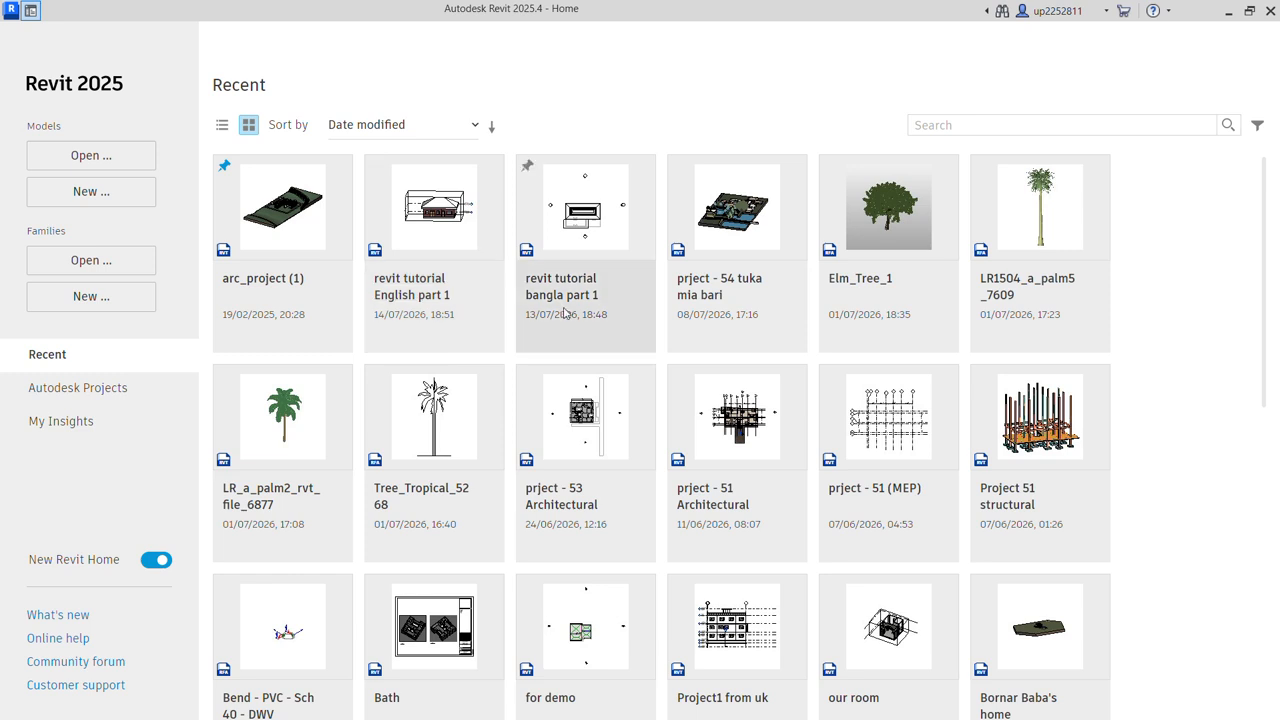
# Open the recent project "revit tutorial bangla part 1" and show the house in the default 3D view
pyautogui.click(573, 282)
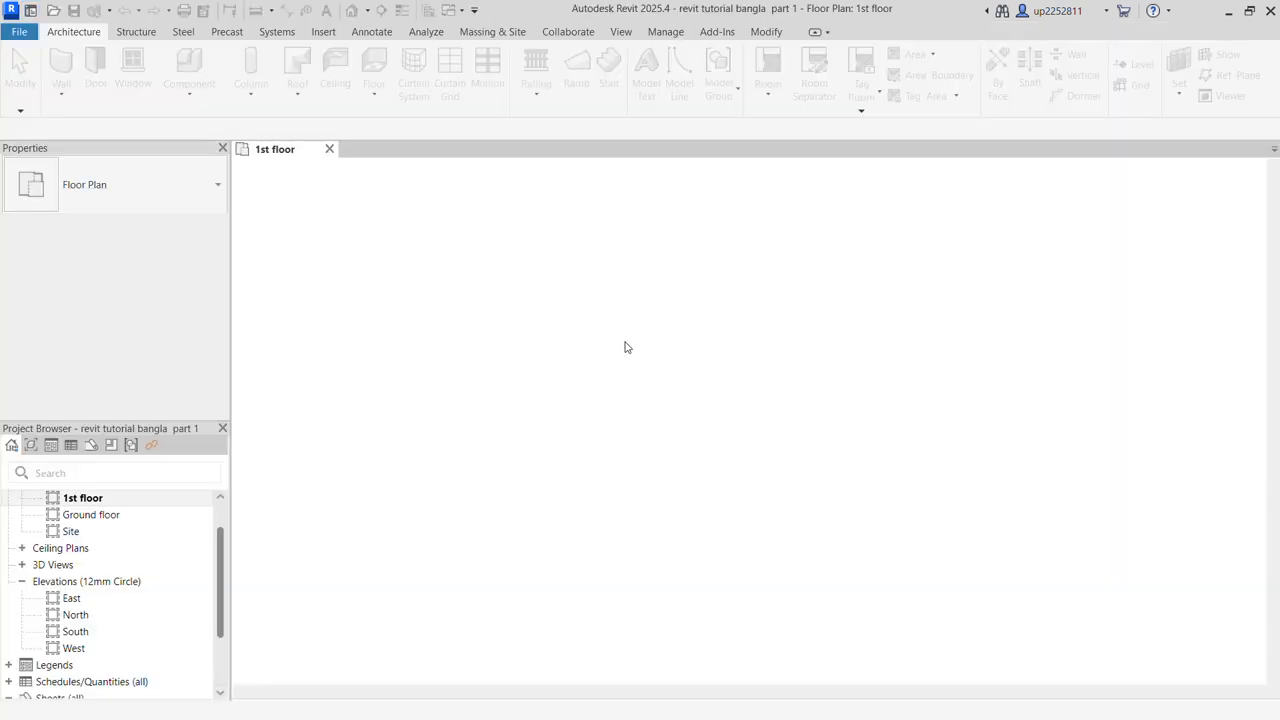
pyautogui.click(351, 10)
pyautogui.keyDown('shift'); pyautogui.moveTo(762, 497); pyautogui.dragTo(700, 523, button='middle'); pyautogui.keyUp('shift')
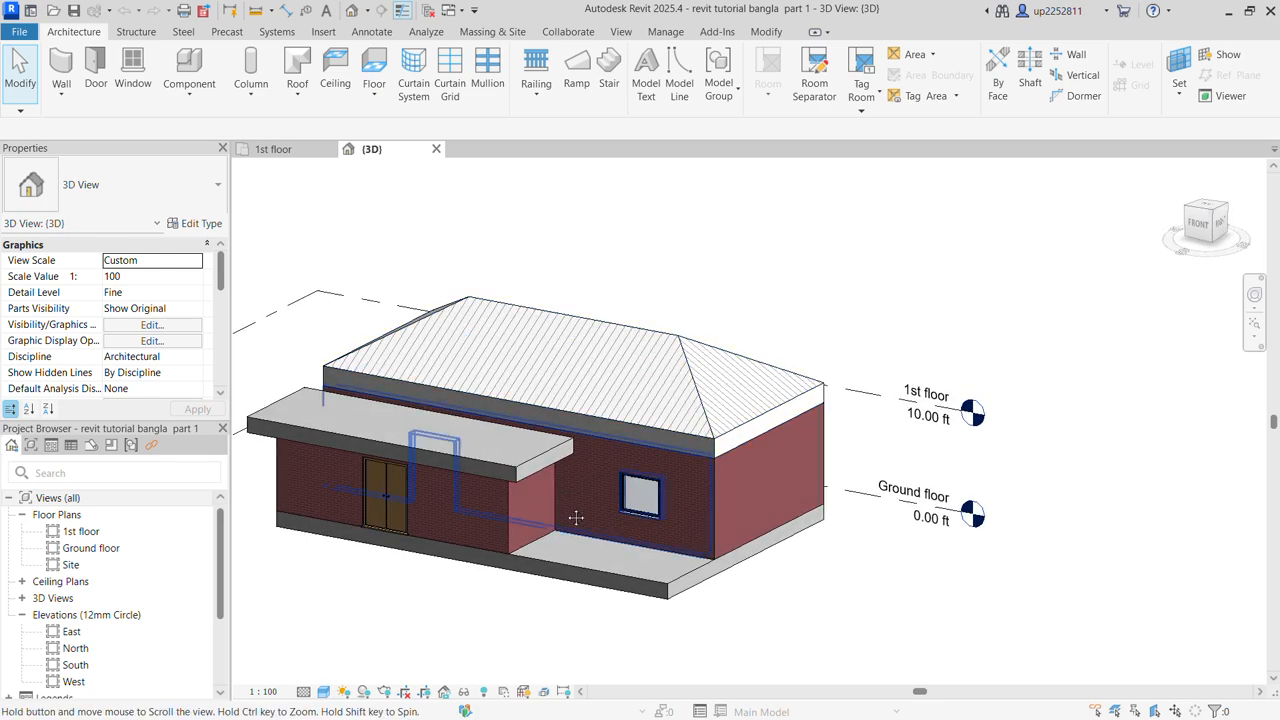
pyautogui.moveTo(571, 517); pyautogui.dragTo(573, 422, button='middle')
pyautogui.keyDown('shift'); pyautogui.moveTo(644, 477); pyautogui.dragTo(570, 505, button='middle'); pyautogui.keyUp('shift')
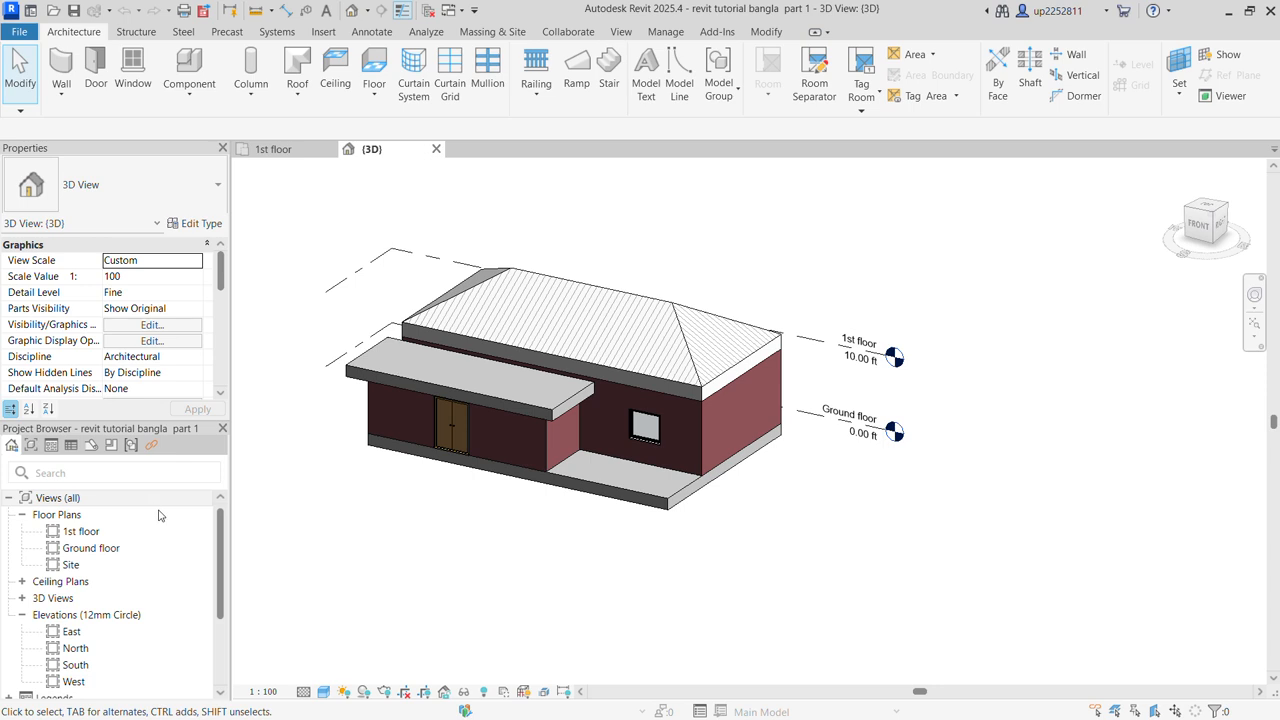
# Open the Ground floor plan and frame the building outline
pyautogui.click(143, 551)
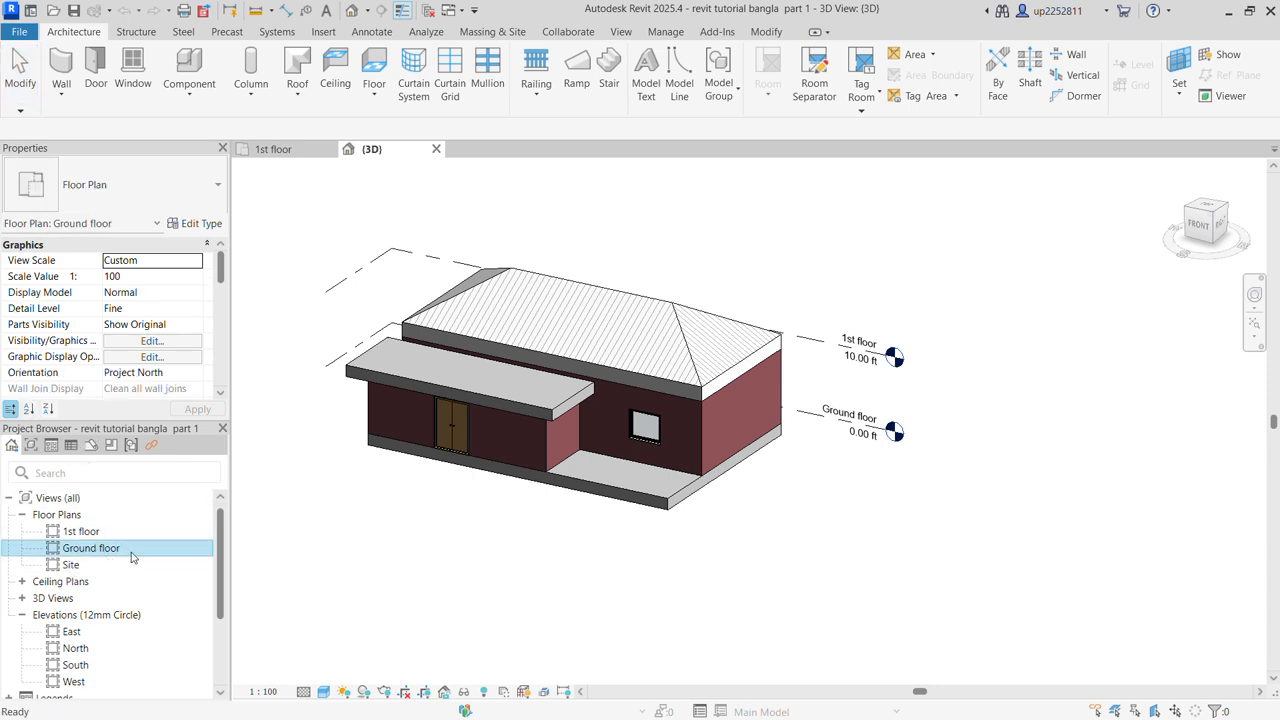
pyautogui.doubleClick(131, 555)
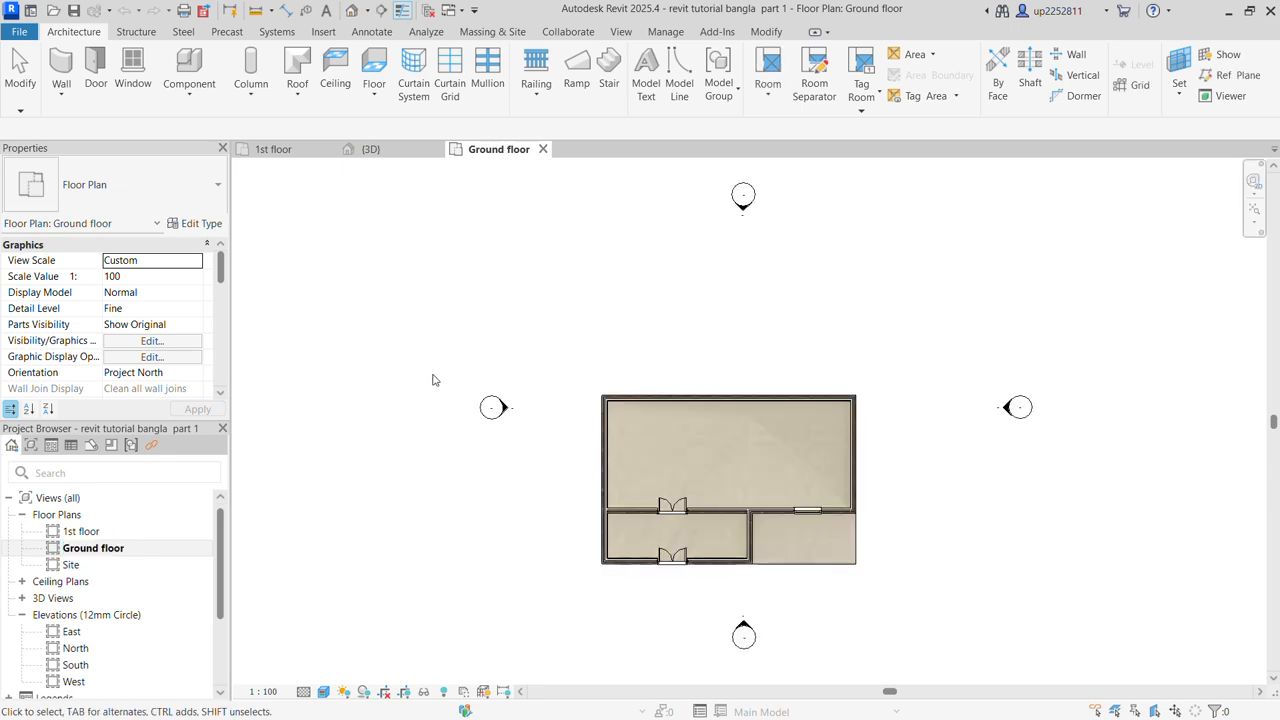
pyautogui.scroll(1, 742, 515)
pyautogui.scroll(2, 744, 515)
pyautogui.moveTo(791, 521); pyautogui.dragTo(697, 509, button='middle')
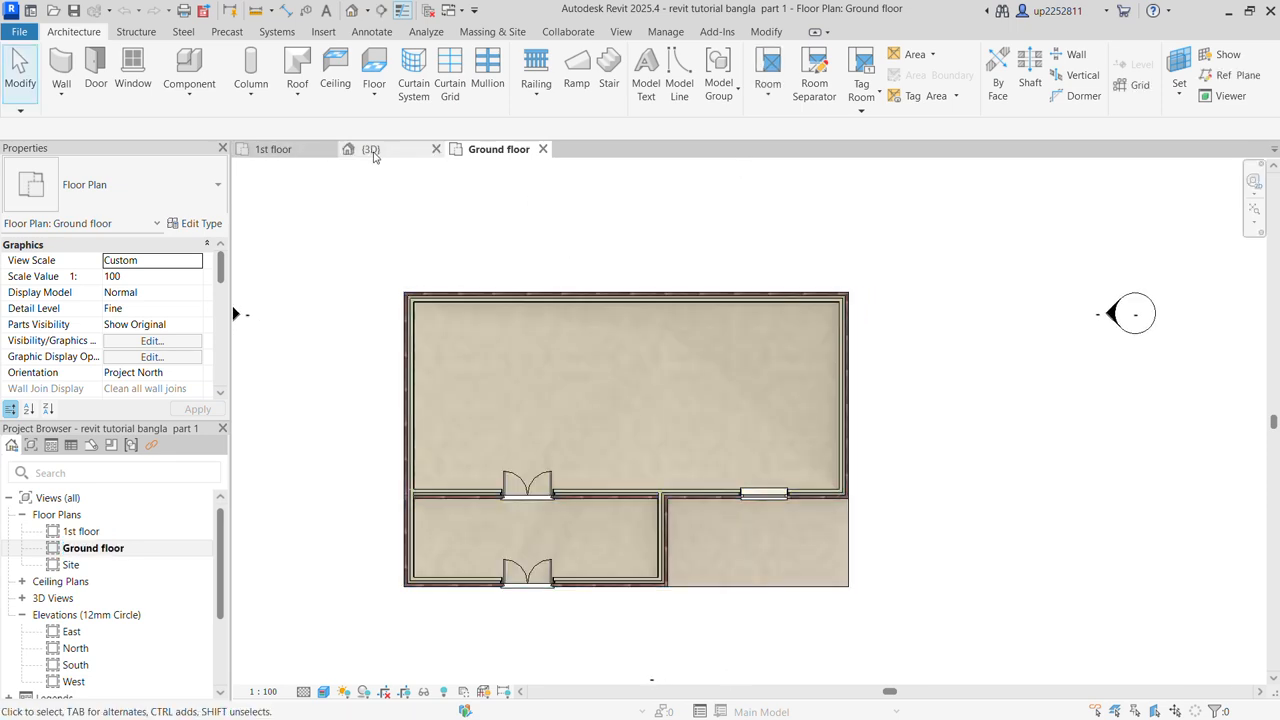
# Delete the pitched roof over the main building in the 3D view
pyautogui.click(379, 155)
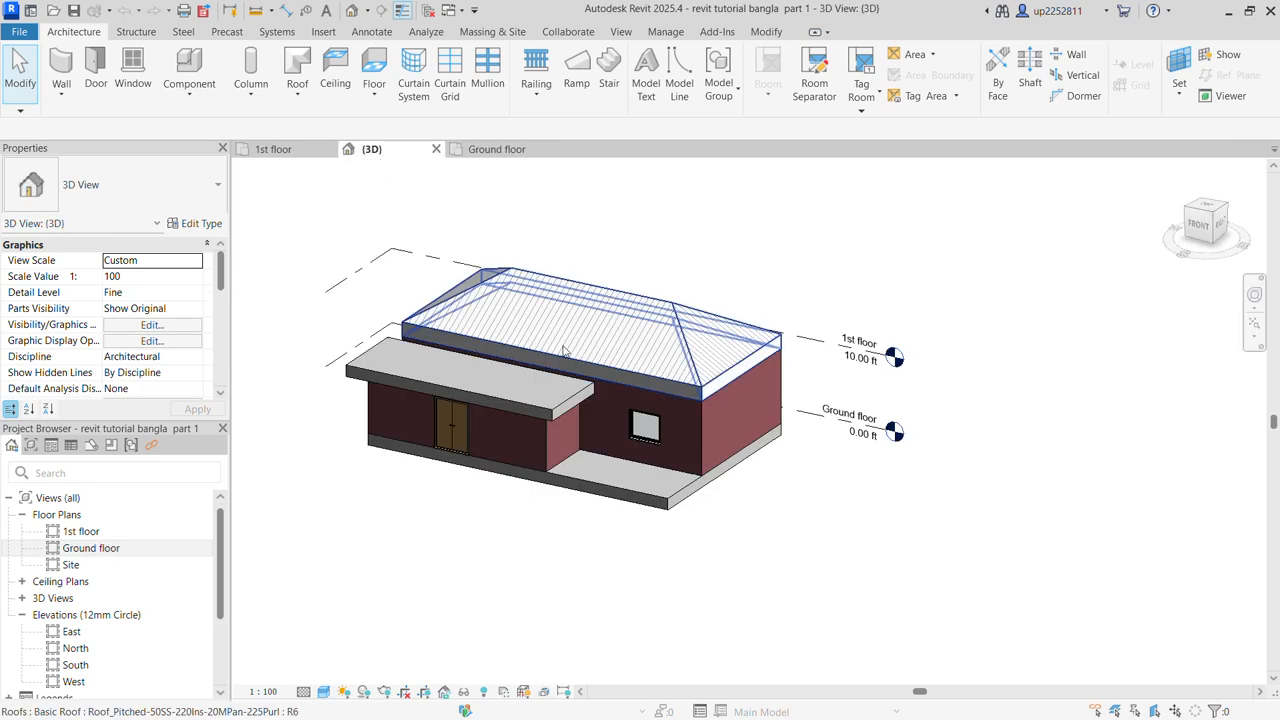
pyautogui.click(584, 338)
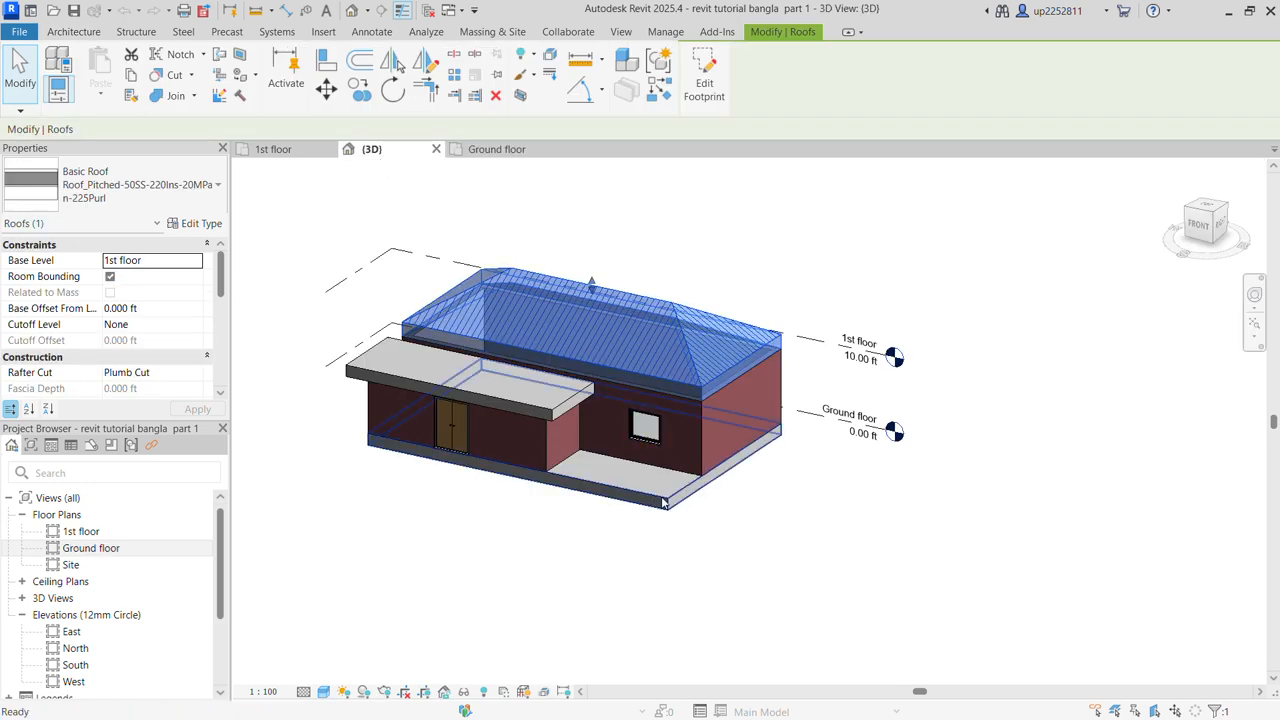
pyautogui.press('Delete')
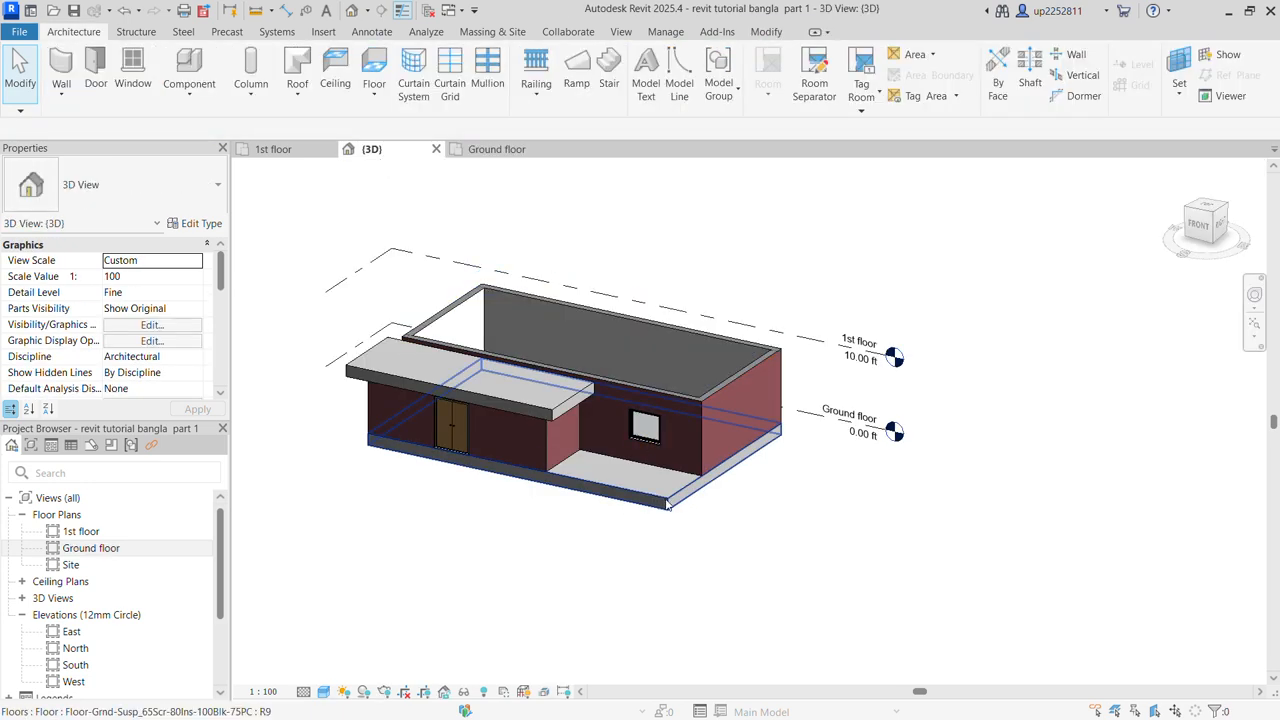
# Select the whole building in the Ground floor plan and filter the selection to the Walls category only
pyautogui.click(497, 150)
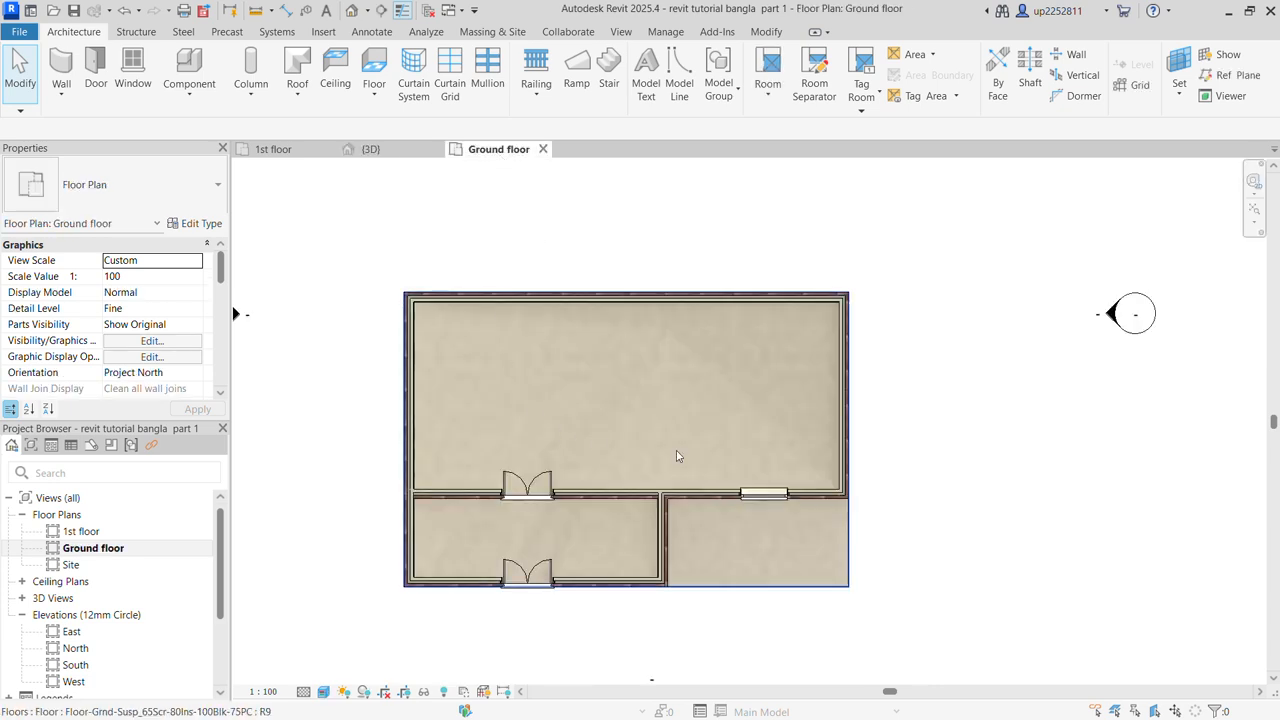
pyautogui.moveTo(698, 497); pyautogui.dragTo(655, 481, button='middle')
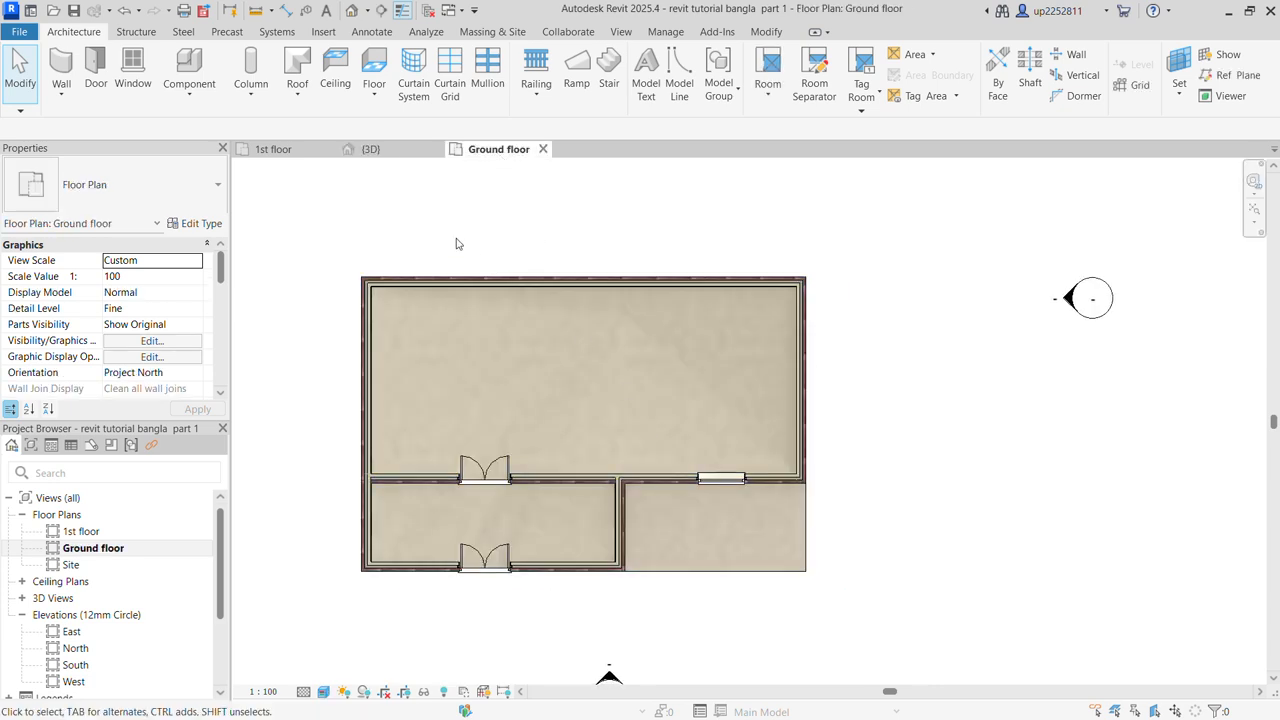
pyautogui.click(368, 149)
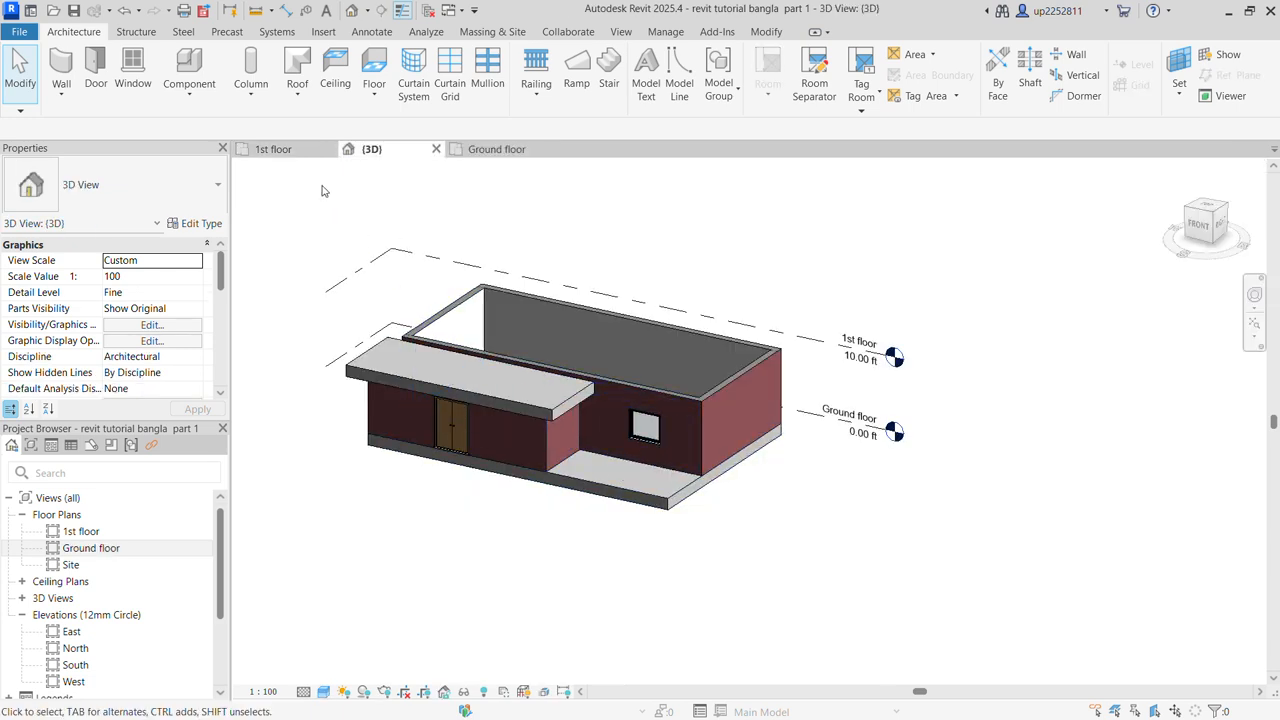
pyautogui.click(497, 150)
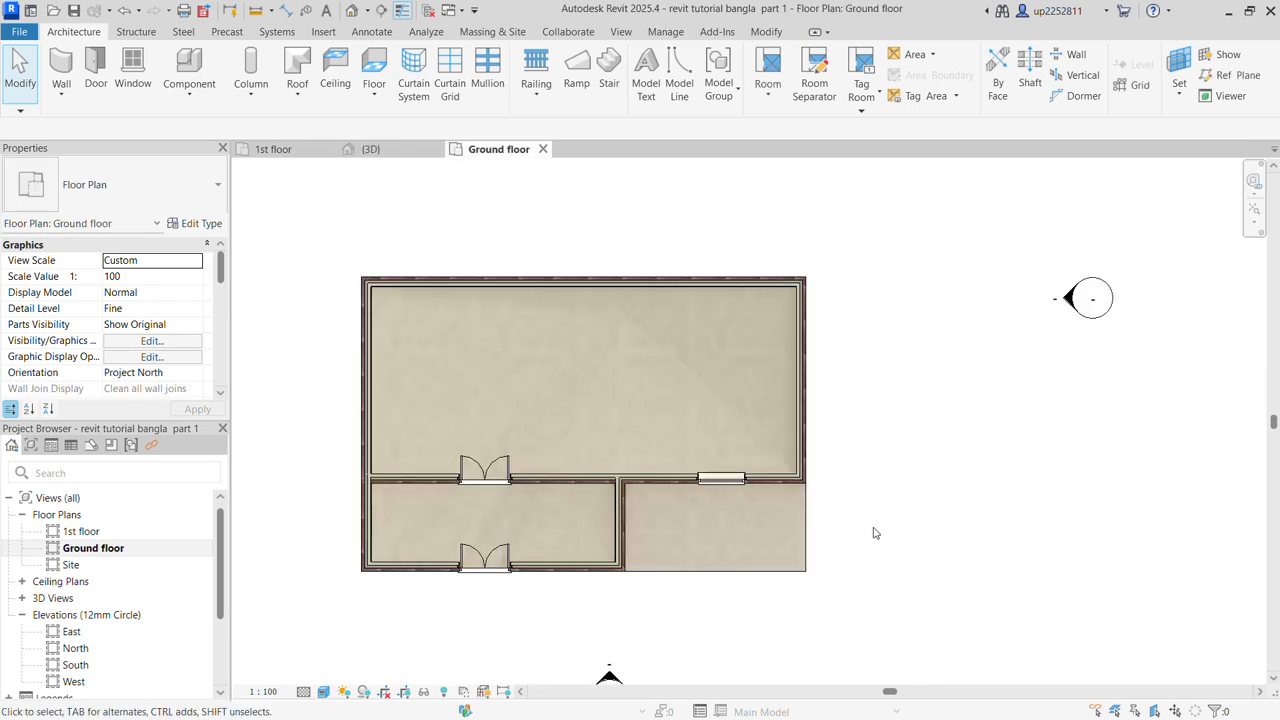
pyautogui.moveTo(893, 605); pyautogui.dragTo(335, 252)
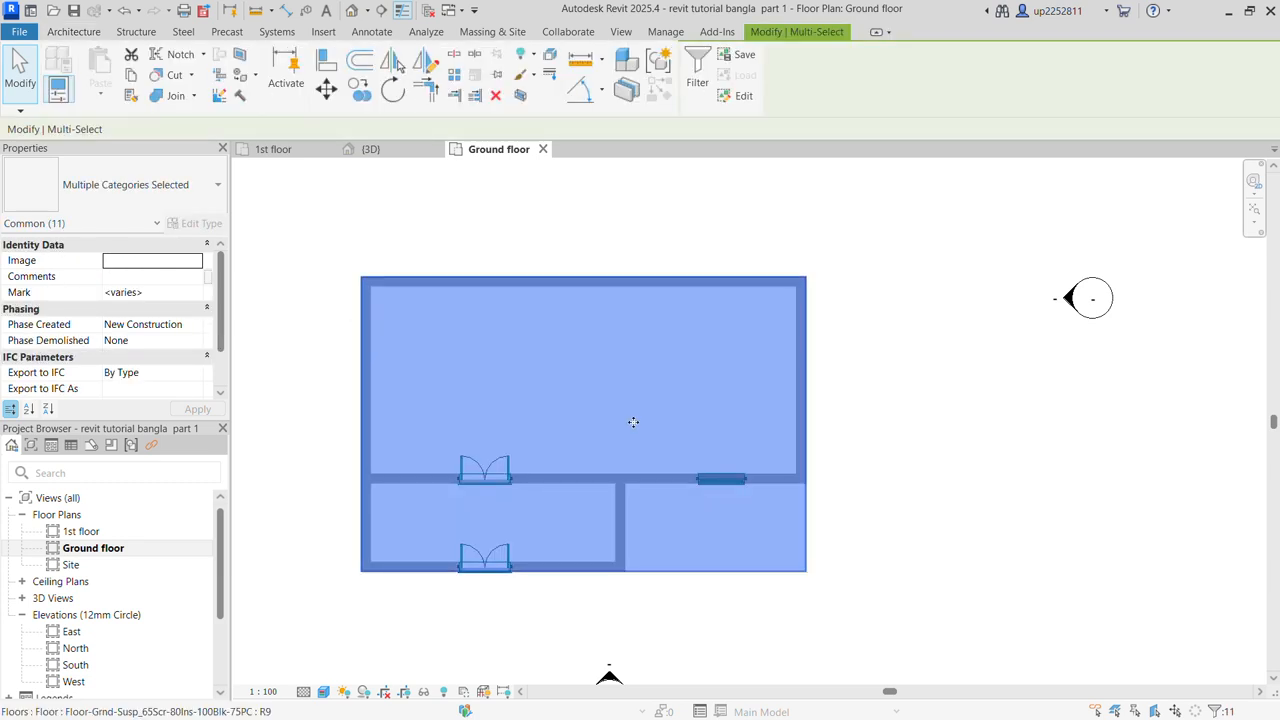
pyautogui.click(1215, 711)
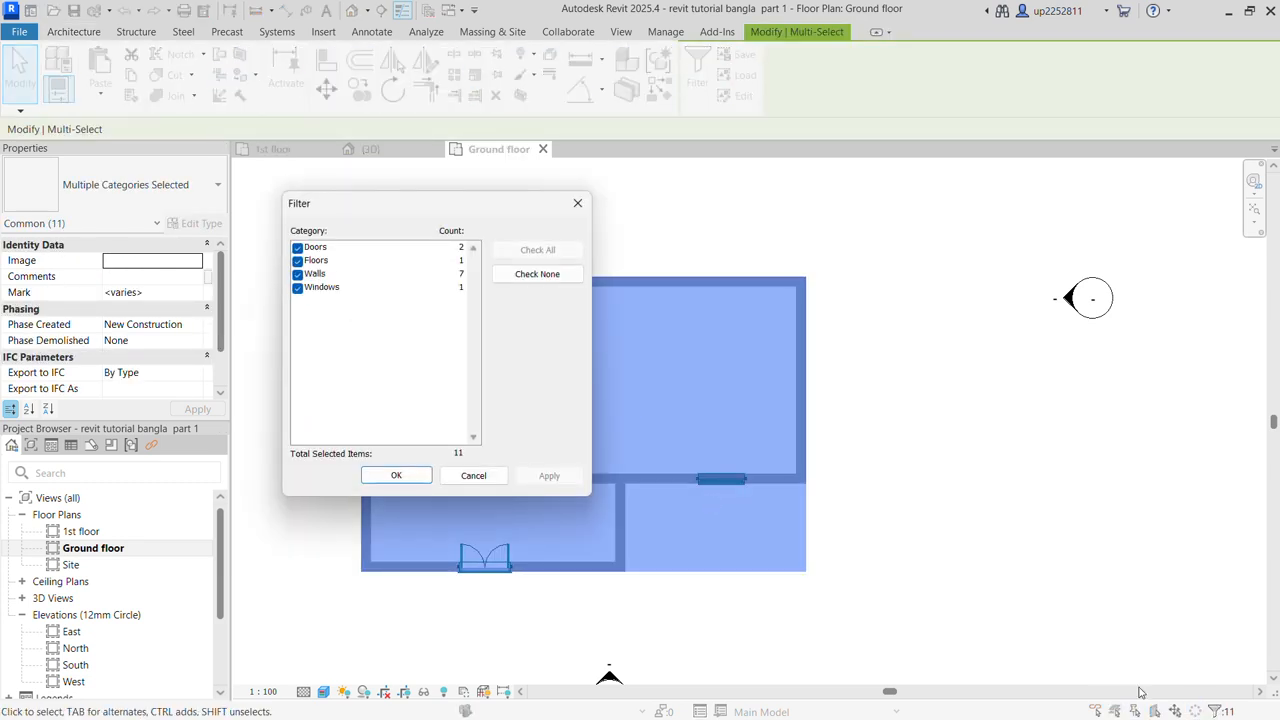
pyautogui.click(537, 274)
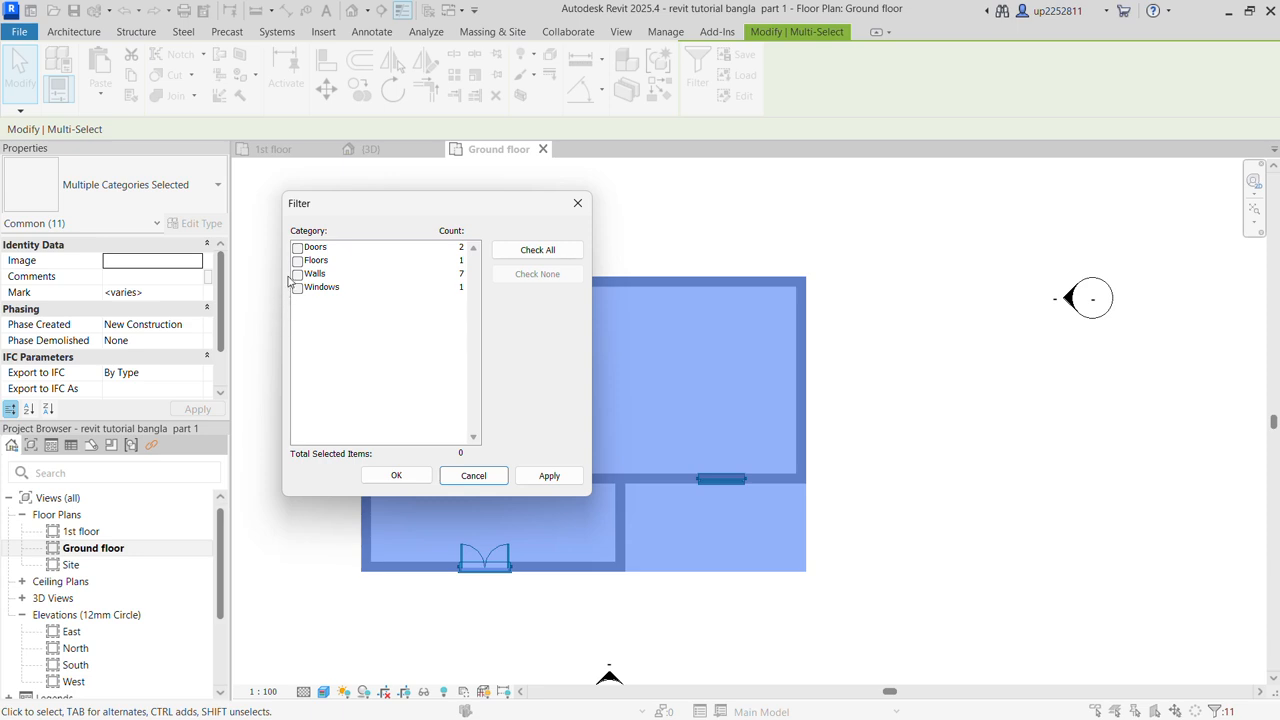
pyautogui.click(297, 274)
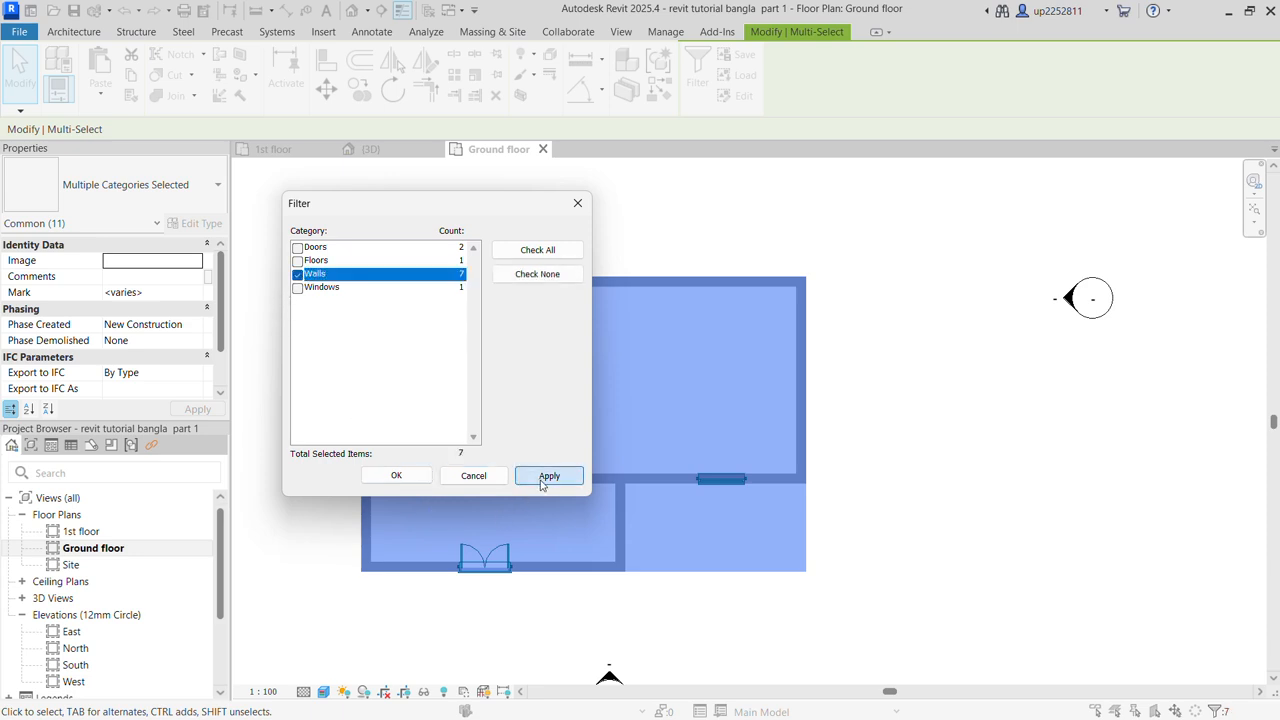
pyautogui.click(545, 476)
pyautogui.click(405, 476)
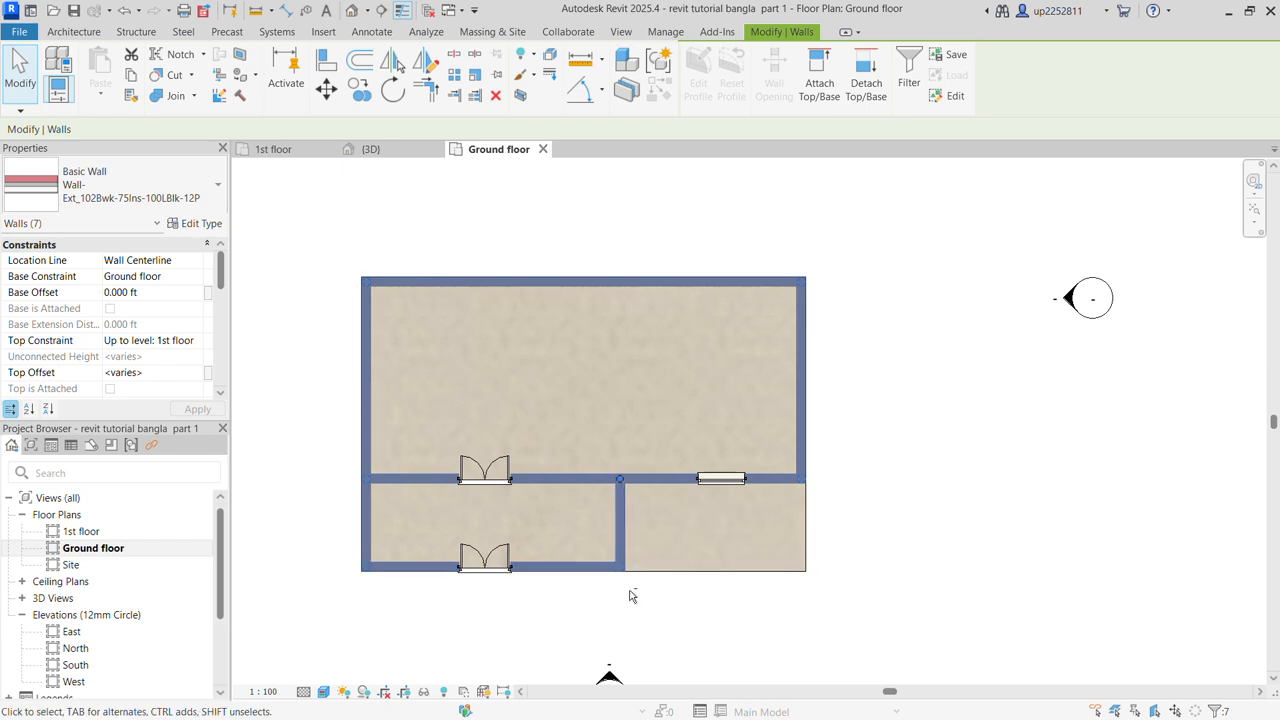
# Remove the three walls of the front porch room from the selection, keeping the four main room walls
pyautogui.keyDown('shift'); pyautogui.click(368, 530); pyautogui.keyUp('shift')
pyautogui.keyDown('shift'); pyautogui.click(372, 530); pyautogui.keyUp('shift')
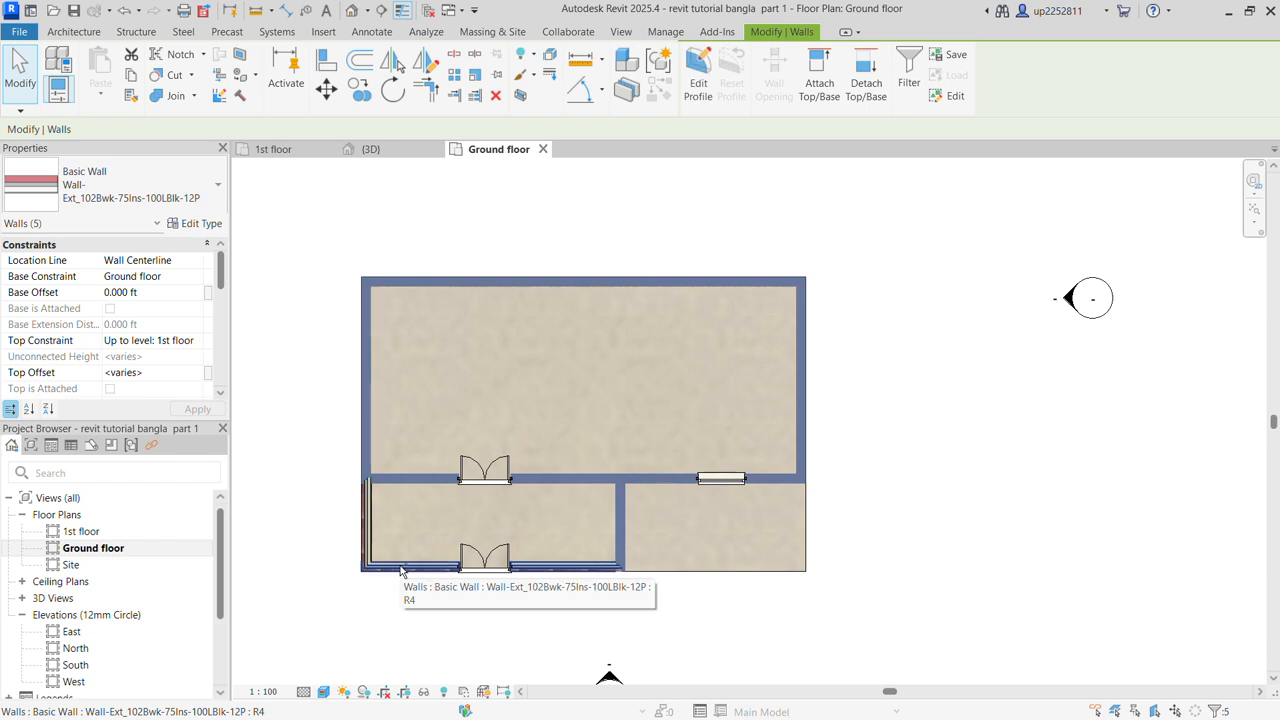
pyautogui.keyDown('shift'); pyautogui.click(620, 548); pyautogui.keyUp('shift')
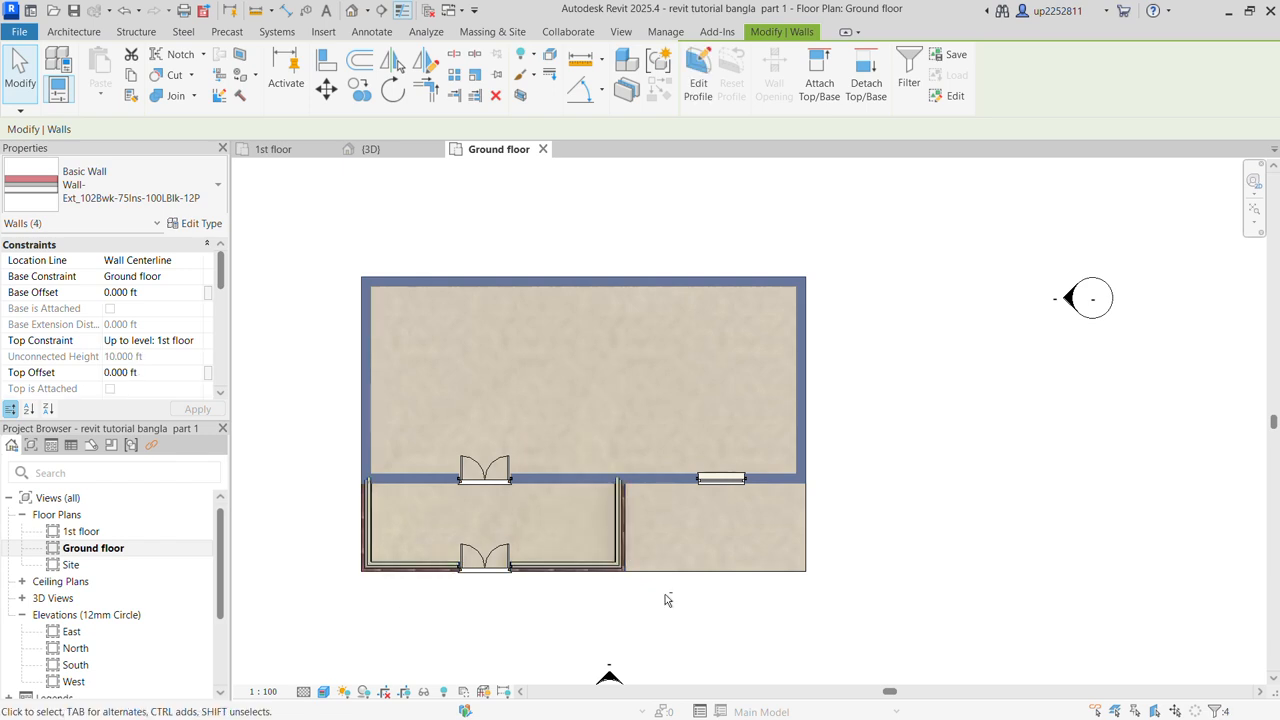
# Copy the four selected main walls in the 3D view and paste them aligned to the 1st floor level
pyautogui.click(377, 157)
pyautogui.keyDown('shift'); pyautogui.moveTo(861, 560); pyautogui.dragTo(772, 544, button='middle'); pyautogui.keyUp('shift')
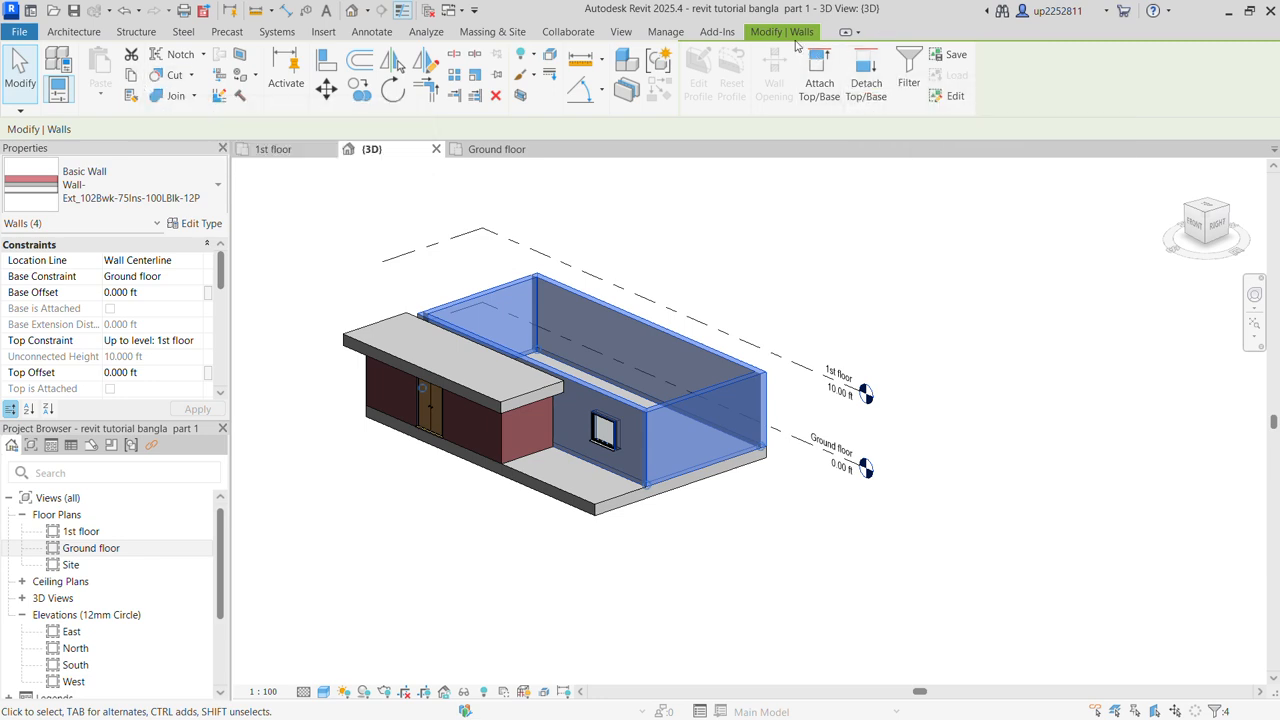
pyautogui.click(135, 80)
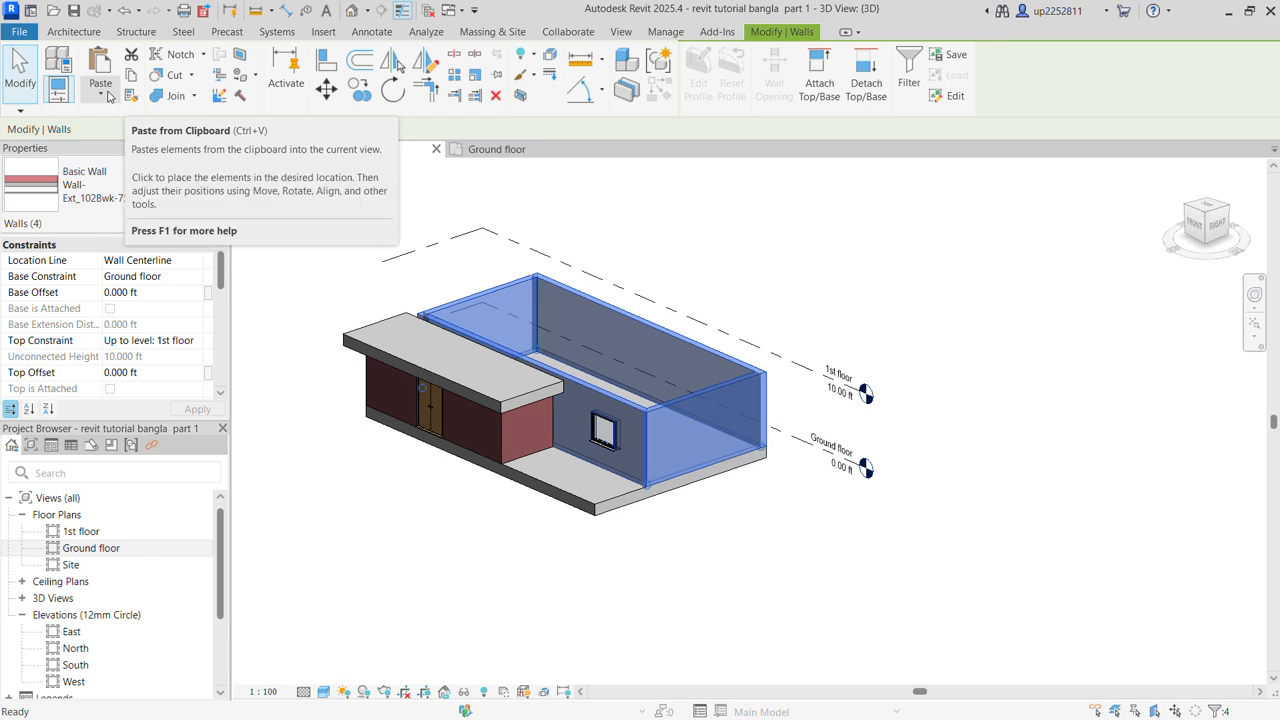
pyautogui.click(101, 94)
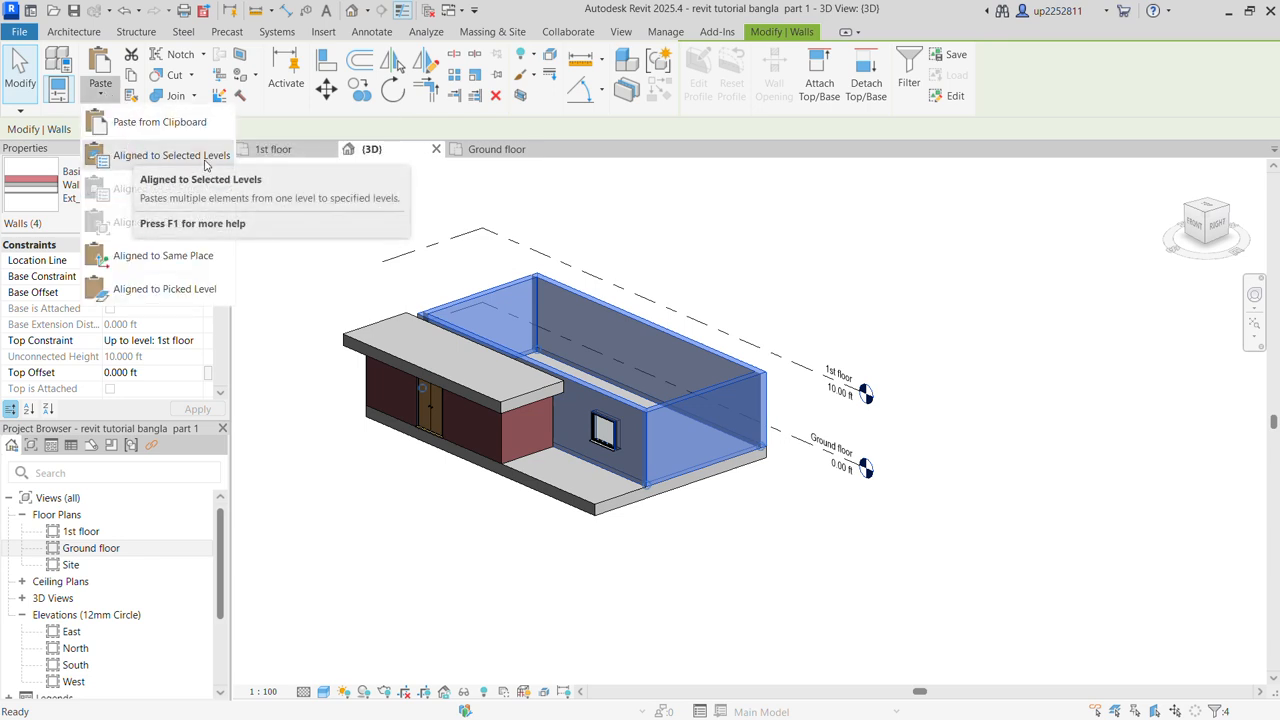
pyautogui.click(205, 160)
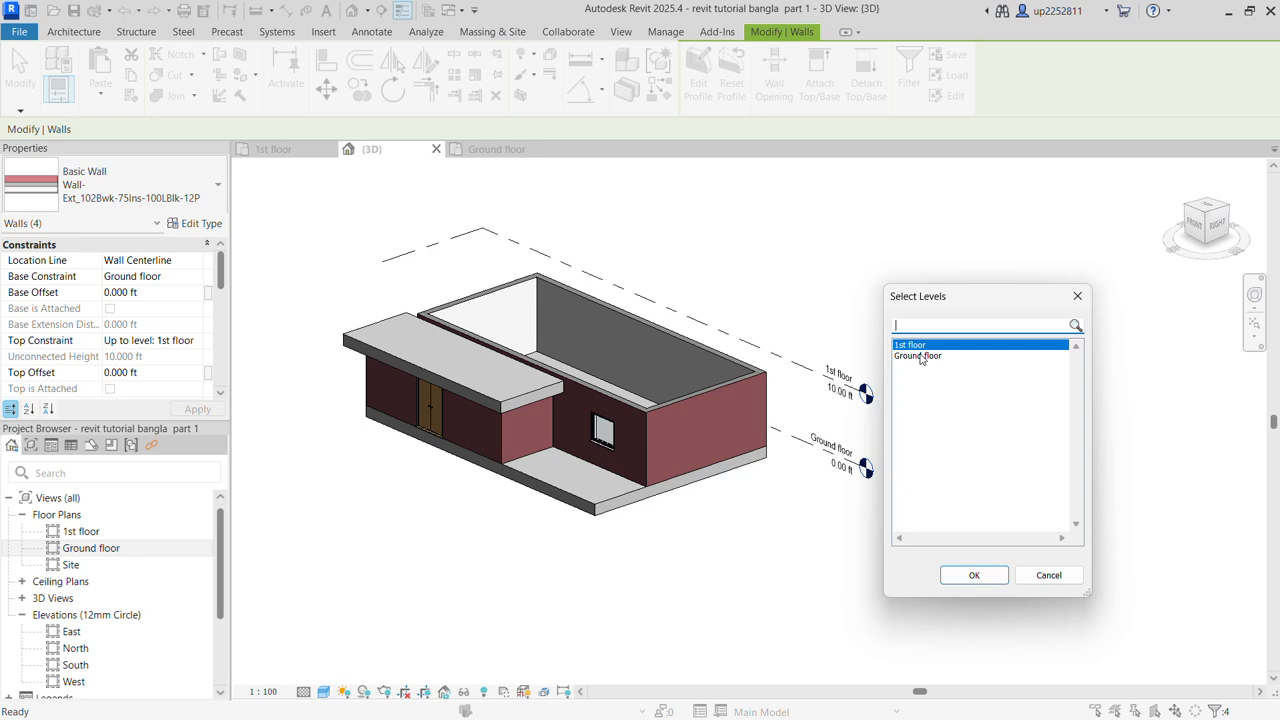
pyautogui.click(993, 579)
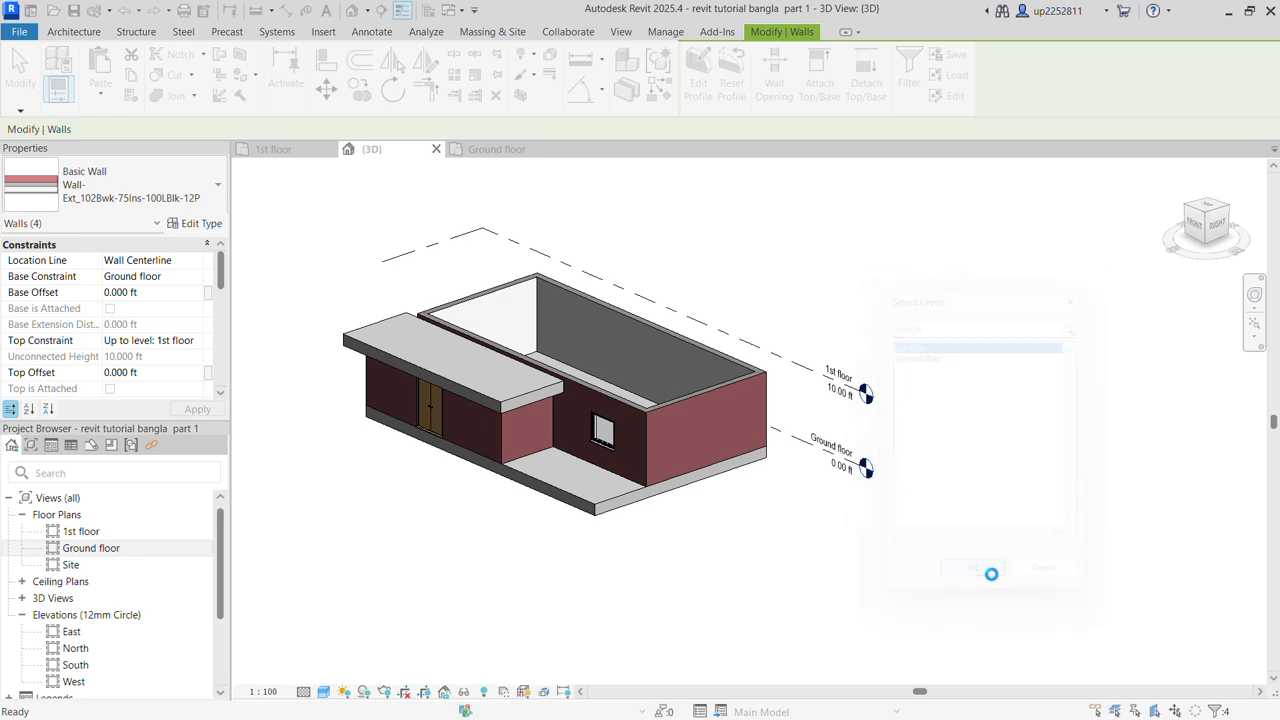
pyautogui.click(799, 613)
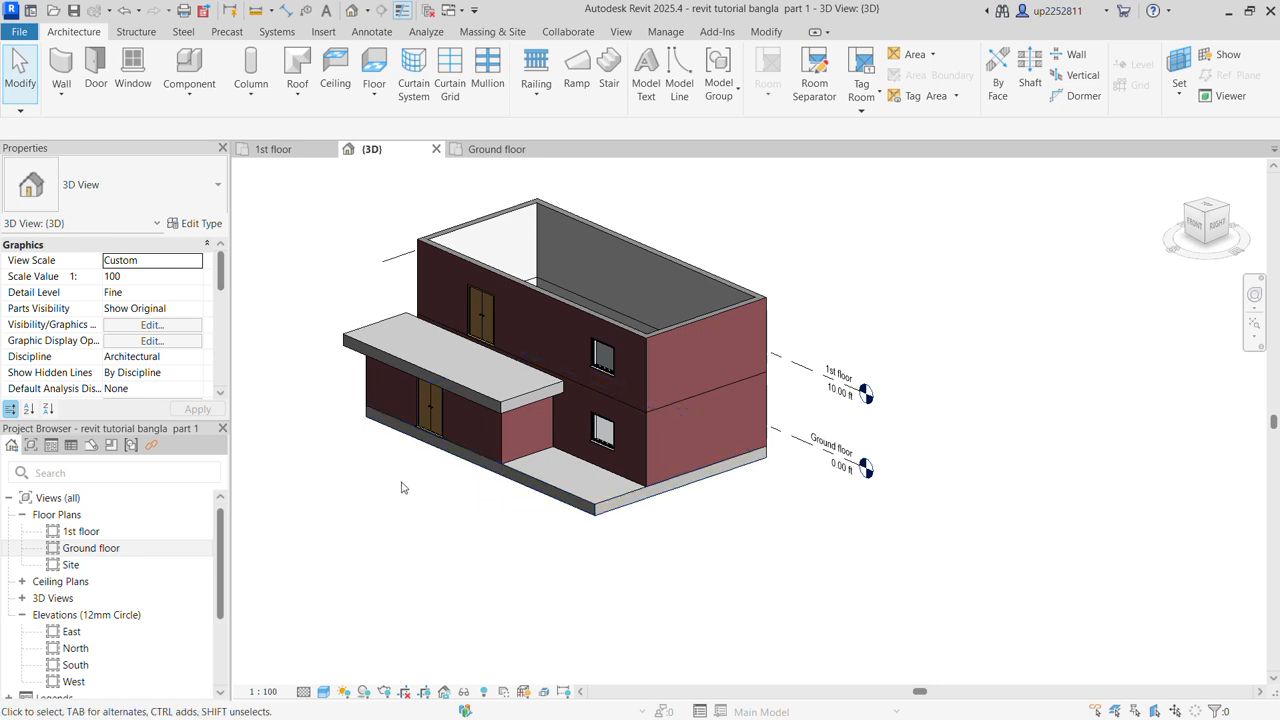
# Open the South elevation and check the constraints of the upper front wall and the lower porch wall
pyautogui.doubleClick(75, 665)
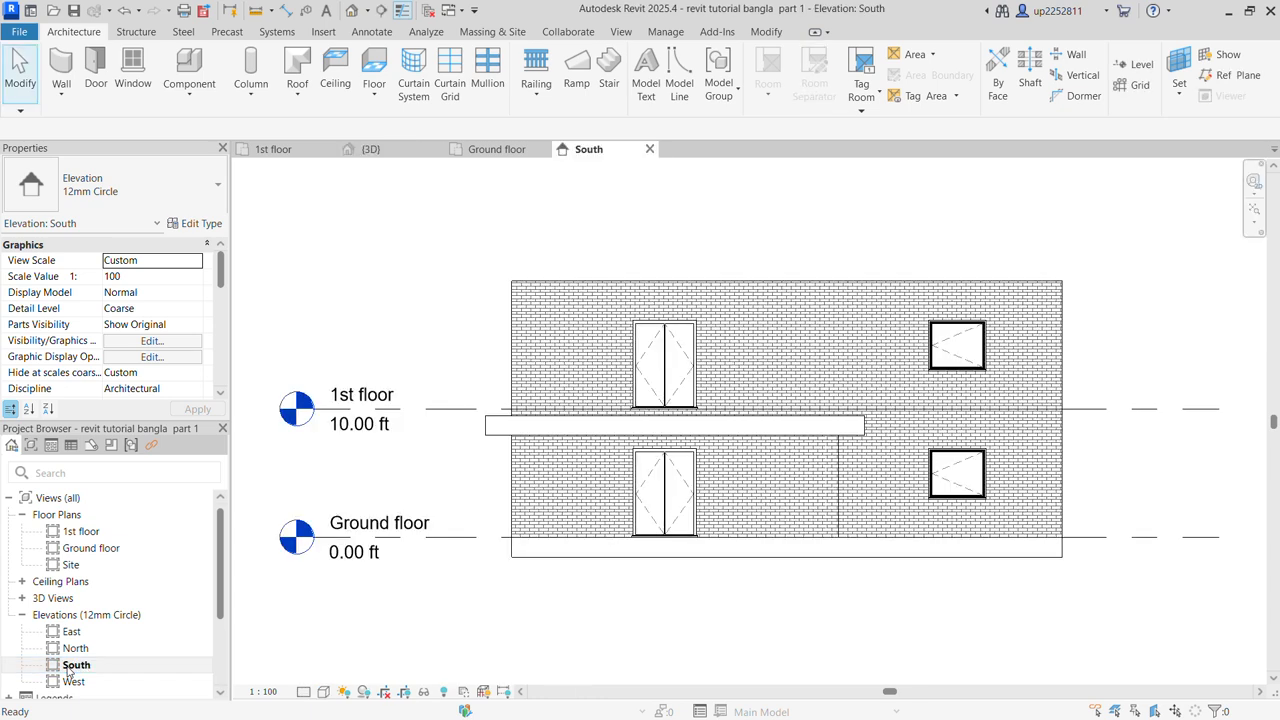
pyautogui.scroll(-3, 617, 580)
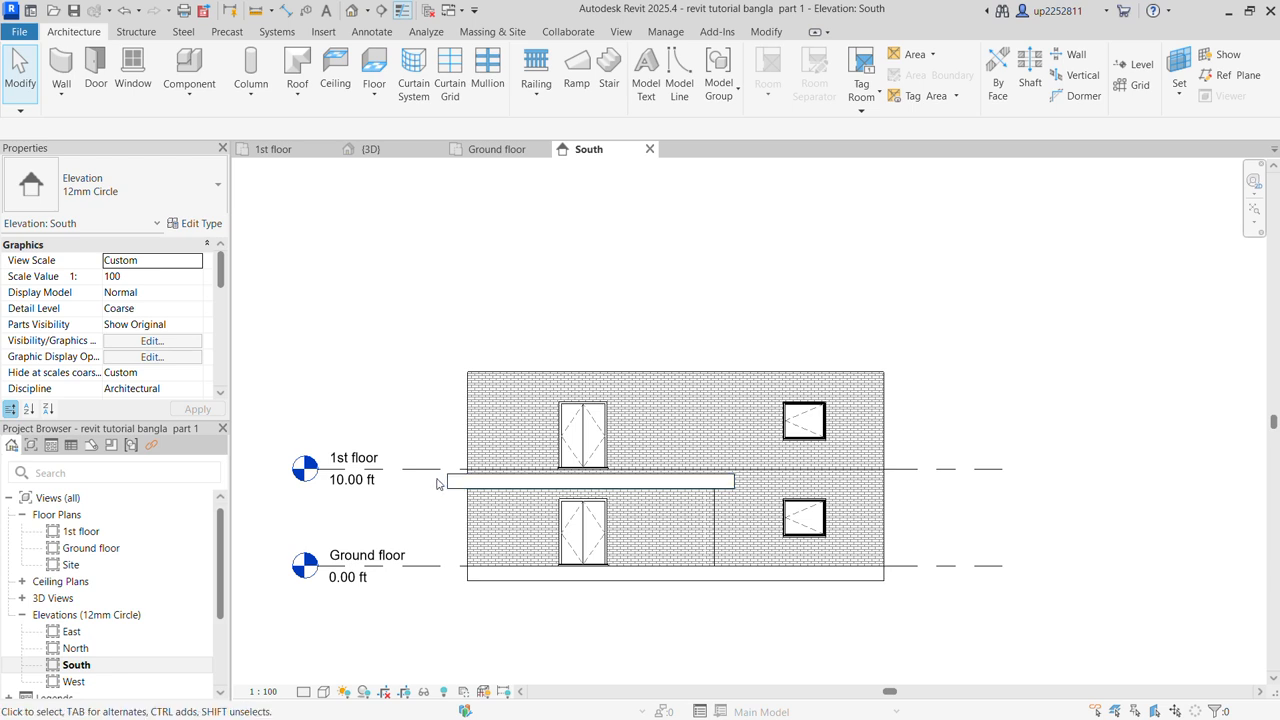
pyautogui.scroll(1, 445, 482)
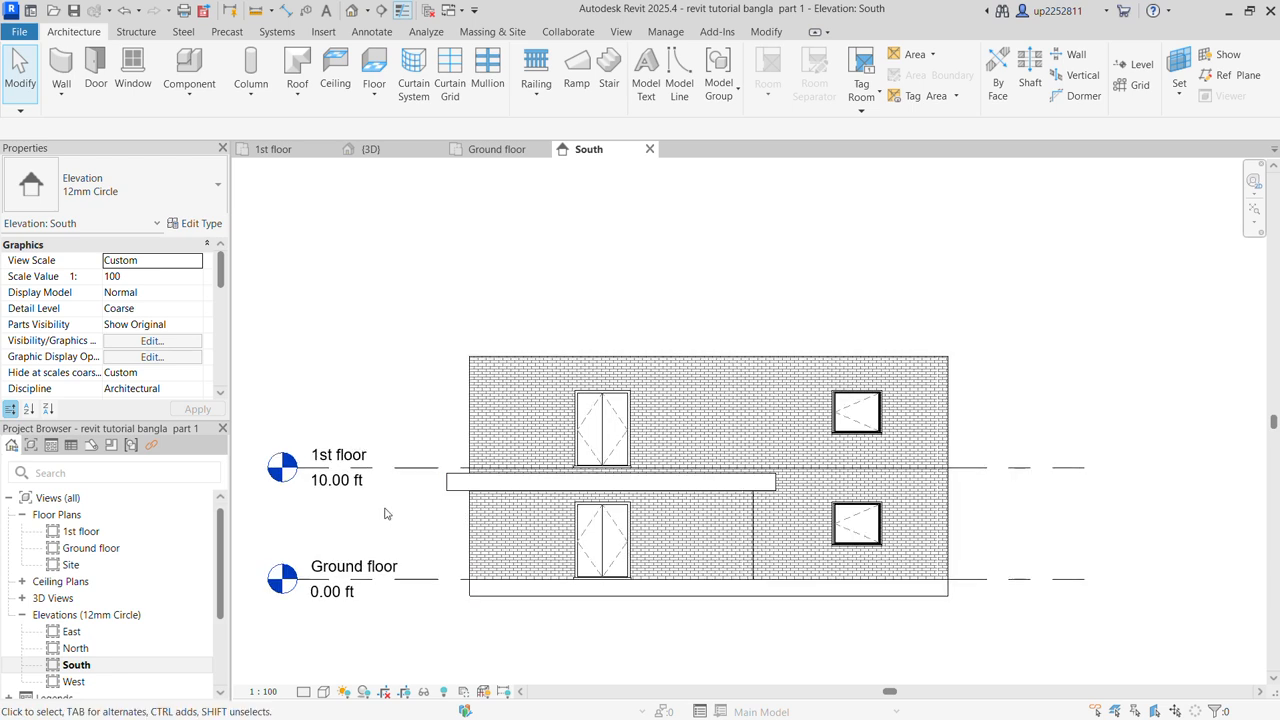
pyautogui.click(500, 429)
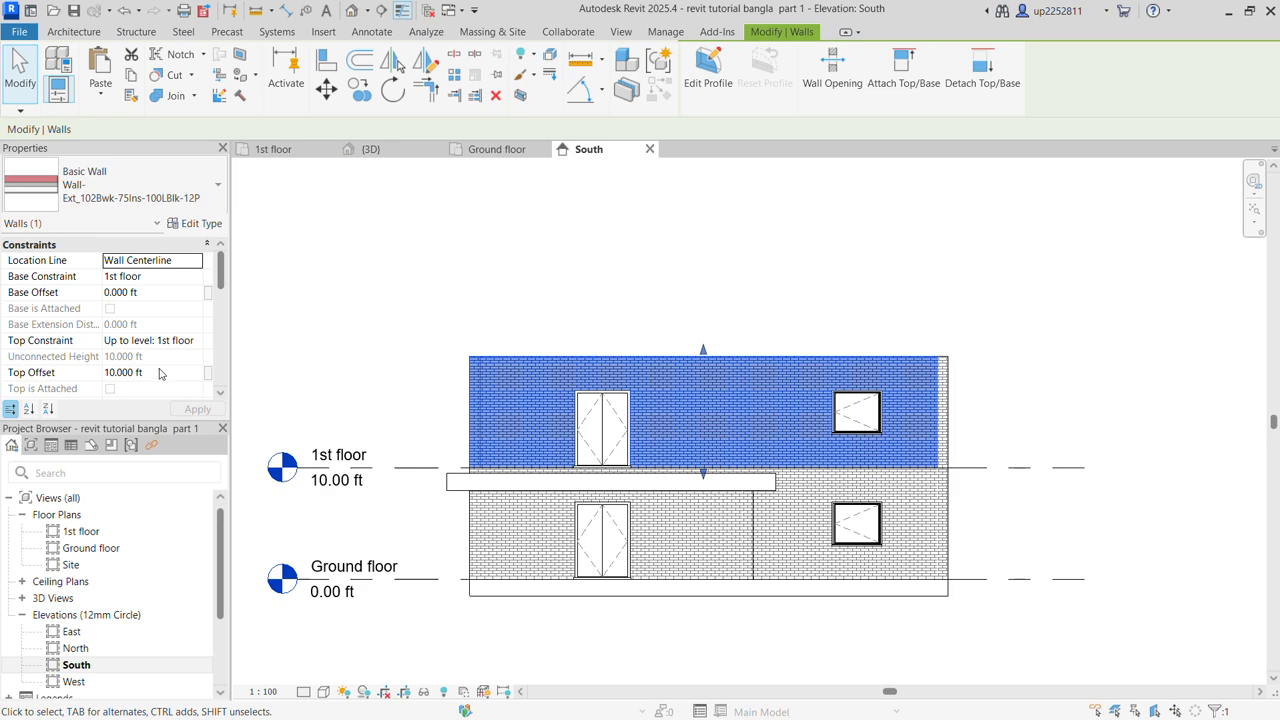
pyautogui.click(409, 359)
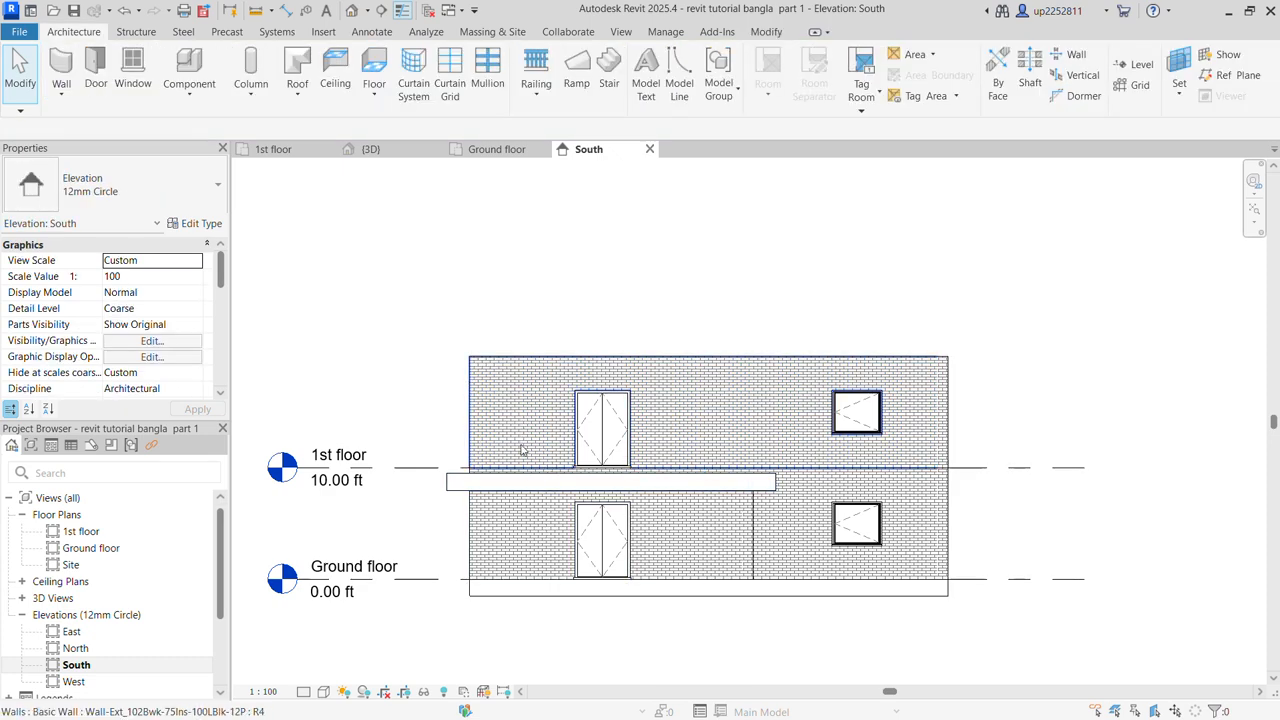
pyautogui.click(535, 530)
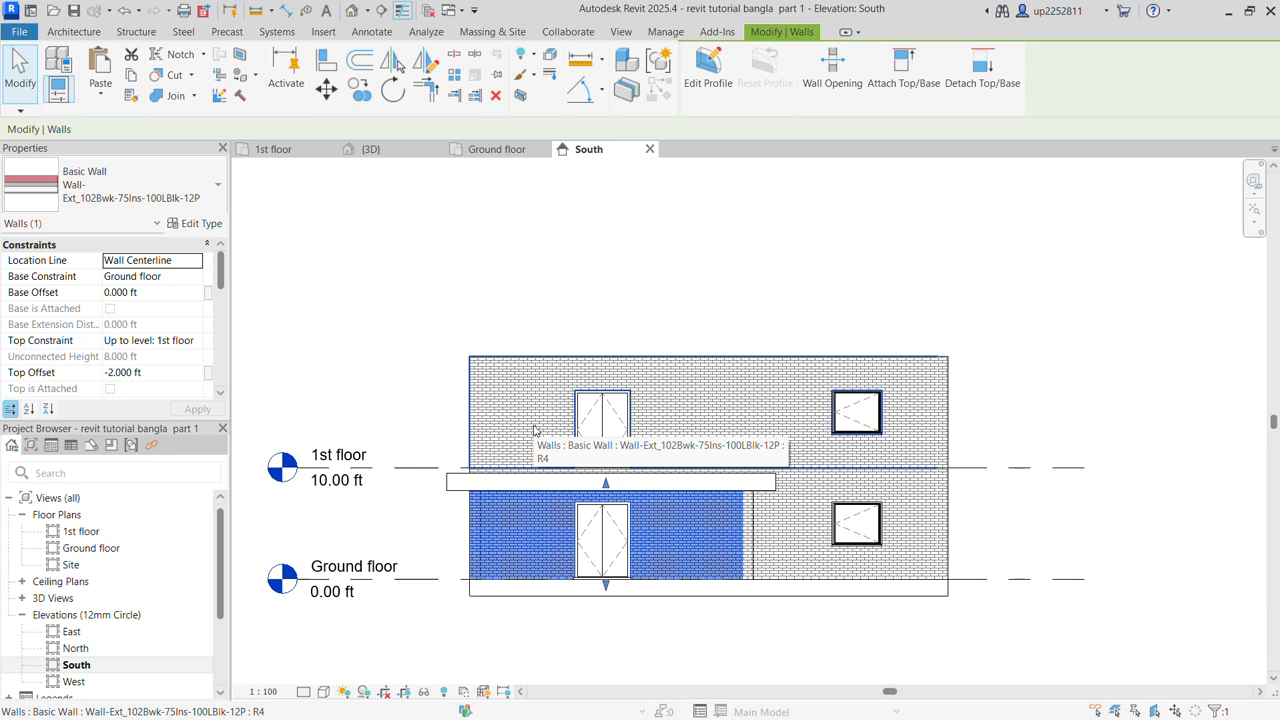
# Set the upper front wall's Top Offset to 8 ft in the South elevation
pyautogui.click(475, 455)
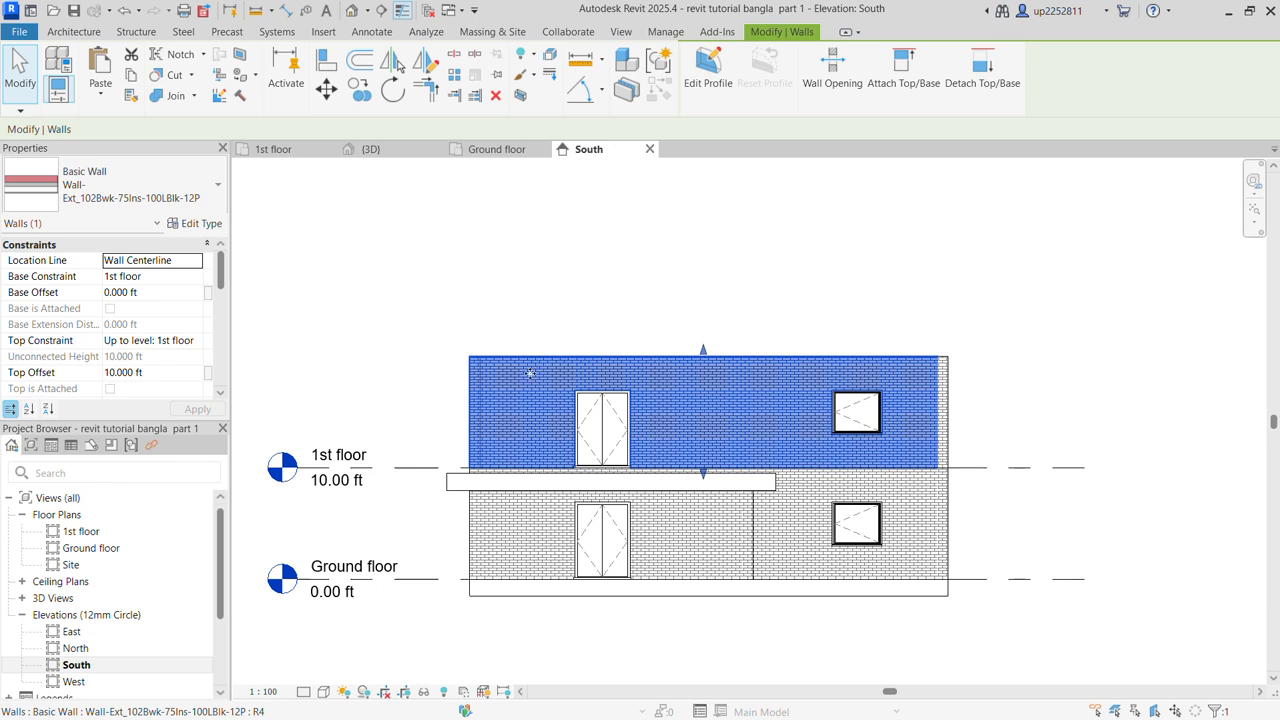
pyautogui.click(151, 375)
pyautogui.write('8')
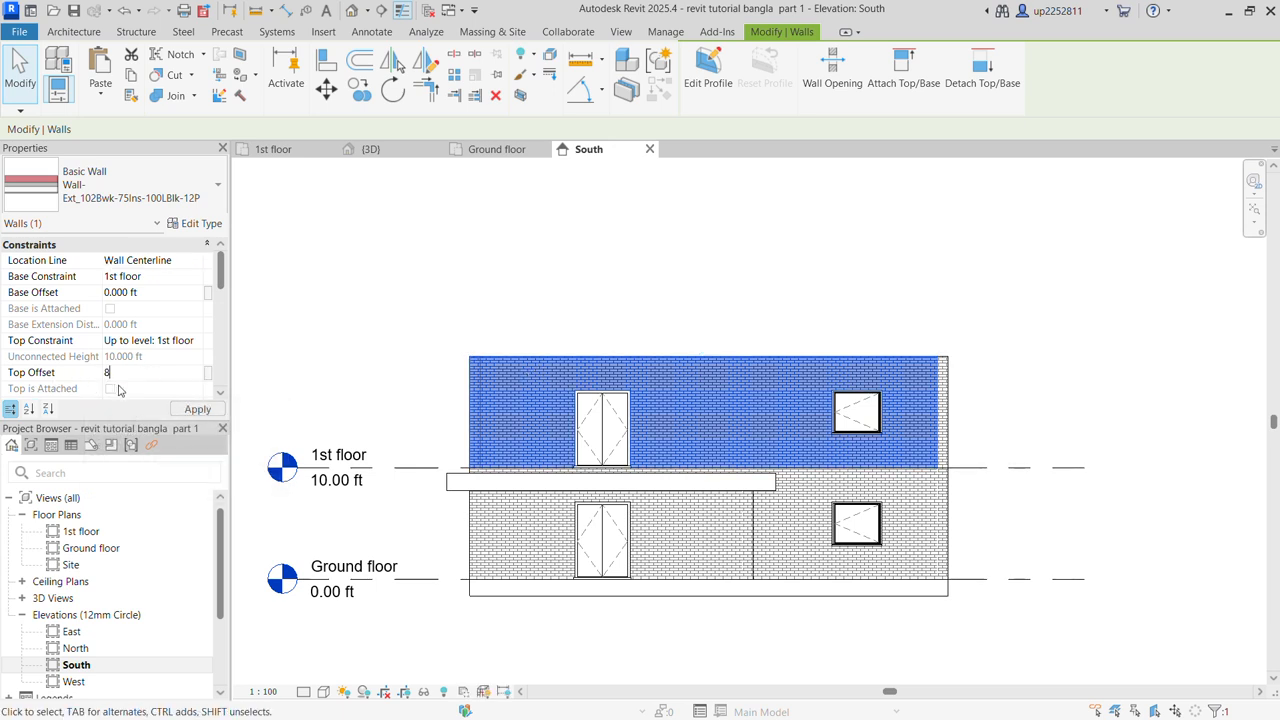
pyautogui.click(197, 410)
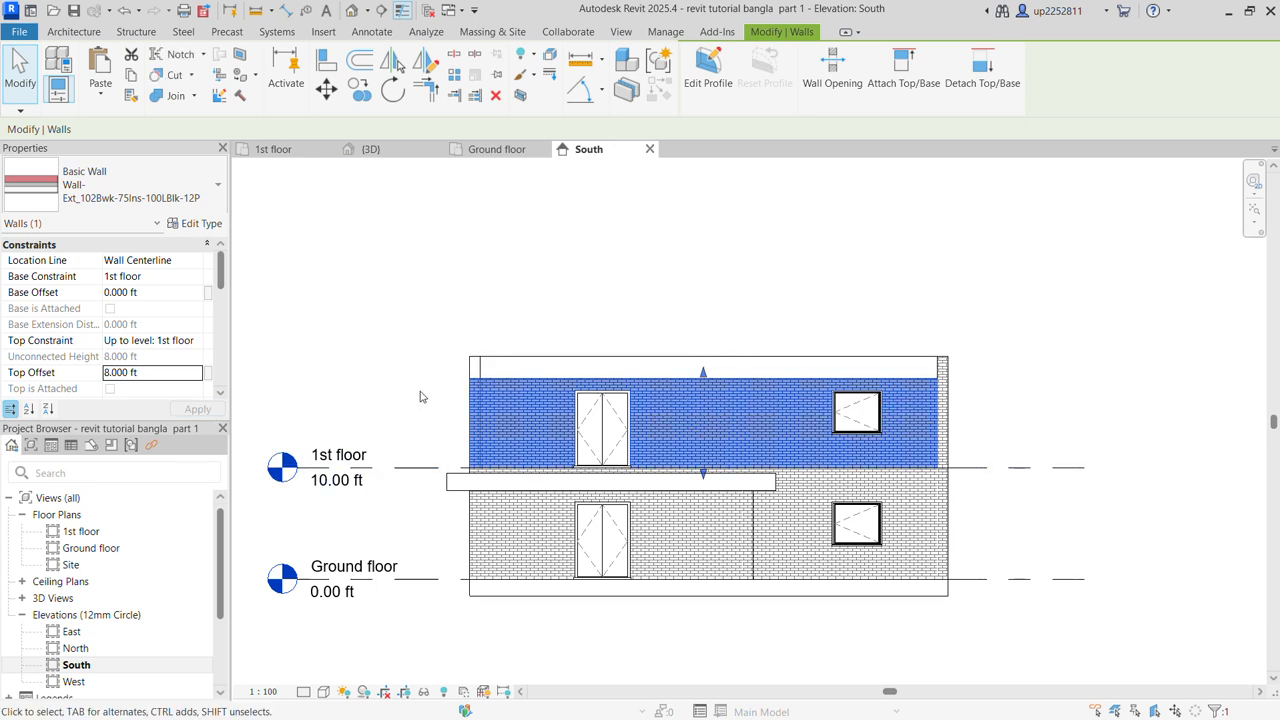
# Set the upper front wall's Top Offset to 10 ft in the South elevation
pyautogui.click(168, 375)
pyautogui.write('1')
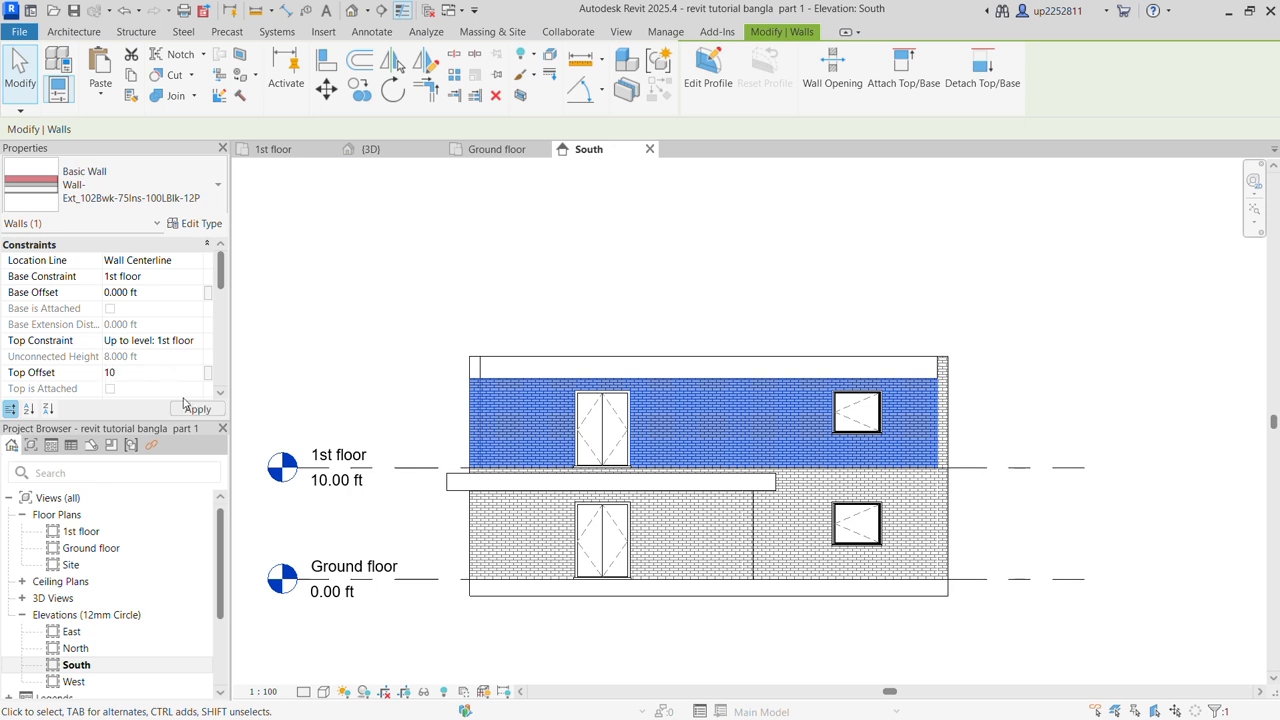
pyautogui.write('0')
pyautogui.click(195, 408)
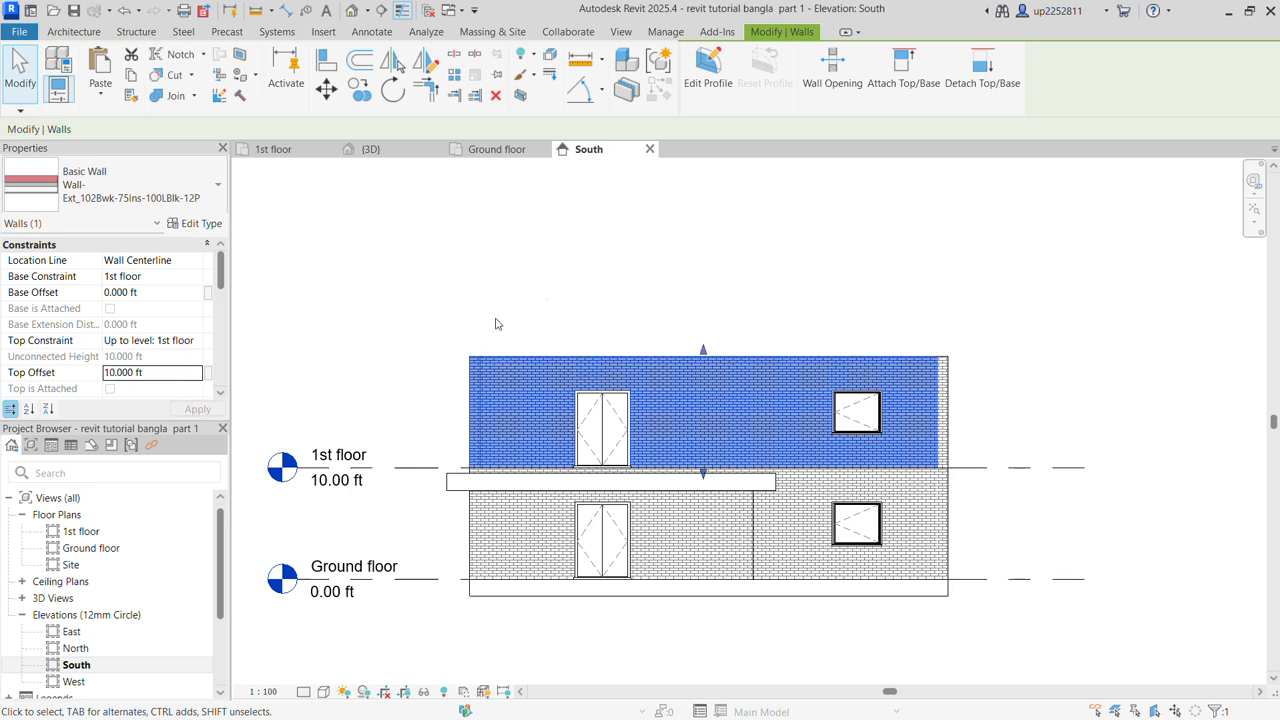
pyautogui.click(506, 271)
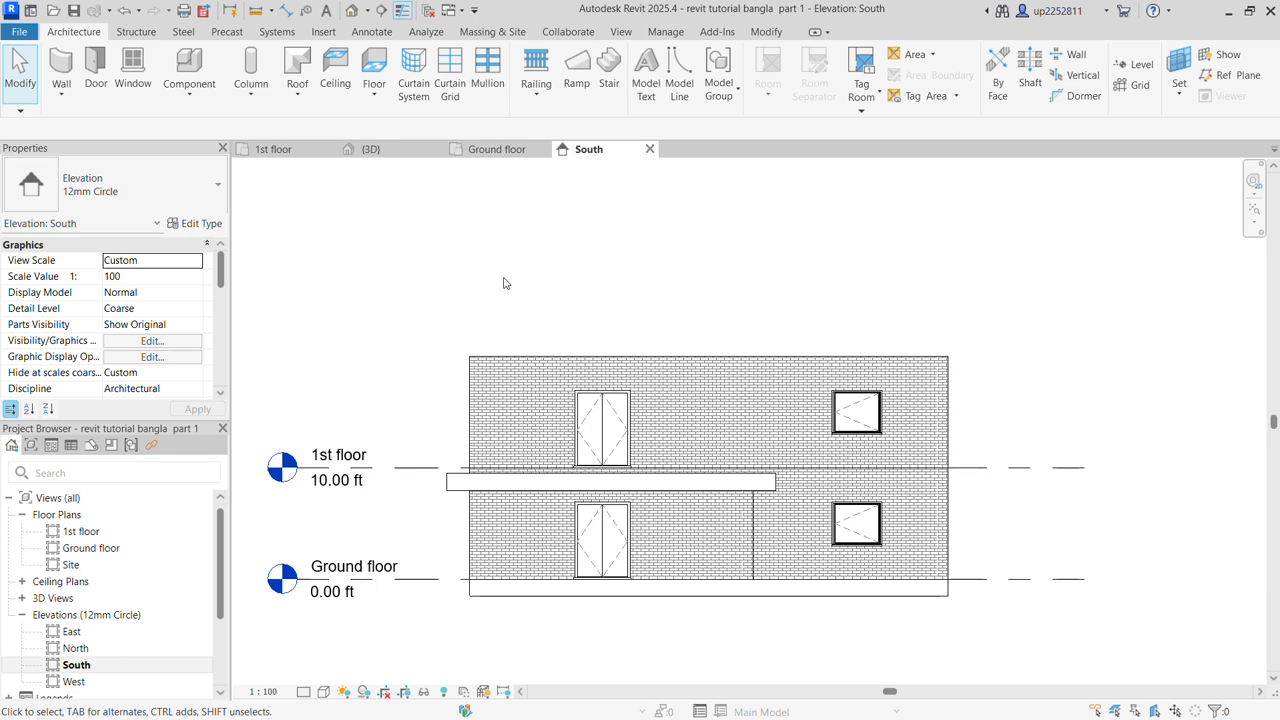
# Create a level similar to the 1st floor level, with a plan view, along the top edge of the upper walls at 20 ft
pyautogui.click(409, 468)
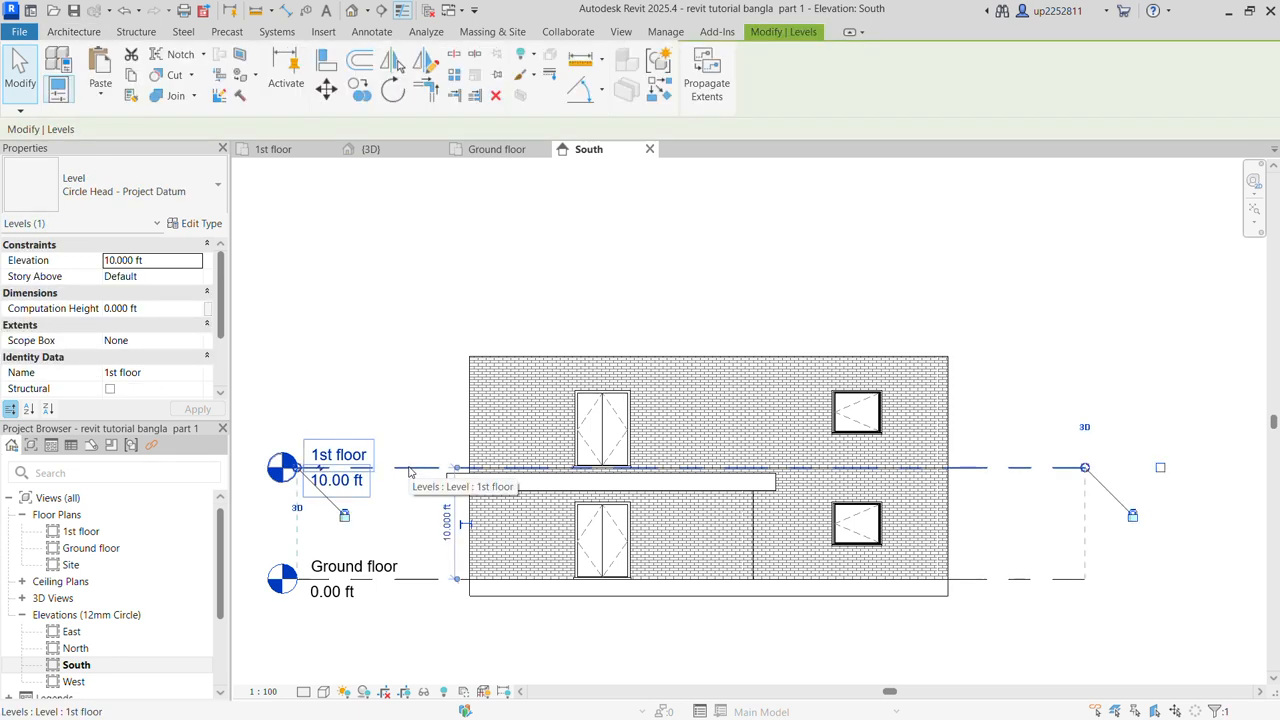
pyautogui.rightClick(405, 470)
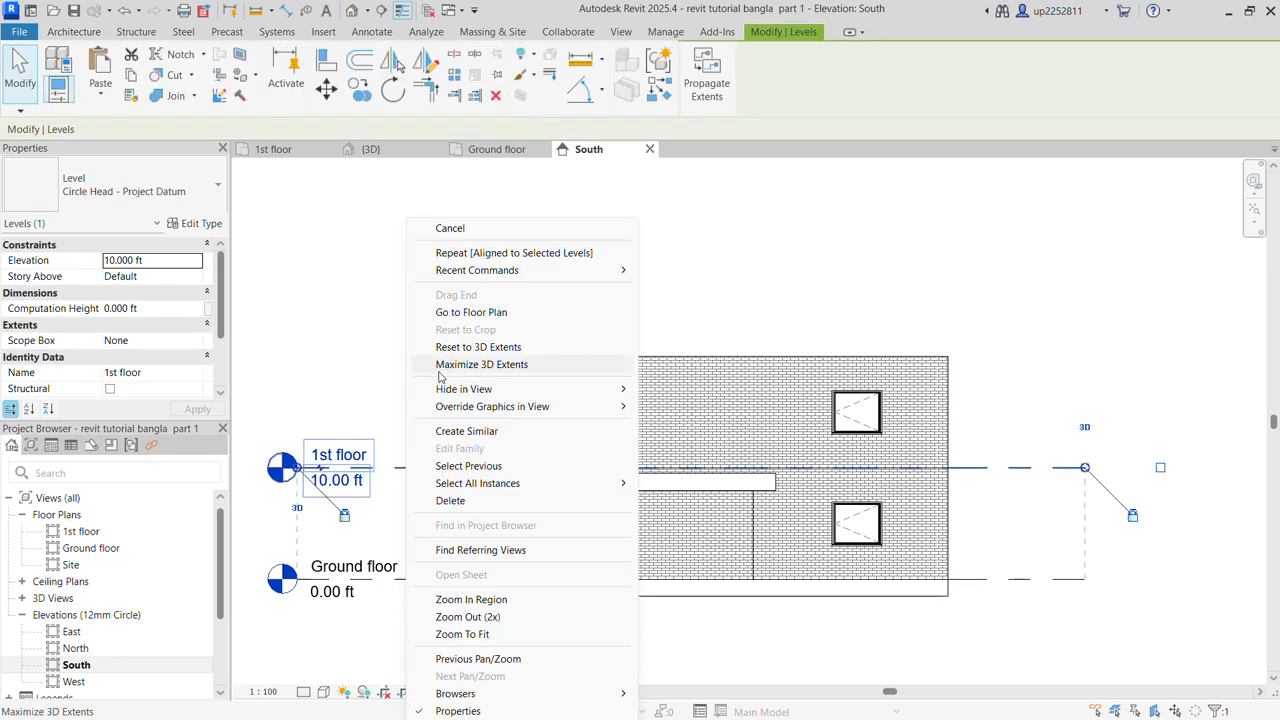
pyautogui.click(494, 434)
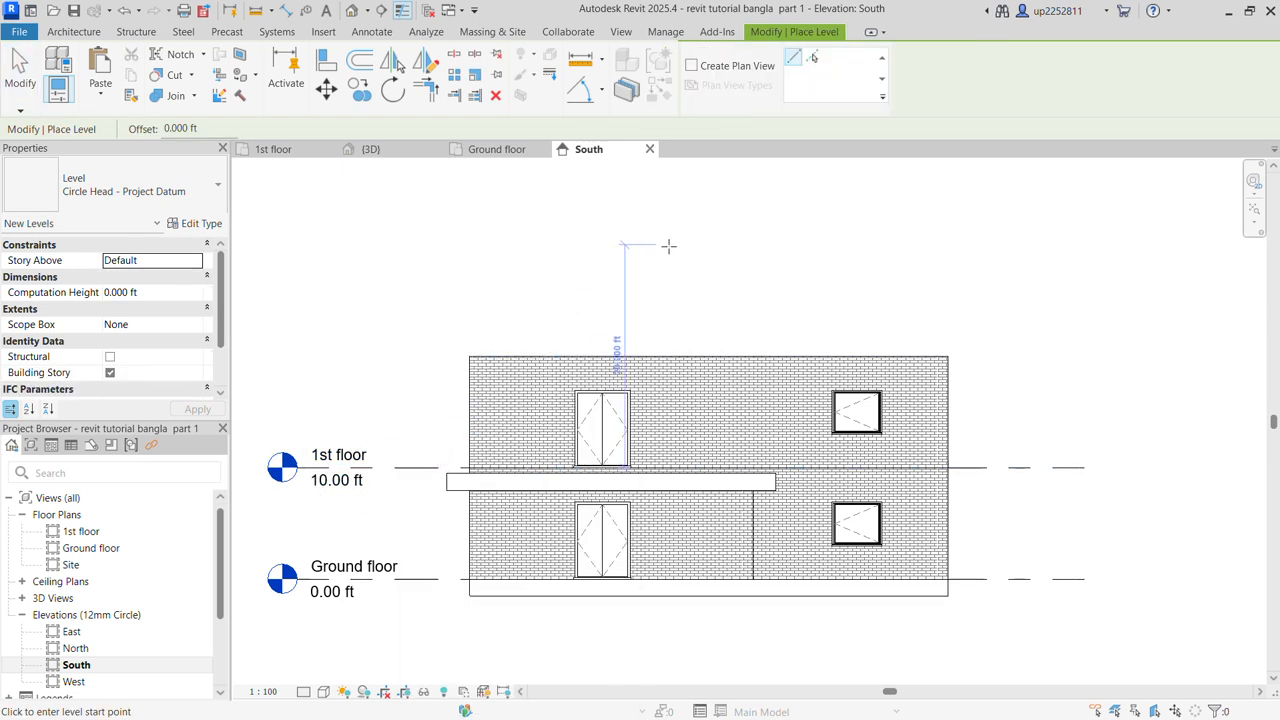
pyautogui.click(689, 66)
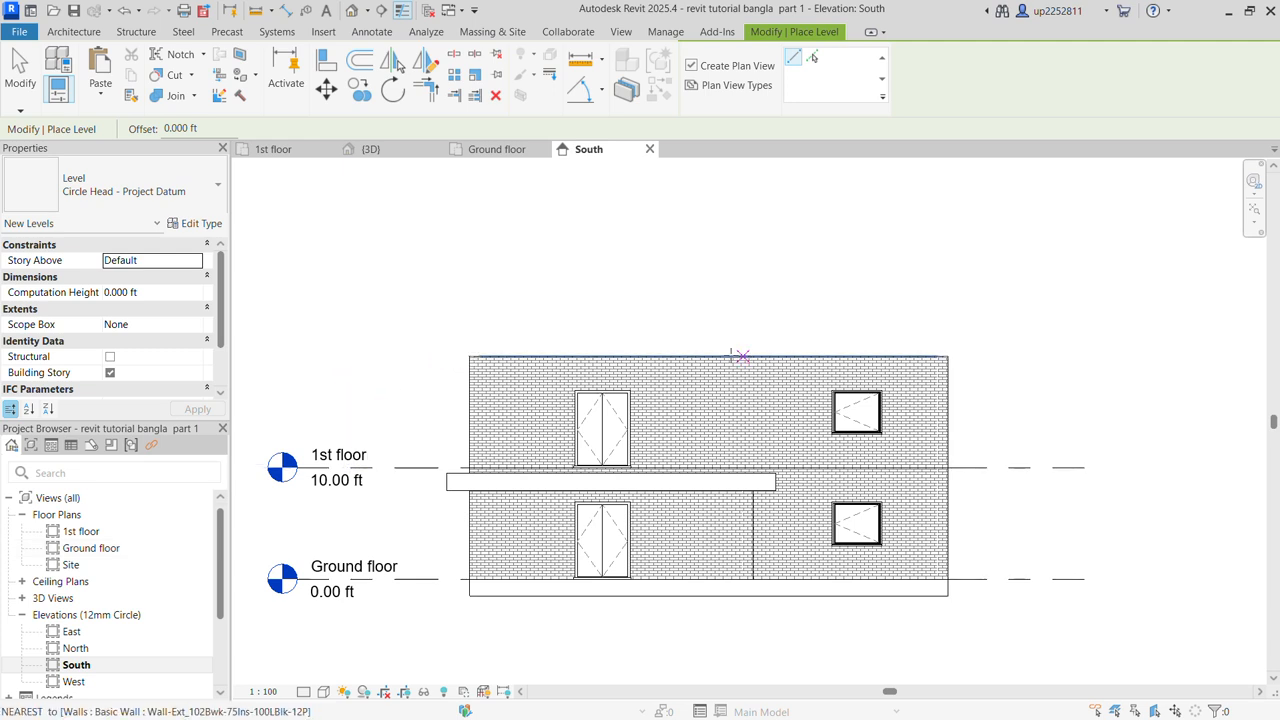
pyautogui.click(469, 356)
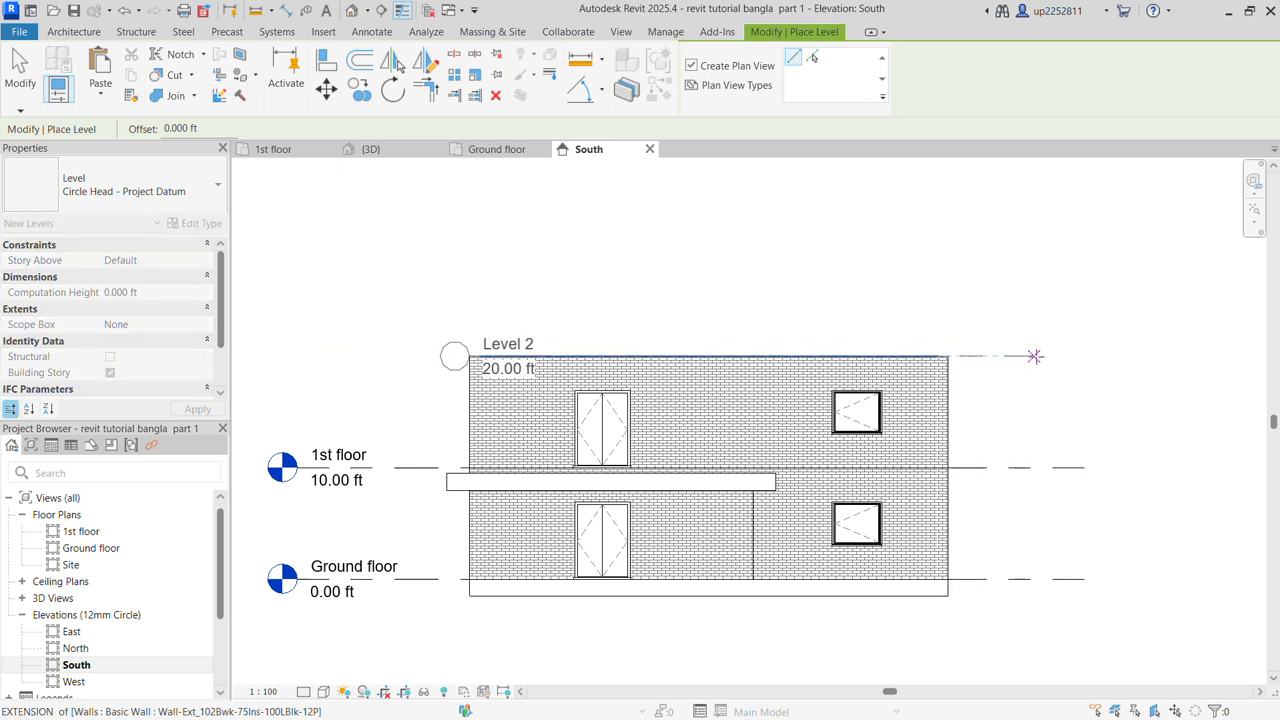
pyautogui.click(1069, 357)
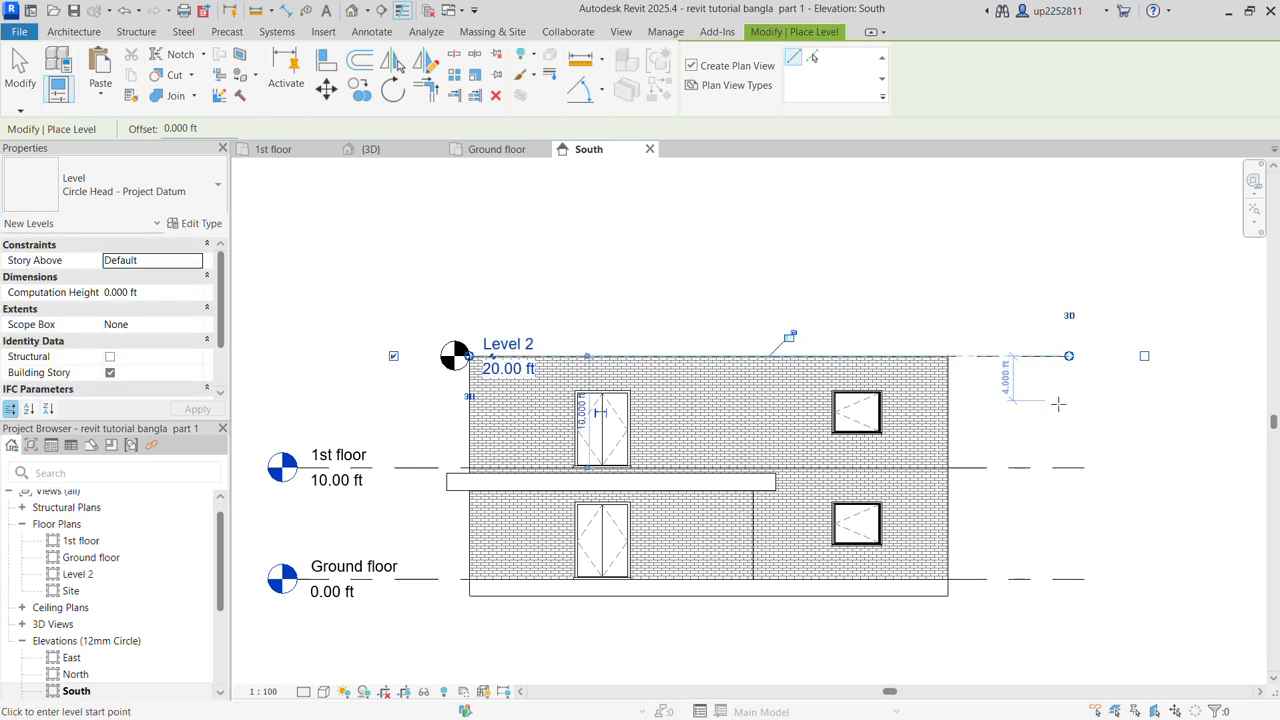
pyautogui.press('Escape')
pyautogui.press('Escape')
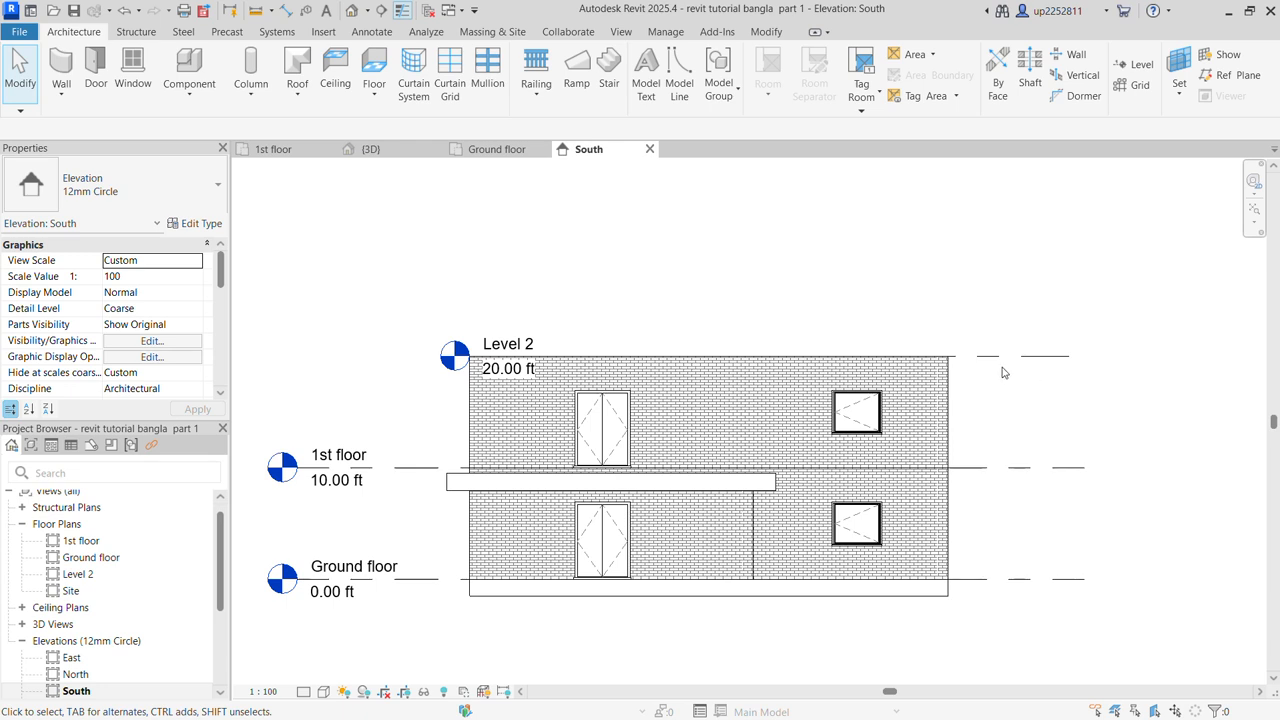
# Extend the new top level's head end outward so it aligns with the heads of the levels below
pyautogui.click(527, 357)
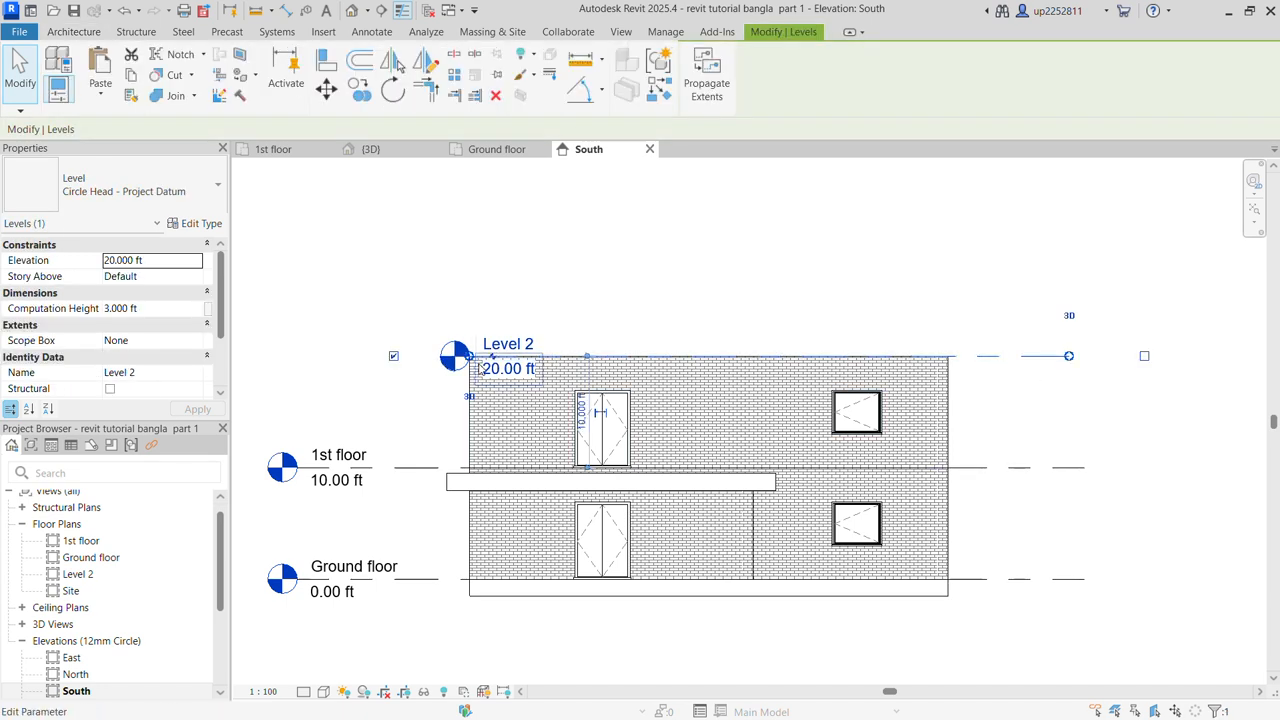
pyautogui.moveTo(469, 356); pyautogui.dragTo(297, 356)
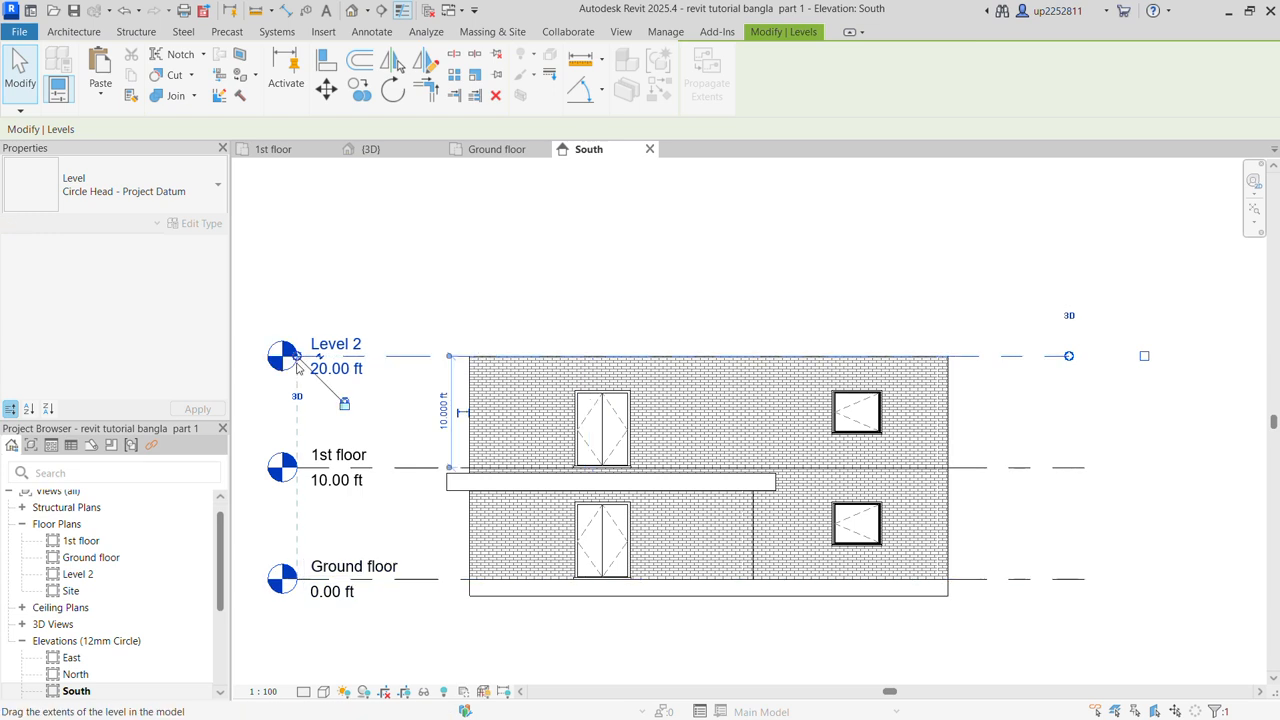
pyautogui.click(660, 287)
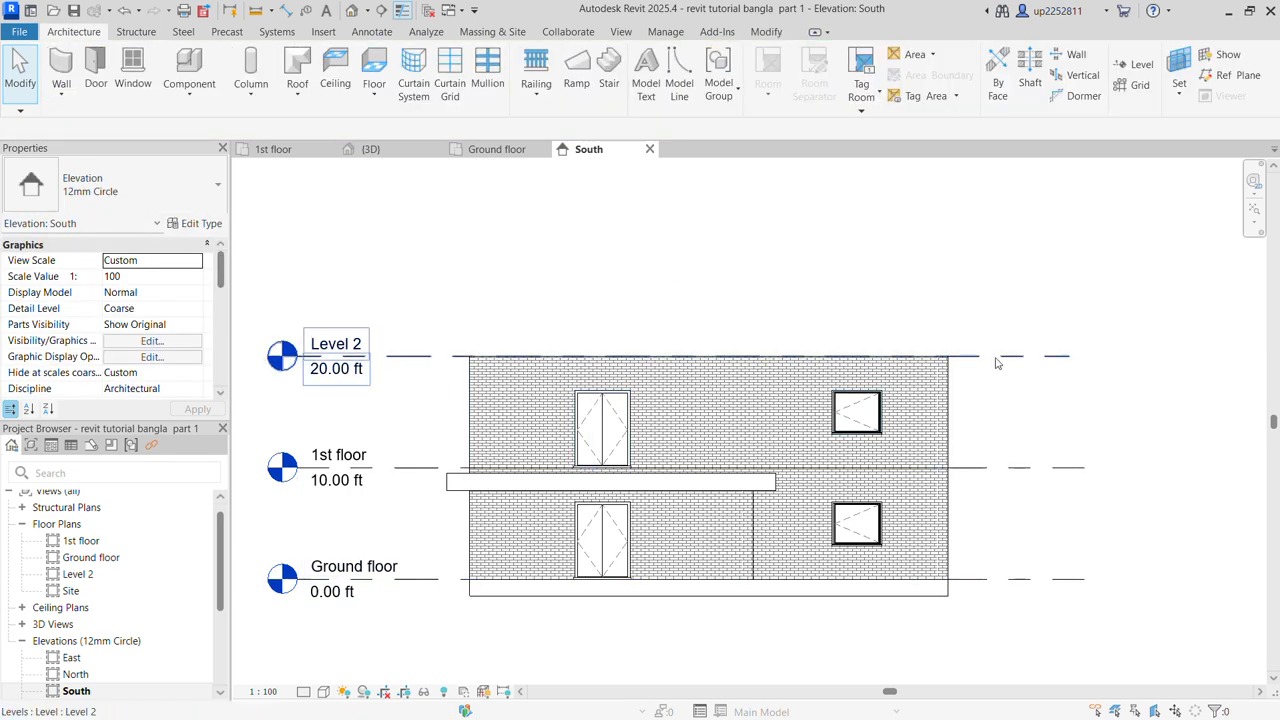
# Move the new top level up to 26 ft and set its elevation to 20 ft
pyautogui.moveTo(994, 357); pyautogui.dragTo(994, 289)
pyautogui.click(336, 303)
pyautogui.press('BackSpace')
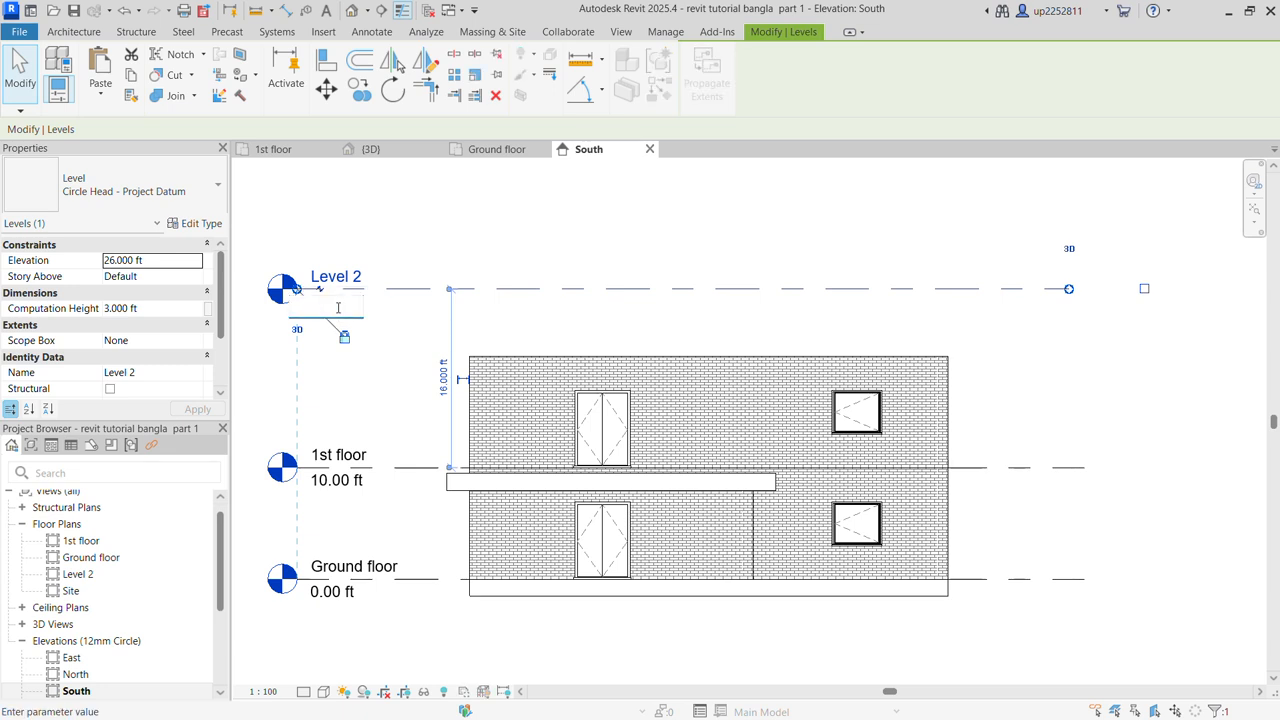
pyautogui.write('20')
pyautogui.press('Return')
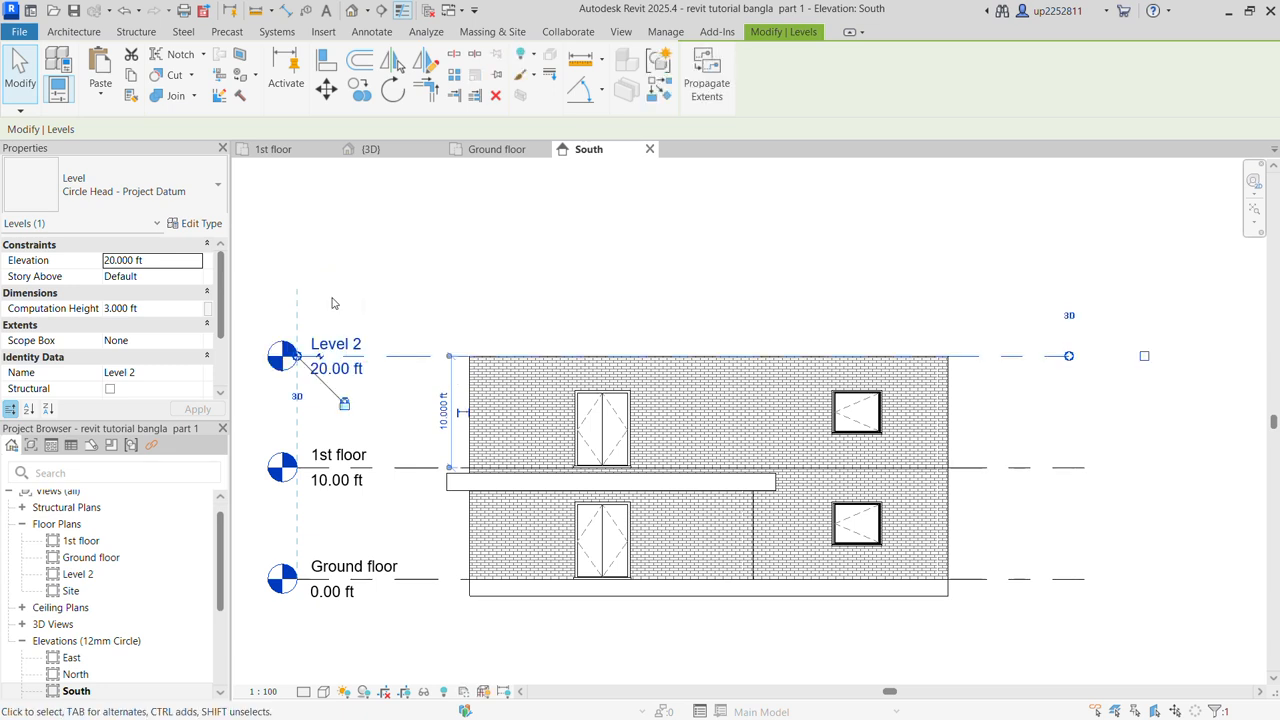
# Rename the 20 ft level as "2nd floor"
pyautogui.click(336, 344)
pyautogui.press('BackSpace')
pyautogui.write('2nd floor')
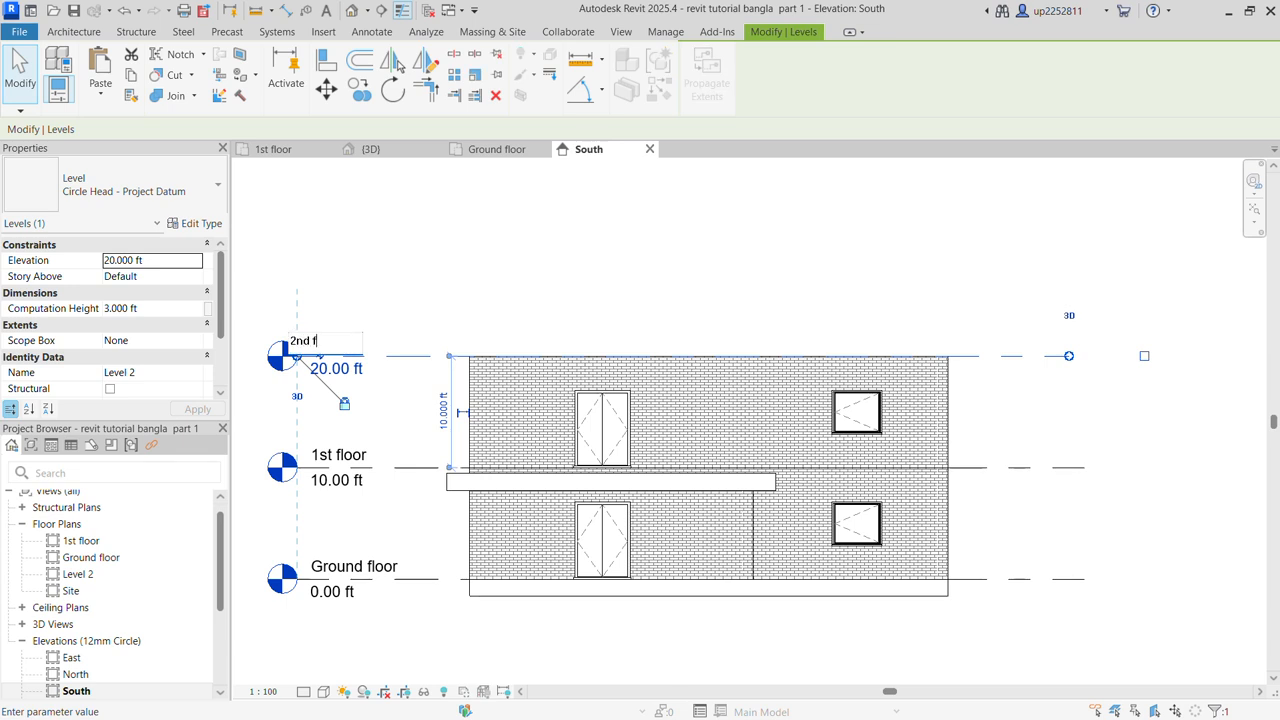
pyautogui.click(465, 313)
pyautogui.click(550, 291)
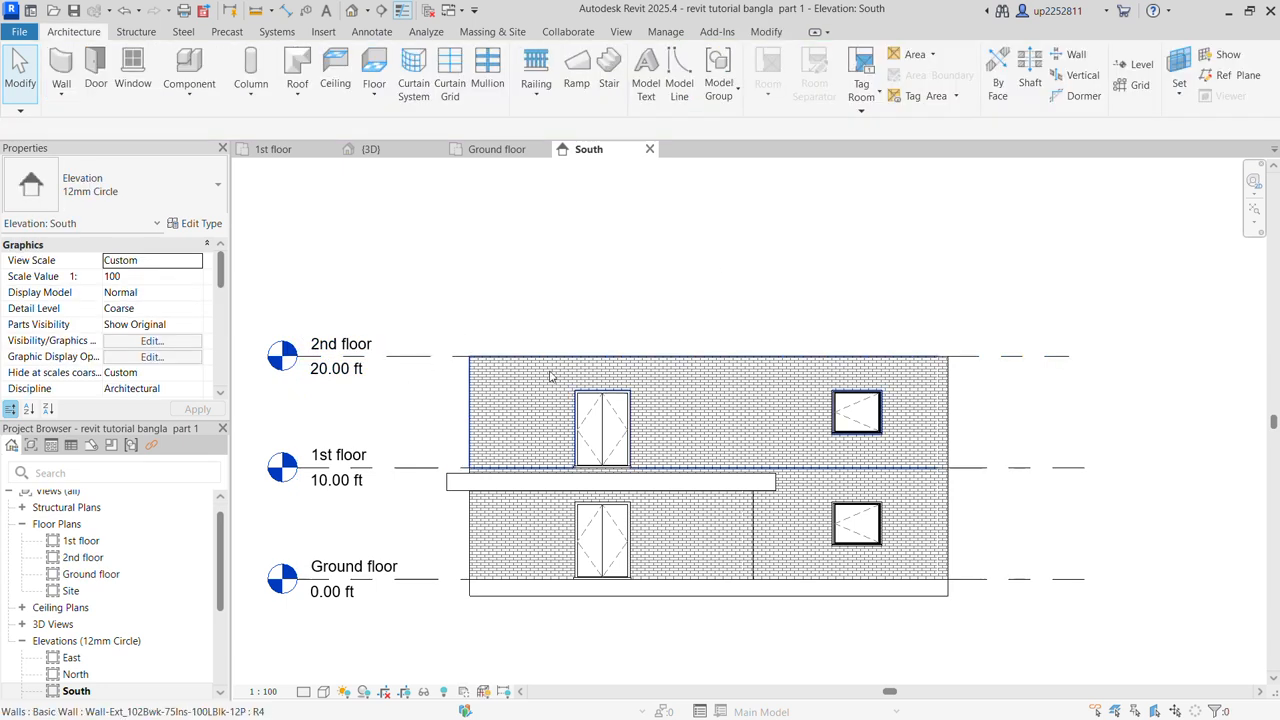
# Select the whole upper storey in the front-facing 3D view and filter the selection to only the Walls category
pyautogui.click(392, 152)
pyautogui.keyDown('shift'); pyautogui.moveTo(890, 471); pyautogui.dragTo(1010, 442, button='middle'); pyautogui.keyUp('shift')
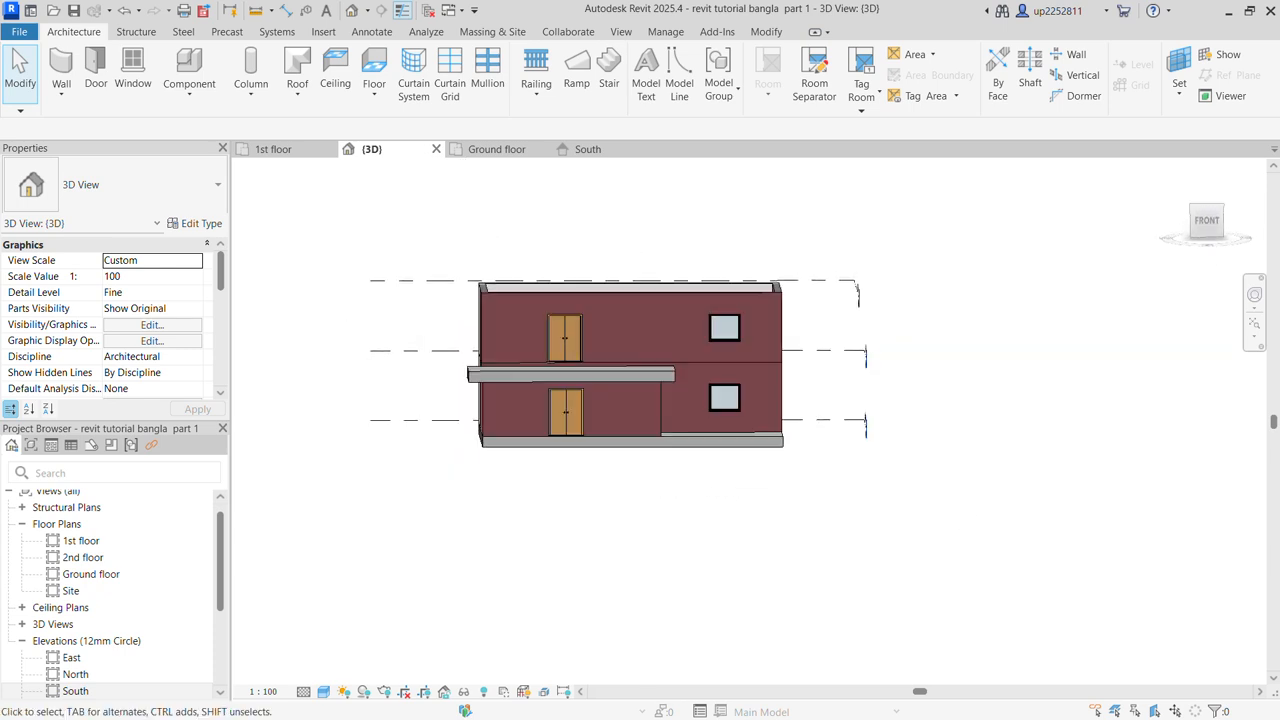
pyautogui.click(1207, 220)
pyautogui.moveTo(704, 437); pyautogui.dragTo(829, 449, button='middle')
pyautogui.scroll(4, 830, 449)
pyautogui.moveTo(906, 423); pyautogui.dragTo(934, 431, button='middle')
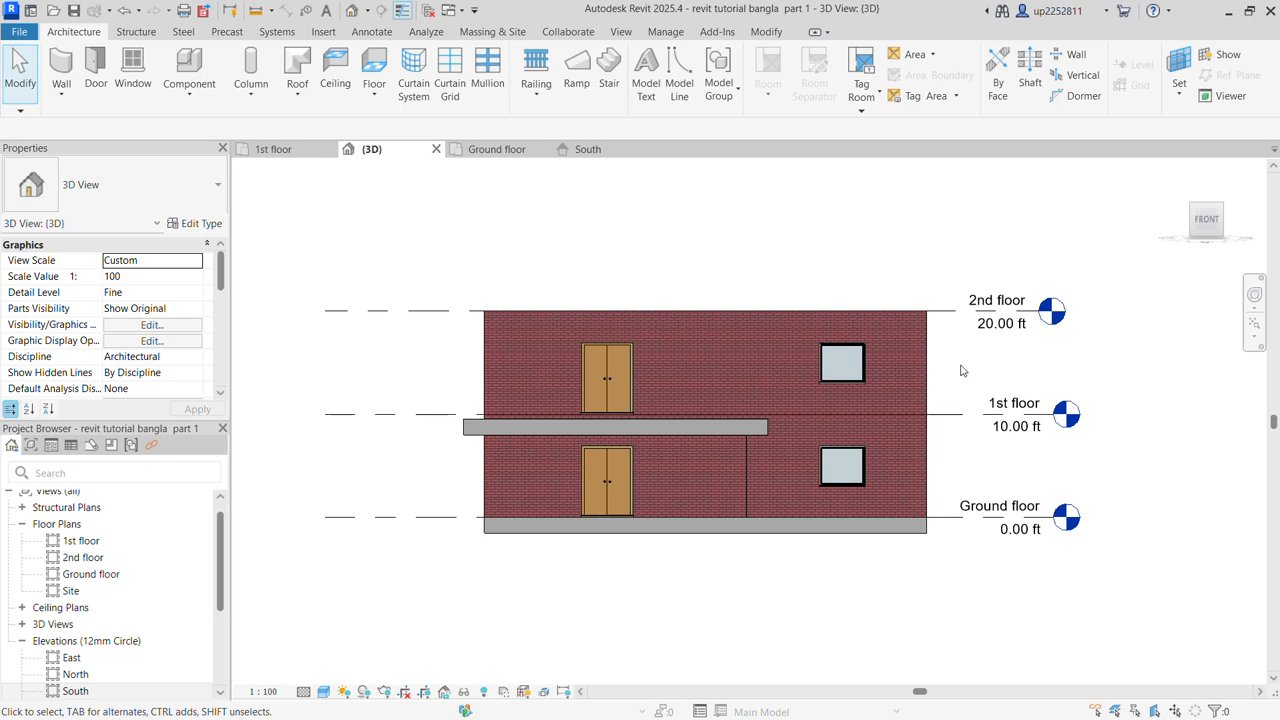
pyautogui.moveTo(962, 388); pyautogui.dragTo(411, 254)
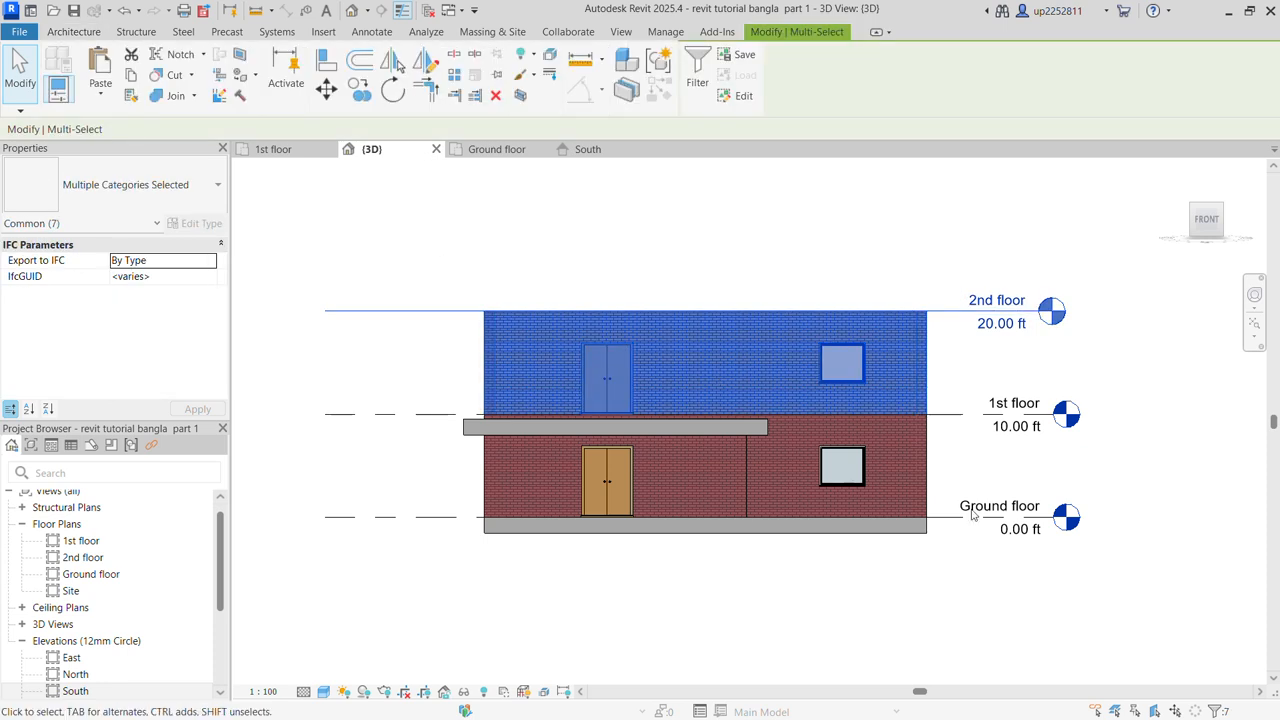
pyautogui.click(1218, 710)
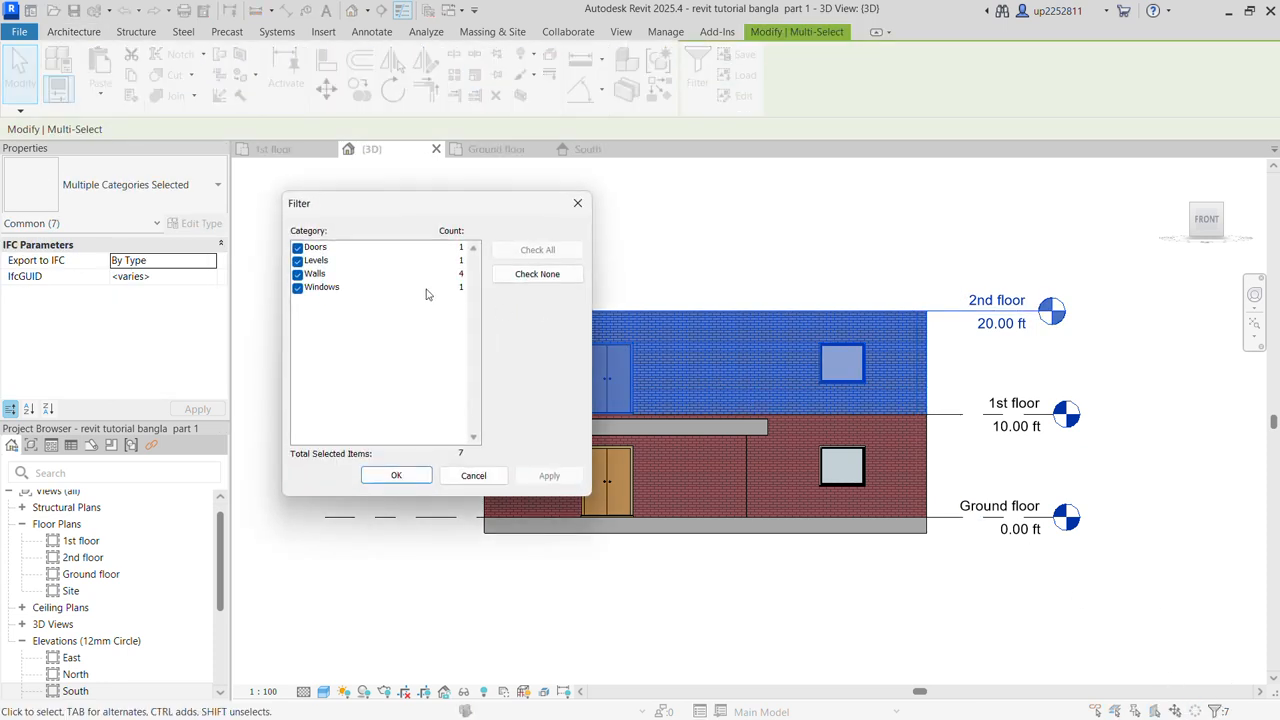
pyautogui.click(545, 275)
pyautogui.click(298, 274)
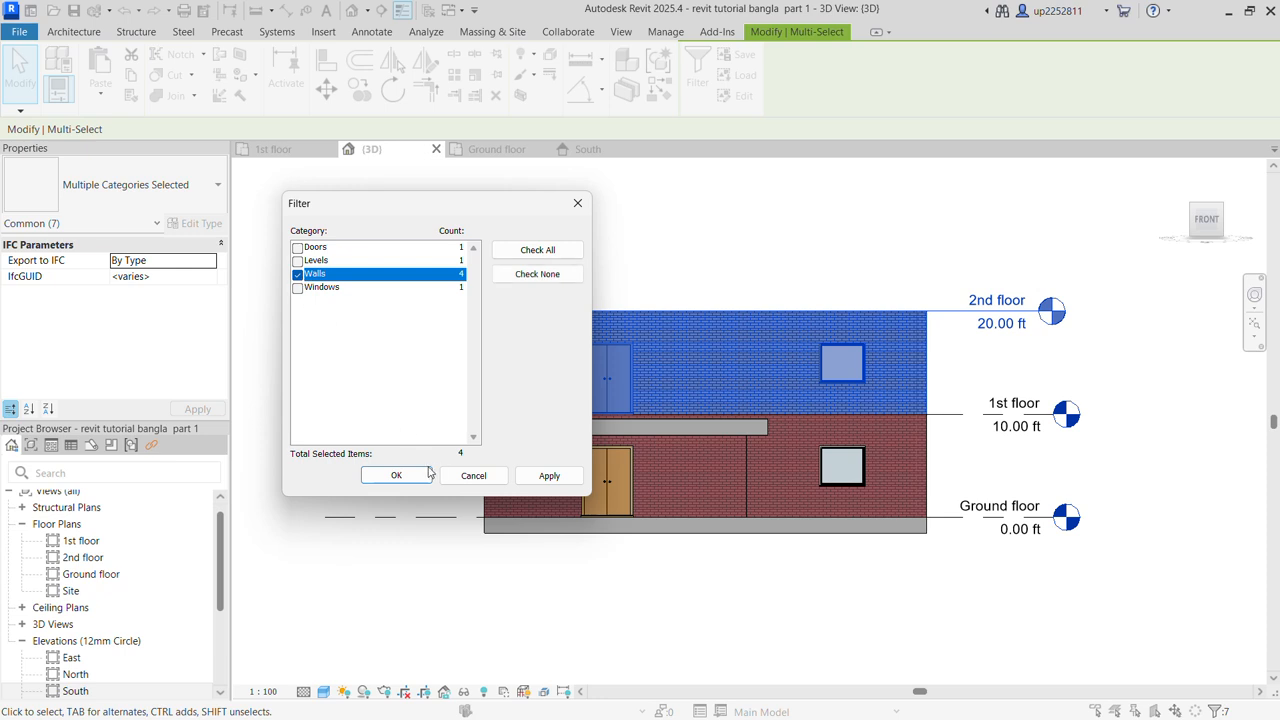
pyautogui.click(547, 477)
pyautogui.click(420, 478)
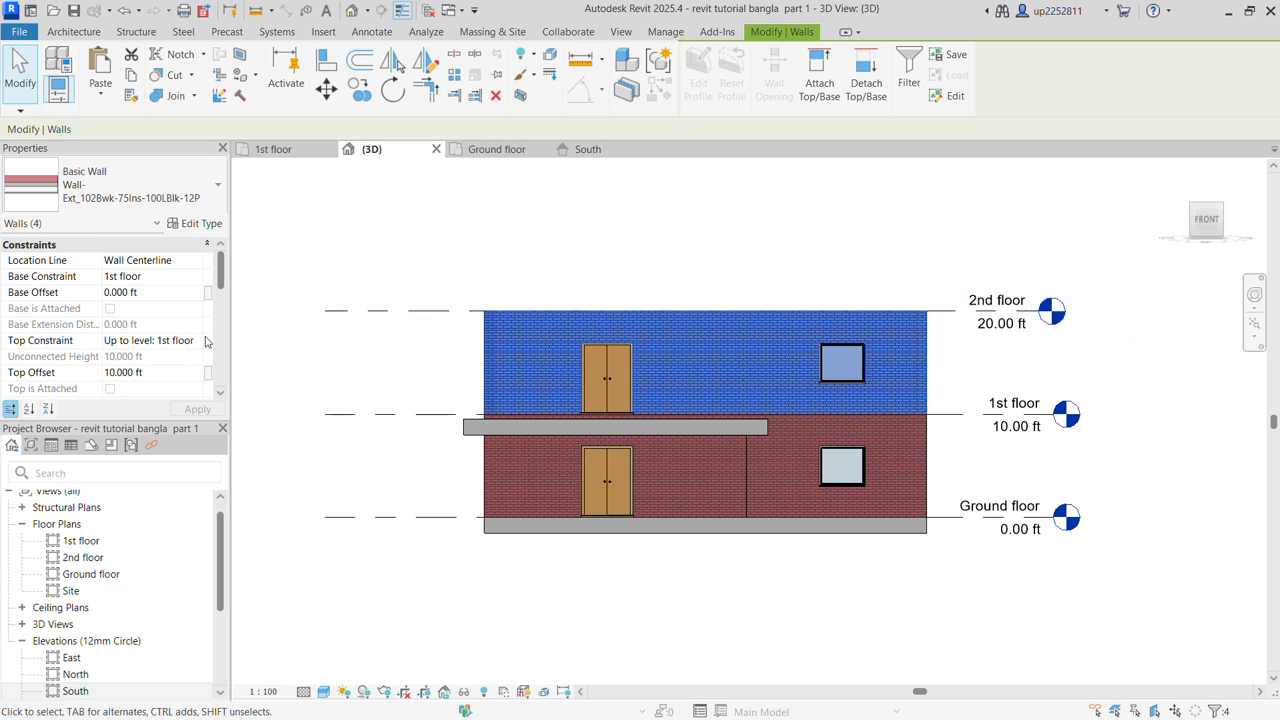
# Set the four upper walls' Top Constraint to "Up to level: 2nd floor" and their Top Offset to 0 ft
pyautogui.click(198, 343)
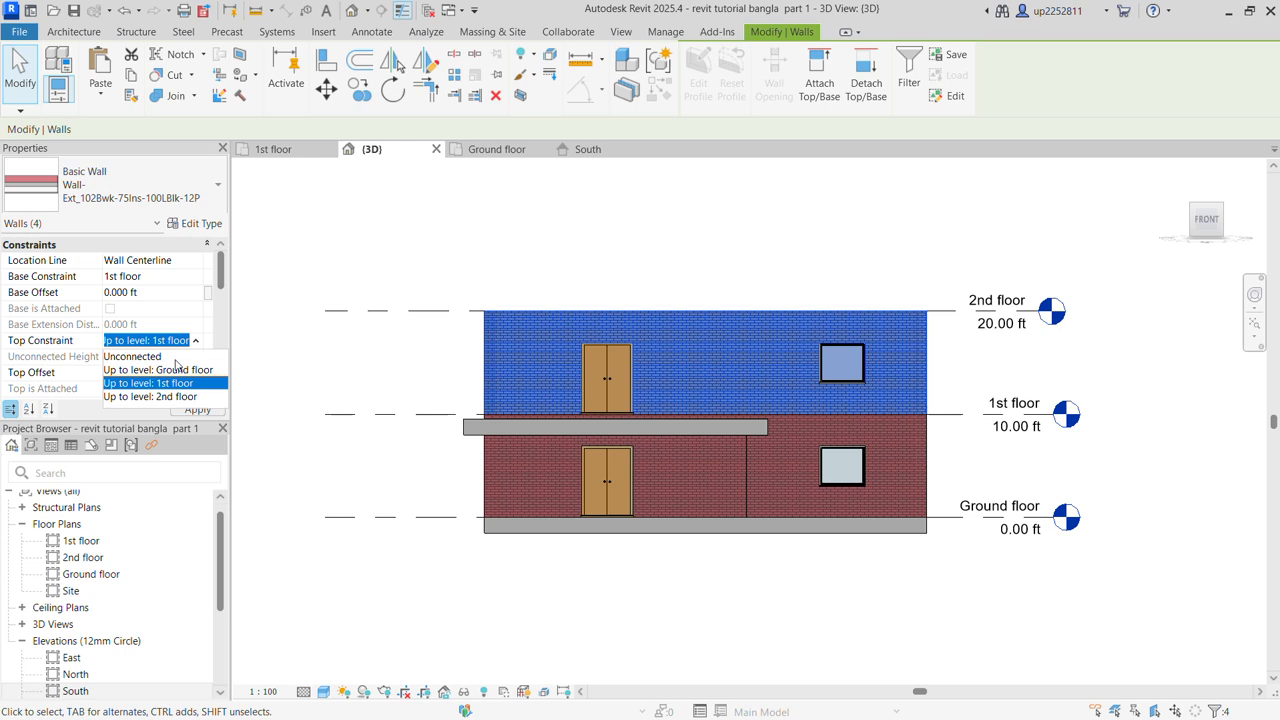
pyautogui.click(150, 396)
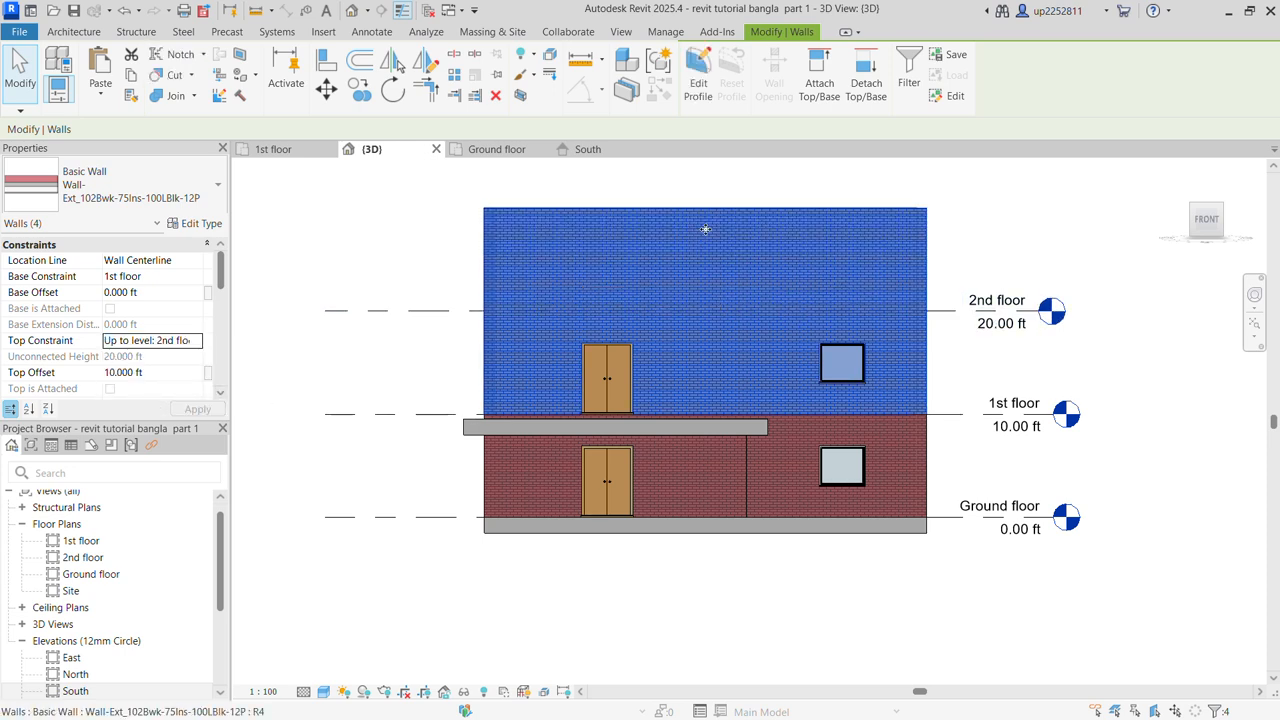
pyautogui.click(156, 374)
pyautogui.write('0')
pyautogui.click(196, 402)
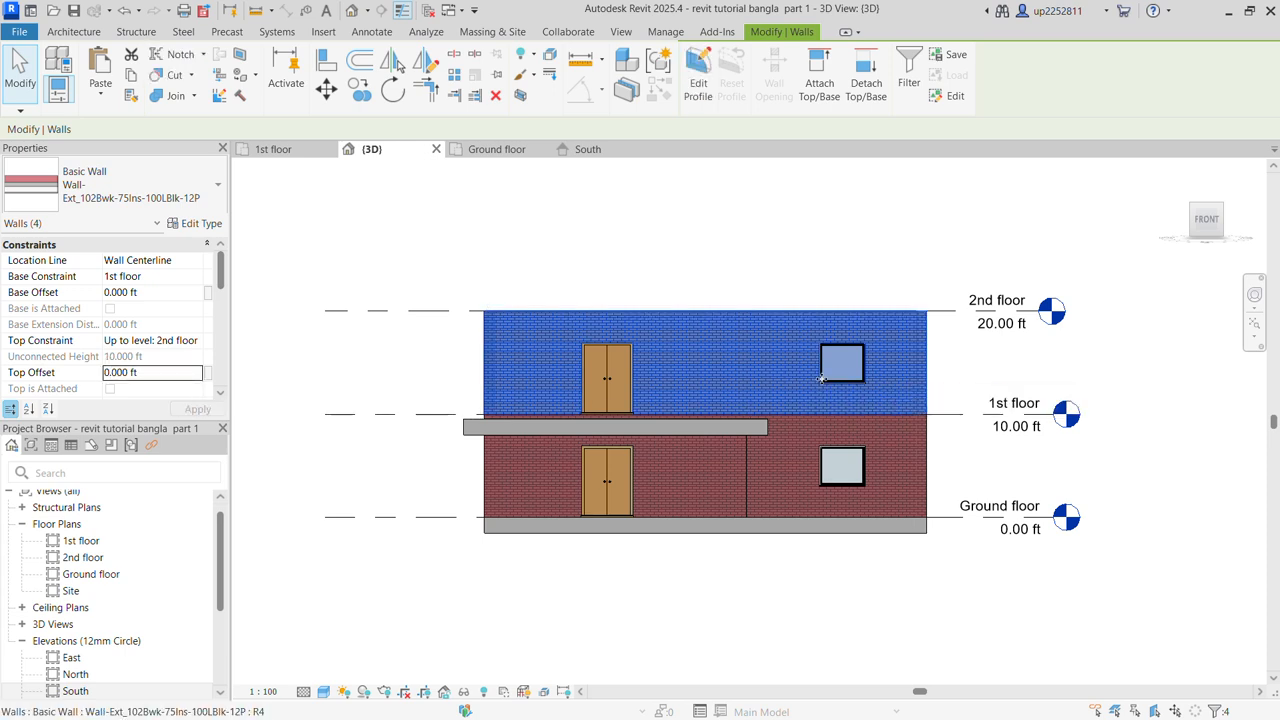
pyautogui.press('Escape')
# Select the floor slab in the Ground floor plan and return to the 3D view with it selected
pyautogui.keyDown('shift'); pyautogui.moveTo(571, 359); pyautogui.dragTo(613, 232, button='middle'); pyautogui.keyUp('shift')
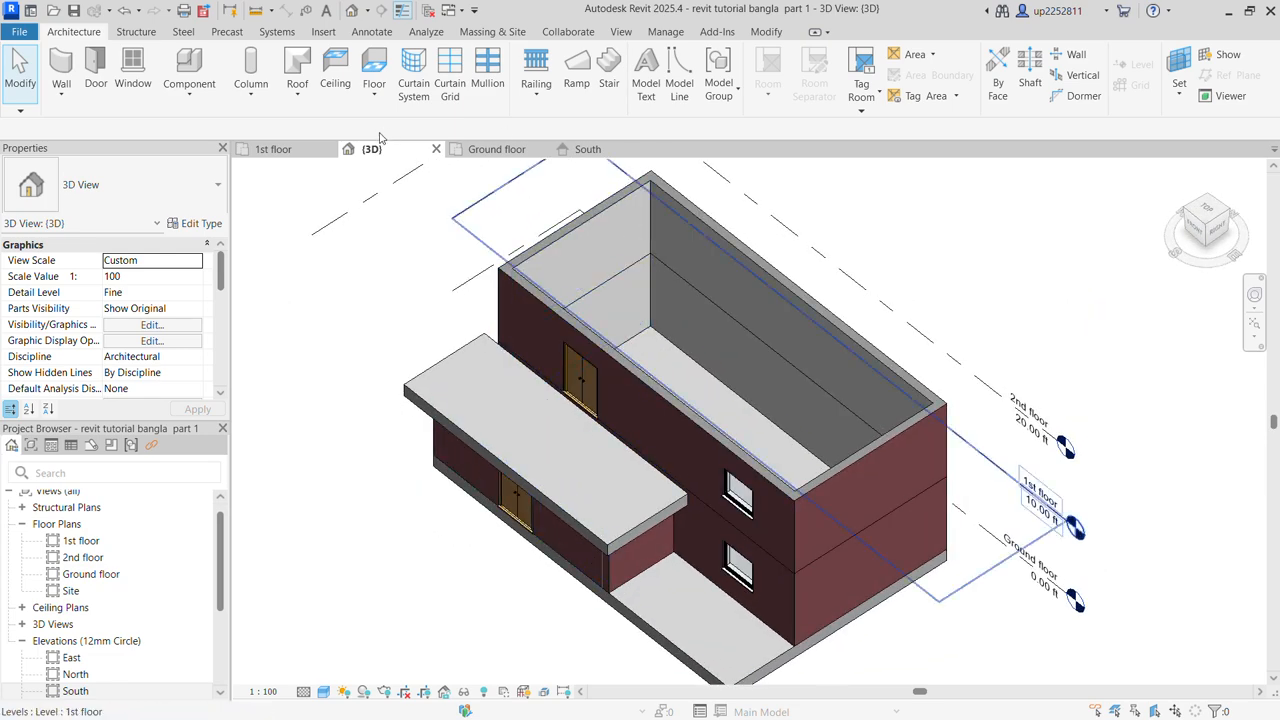
pyautogui.click(490, 149)
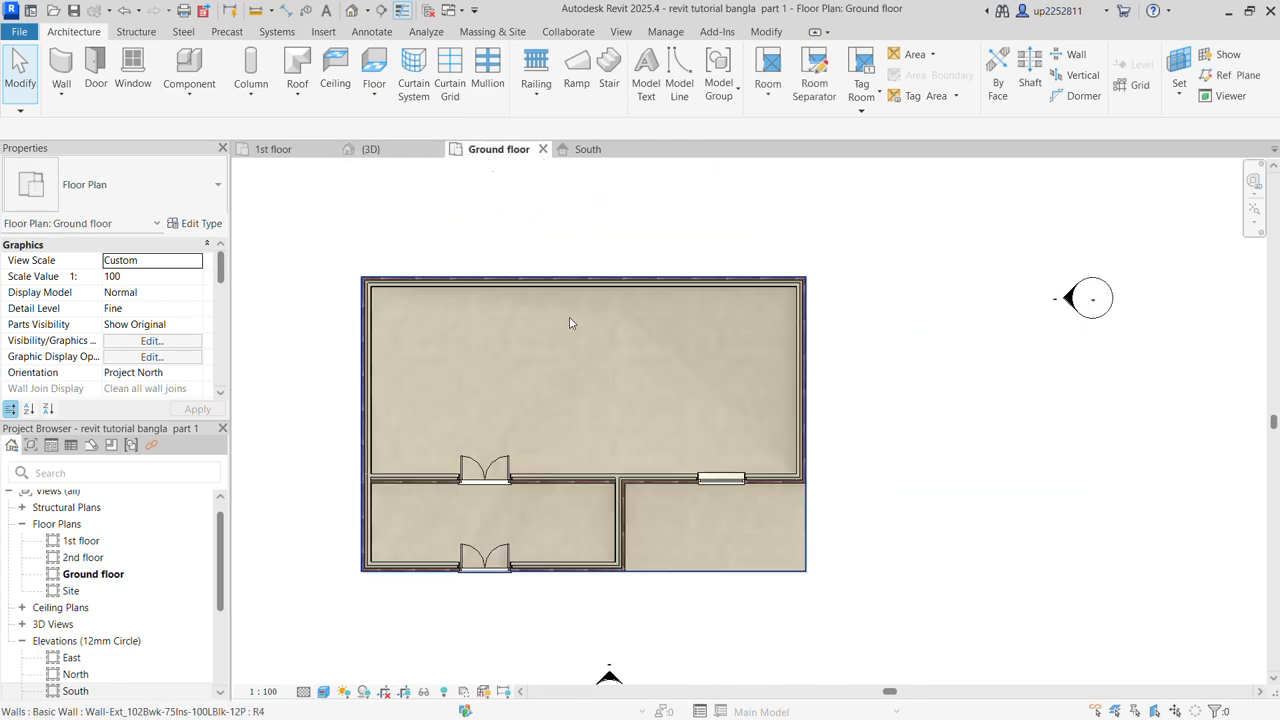
pyautogui.scroll(-3, 604, 399)
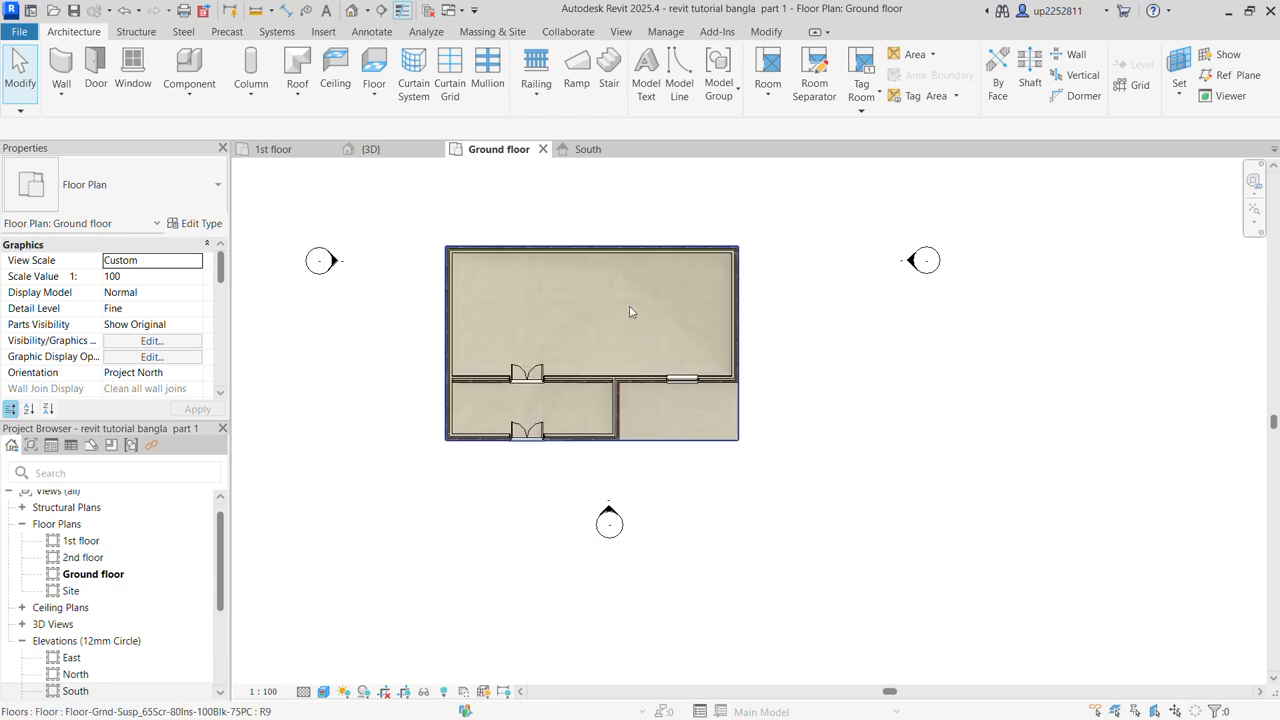
pyautogui.click(635, 315)
pyautogui.click(372, 149)
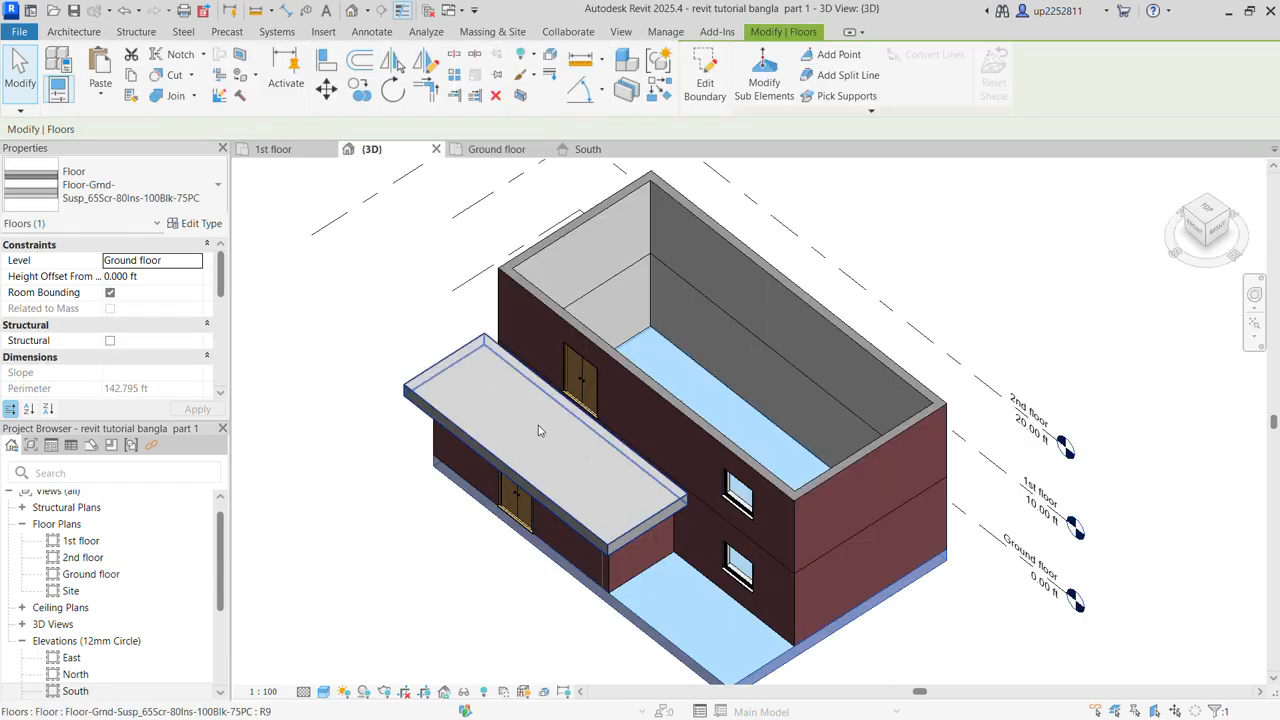
pyautogui.keyDown('shift'); pyautogui.moveTo(620, 266); pyautogui.dragTo(623, 371, button='middle'); pyautogui.keyUp('shift')
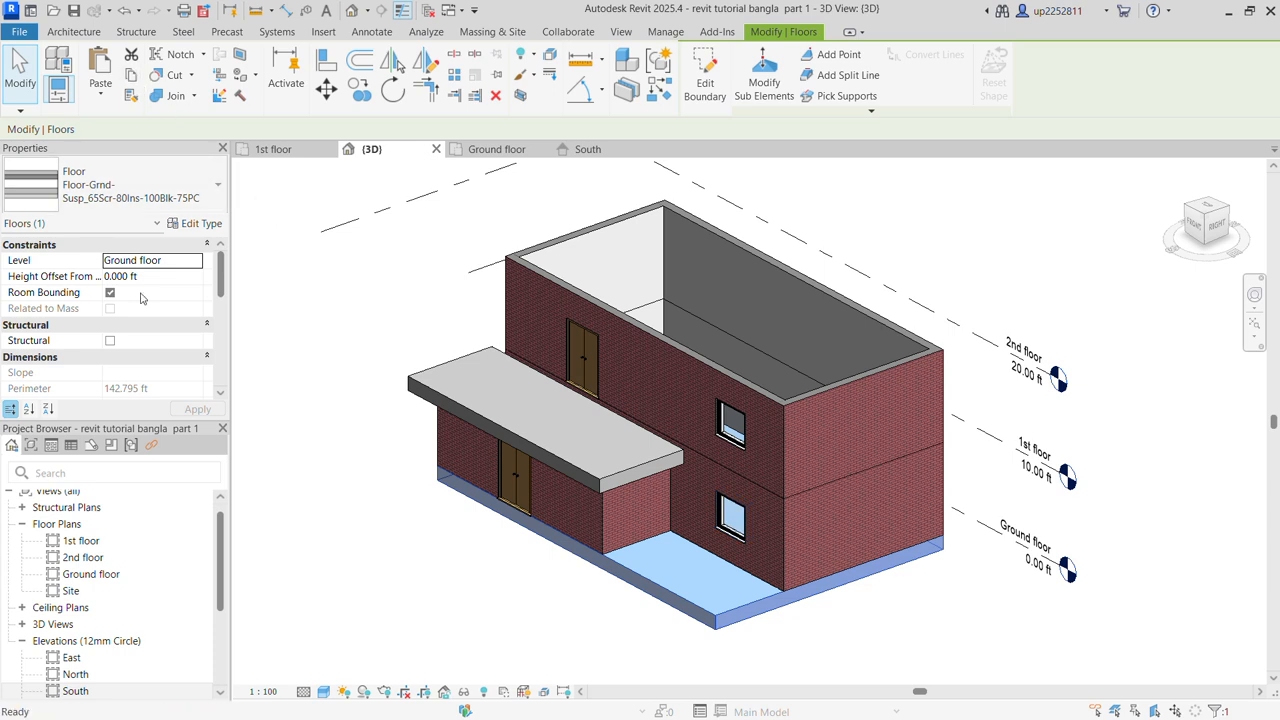
# Copy the selected ground floor slab and paste it aligned to the 1st floor level
pyautogui.click(108, 96)
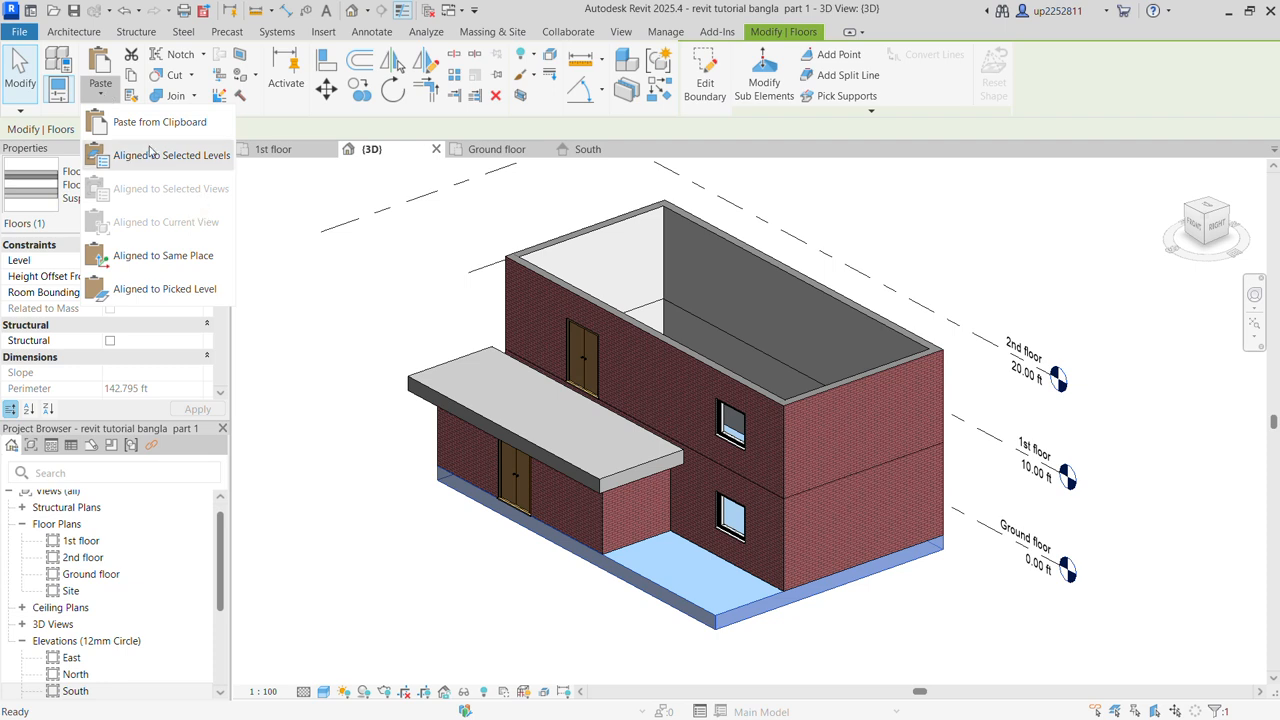
pyautogui.click(150, 156)
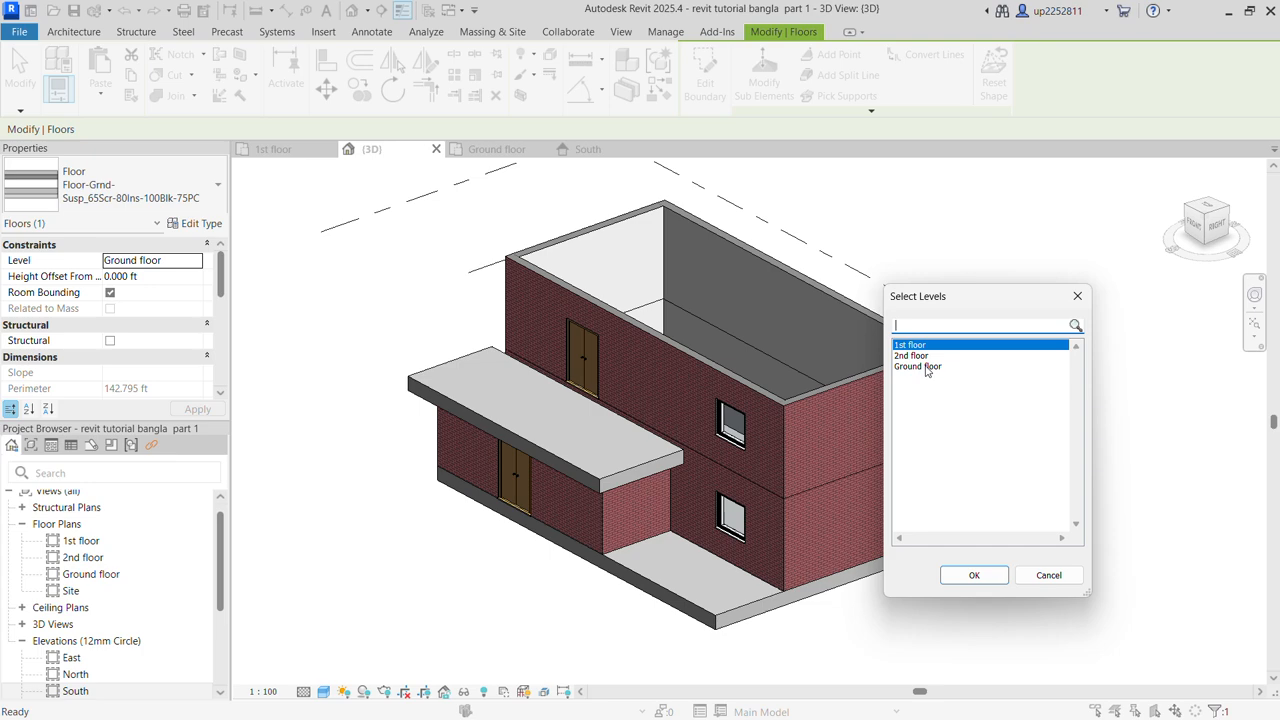
pyautogui.click(973, 576)
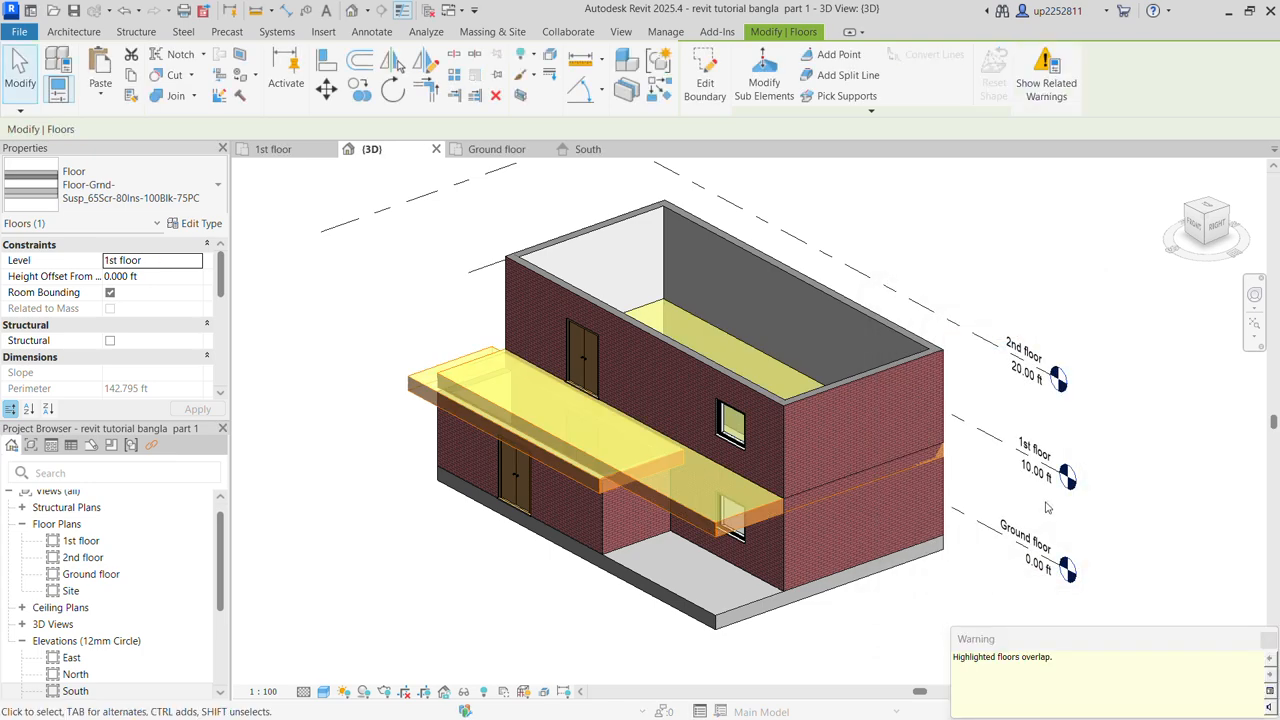
pyautogui.click(1048, 508)
pyautogui.keyDown('shift'); pyautogui.moveTo(721, 670); pyautogui.dragTo(755, 572, button='middle'); pyautogui.keyUp('shift')
pyautogui.scroll(3, 800, 583)
pyautogui.keyDown('shift'); pyautogui.moveTo(846, 486); pyautogui.dragTo(715, 585, button='middle'); pyautogui.keyUp('shift')
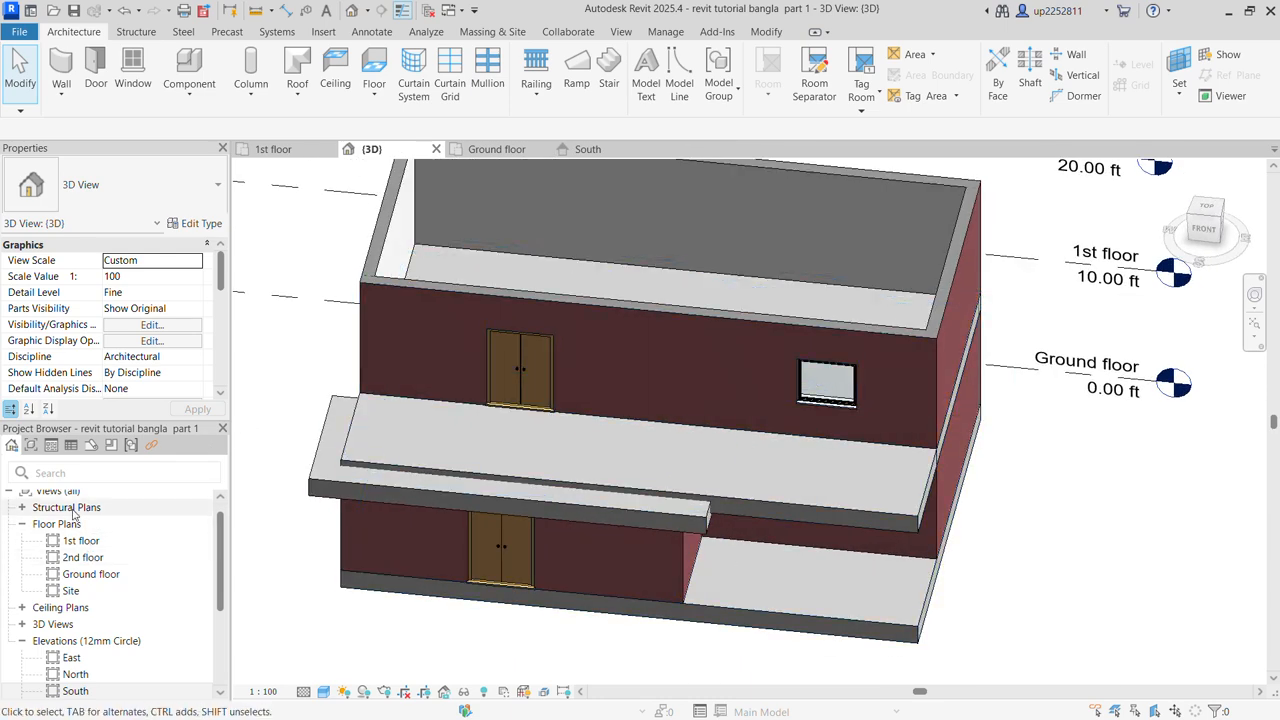
# Open the 1st floor plan, set its visual style to Realistic, and frame the building
pyautogui.click(78, 541)
pyautogui.doubleClick(78, 541)
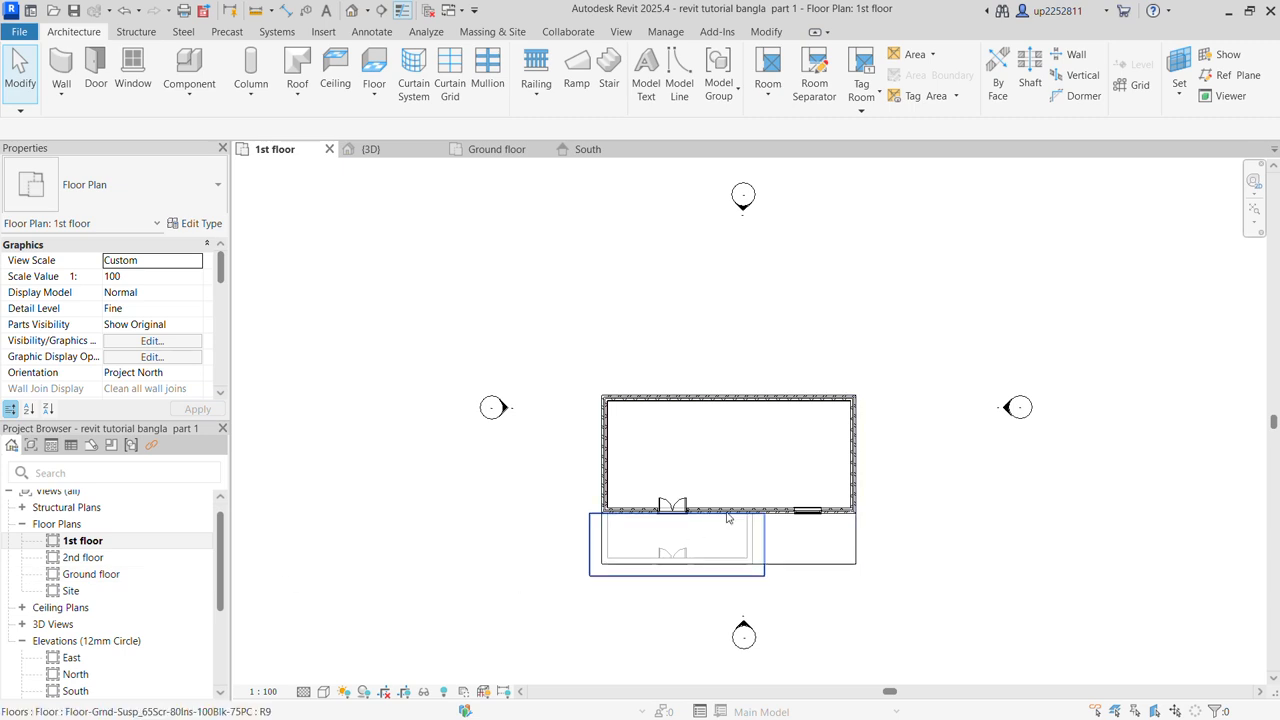
pyautogui.click(323, 691)
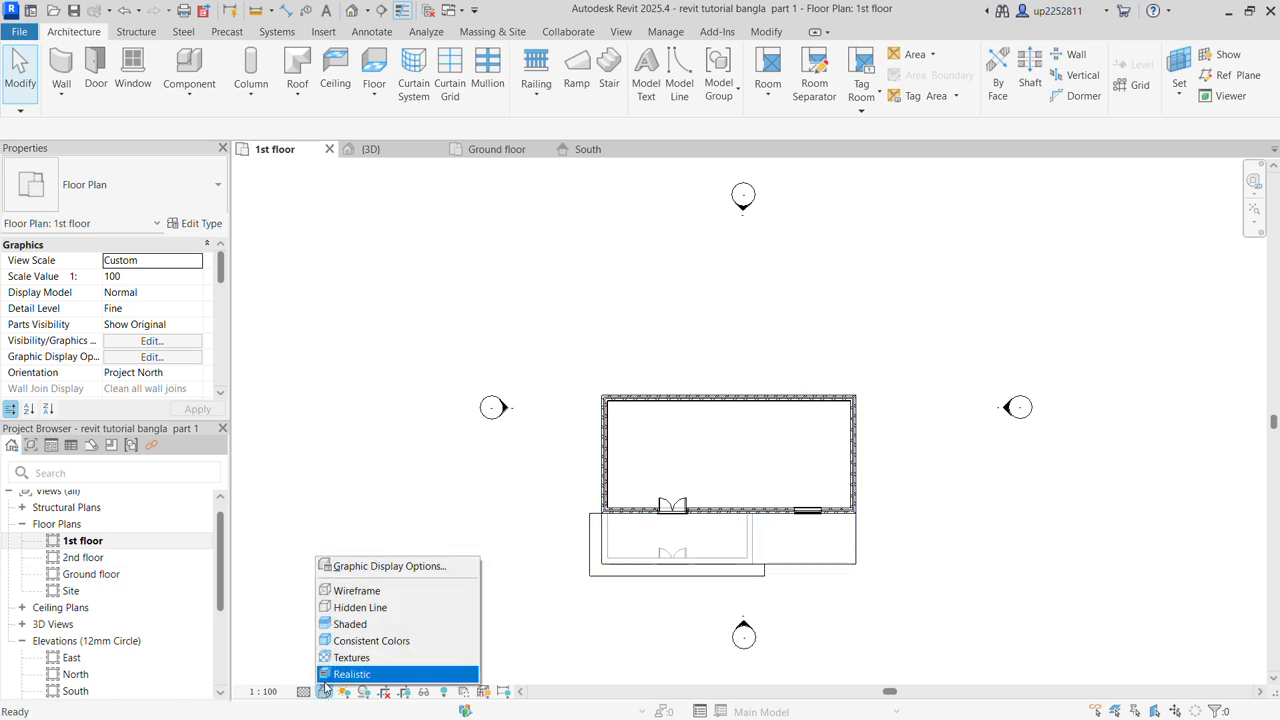
pyautogui.click(347, 678)
pyautogui.scroll(5, 672, 543)
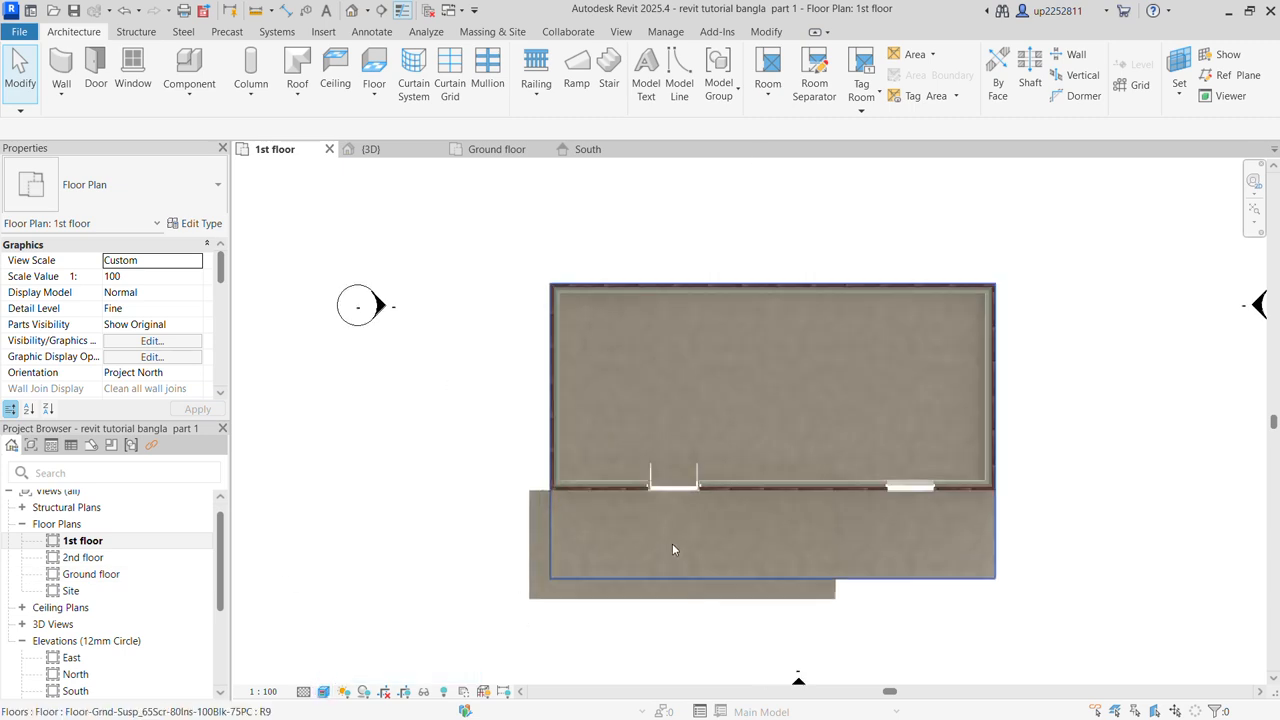
pyautogui.moveTo(533, 468); pyautogui.dragTo(660, 455, button='middle')
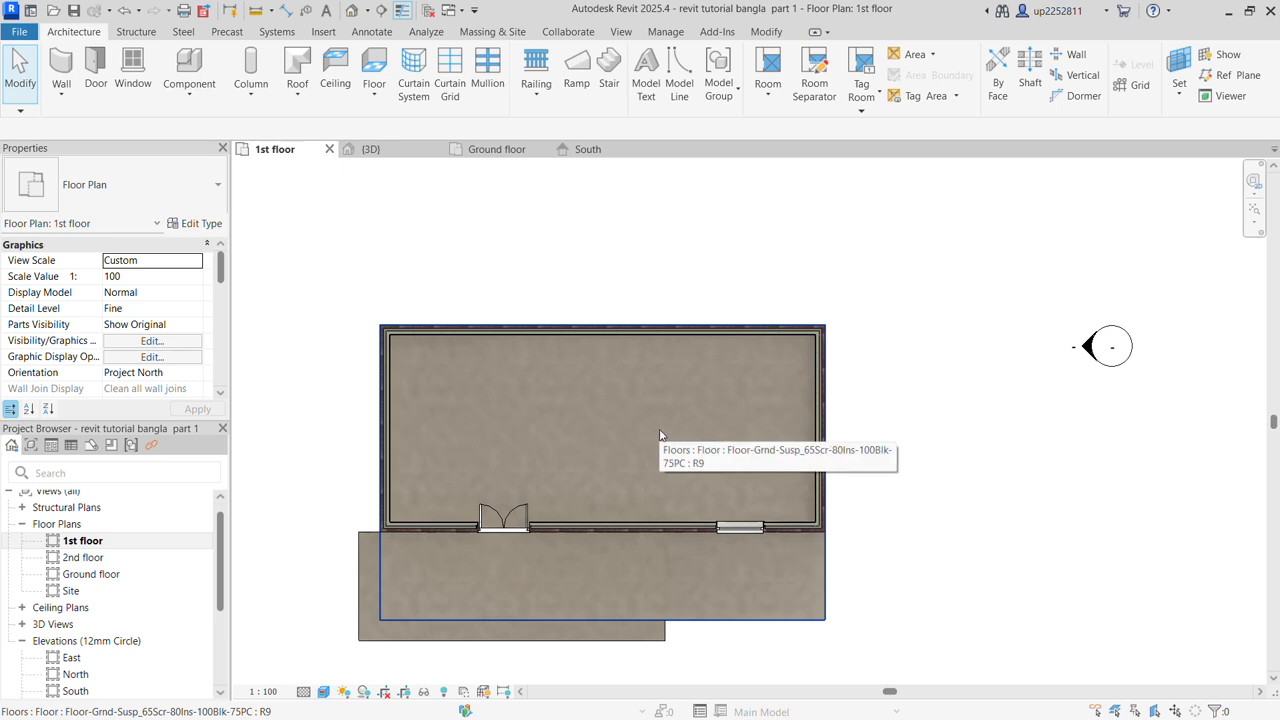
pyautogui.click(657, 434)
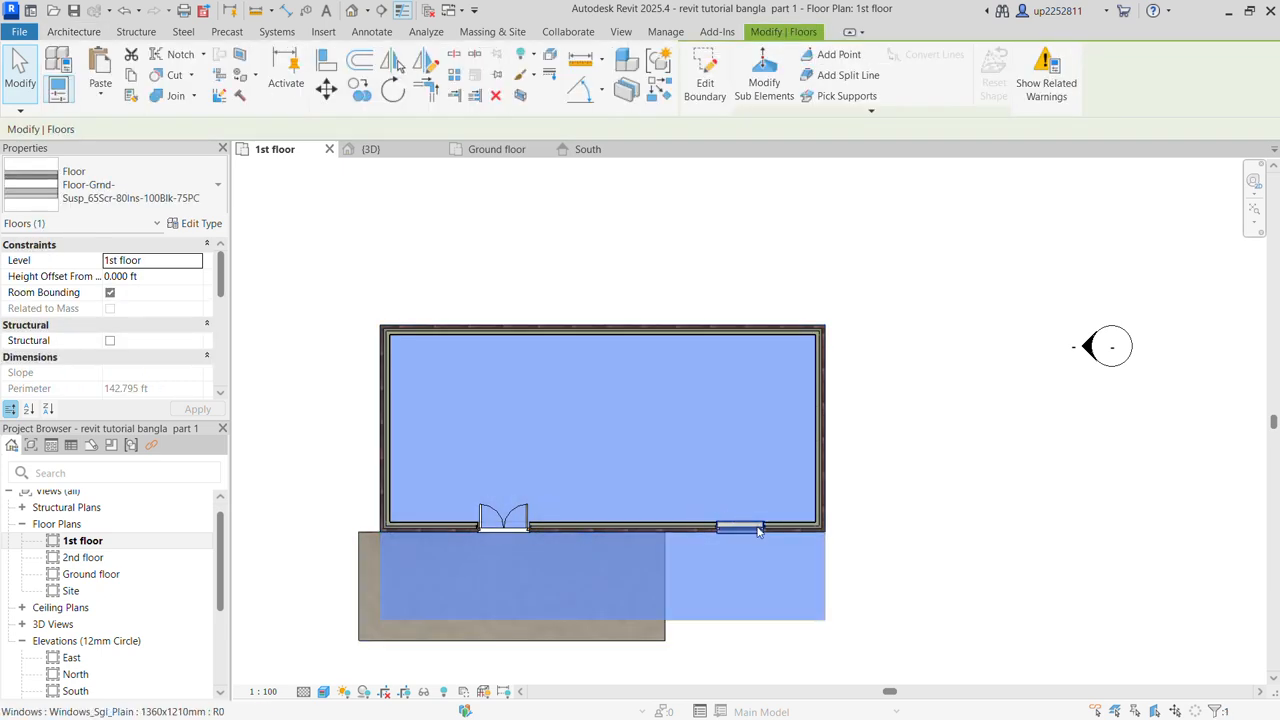
pyautogui.press('Escape')
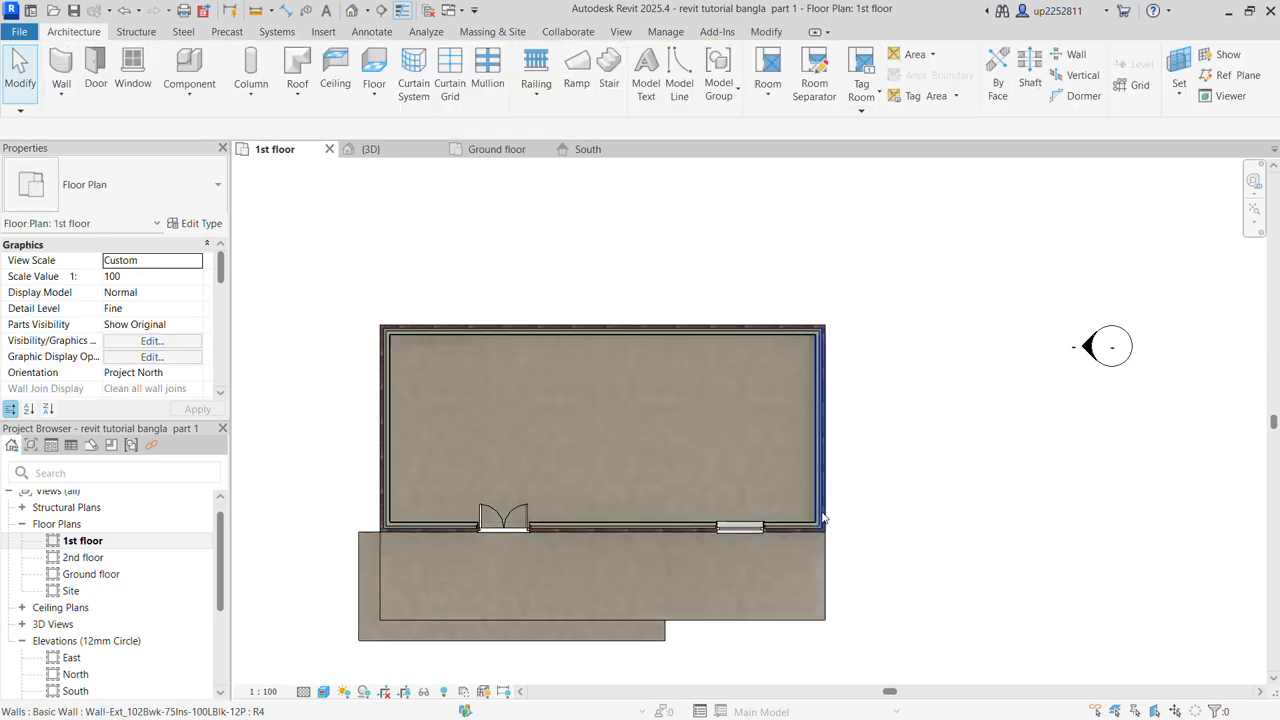
pyautogui.click(641, 466)
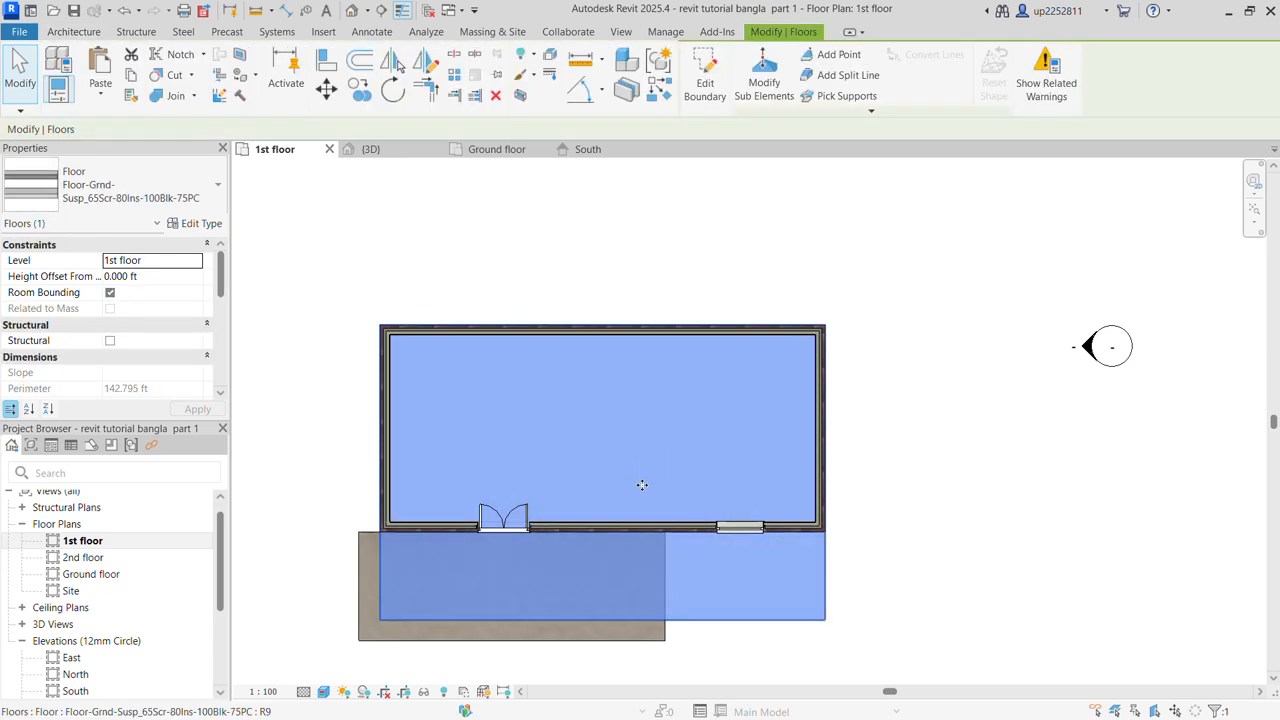
pyautogui.press('Escape')
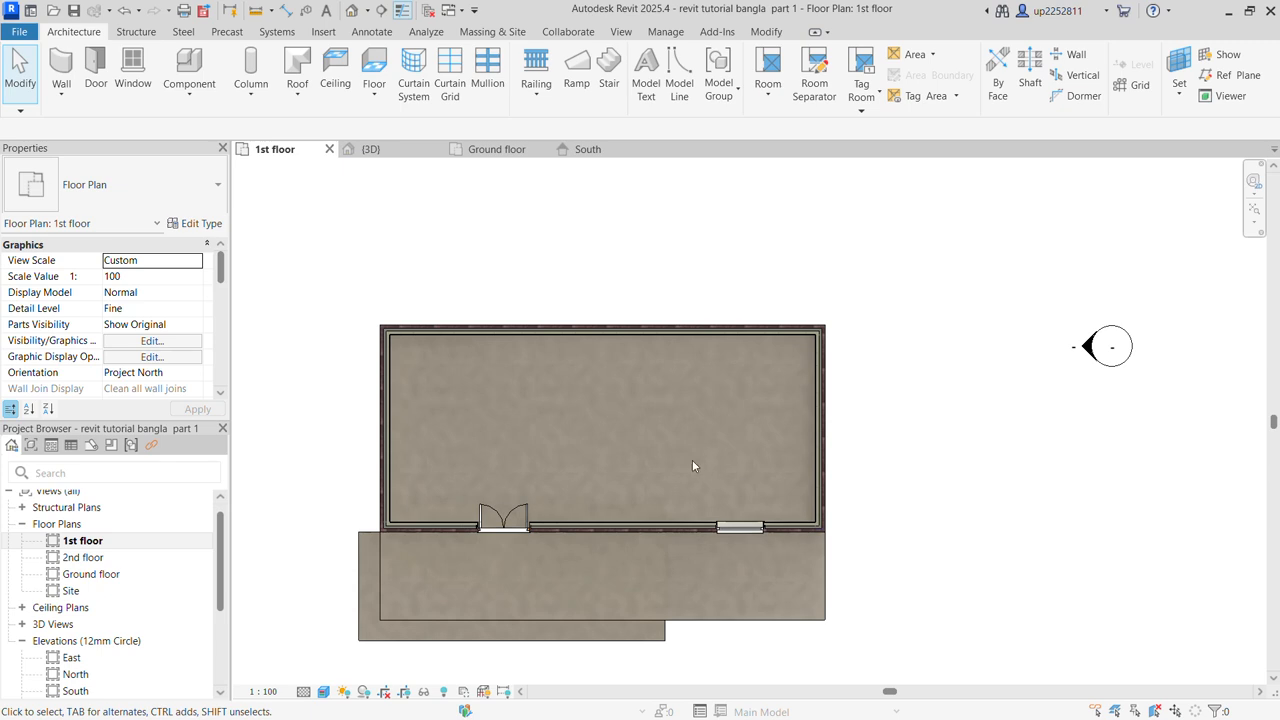
pyautogui.click(663, 526)
pyautogui.press('Escape')
pyautogui.click(661, 444)
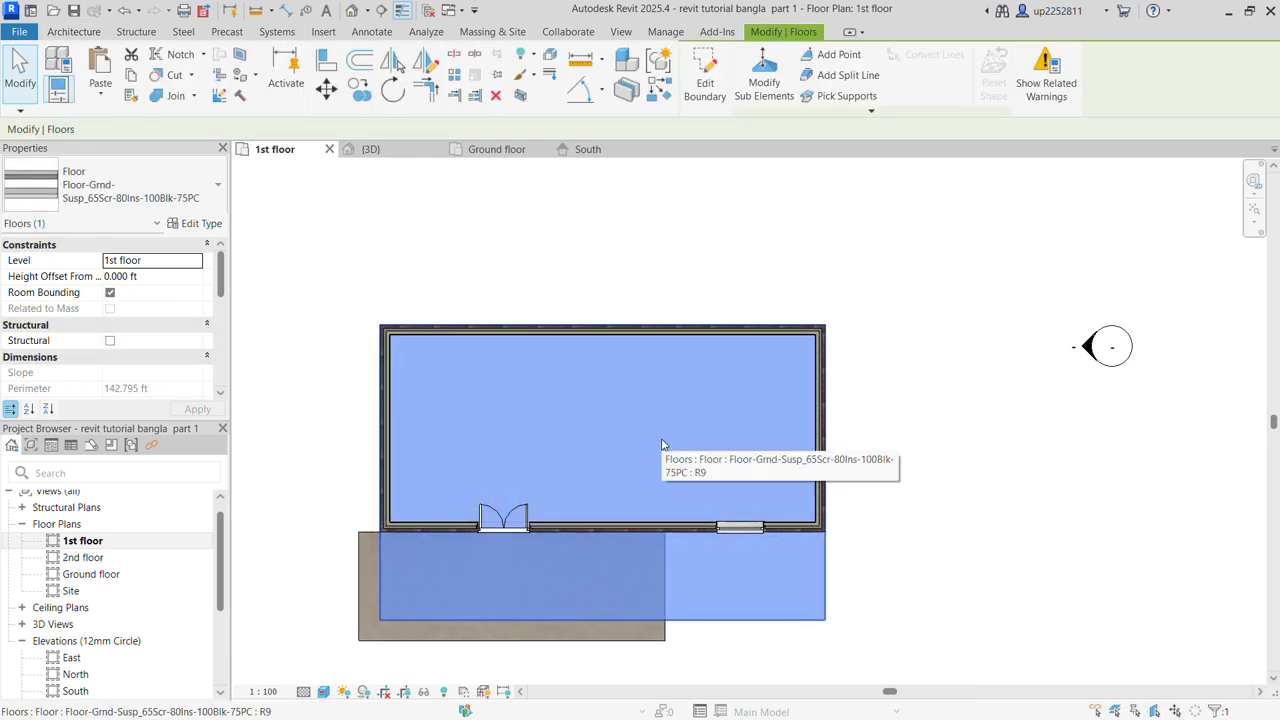
pyautogui.click(704, 80)
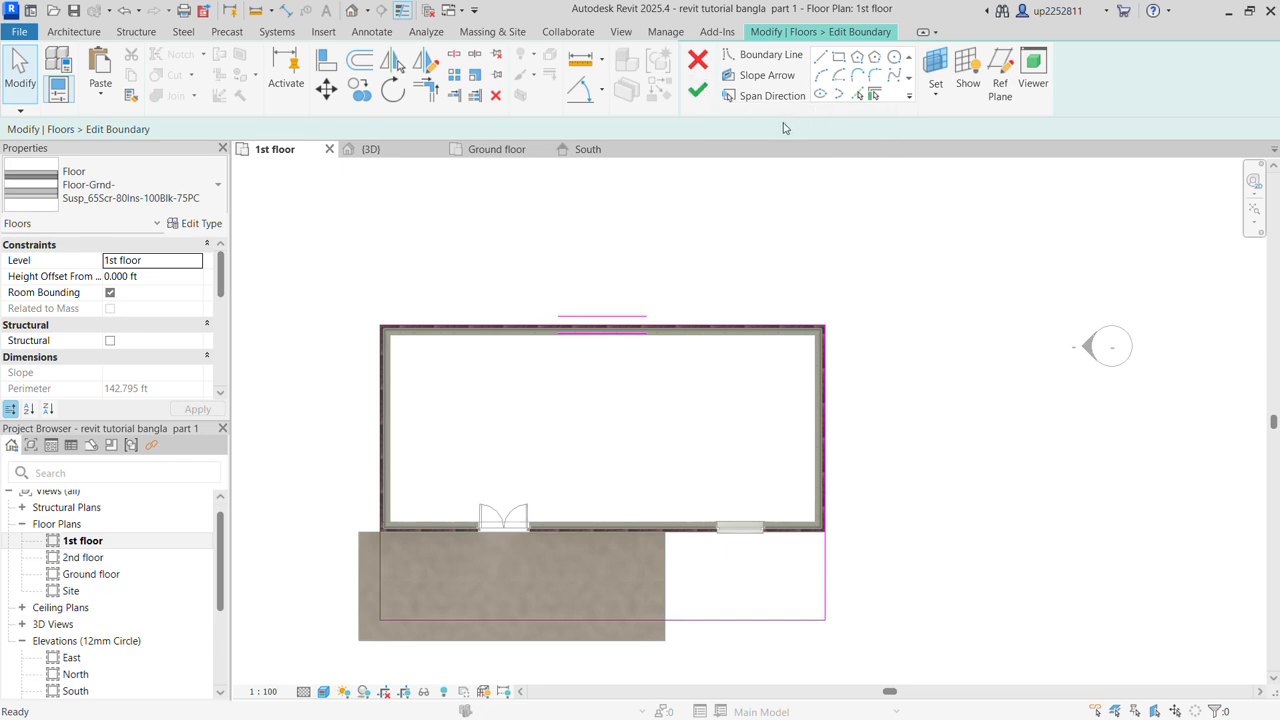
pyautogui.click(697, 89)
pyautogui.click(748, 303)
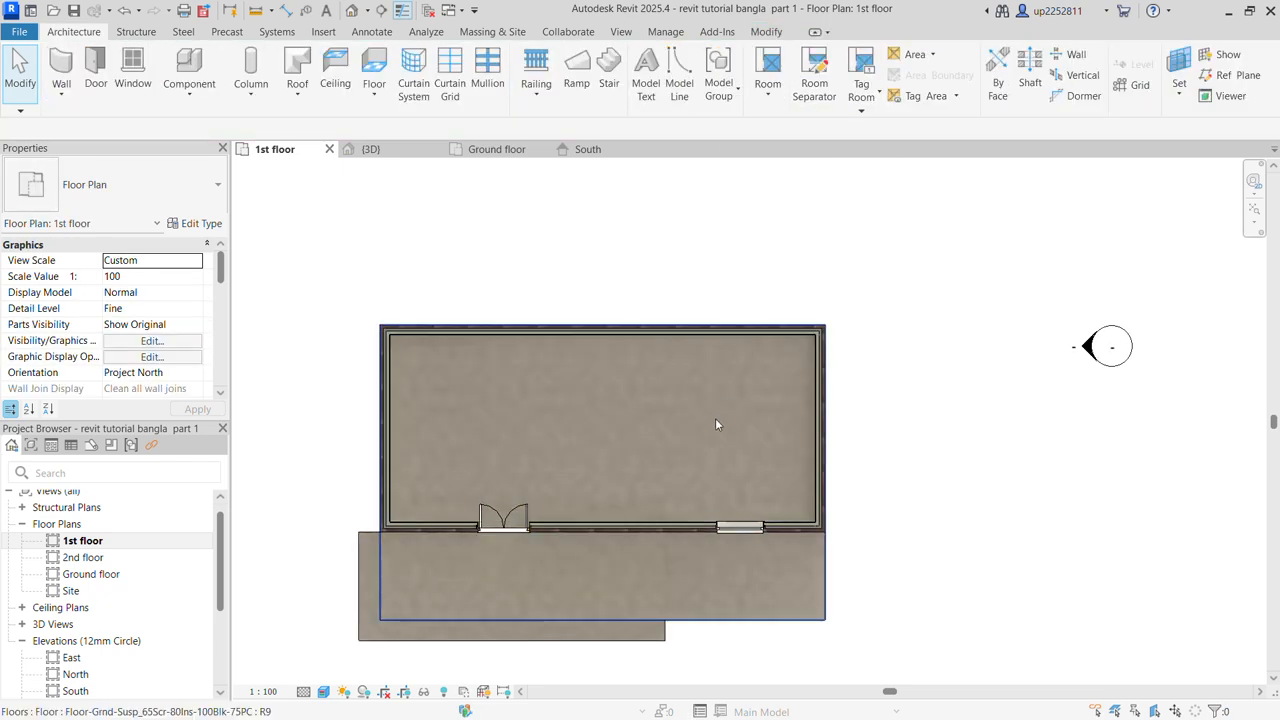
# Edit the 1st floor slab's boundary to pull its front edge back to the main front wall, and finish without attaching walls
pyautogui.click(716, 421)
pyautogui.doubleClick(696, 431)
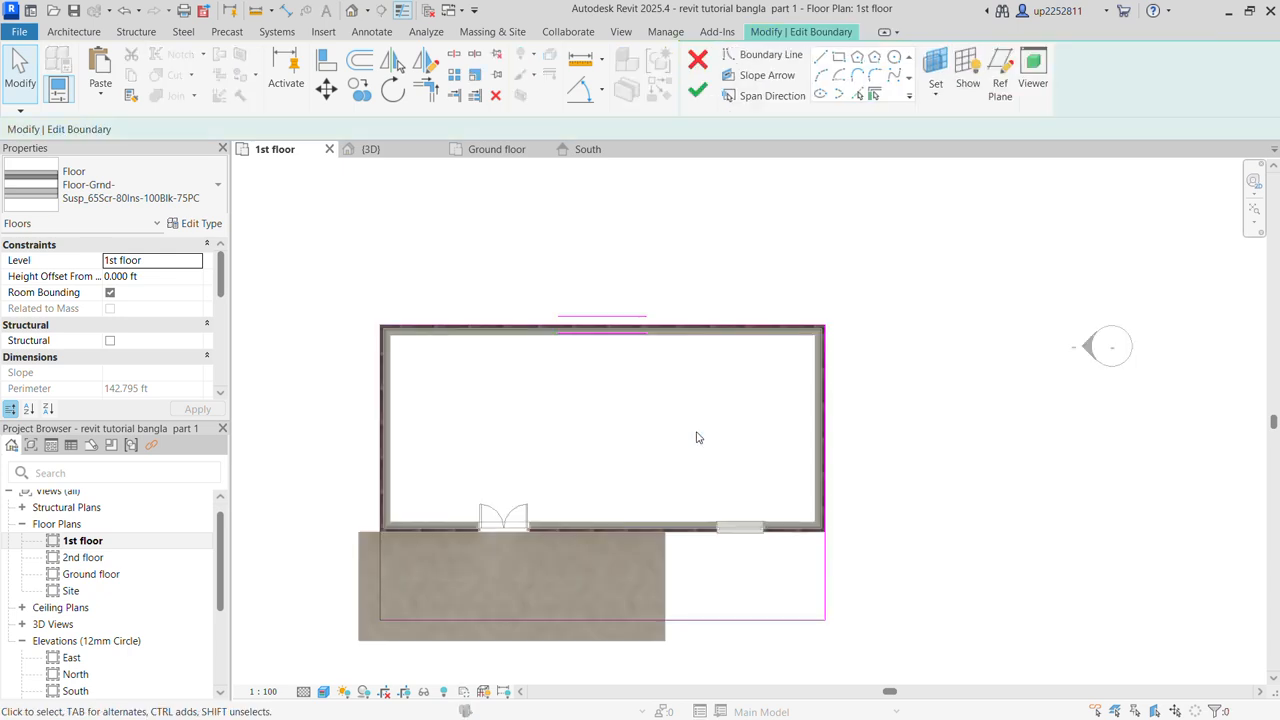
pyautogui.click(702, 618)
pyautogui.moveTo(700, 614); pyautogui.dragTo(717, 540)
pyautogui.click(990, 535)
pyautogui.click(697, 90)
pyautogui.click(766, 380)
# Delete the 1st floor slab inside the upper storey in the 3D view
pyautogui.click(382, 155)
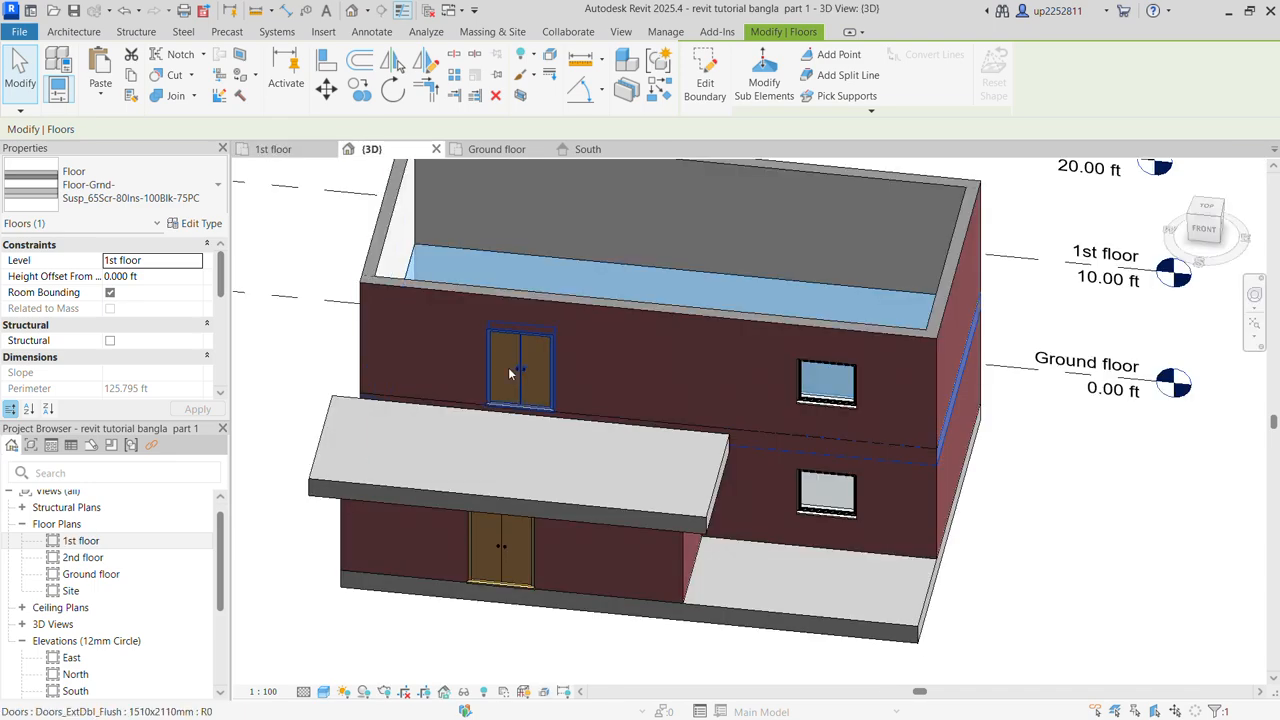
pyautogui.click(952, 590)
pyautogui.keyDown('shift'); pyautogui.moveTo(1000, 603); pyautogui.dragTo(936, 468, button='middle'); pyautogui.keyUp('shift')
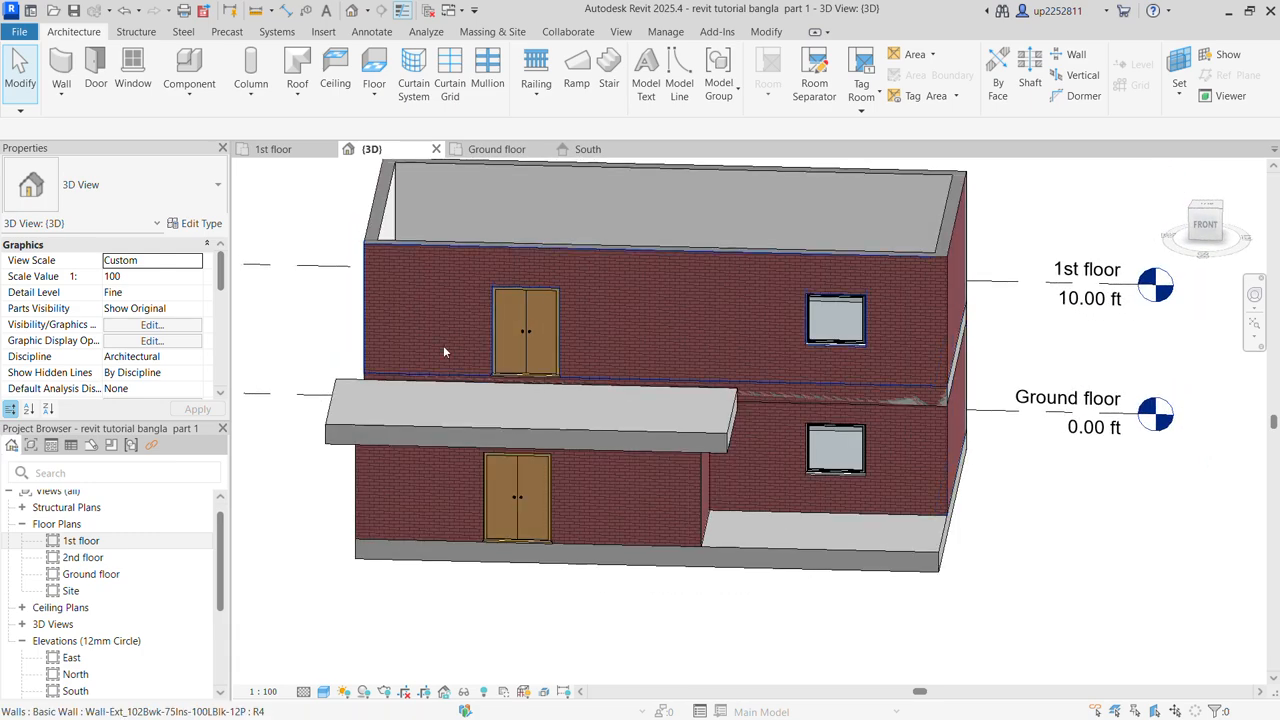
pyautogui.keyDown('shift'); pyautogui.moveTo(682, 277); pyautogui.dragTo(689, 557, button='middle'); pyautogui.keyUp('shift')
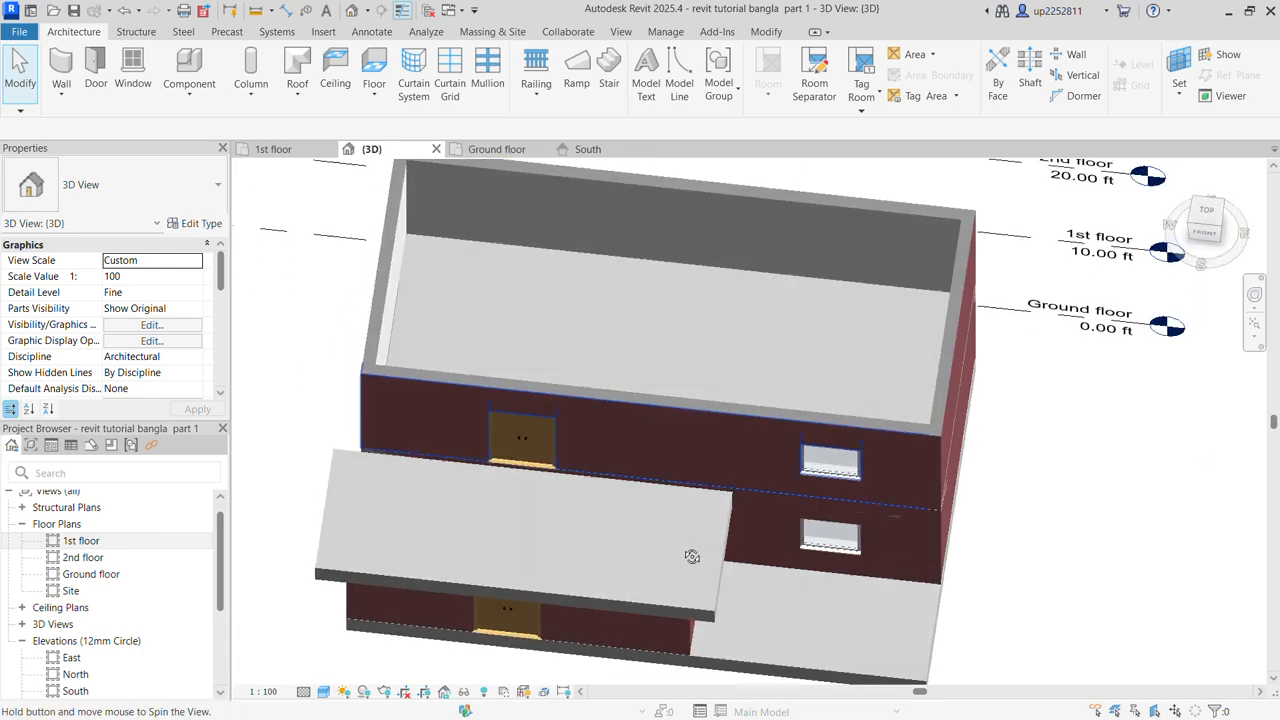
pyautogui.click(656, 329)
pyautogui.press('Delete')
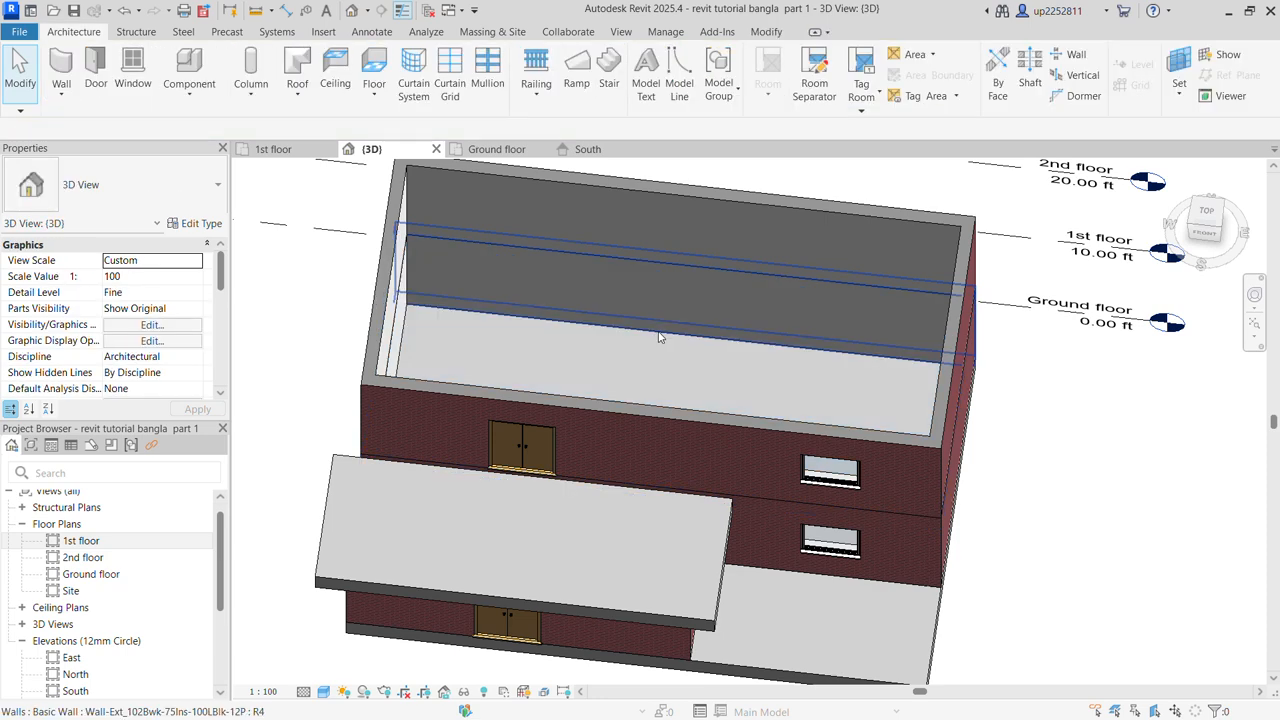
# Start a new floor in the 1st floor plan and create its boundary from the outer edges of the four main walls
pyautogui.click(273, 149)
pyautogui.scroll(2, 586, 451)
pyautogui.scroll(-2, 587, 463)
pyautogui.moveTo(587, 463); pyautogui.dragTo(677, 386, button='middle')
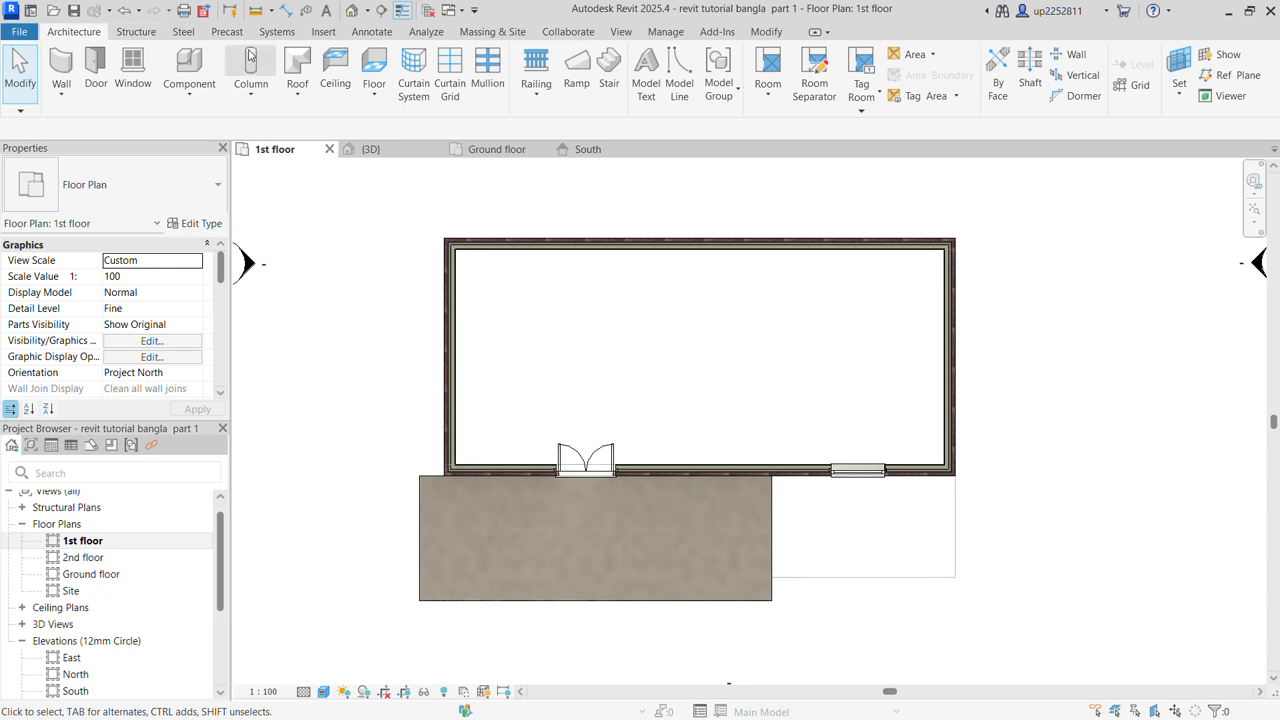
pyautogui.click(371, 70)
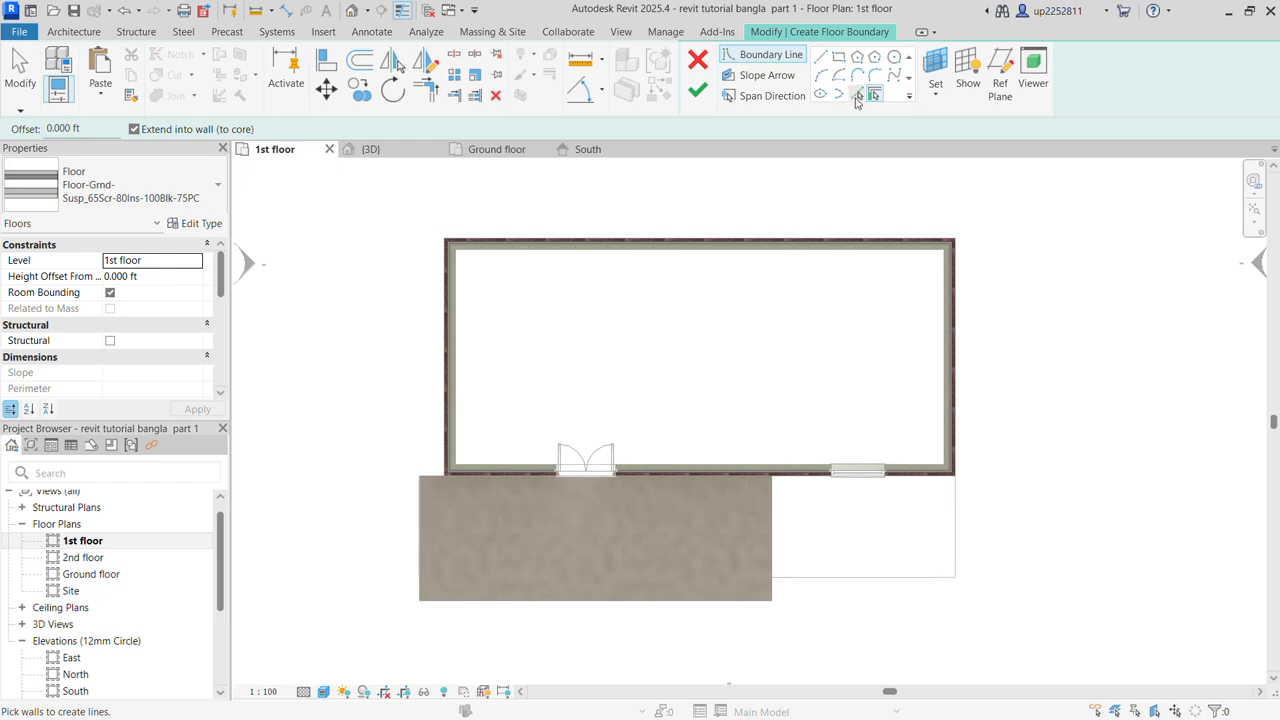
pyautogui.click(857, 96)
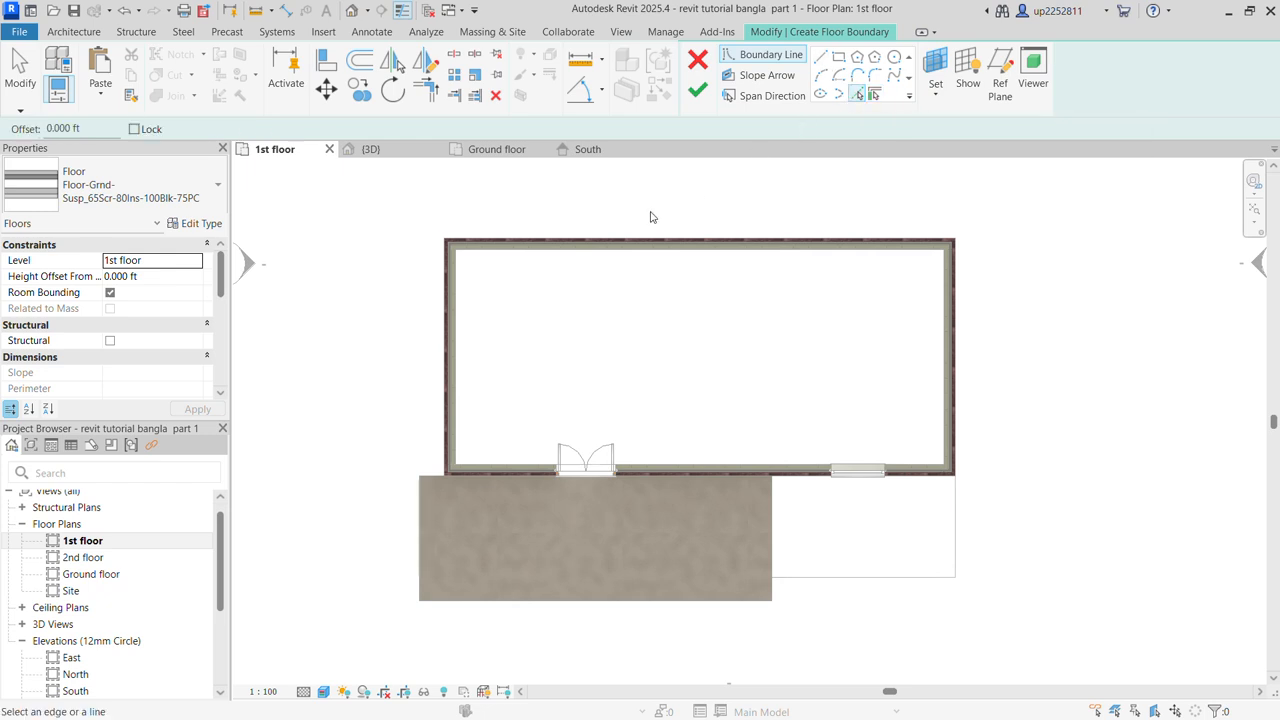
pyautogui.click(588, 244)
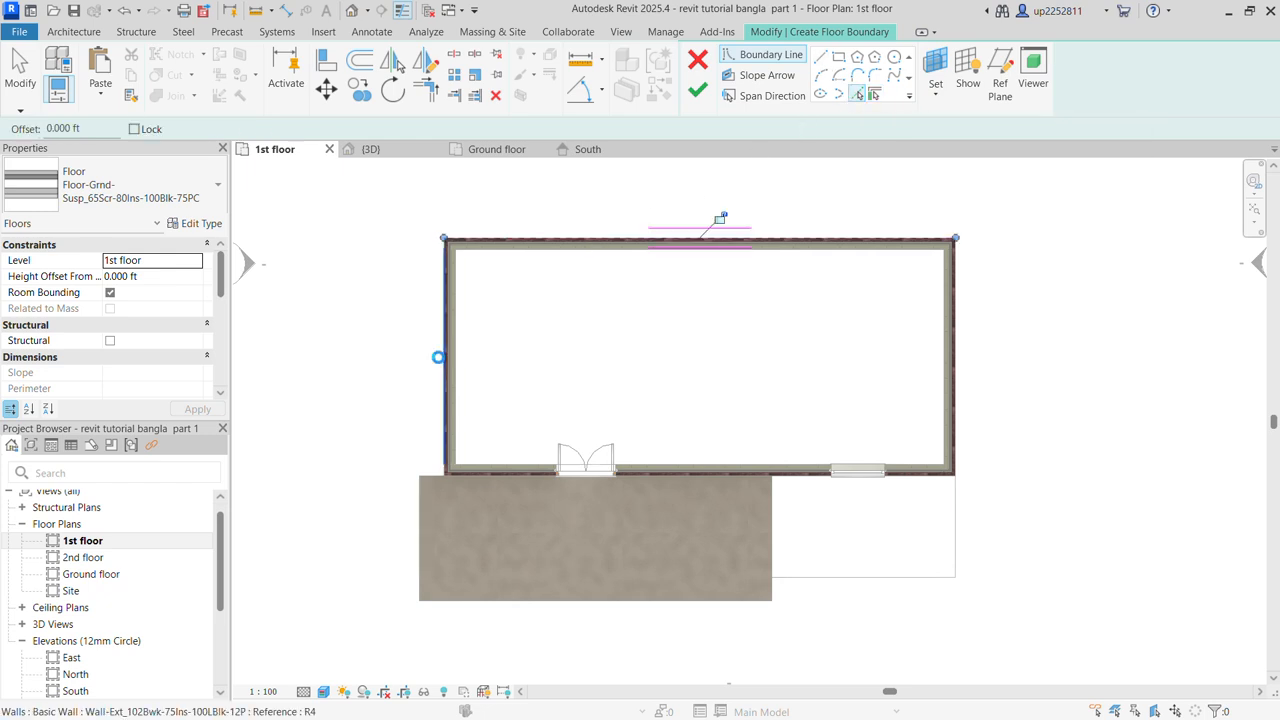
pyautogui.click(437, 357)
pyautogui.click(651, 481)
pyautogui.click(956, 402)
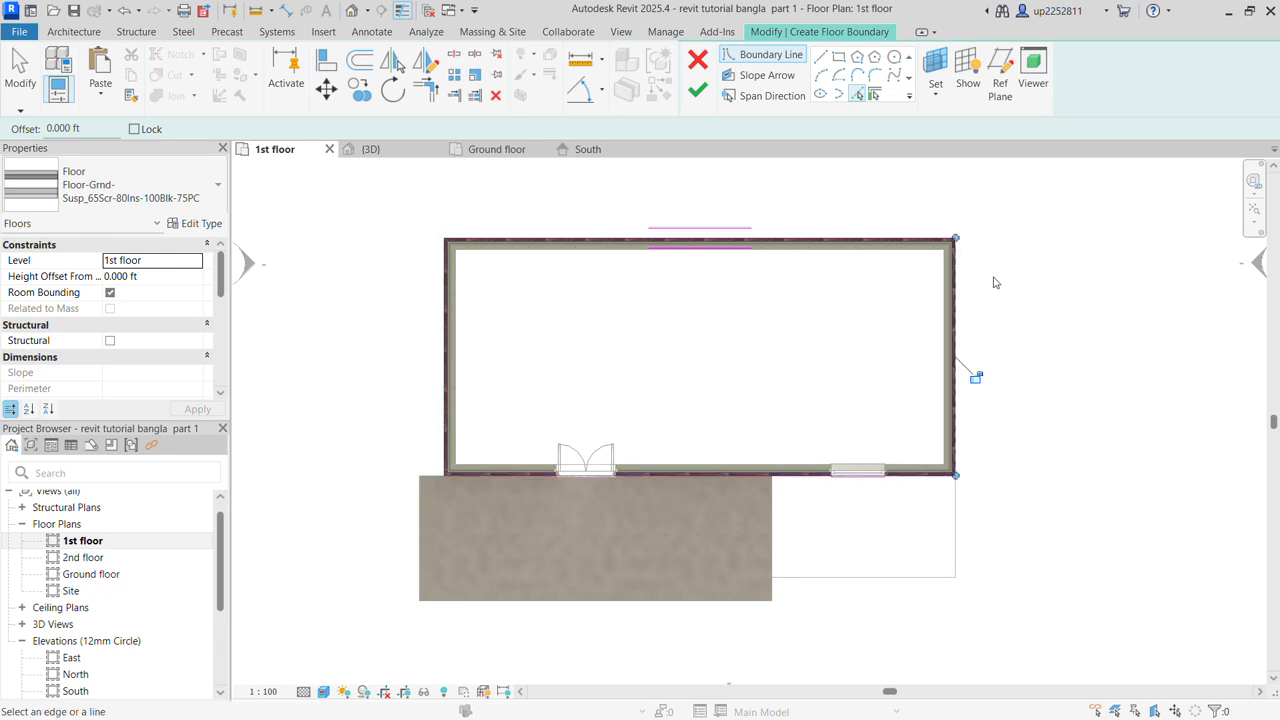
# Check the boundary at the wall corner and finish the 1st floor slab without attaching the walls to its bottom
pyautogui.scroll(5, 659, 290)
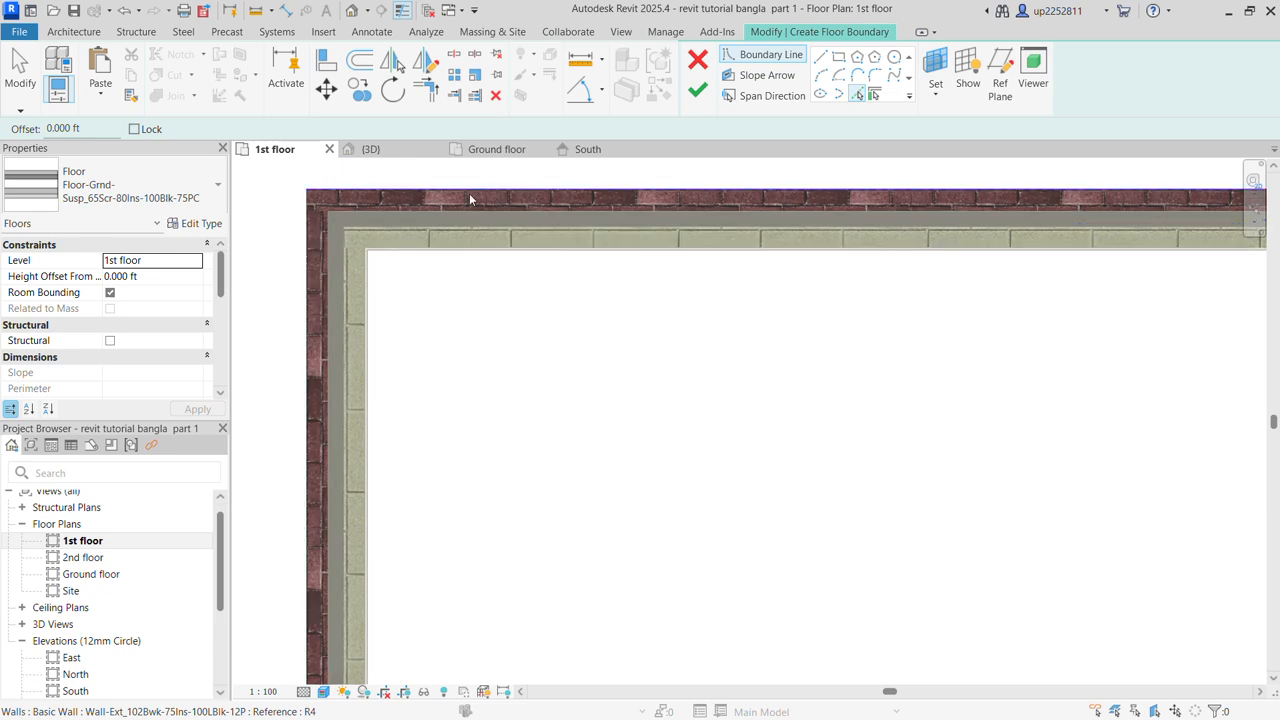
pyautogui.scroll(2, 443, 199)
pyautogui.scroll(-3, 271, 223)
pyautogui.scroll(-5, 376, 286)
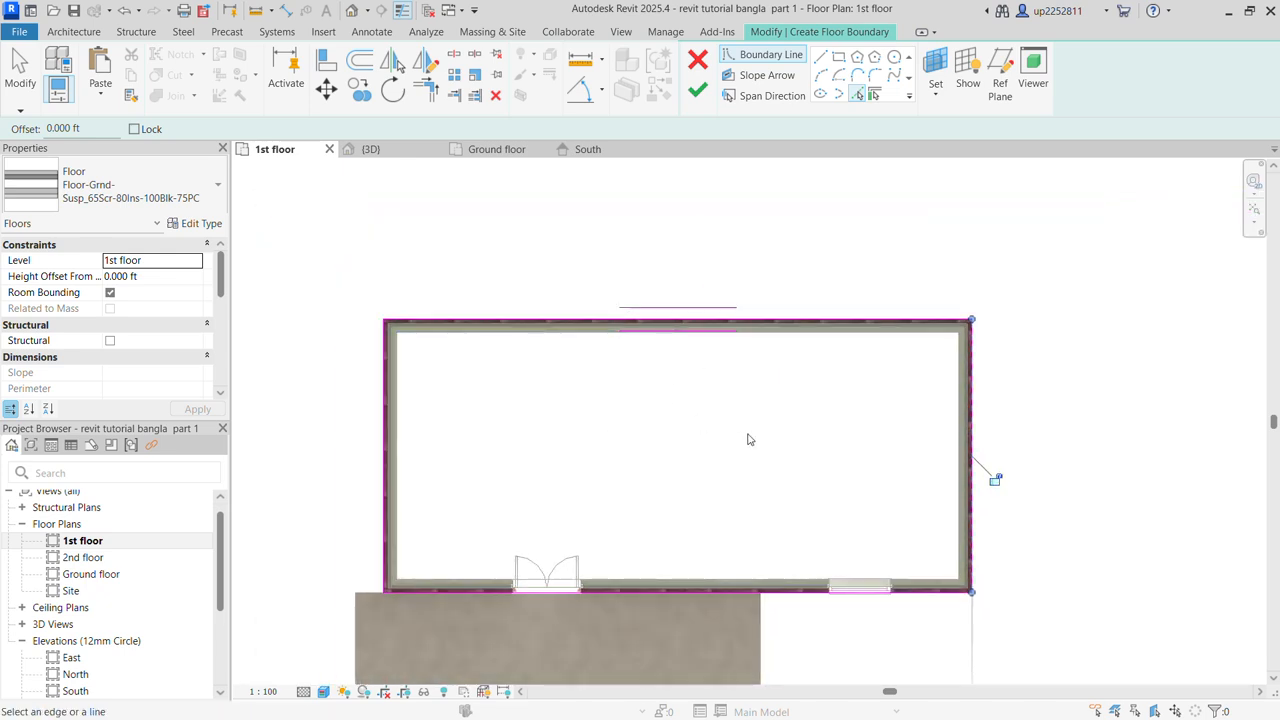
pyautogui.click(698, 98)
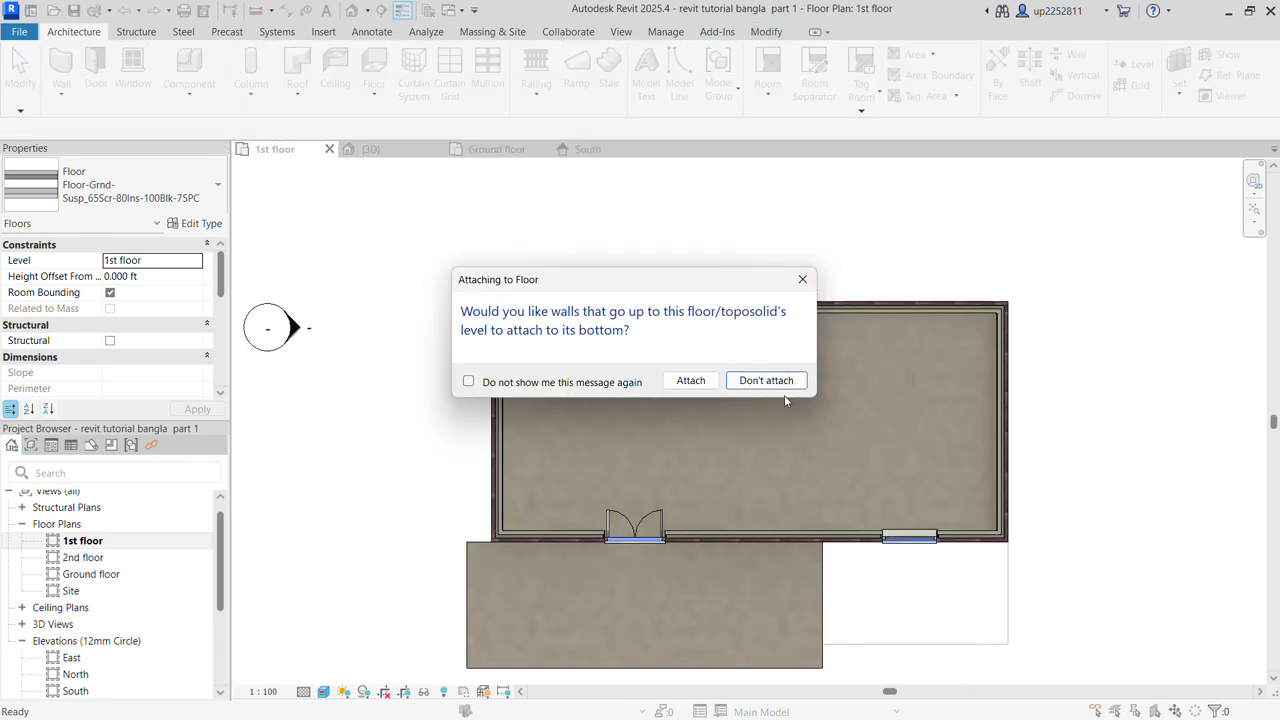
pyautogui.click(767, 377)
# Examine the 1st floor slab and the front of both storeys in the 3D view
pyautogui.click(402, 152)
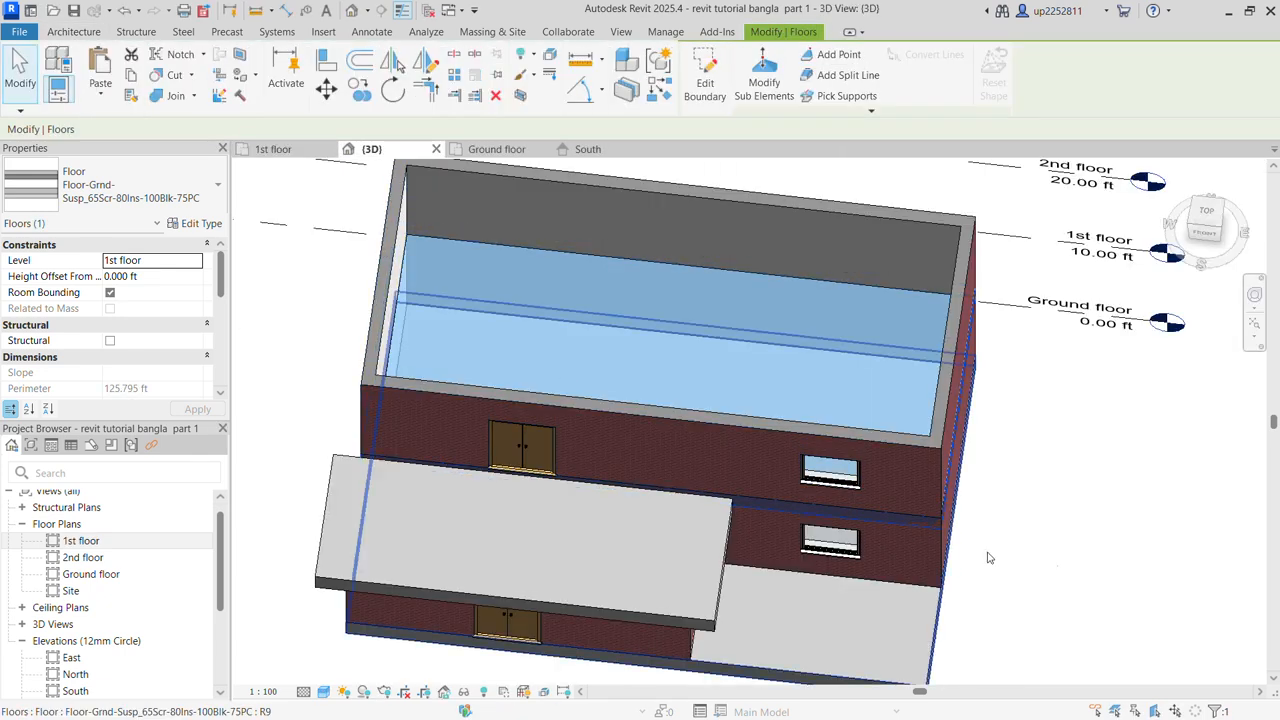
pyautogui.click(1157, 559)
pyautogui.moveTo(1157, 559)
pyautogui.keyDown('shift'); pyautogui.mouseDown(button='middle')
pyautogui.moveTo(1163, 606)
pyautogui.moveTo(1020, 437)
pyautogui.moveTo(1120, 403)
pyautogui.moveTo(1168, 566)
pyautogui.mouseUp(button='middle'); pyautogui.keyUp('shift')
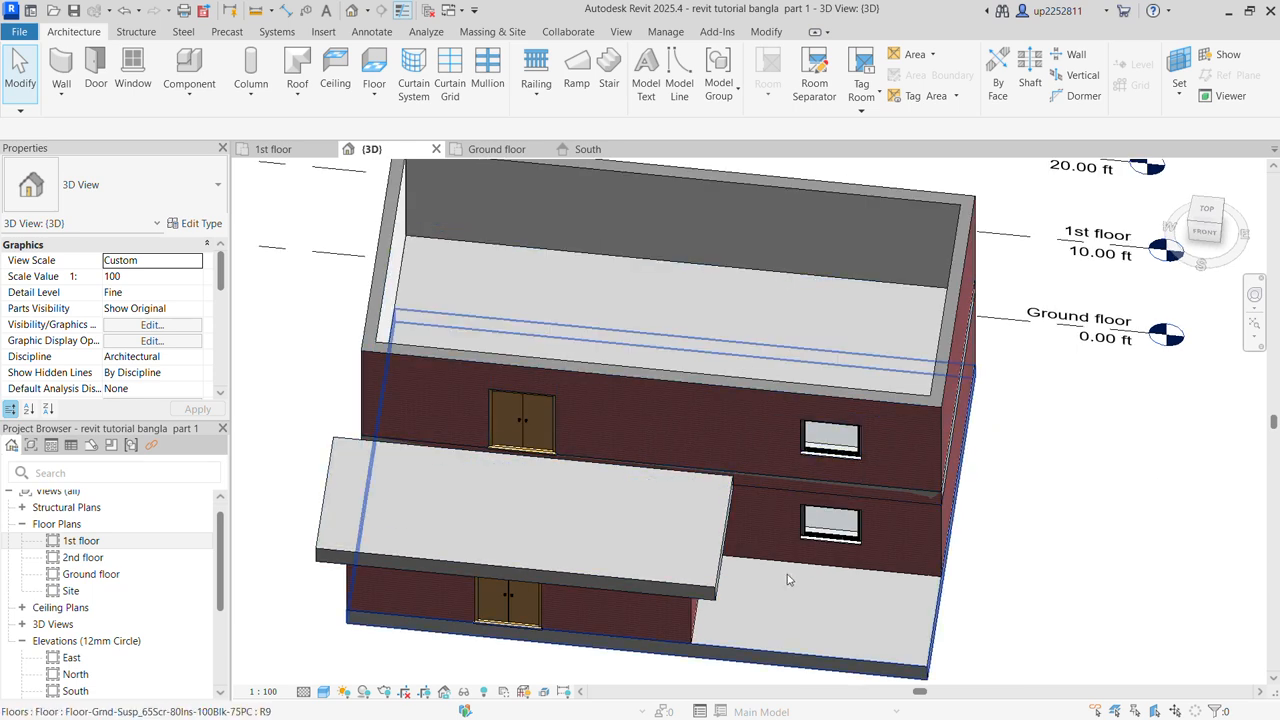
pyautogui.keyDown('shift'); pyautogui.moveTo(787, 581); pyautogui.dragTo(889, 429, button='middle'); pyautogui.keyUp('shift')
pyautogui.keyDown('shift'); pyautogui.moveTo(844, 569); pyautogui.dragTo(905, 630, button='middle'); pyautogui.keyUp('shift')
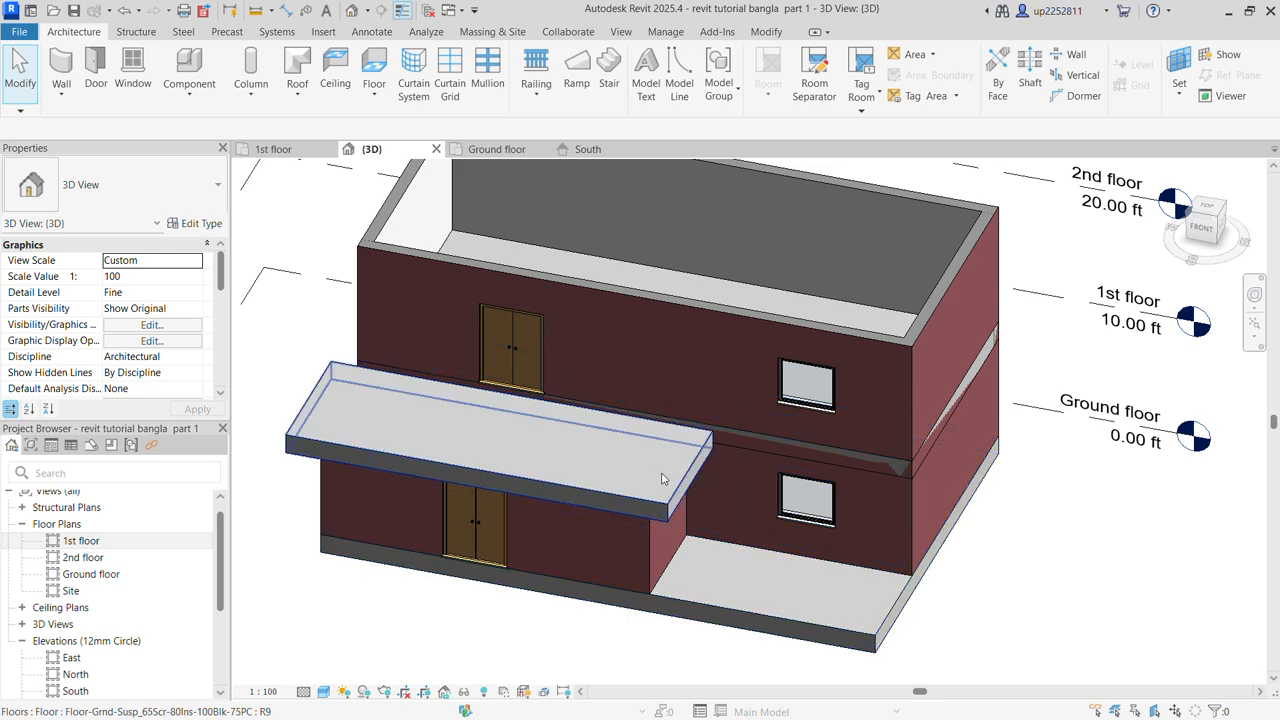
pyautogui.keyDown('shift'); pyautogui.moveTo(703, 518); pyautogui.dragTo(797, 457, button='middle'); pyautogui.keyUp('shift')
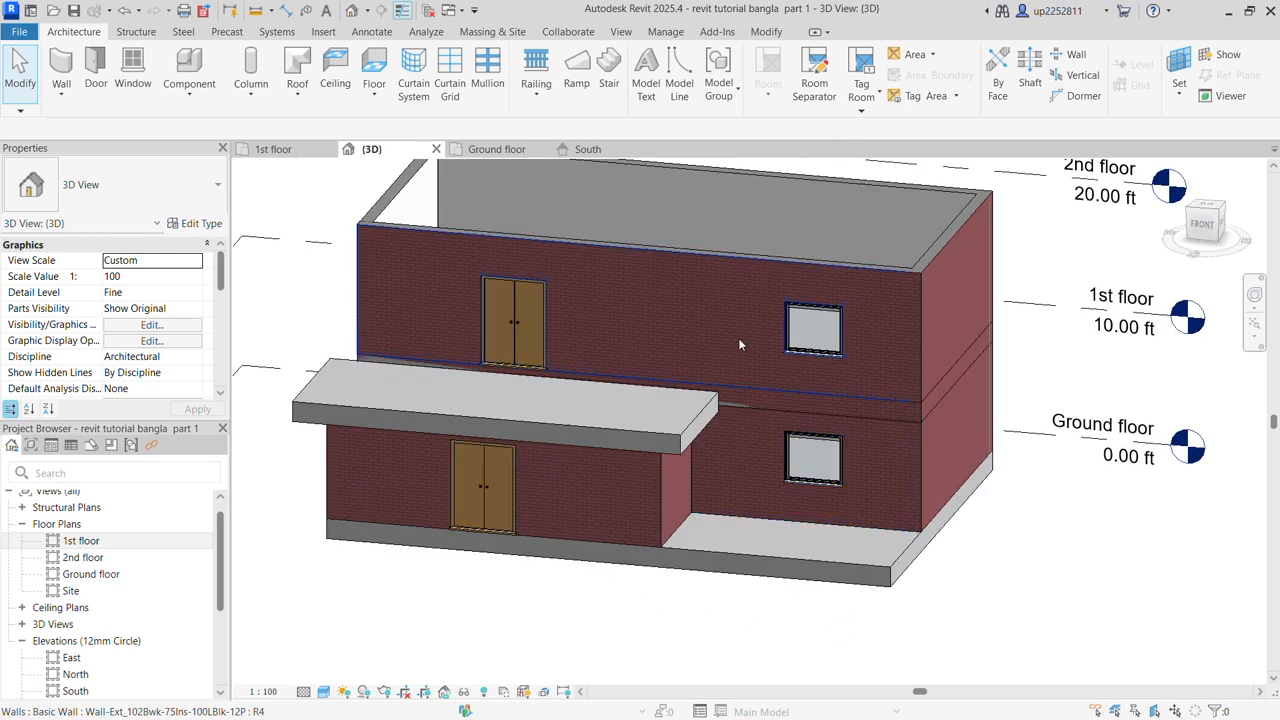
# Start a stair in the Ground floor plan, keeping the Private assembled type, Ground floor as base level and 1st floor as top level
pyautogui.click(498, 150)
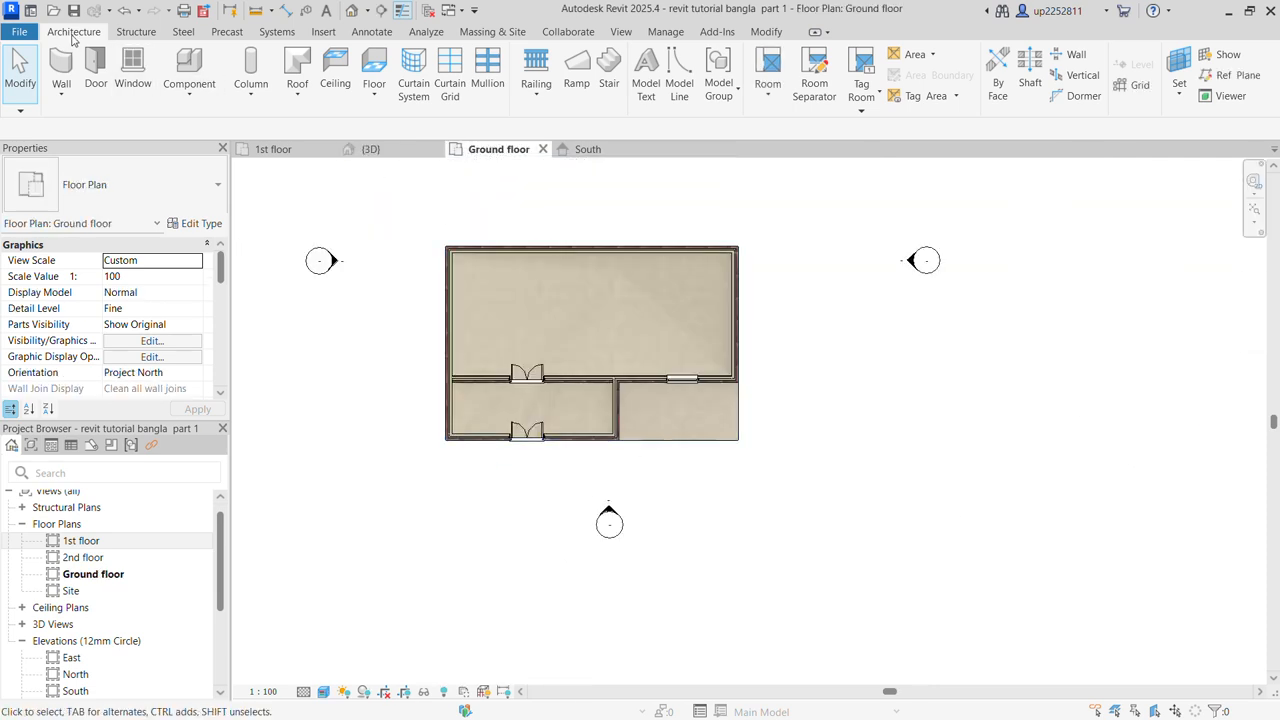
pyautogui.click(609, 85)
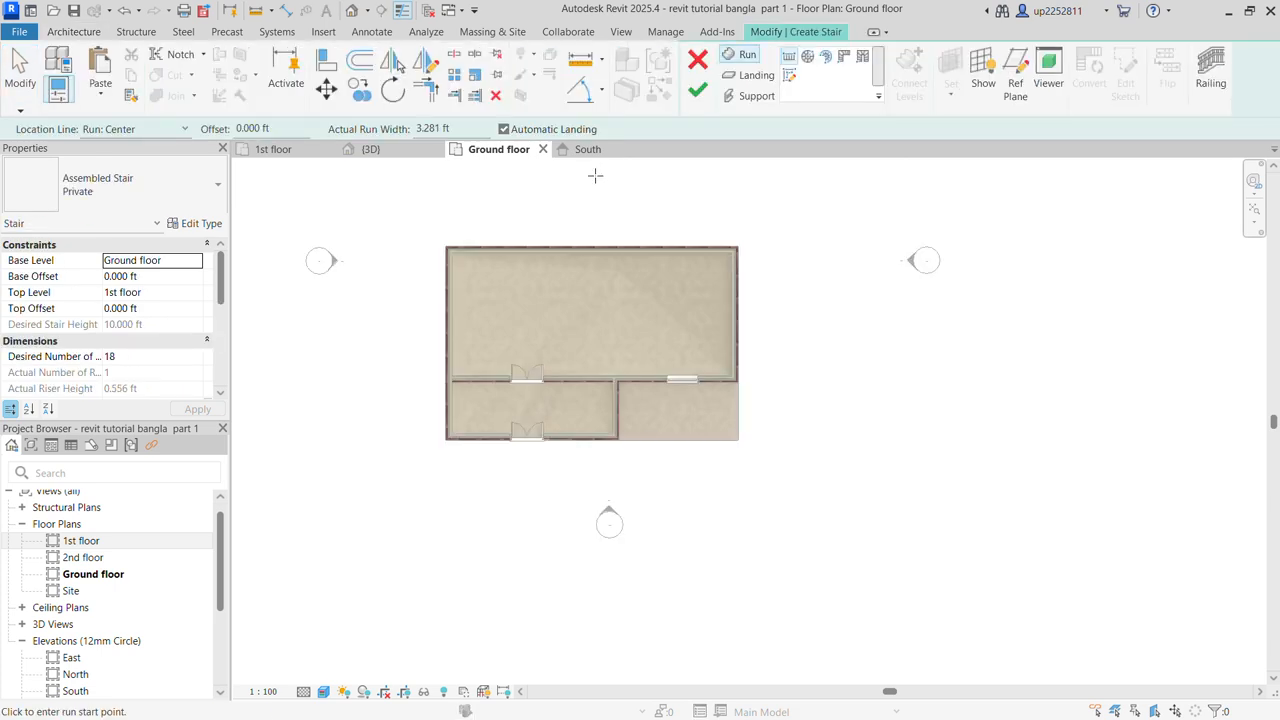
pyautogui.click(190, 197)
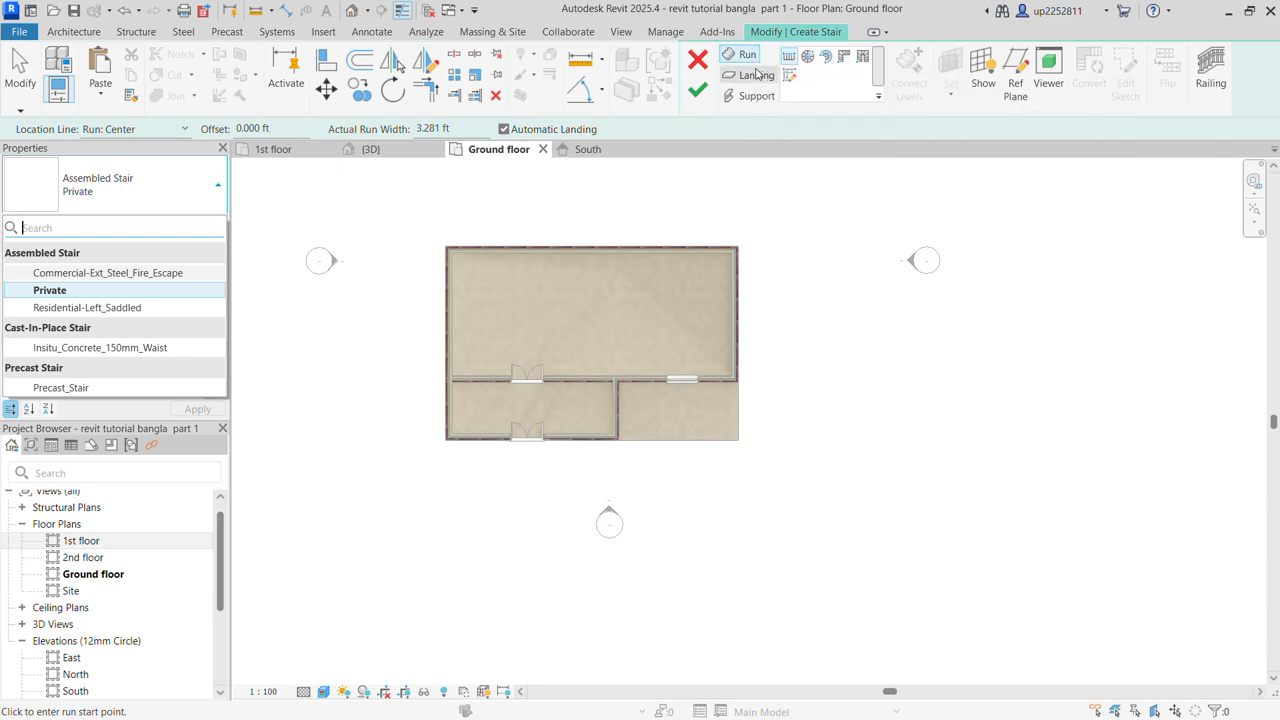
pyautogui.click(415, 225)
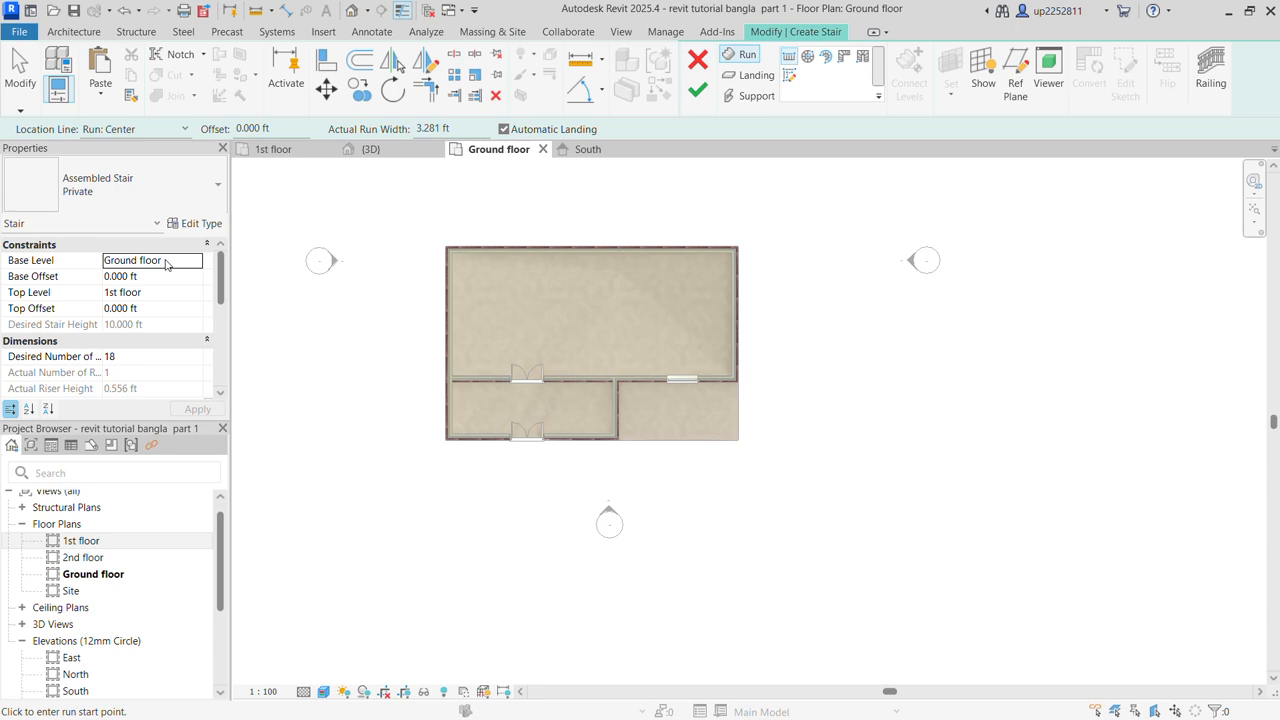
pyautogui.click(152, 296)
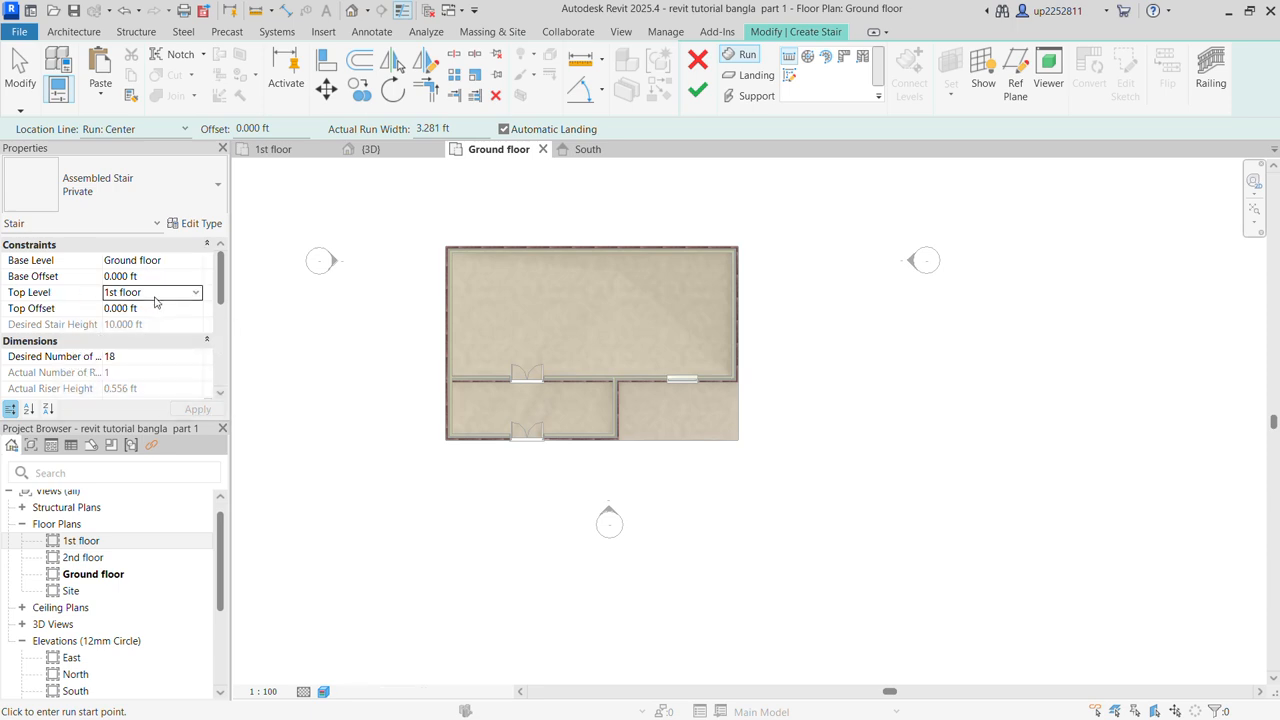
pyautogui.click(174, 296)
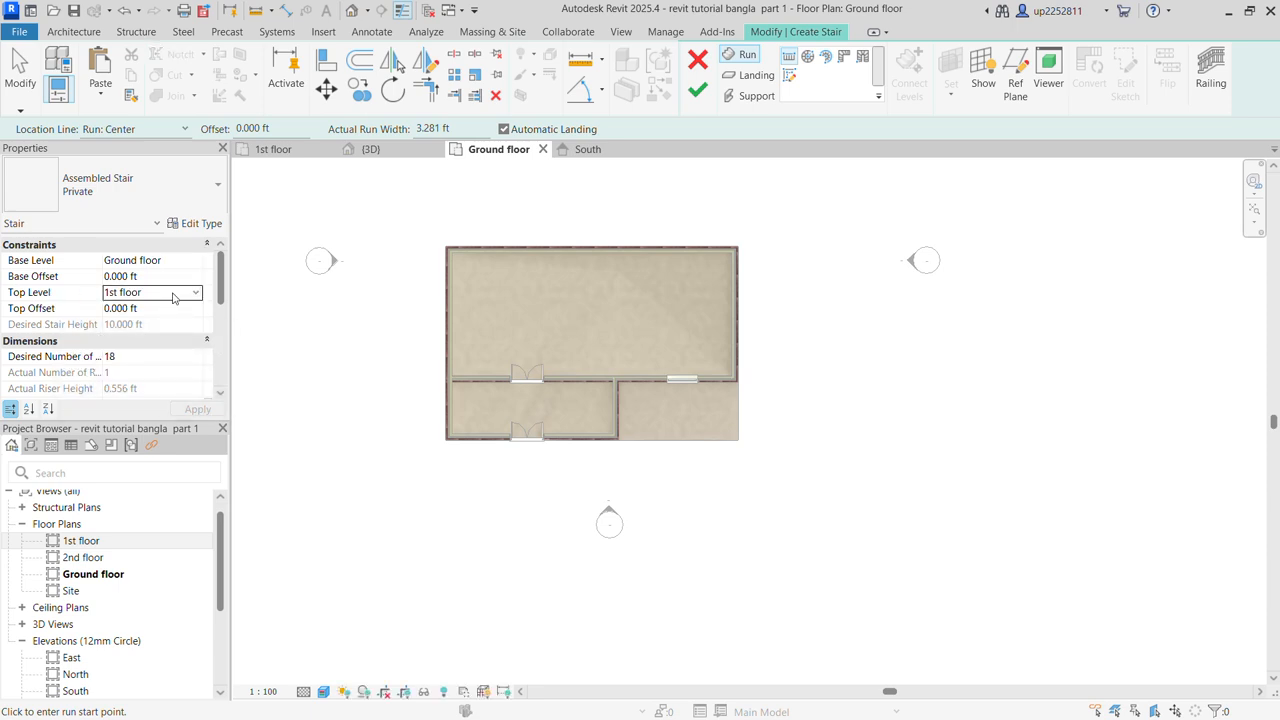
pyautogui.scroll(4, 699, 415)
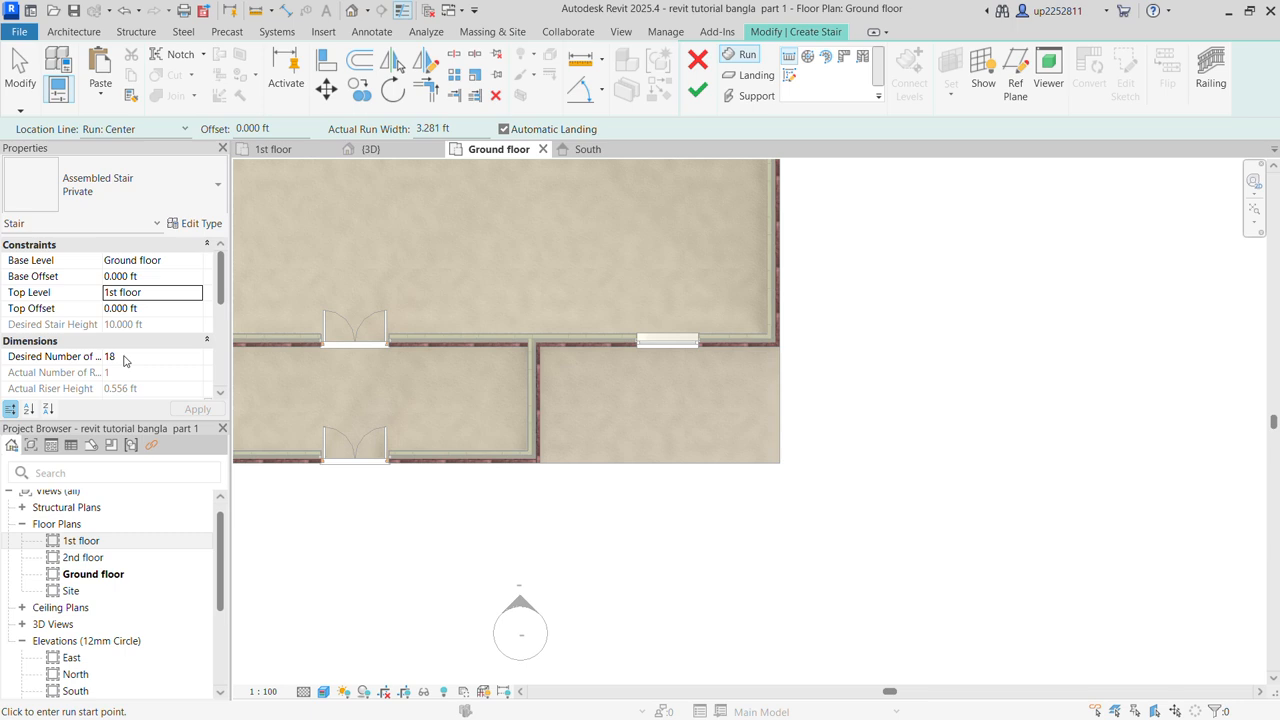
# Switch the Ground floor plan's visual style to Shaded, comparing it with Hidden Line, and reactivate the stair Run tool
pyautogui.click(766, 387)
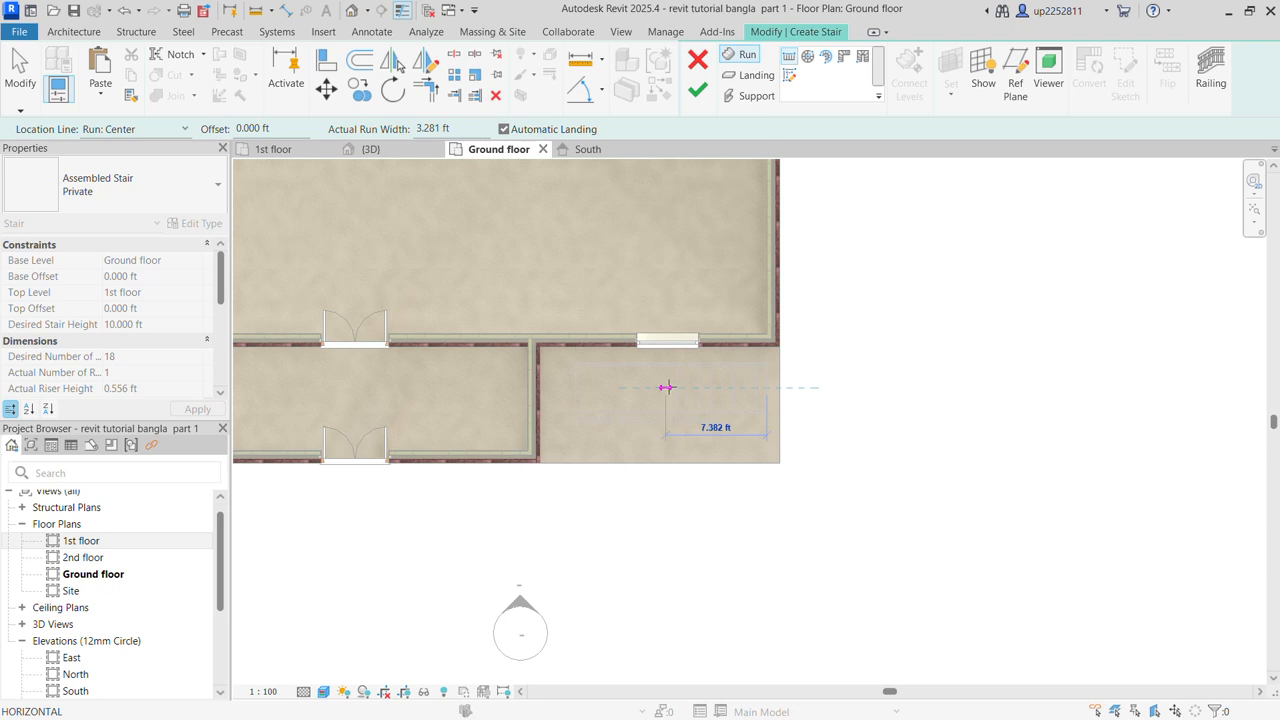
pyautogui.scroll(4, 668, 388)
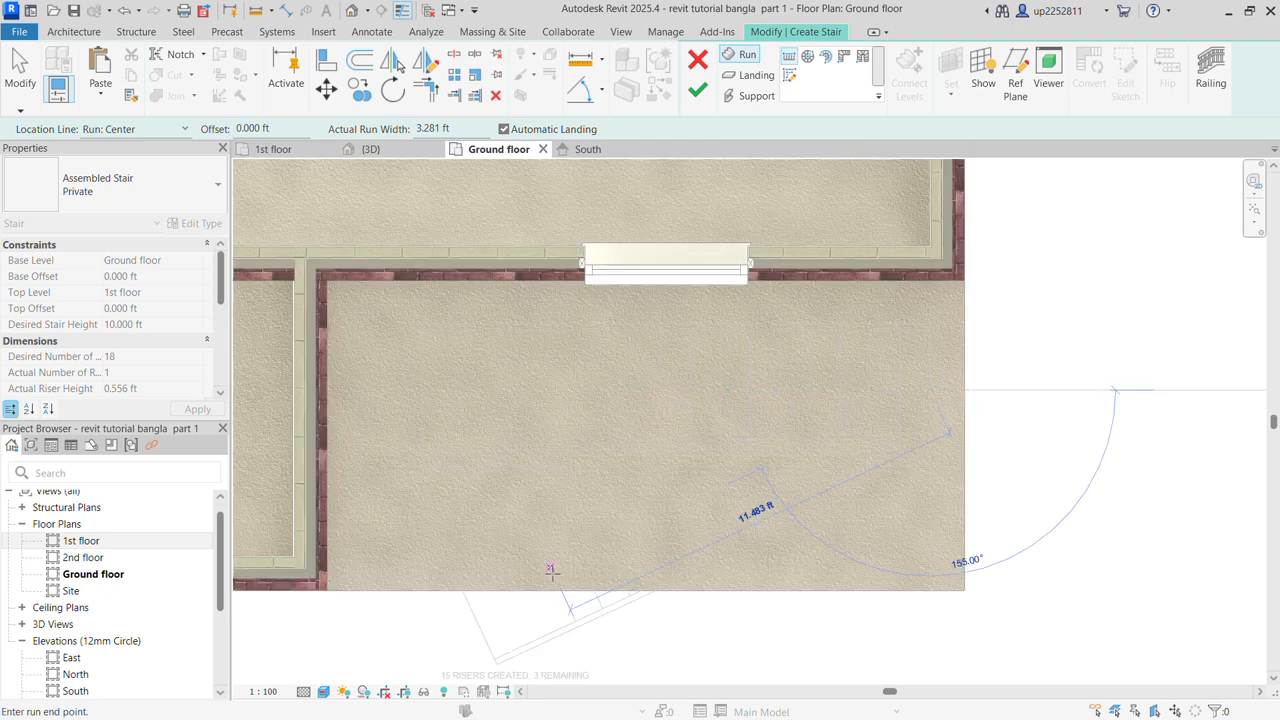
pyautogui.click(323, 692)
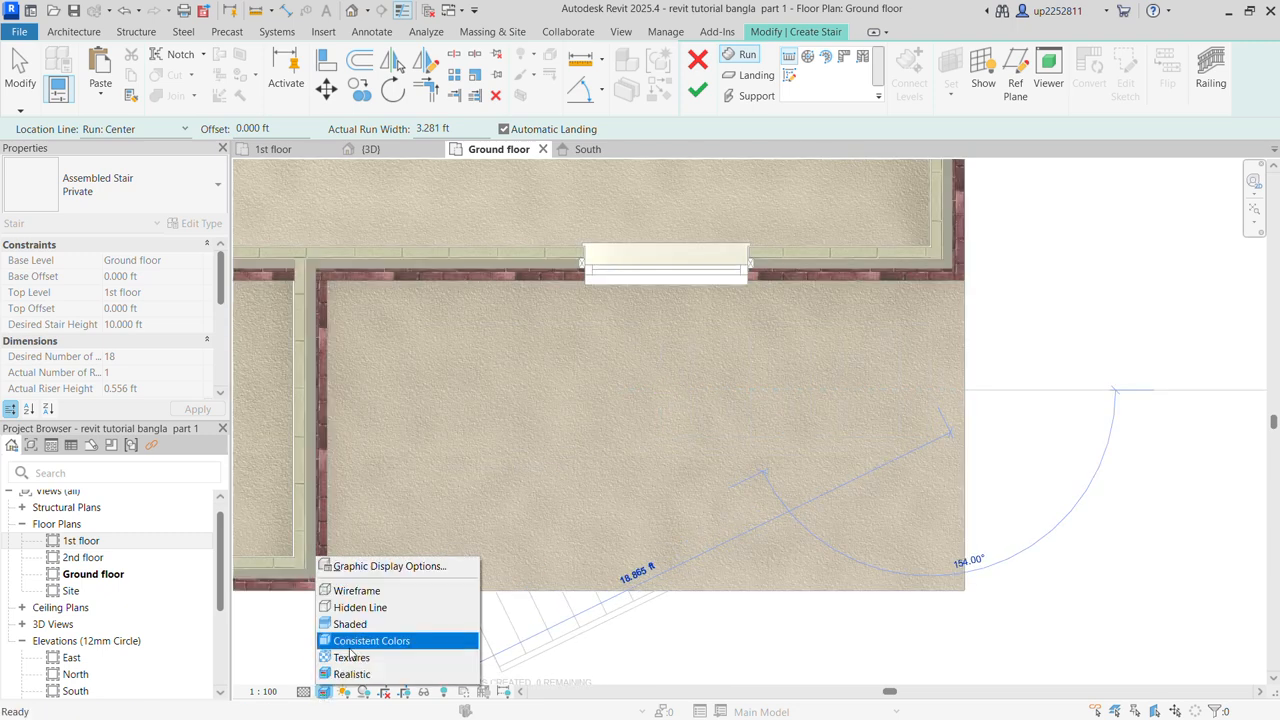
pyautogui.click(363, 624)
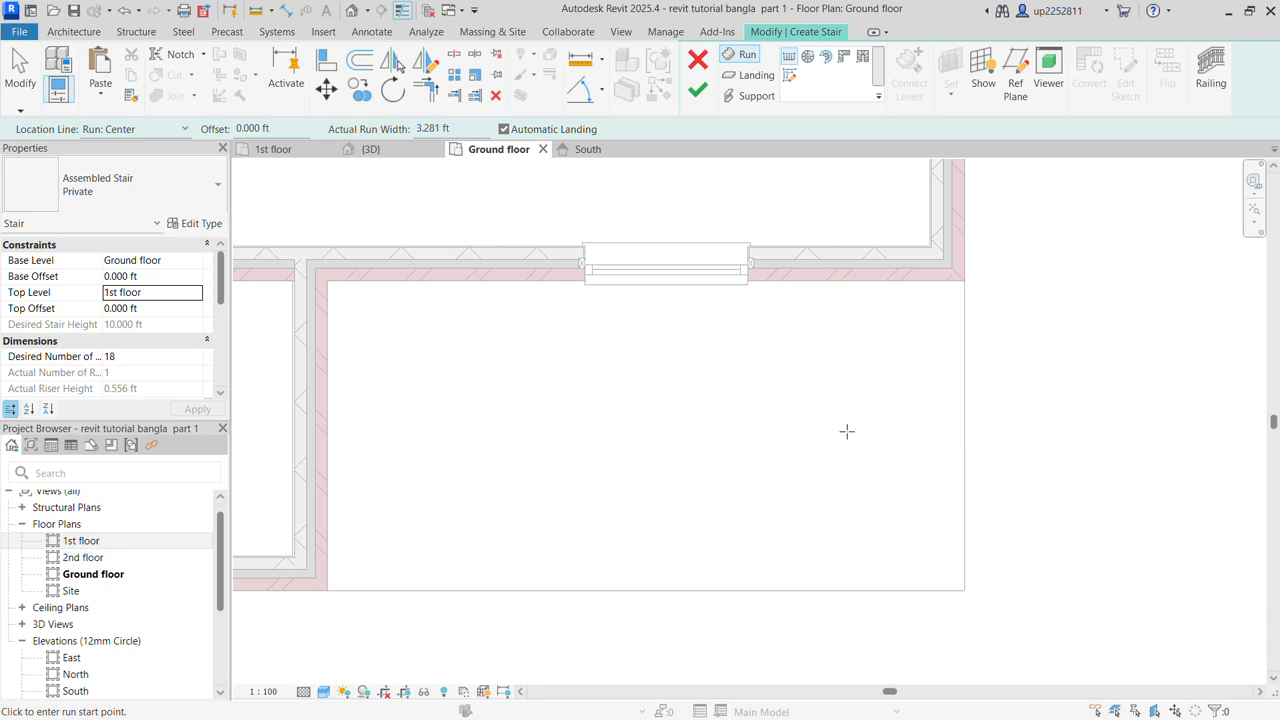
pyautogui.press('Escape')
pyautogui.click(323, 691)
pyautogui.click(355, 607)
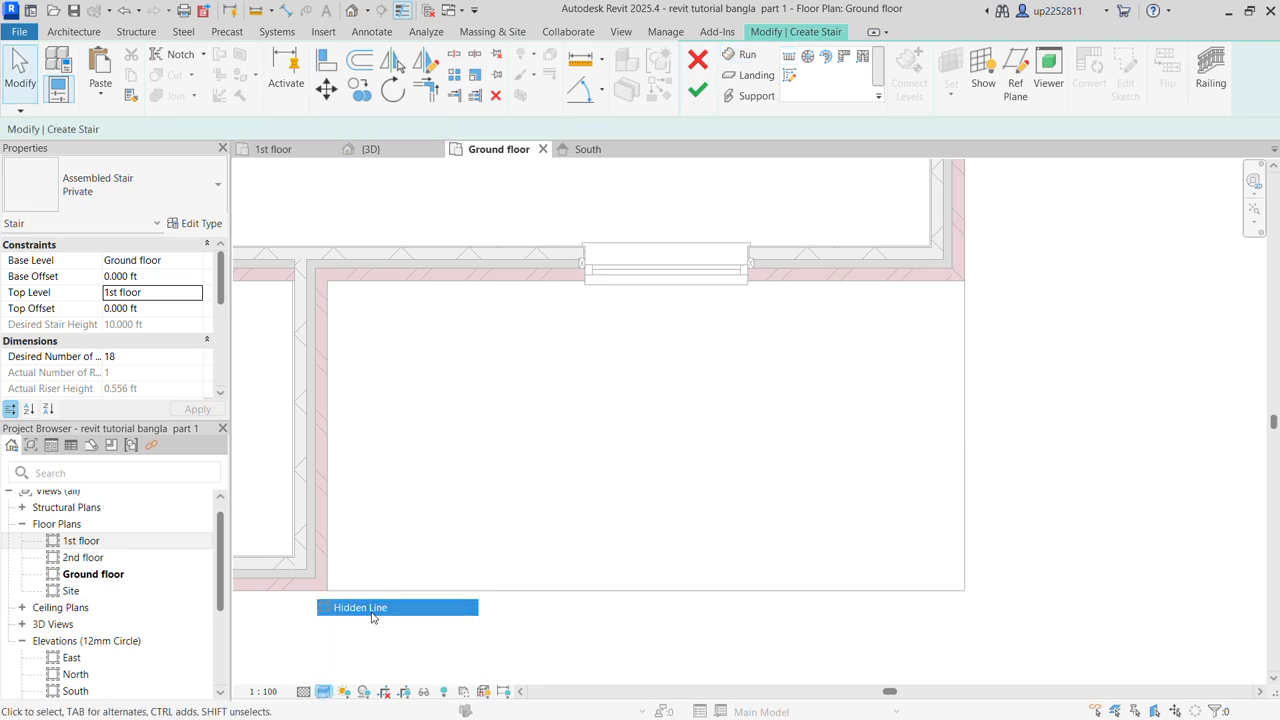
pyautogui.click(323, 691)
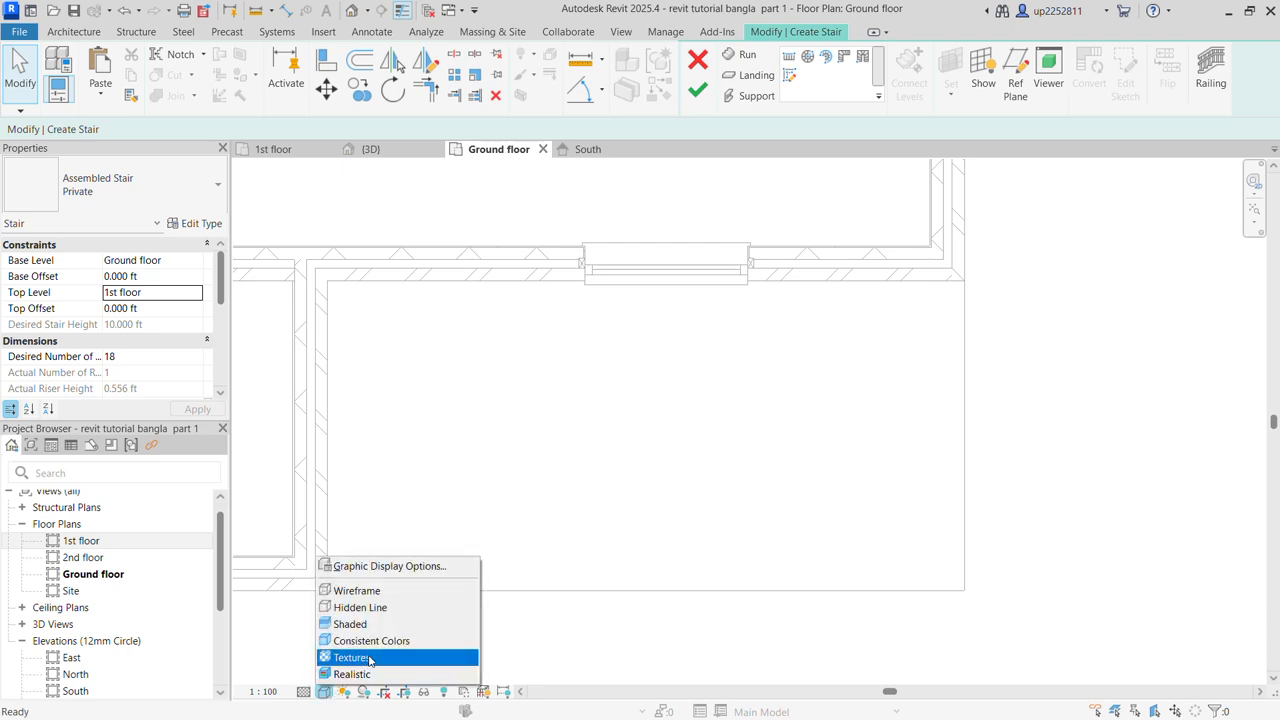
pyautogui.click(386, 623)
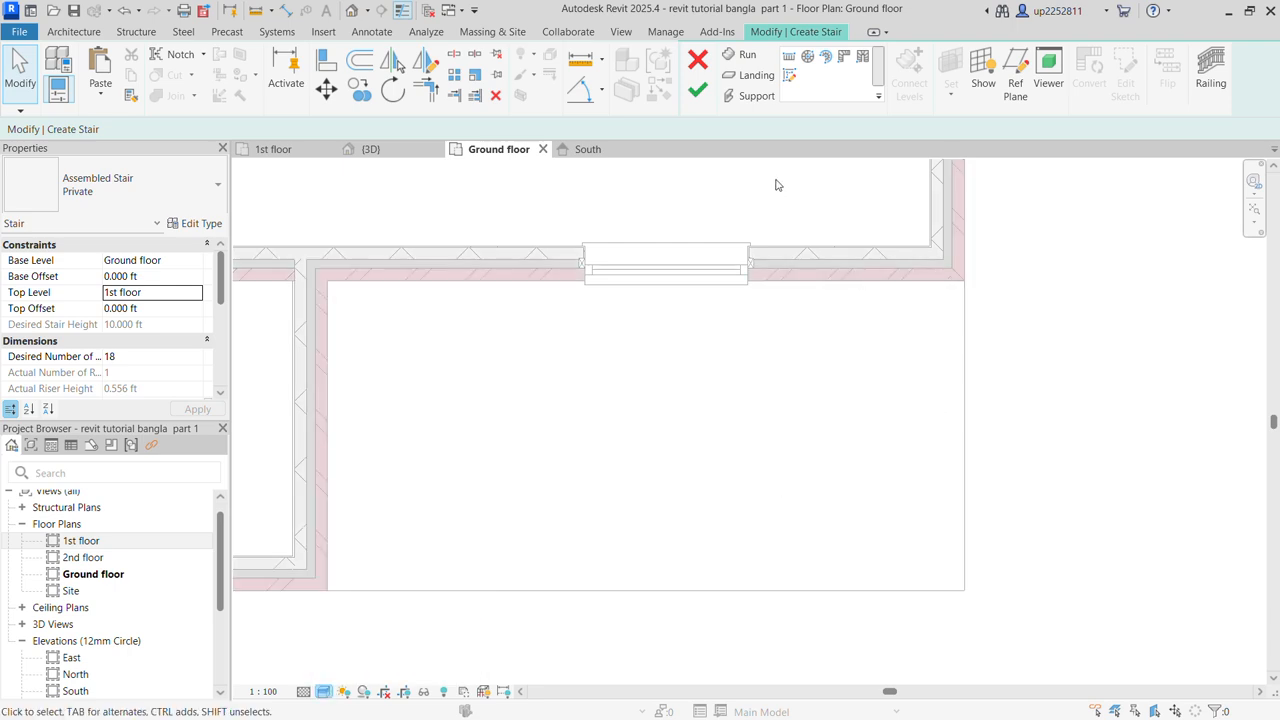
pyautogui.click(740, 55)
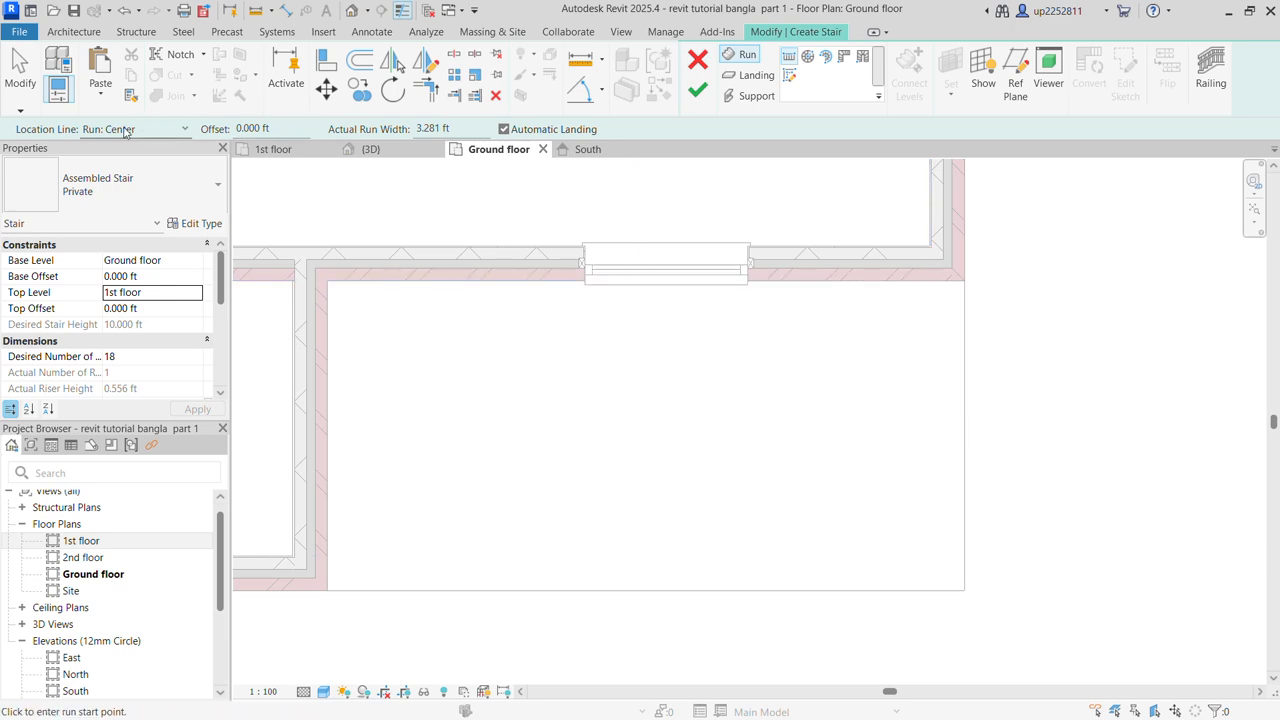
pyautogui.click(919, 440)
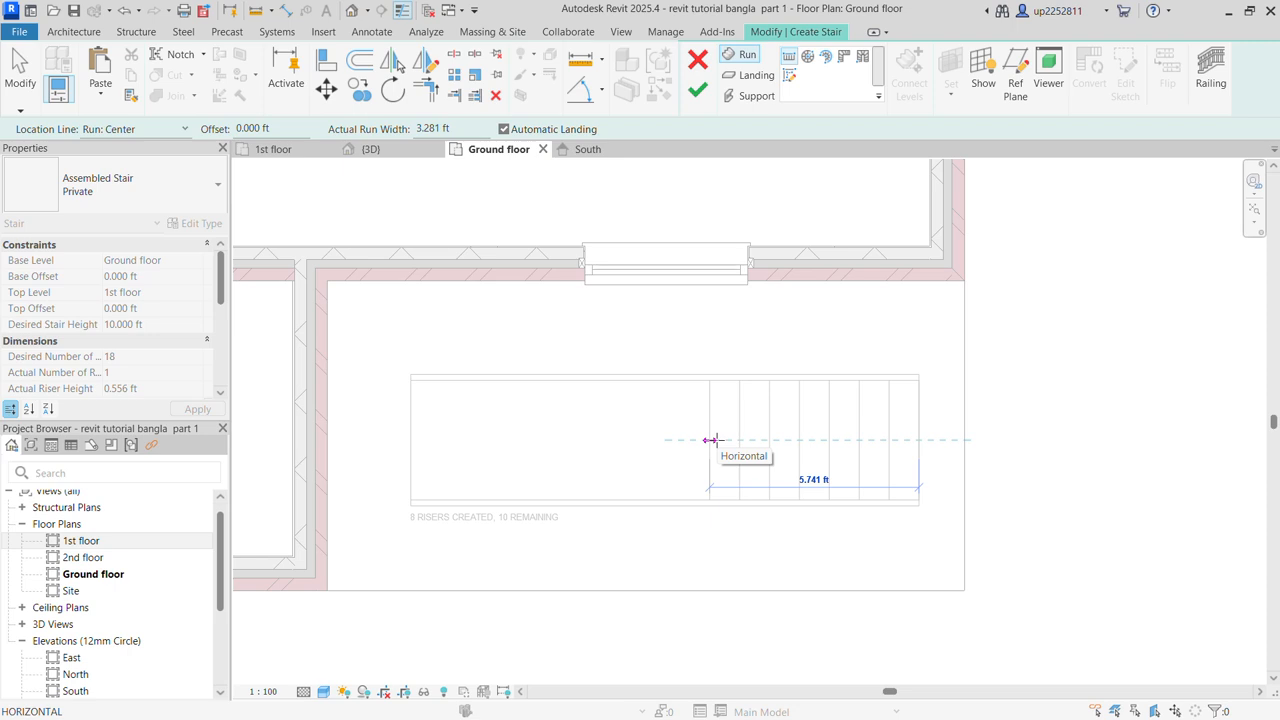
pyautogui.press('Escape')
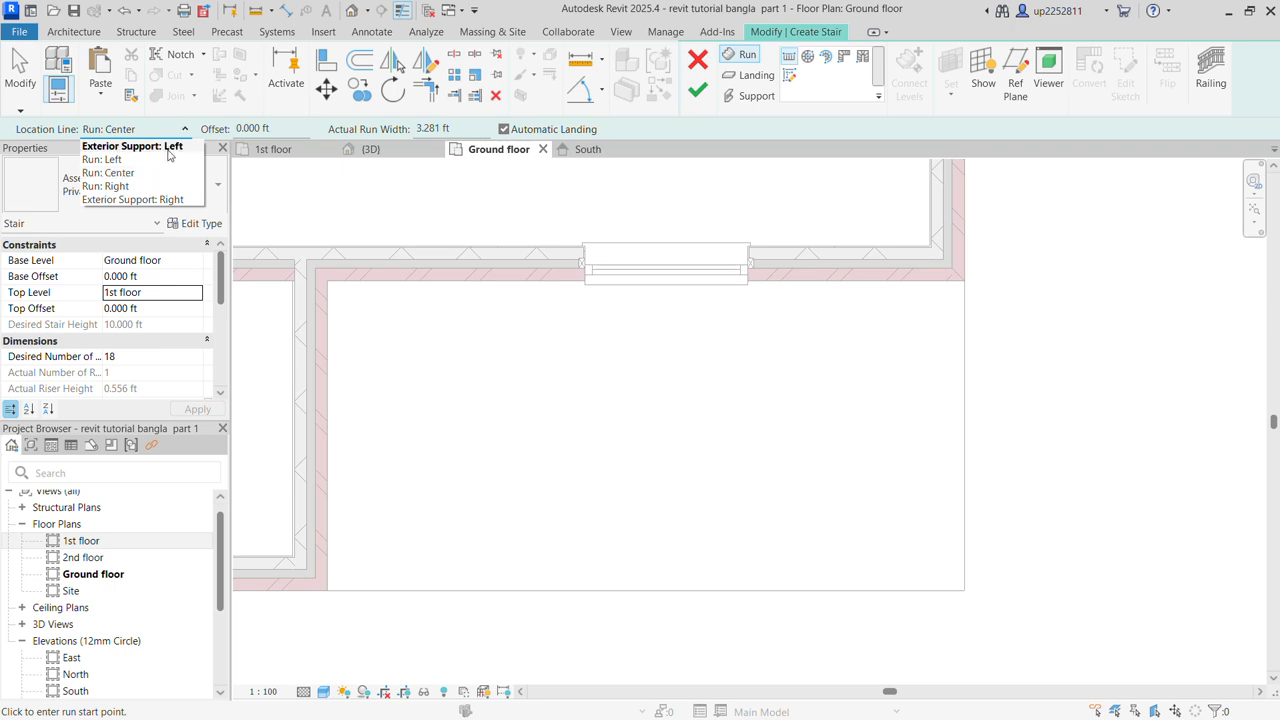
pyautogui.click(168, 159)
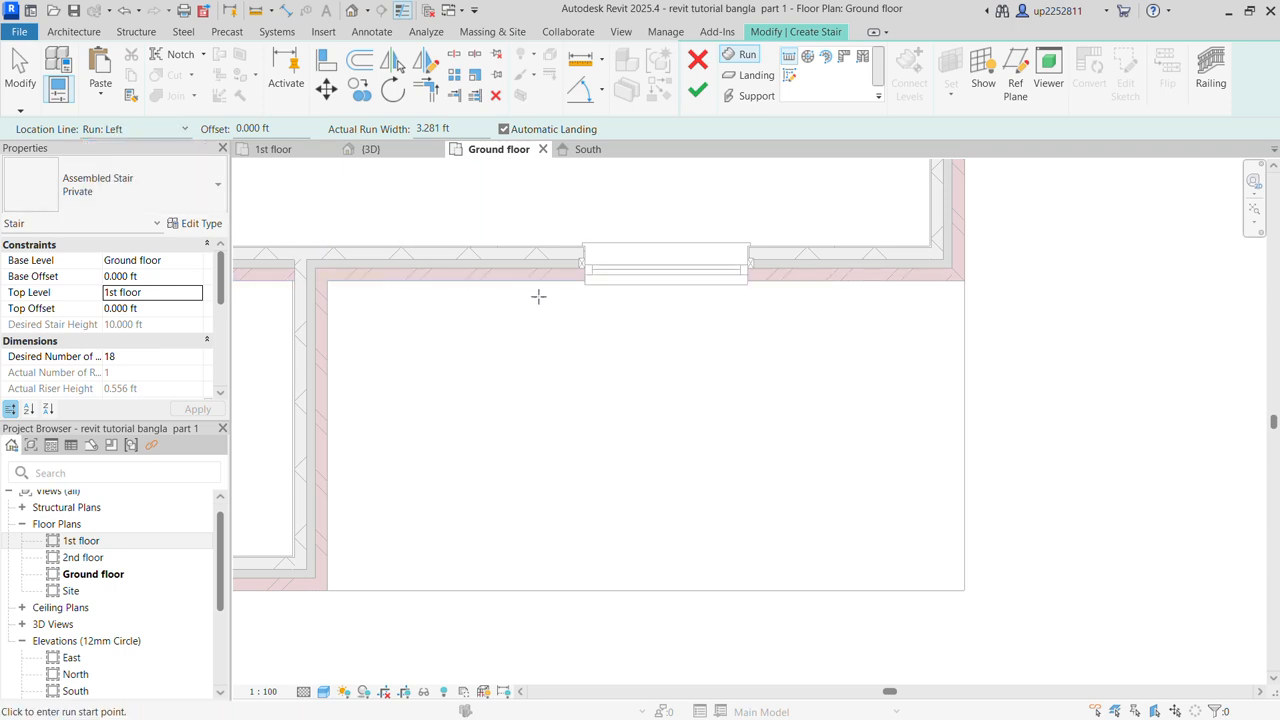
pyautogui.click(962, 281)
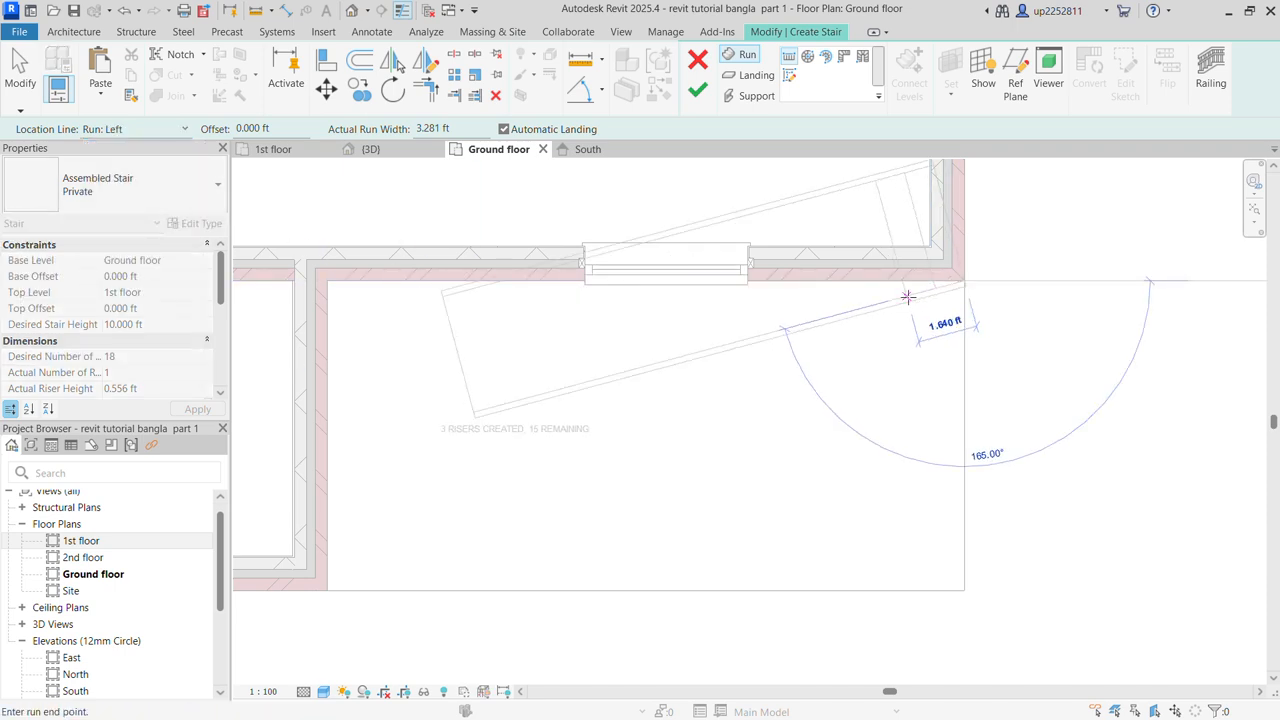
pyautogui.press('Escape')
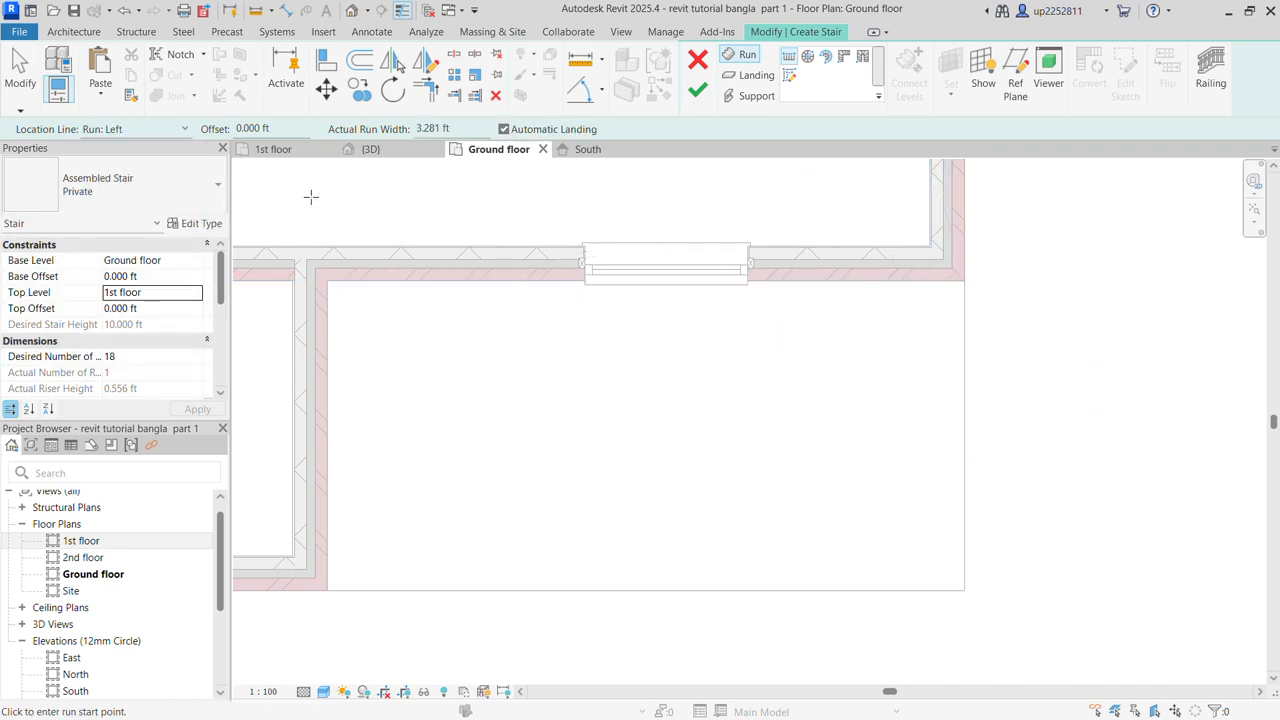
# Set the location line to Run: Right and draw a straight 18-riser run about 14 ft long along the window wall from its outer corner
pyautogui.click(186, 129)
pyautogui.click(120, 181)
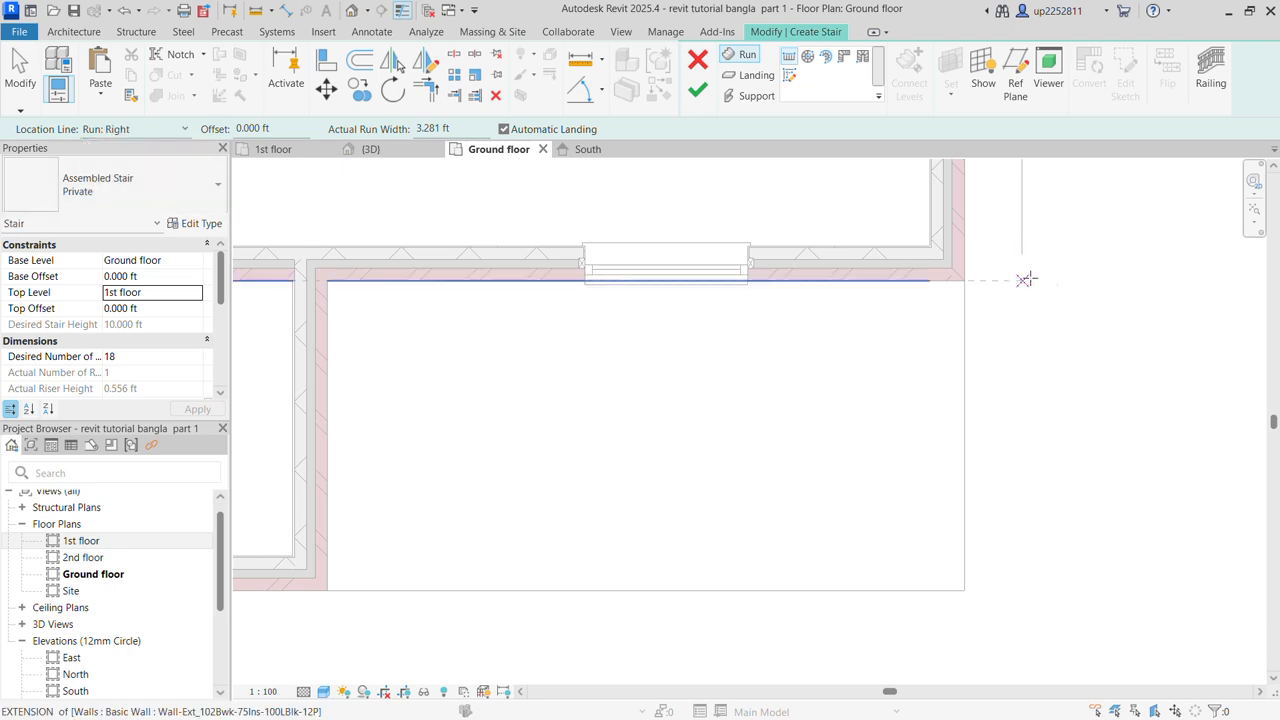
pyautogui.click(963, 280)
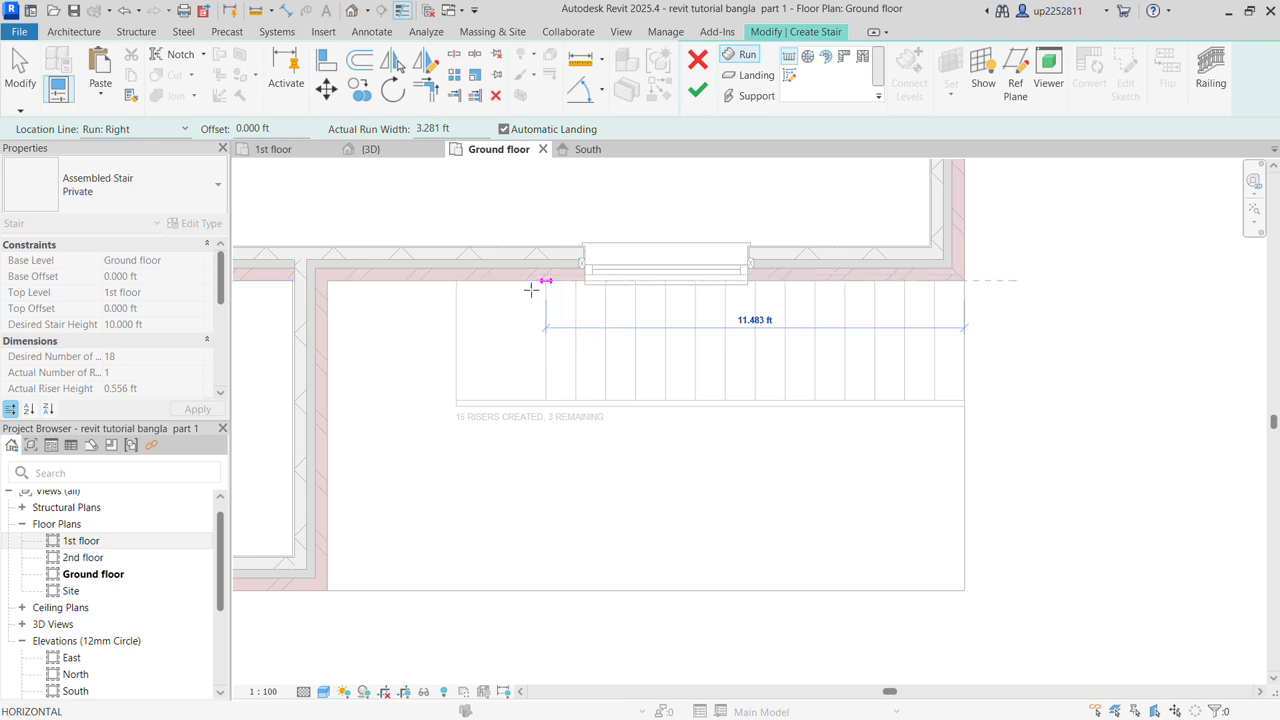
pyautogui.click(355, 284)
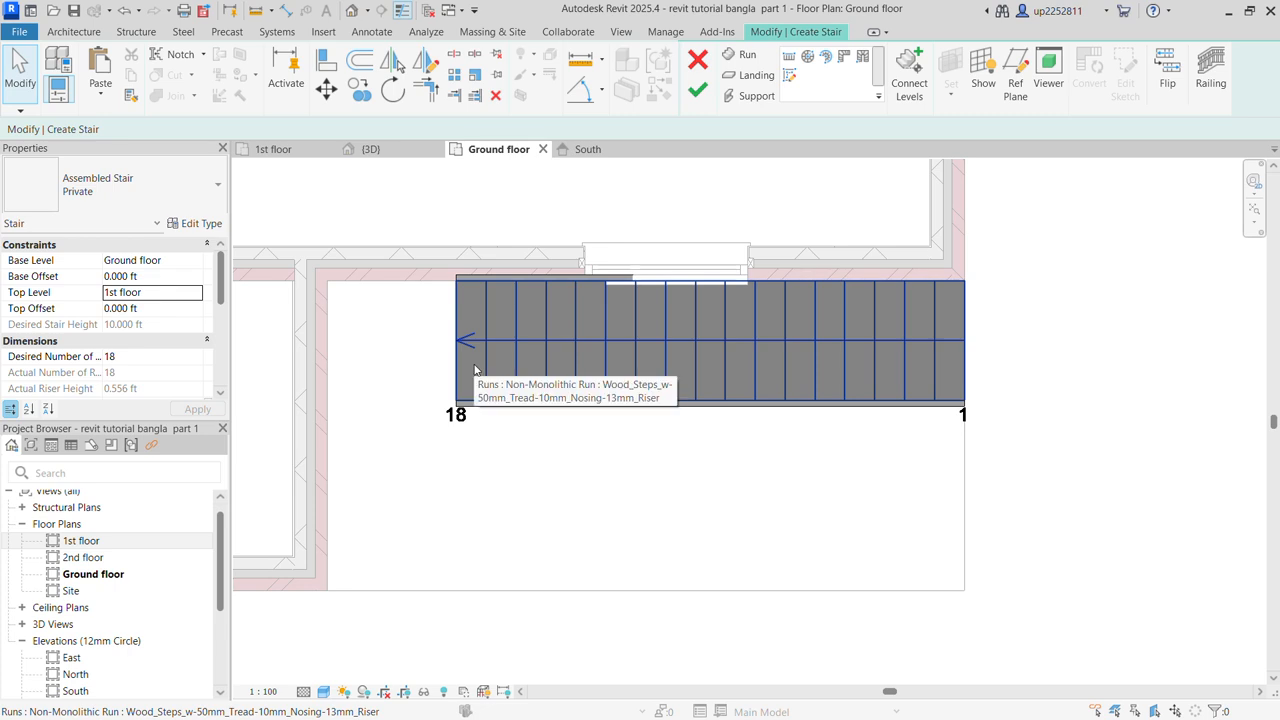
# Select the new stair run and examine it against the window wall and floor slabs in the 3D view
pyautogui.click(866, 382)
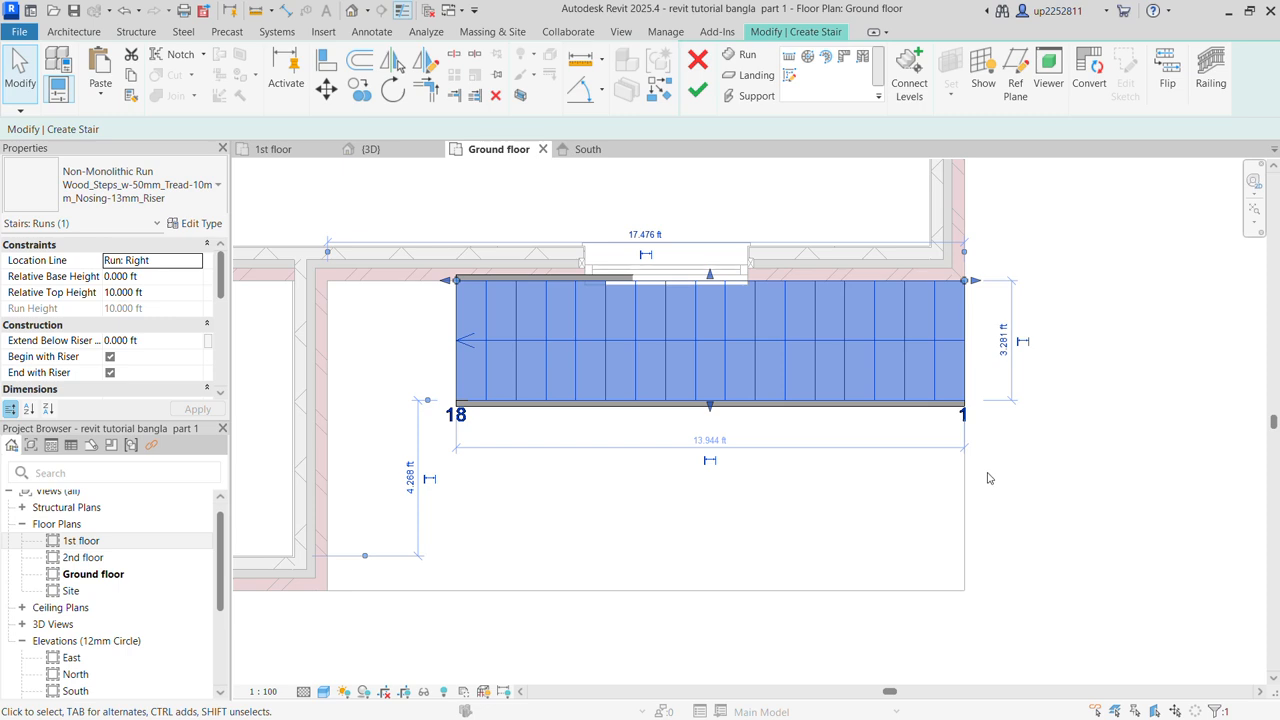
pyautogui.click(368, 149)
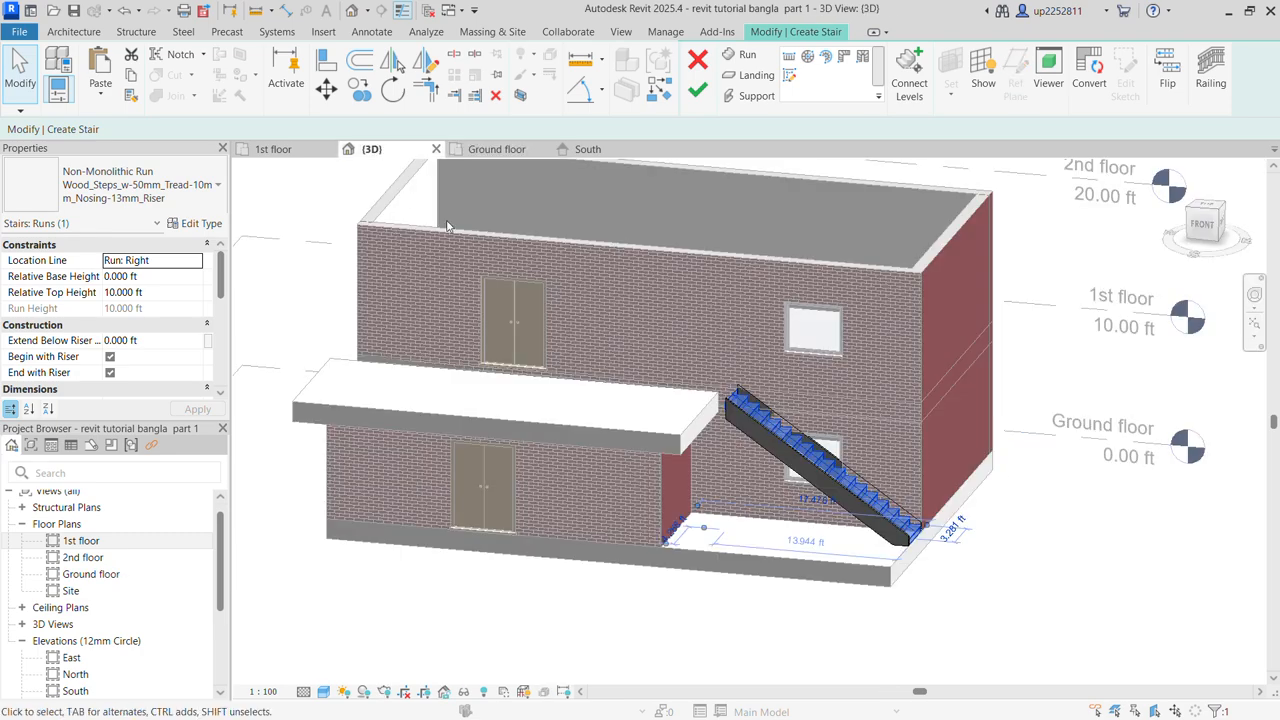
pyautogui.keyDown('shift'); pyautogui.moveTo(880, 621); pyautogui.dragTo(674, 657, button='middle'); pyautogui.keyUp('shift')
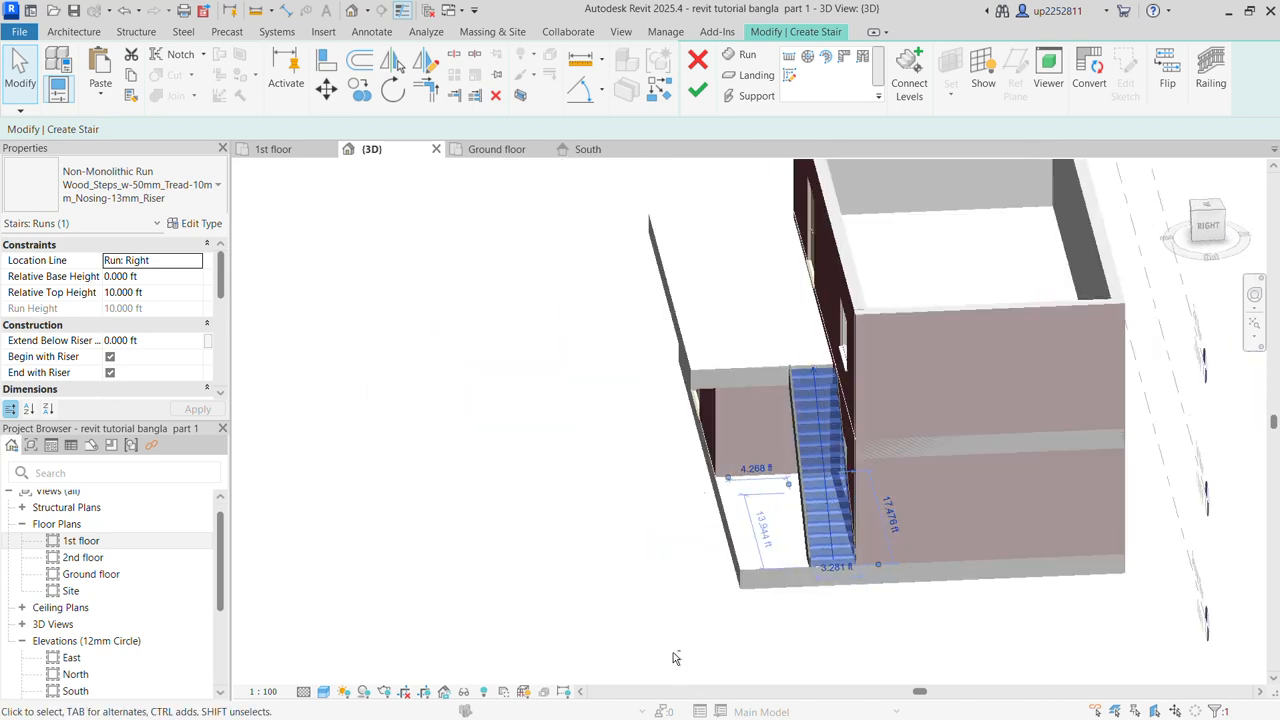
pyautogui.scroll(3, 888, 537)
pyautogui.keyDown('shift'); pyautogui.moveTo(842, 556); pyautogui.dragTo(925, 550, button='middle'); pyautogui.keyUp('shift')
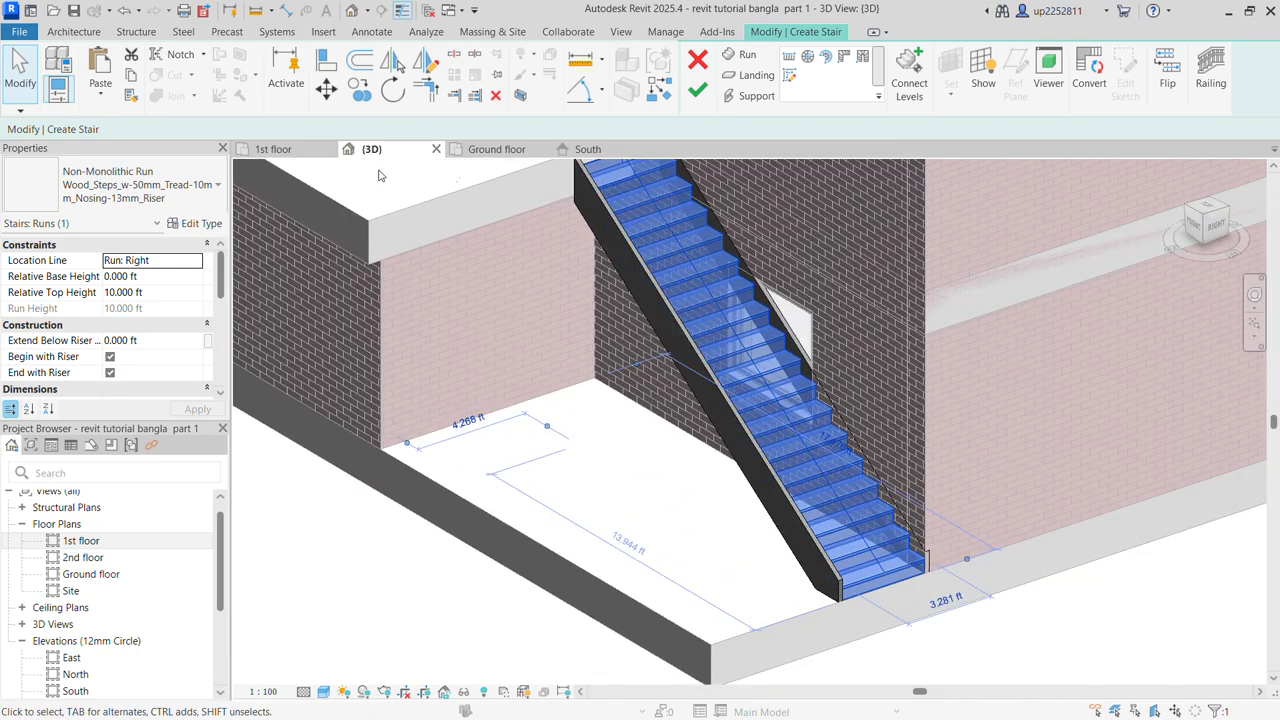
# Return to the Ground floor plan and move the stair run away from the window wall and slightly inward from the slab's outer edge
pyautogui.click(497, 149)
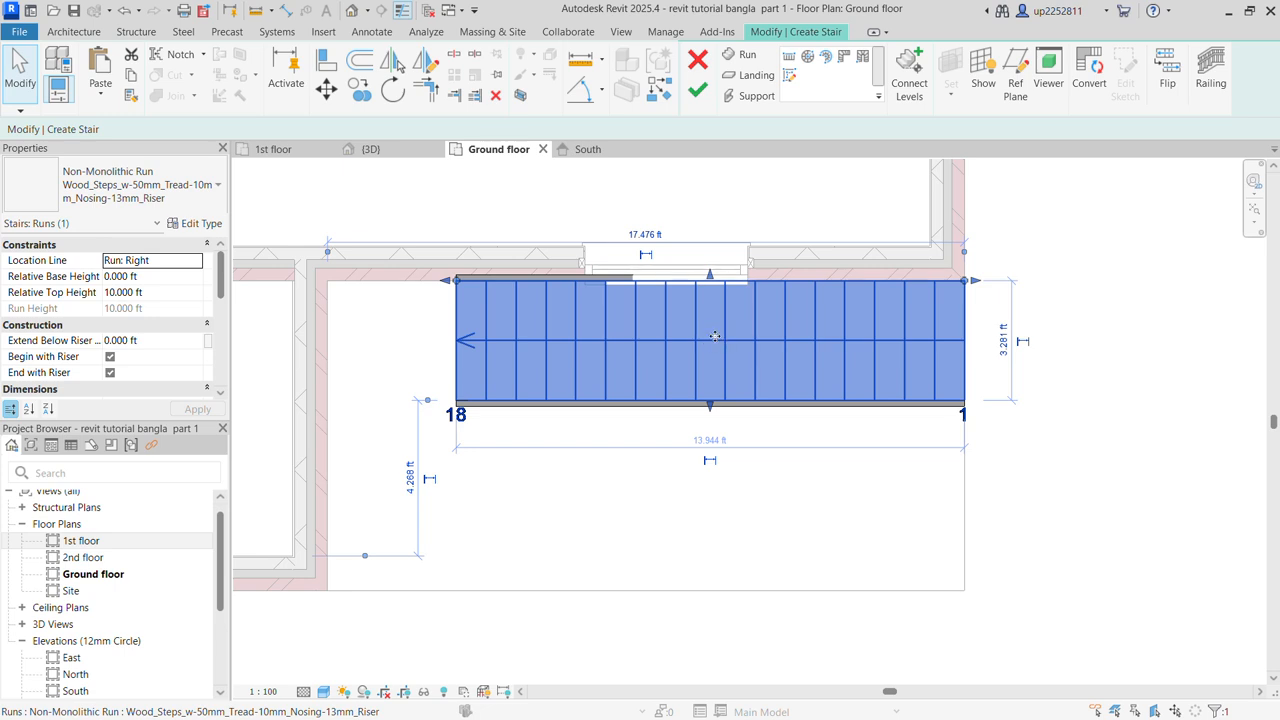
pyautogui.moveTo(703, 340); pyautogui.dragTo(701, 388)
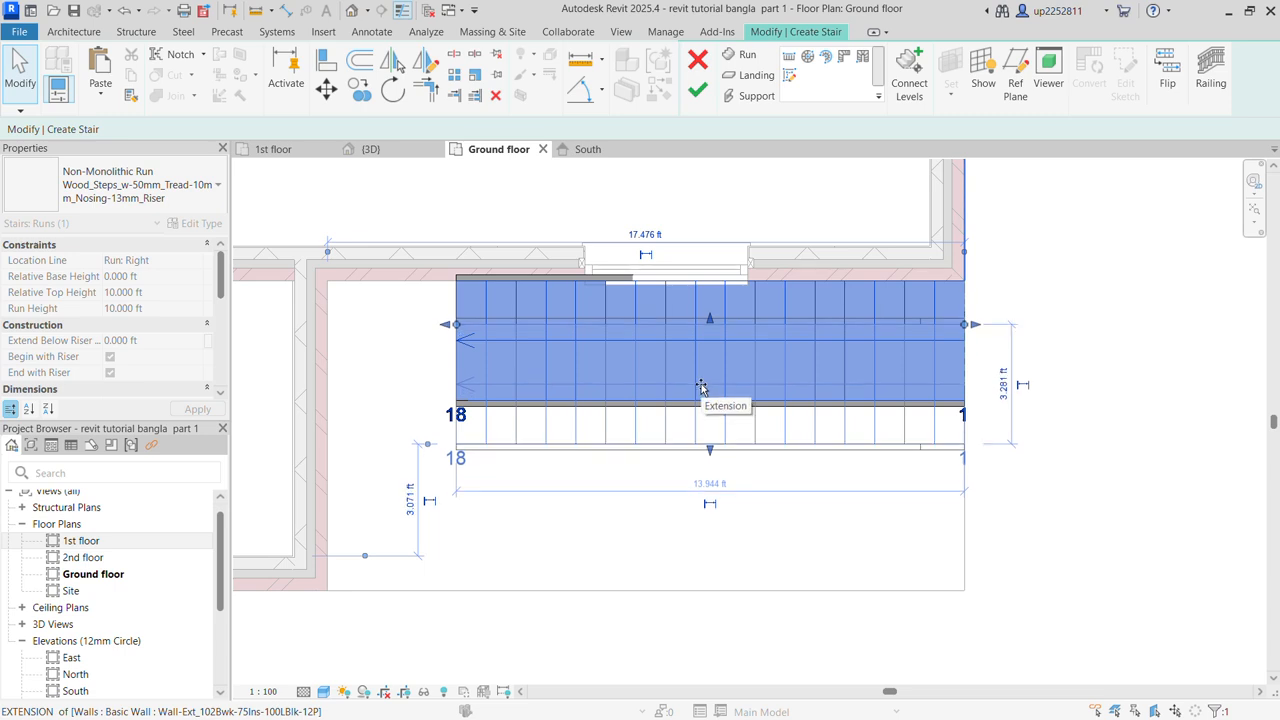
pyautogui.moveTo(701, 388); pyautogui.dragTo(688, 408)
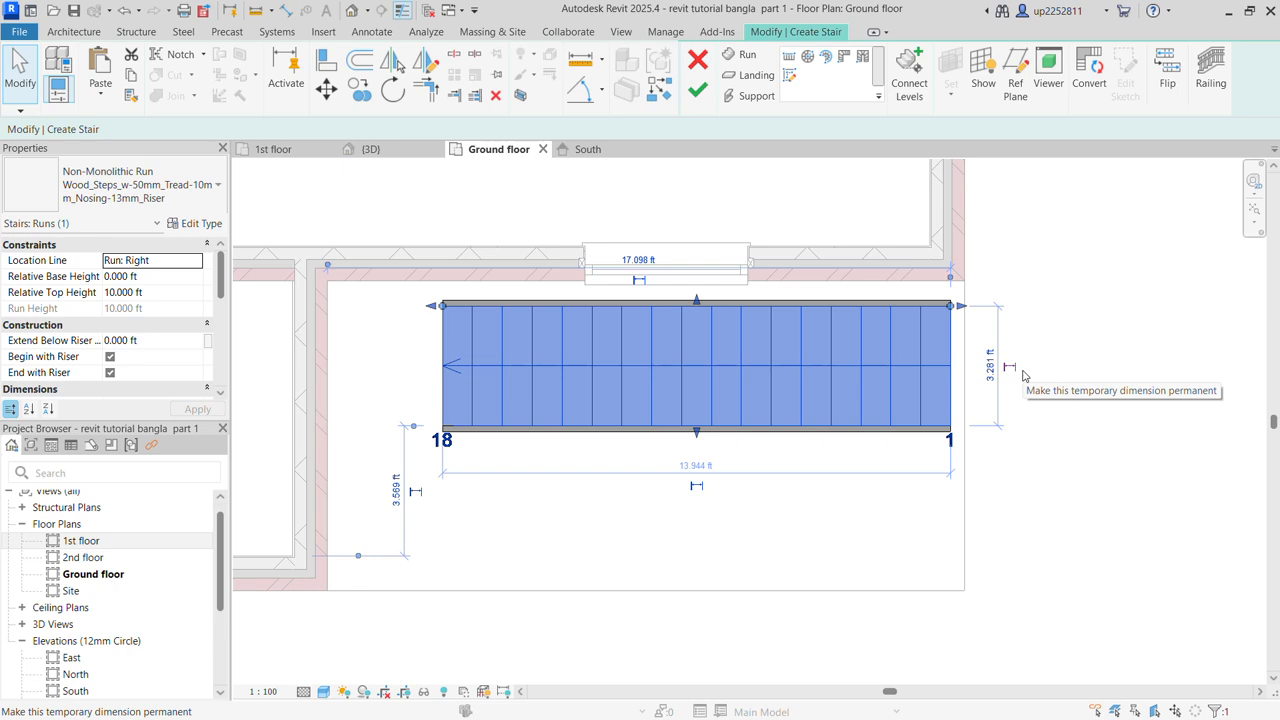
# Nudge the stair run about 3.4 ft toward the entrance room's side wall until its top end overlaps that wall
pyautogui.press('Left')
pyautogui.press('Left')
pyautogui.press('Left')
pyautogui.press('Left')
pyautogui.press('Left')
pyautogui.press('Left')
pyautogui.press('Left')
pyautogui.press('Left')
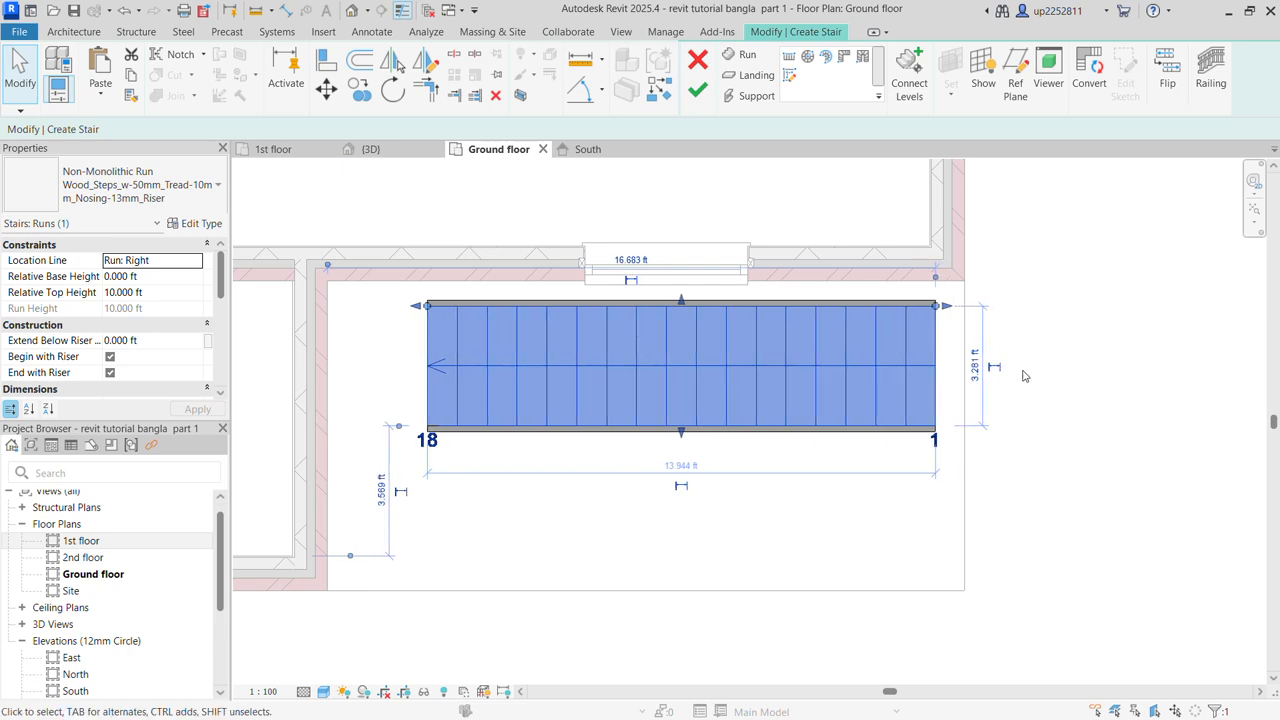
pyautogui.press('Left')
pyautogui.press('Left')
pyautogui.press('Left')
pyautogui.press('Left')
pyautogui.press('Left')
pyautogui.press('Left')
pyautogui.press('Left')
pyautogui.press('Left')
pyautogui.press('Left')
pyautogui.press('Left')
pyautogui.press('Left')
pyautogui.press('Left')
pyautogui.press('Left')
pyautogui.press('Left')
pyautogui.press('Left')
pyautogui.press('Left')
pyautogui.press('Left')
pyautogui.press('Left')
pyautogui.press('Left')
pyautogui.press('Left')
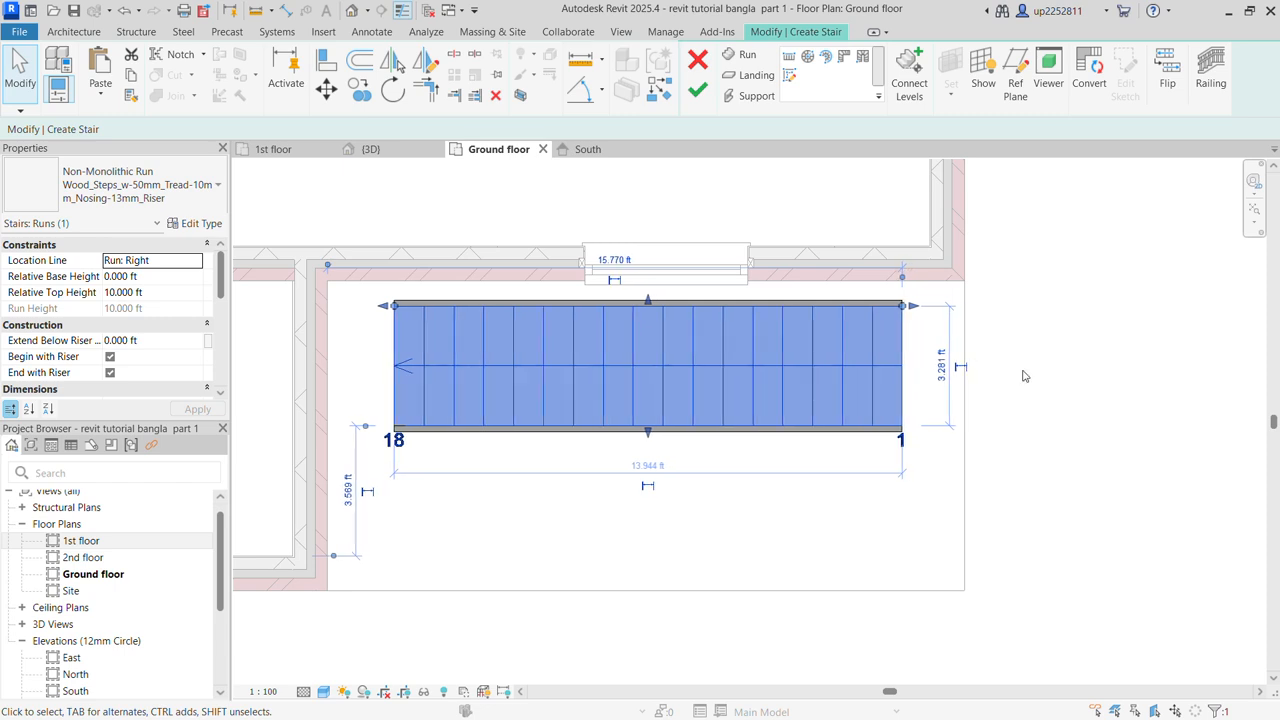
pyautogui.press('Left')
pyautogui.press('Left')
pyautogui.press('Left')
pyautogui.press('Left')
pyautogui.press('Left')
pyautogui.press('Left')
pyautogui.press('Left')
pyautogui.press('Left')
pyautogui.press('Left')
pyautogui.press('Left')
pyautogui.press('Left')
pyautogui.press('Left')
pyautogui.press('Left')
pyautogui.press('Left')
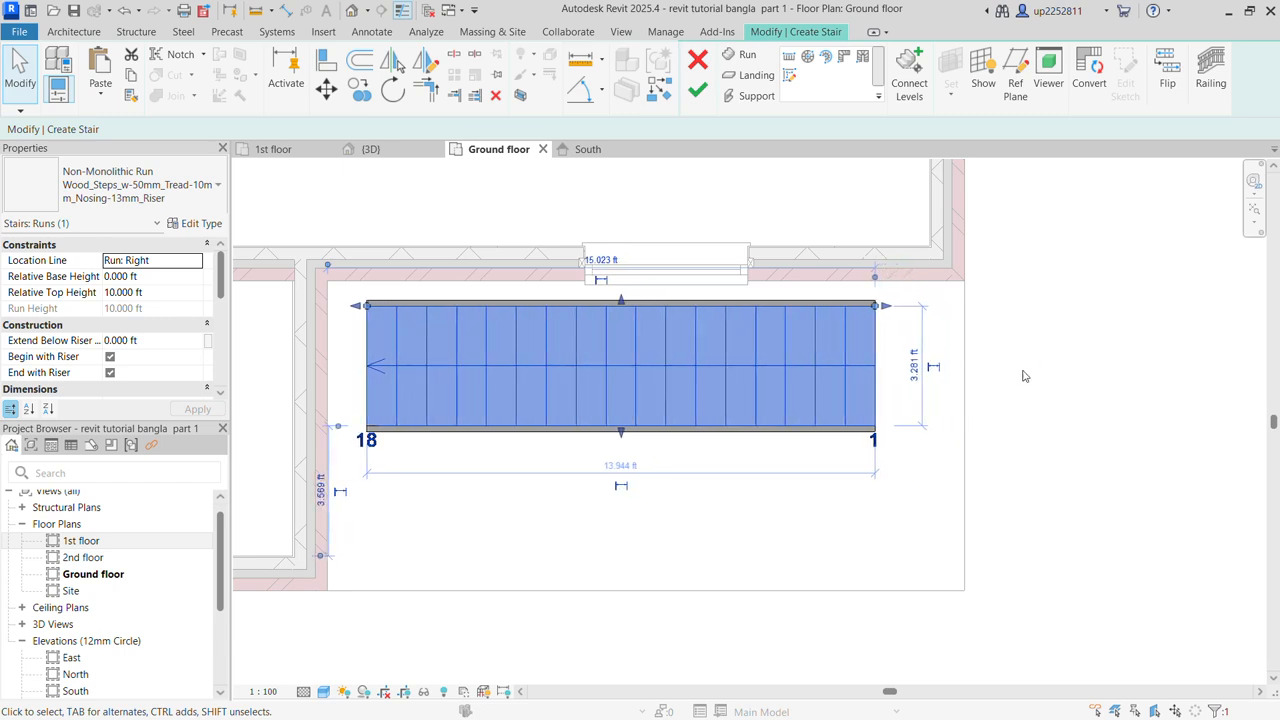
pyautogui.press('Left')
pyautogui.press('Left')
pyautogui.press('Left')
pyautogui.press('Left')
pyautogui.press('Left')
pyautogui.press('Left')
pyautogui.press('Left')
pyautogui.press('Left')
pyautogui.press('Left')
pyautogui.press('Left')
pyautogui.press('Left')
pyautogui.press('Left')
pyautogui.press('Left')
pyautogui.press('Left')
pyautogui.press('Left')
pyautogui.press('Left')
pyautogui.press('Left')
pyautogui.press('Left')
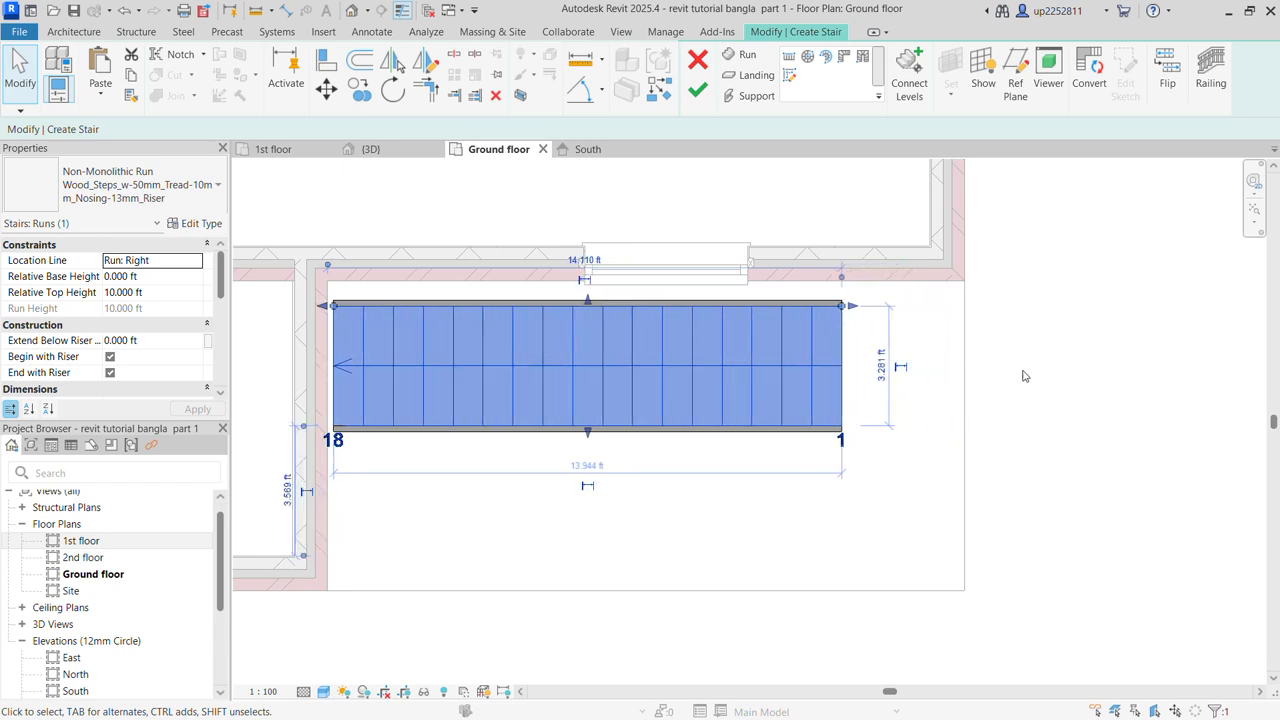
pyautogui.press('Left')
pyautogui.press('Left')
pyautogui.press('Left')
pyautogui.press('Left')
pyautogui.press('Left')
pyautogui.press('Left')
pyautogui.press('Left')
pyautogui.press('Left')
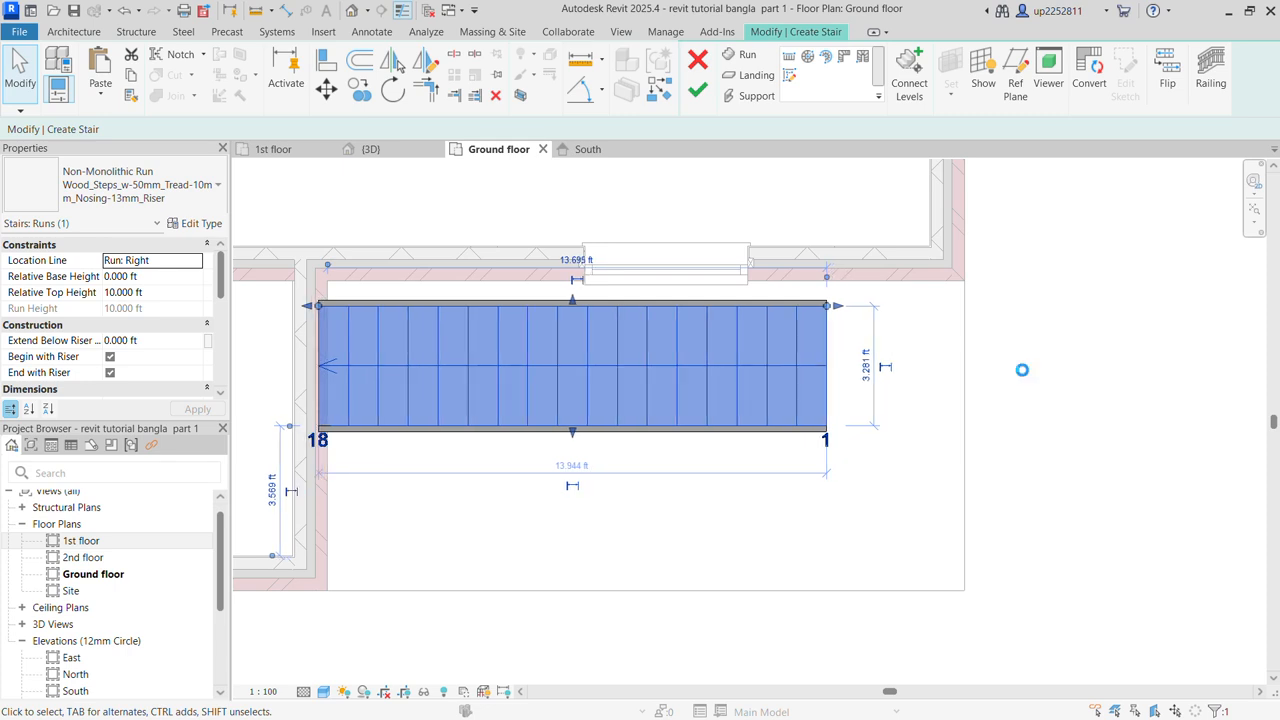
# Nudge the stair run slightly further into the entrance room's side wall and finish the stair
pyautogui.press('Left')
pyautogui.press('Left')
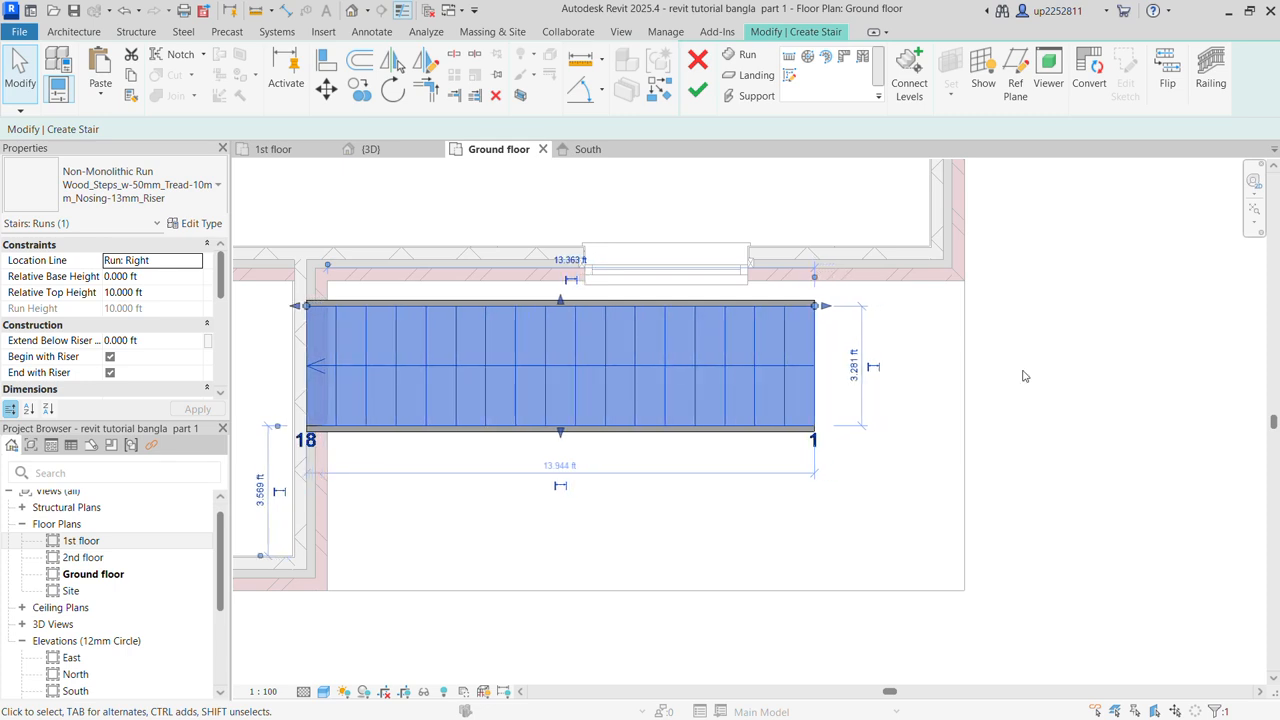
pyautogui.click(368, 149)
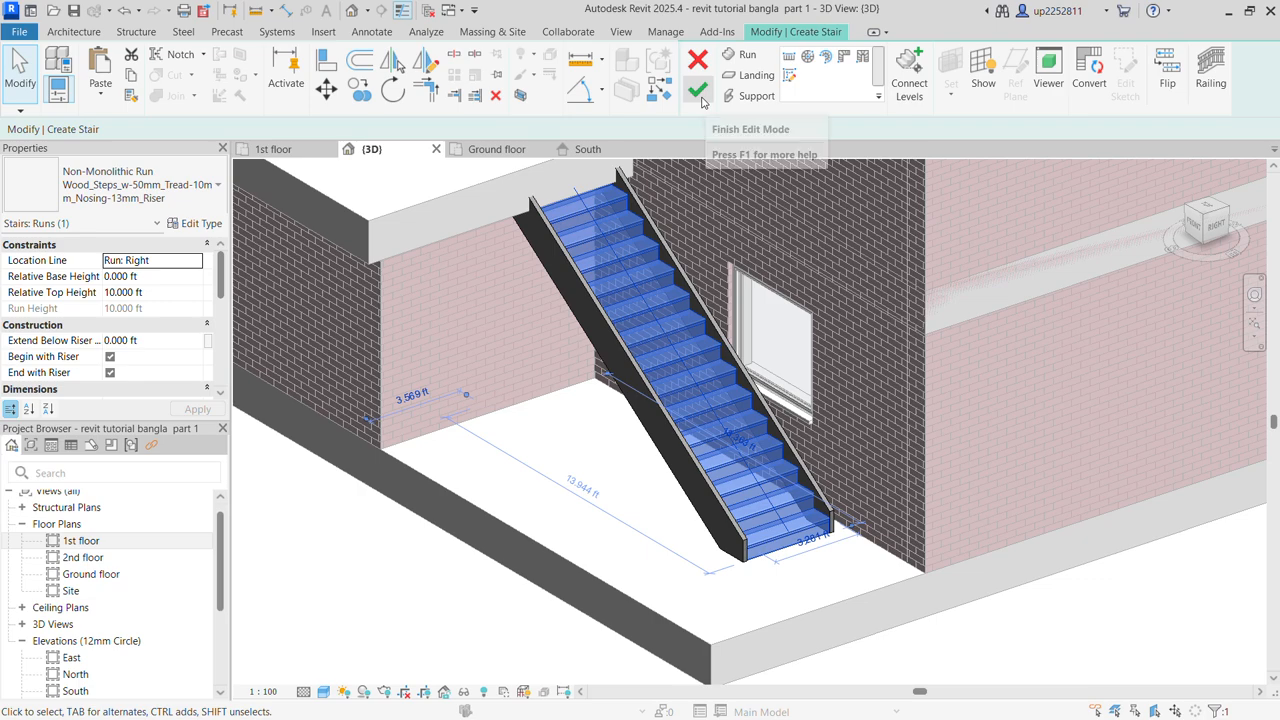
pyautogui.click(698, 90)
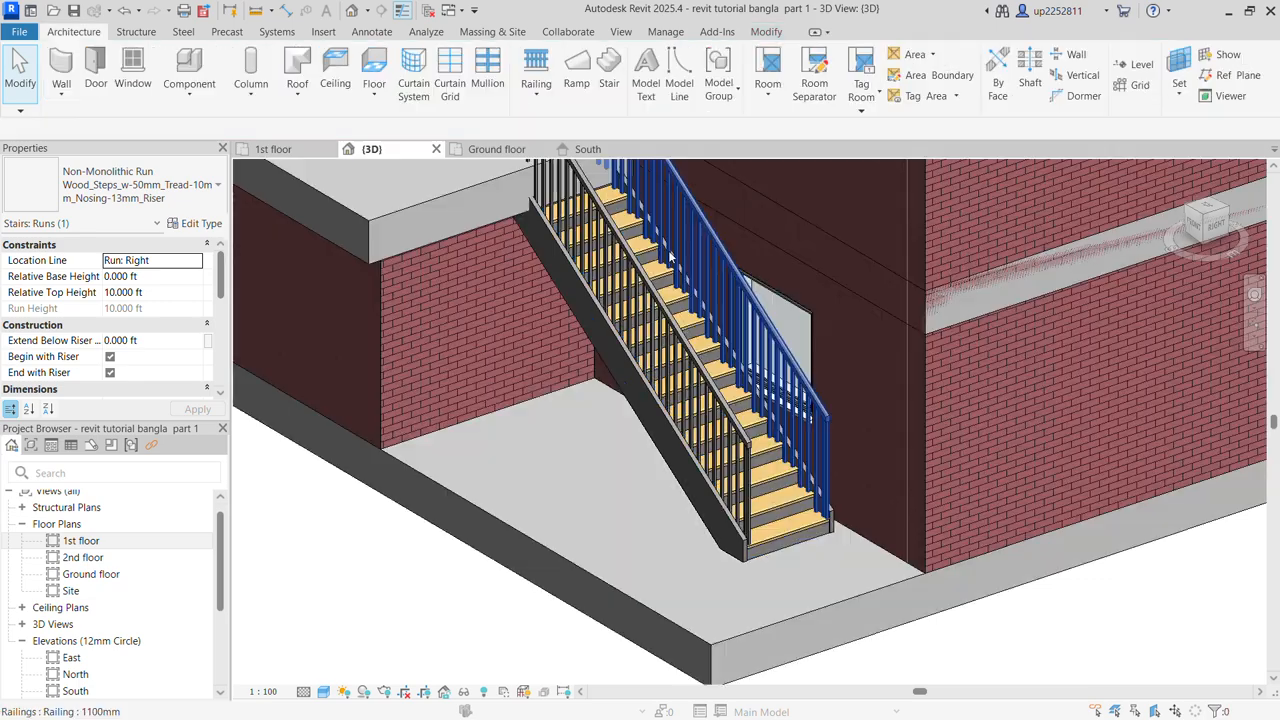
# Examine where the stair's top end meets the balcony slab in the 3D view and in the Ground floor plan
pyautogui.scroll(-5, 669, 556)
pyautogui.keyDown('shift'); pyautogui.moveTo(669, 556); pyautogui.dragTo(840, 548, button='middle'); pyautogui.keyUp('shift')
pyautogui.scroll(2, 616, 513)
pyautogui.scroll(1, 625, 506)
pyautogui.moveTo(639, 497); pyautogui.dragTo(668, 436, button='middle')
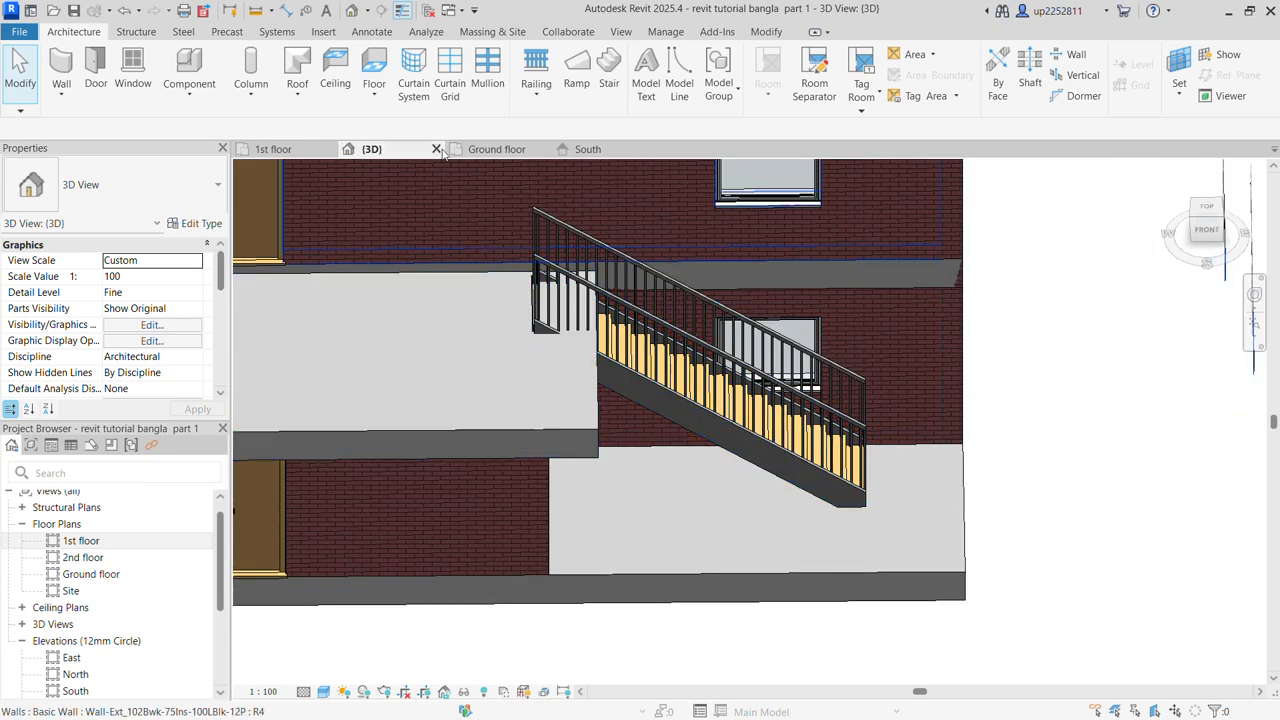
pyautogui.click(490, 149)
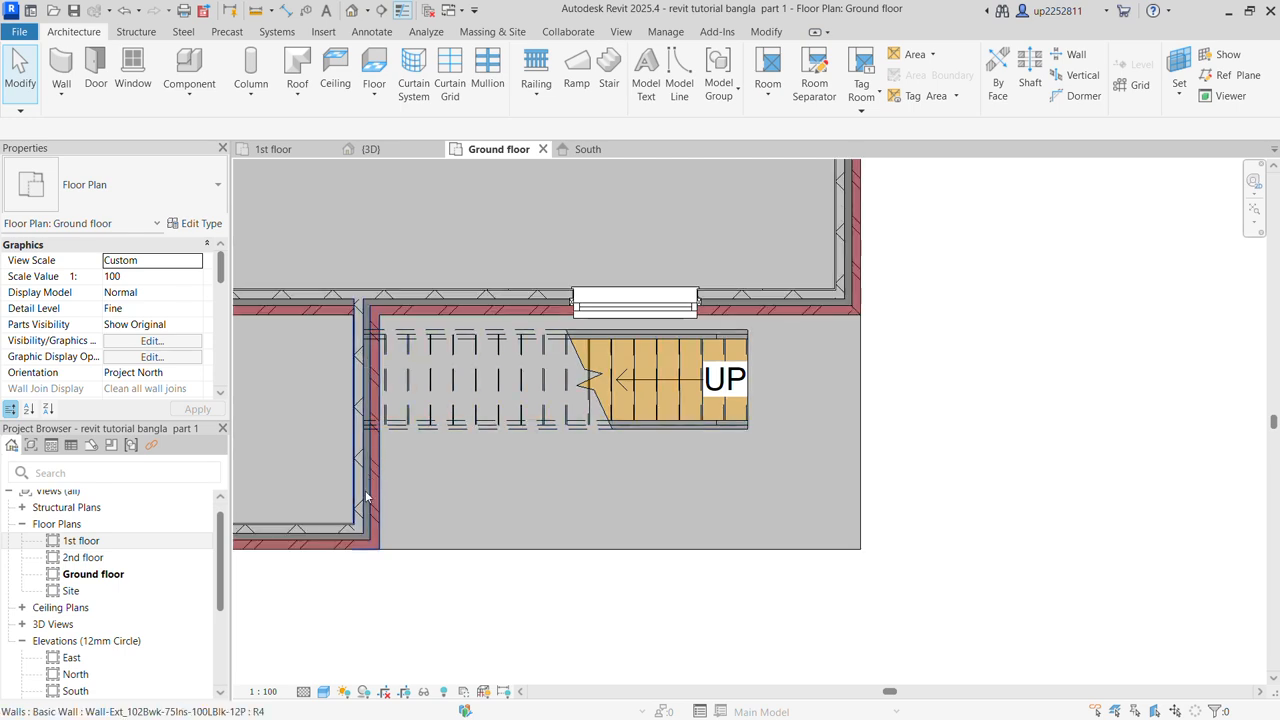
pyautogui.moveTo(389, 490); pyautogui.dragTo(569, 468, button='middle')
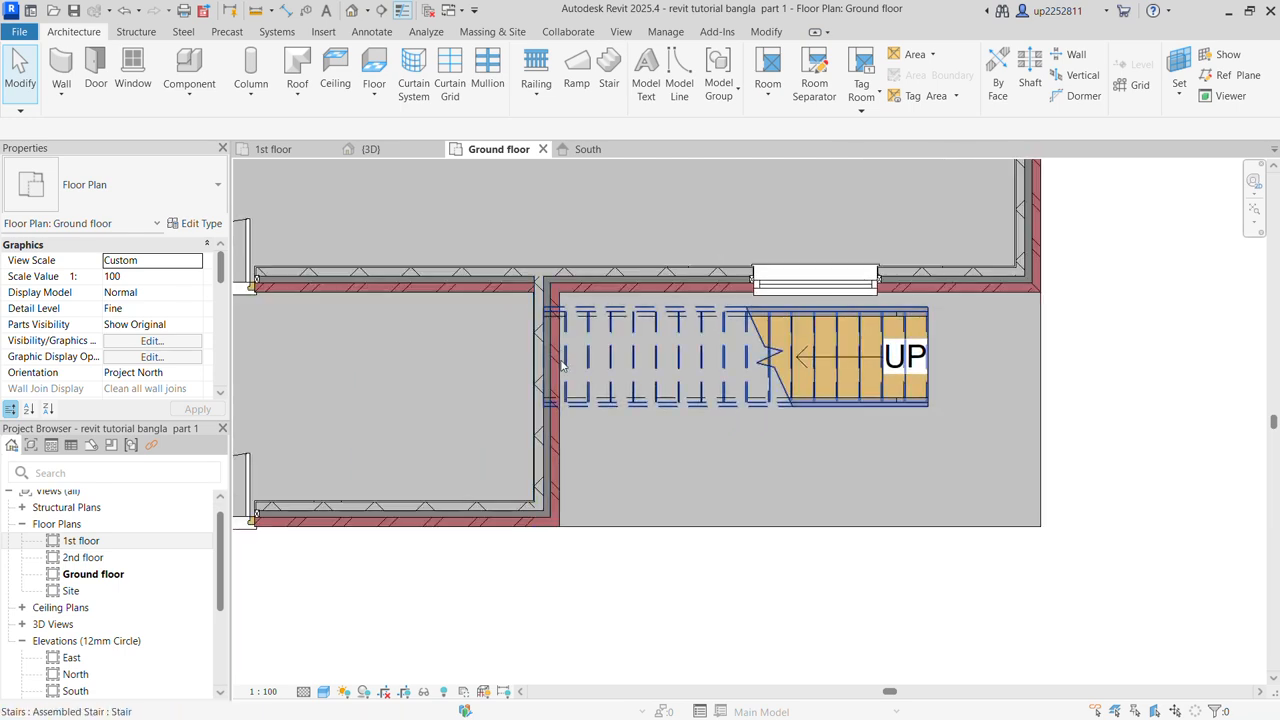
# In the 1st floor plan, align the stair's top end with the side edge of the balcony slab
pyautogui.click(299, 154)
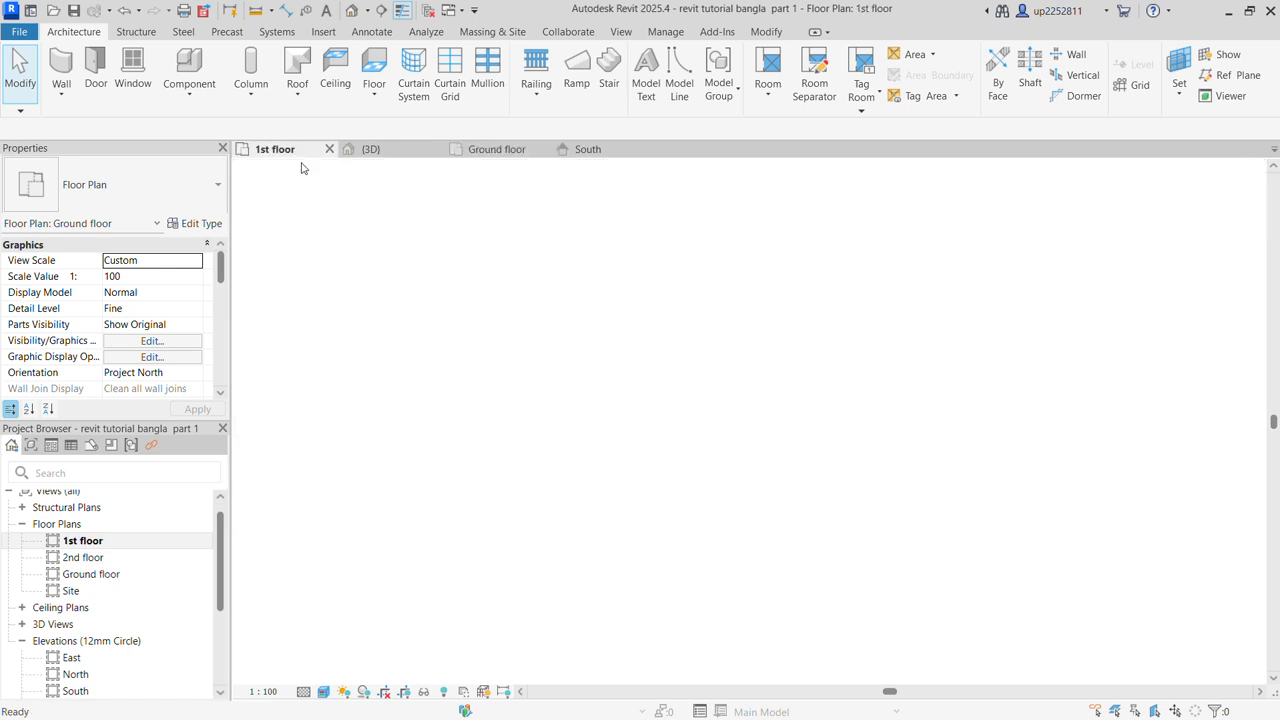
pyautogui.scroll(5, 670, 496)
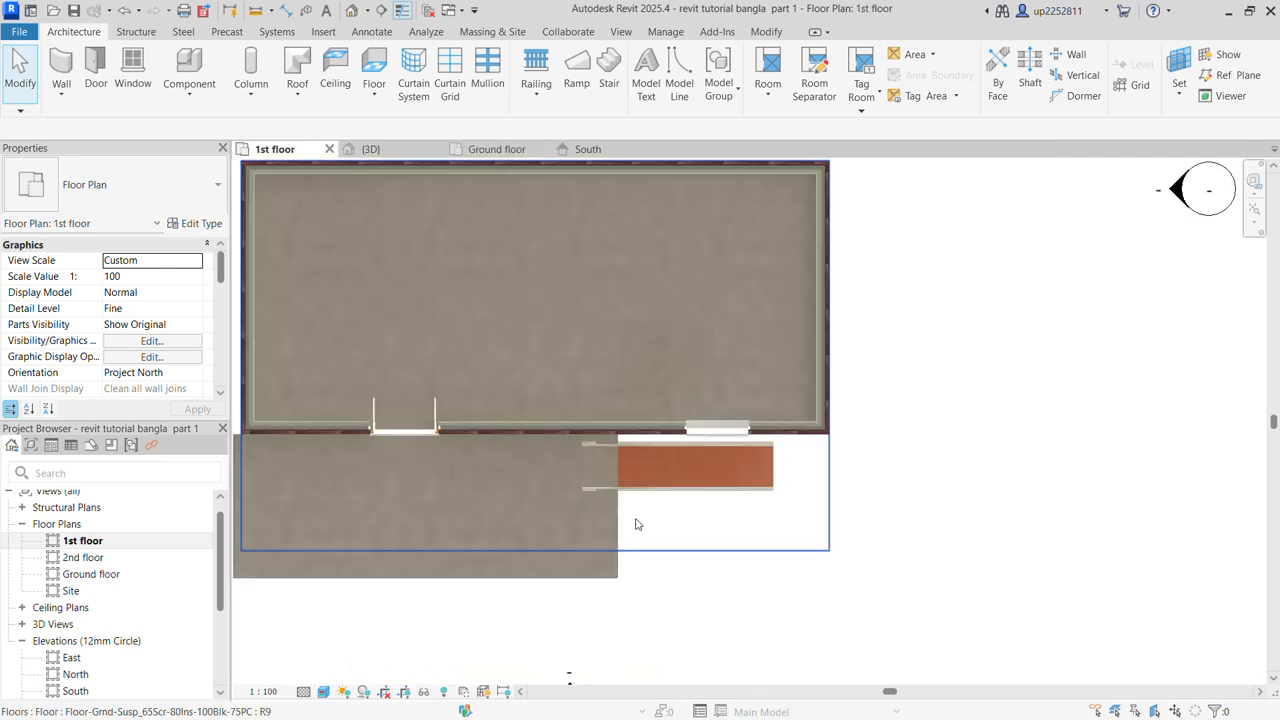
pyautogui.scroll(2, 670, 496)
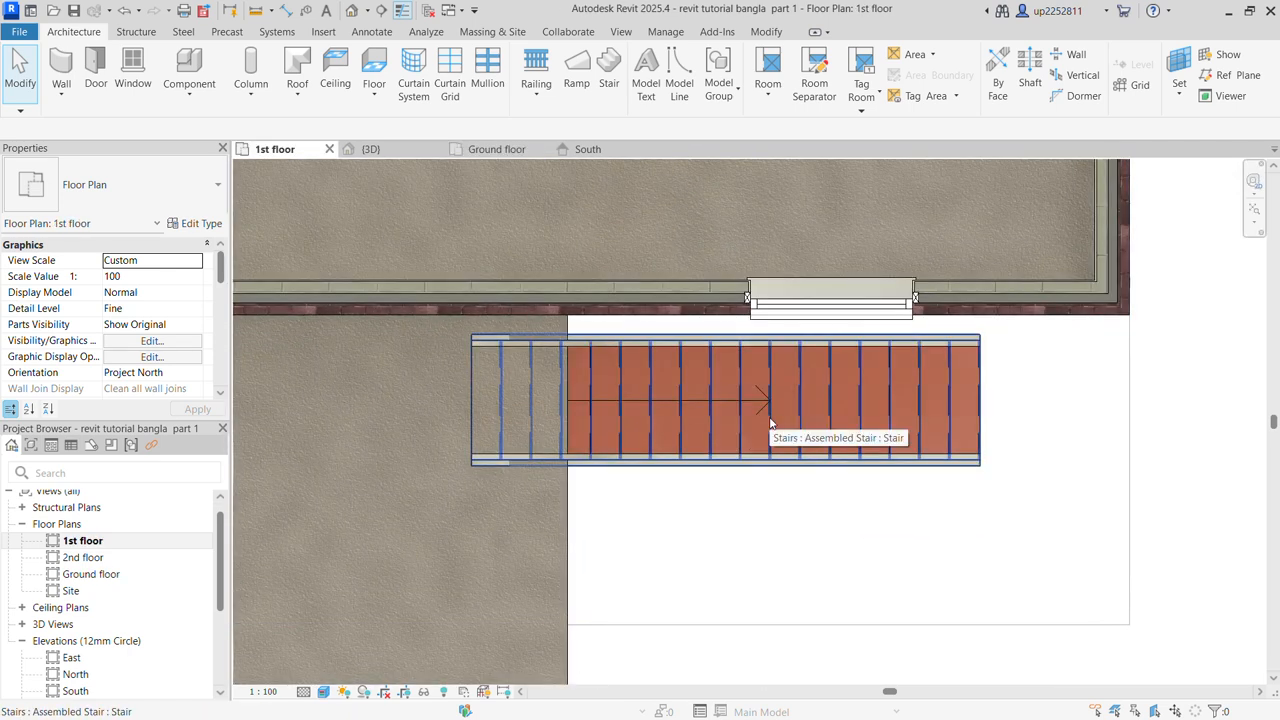
pyautogui.click(770, 423)
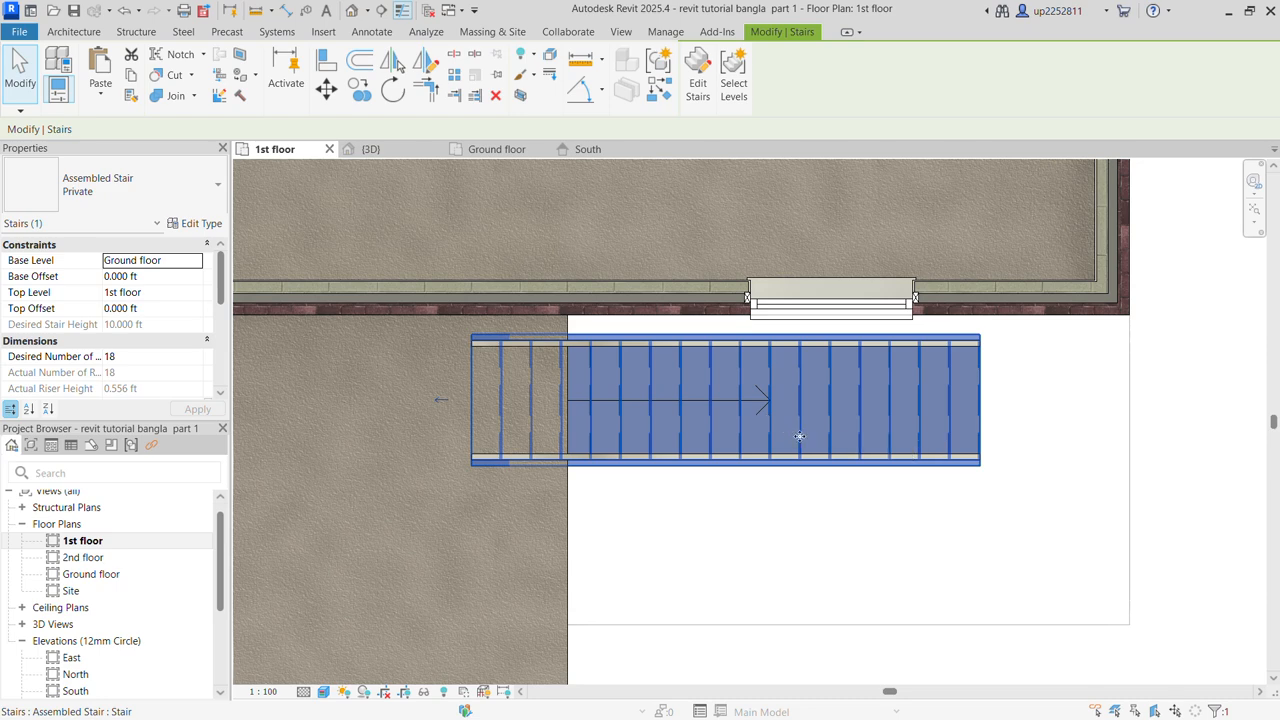
pyautogui.click(327, 64)
pyautogui.click(562, 521)
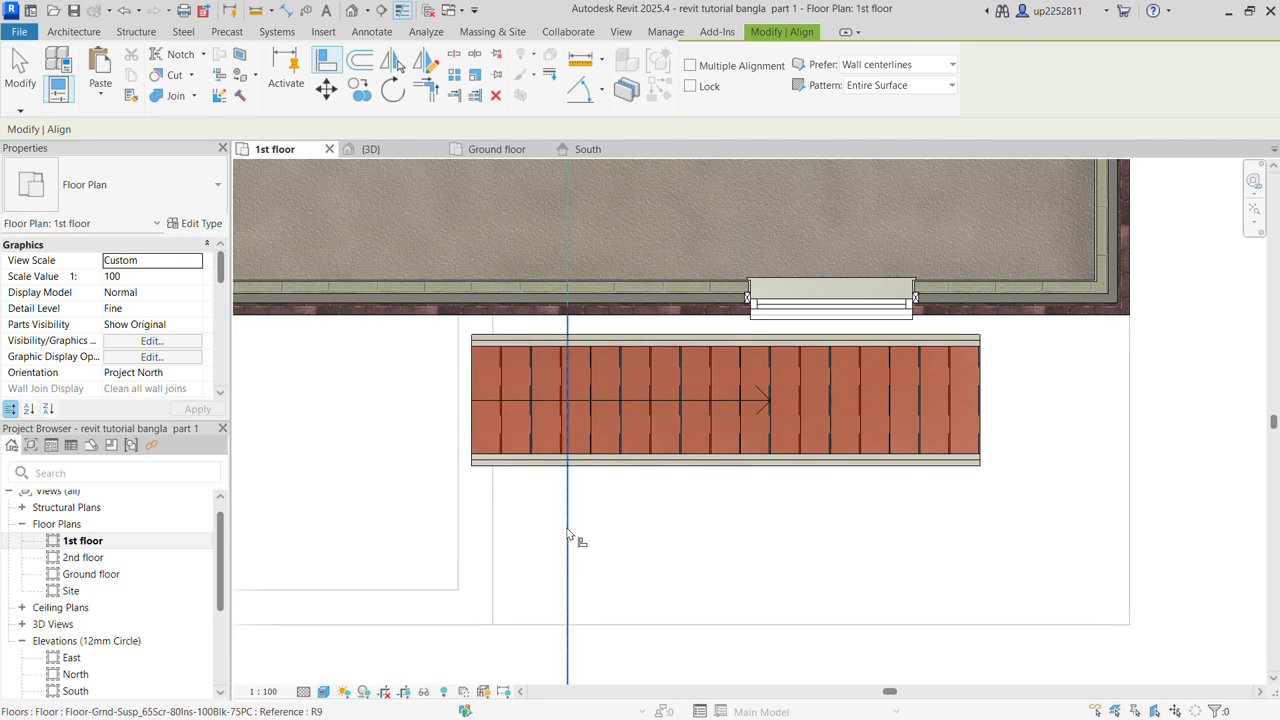
pyautogui.click(474, 453)
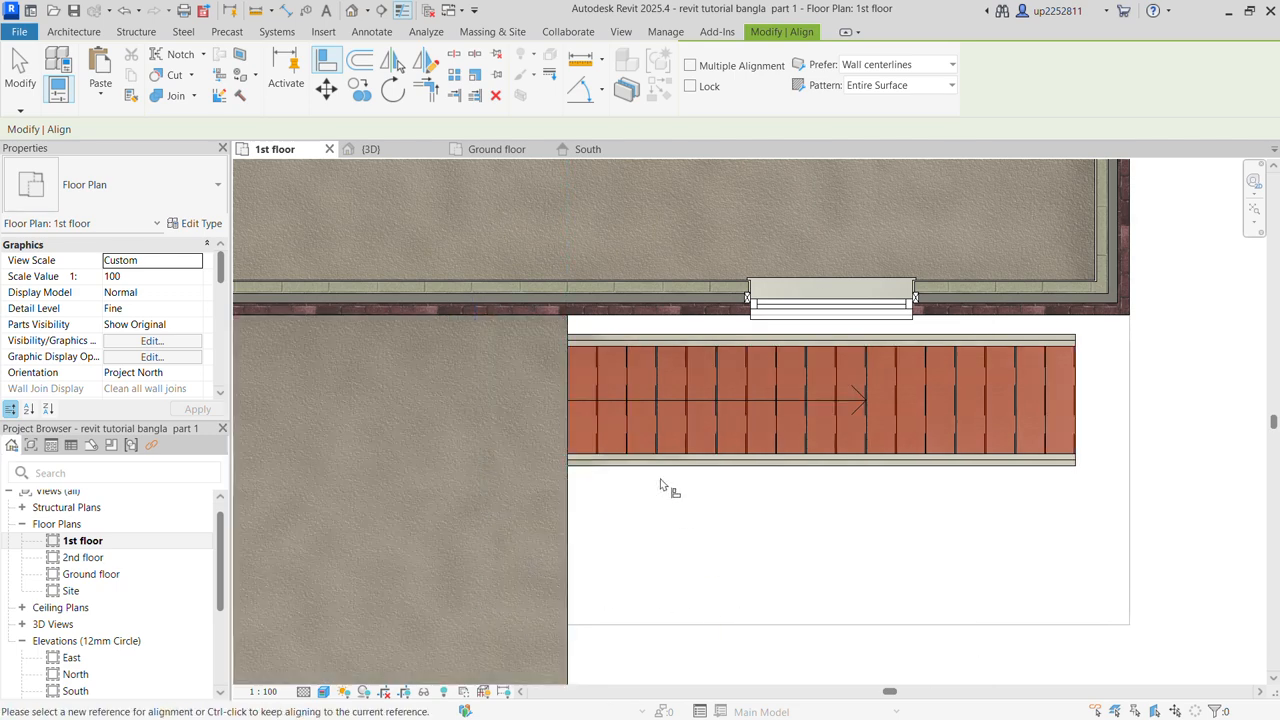
# Examine the aligned stair and the balcony slab from several angles in the 3D view
pyautogui.click(367, 149)
pyautogui.press('Escape')
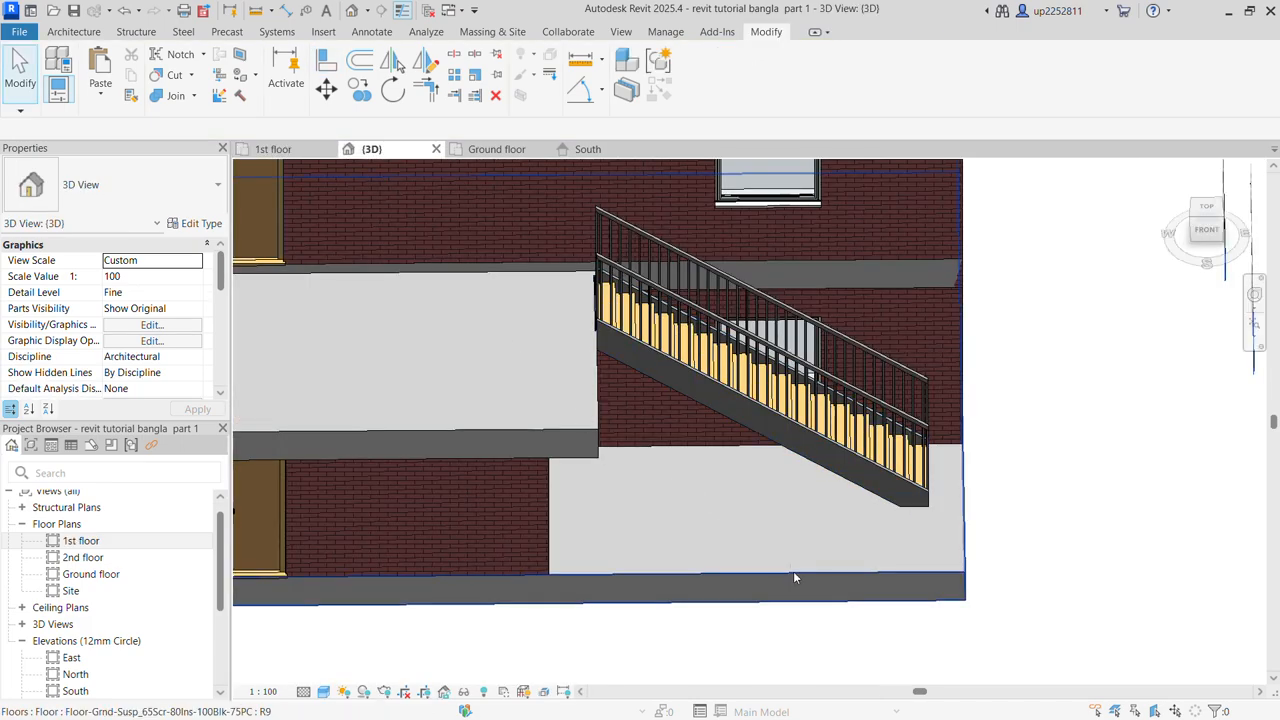
pyautogui.scroll(-3, 833, 636)
pyautogui.scroll(-2, 833, 636)
pyautogui.keyDown('shift'); pyautogui.moveTo(833, 636); pyautogui.dragTo(928, 532, button='middle'); pyautogui.keyUp('shift')
pyautogui.keyDown('shift'); pyautogui.moveTo(646, 532); pyautogui.dragTo(503, 603, button='middle'); pyautogui.keyUp('shift')
pyautogui.scroll(2, 669, 496)
pyautogui.keyDown('shift'); pyautogui.moveTo(669, 496); pyautogui.dragTo(660, 444, button='middle'); pyautogui.keyUp('shift')
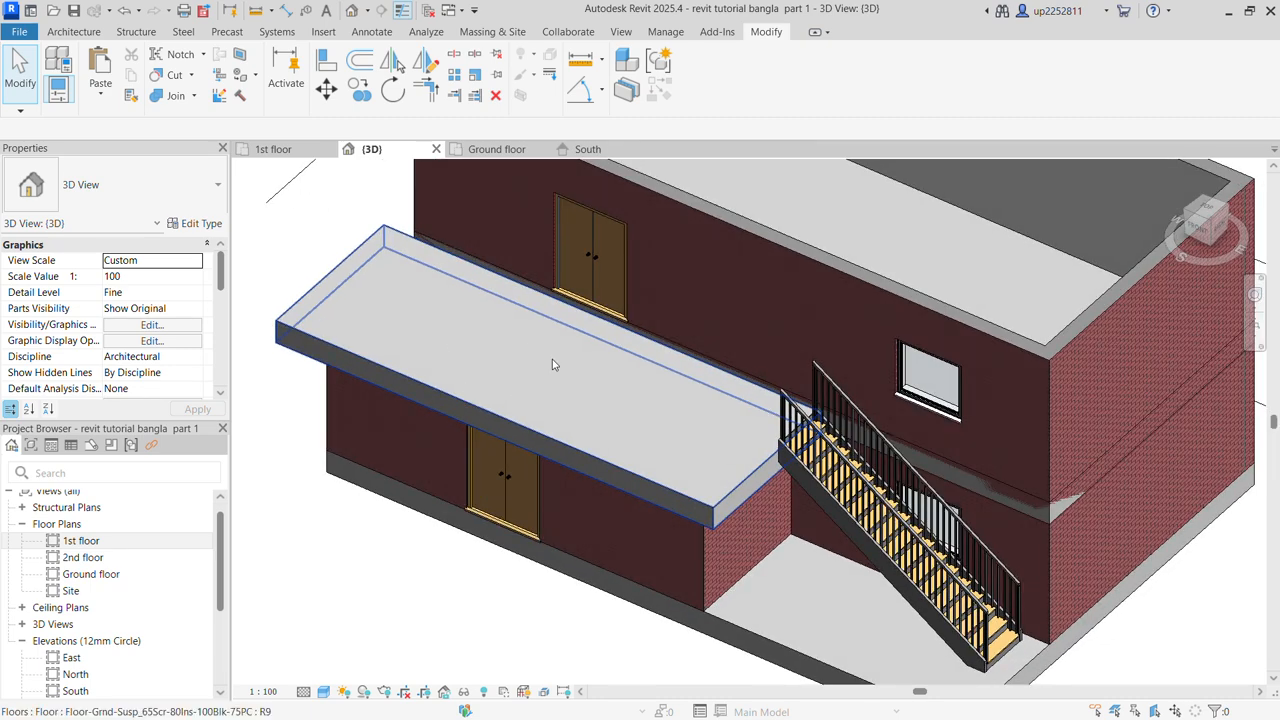
# In the 1st floor plan, start a 1100mm railing path with a segment about 2 ft long from the house corner to the balcony's back corner
pyautogui.click(300, 152)
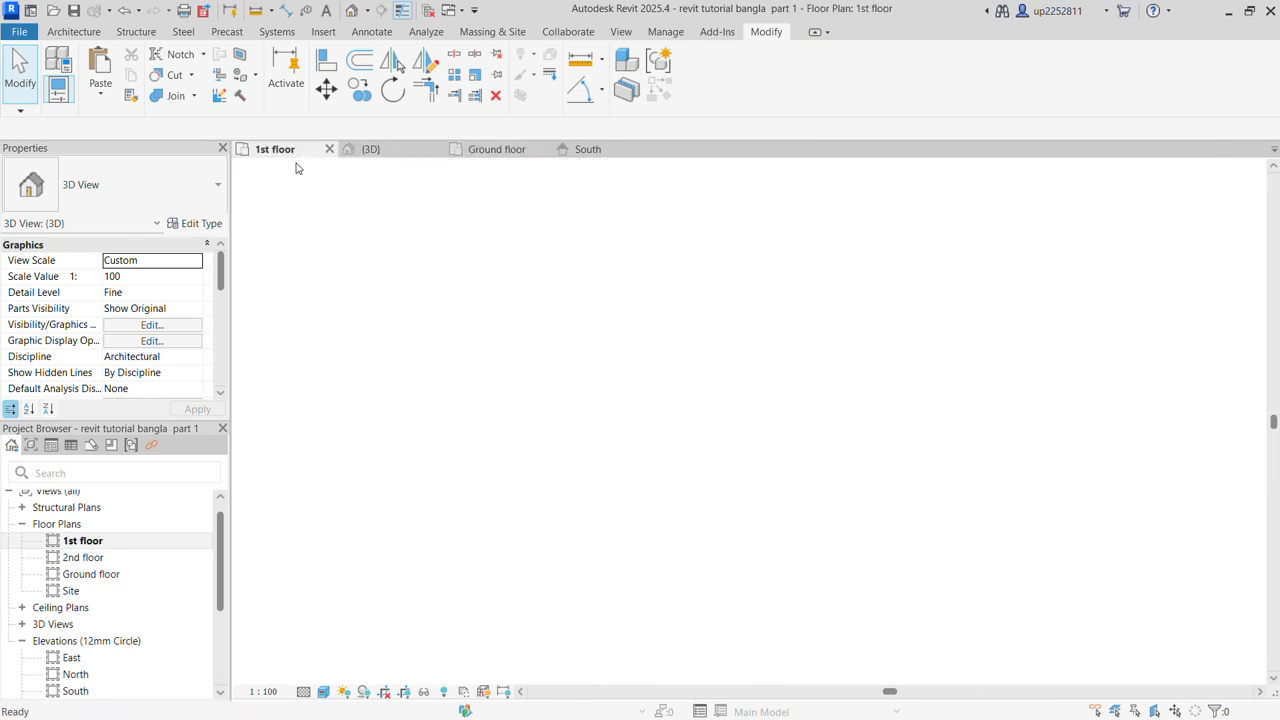
pyautogui.scroll(-4, 590, 390)
pyautogui.scroll(1, 644, 376)
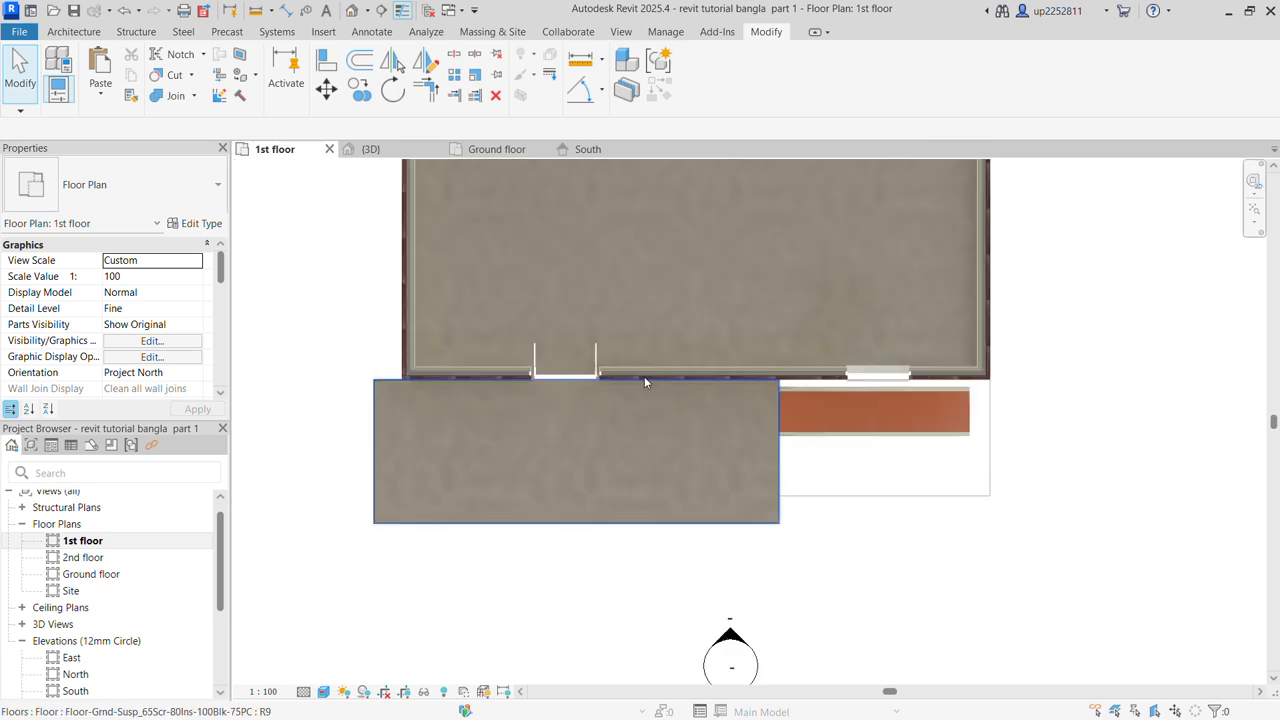
pyautogui.click(89, 33)
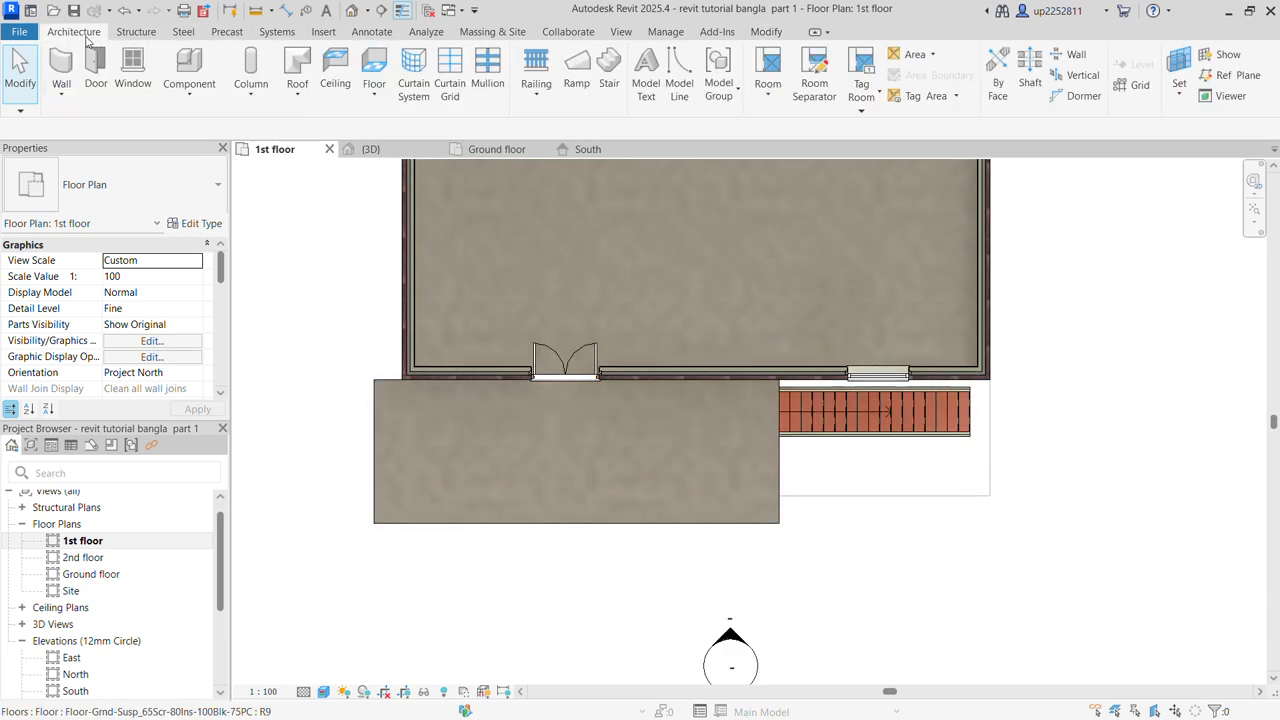
pyautogui.click(537, 70)
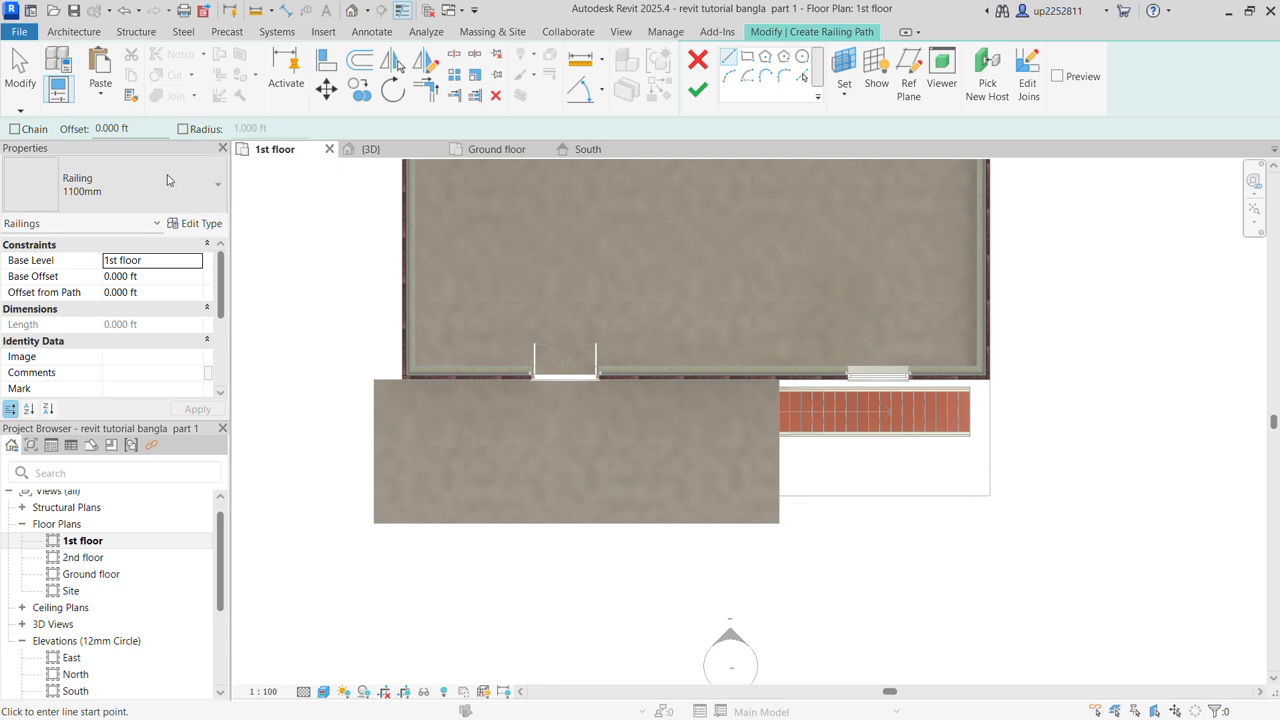
pyautogui.click(195, 172)
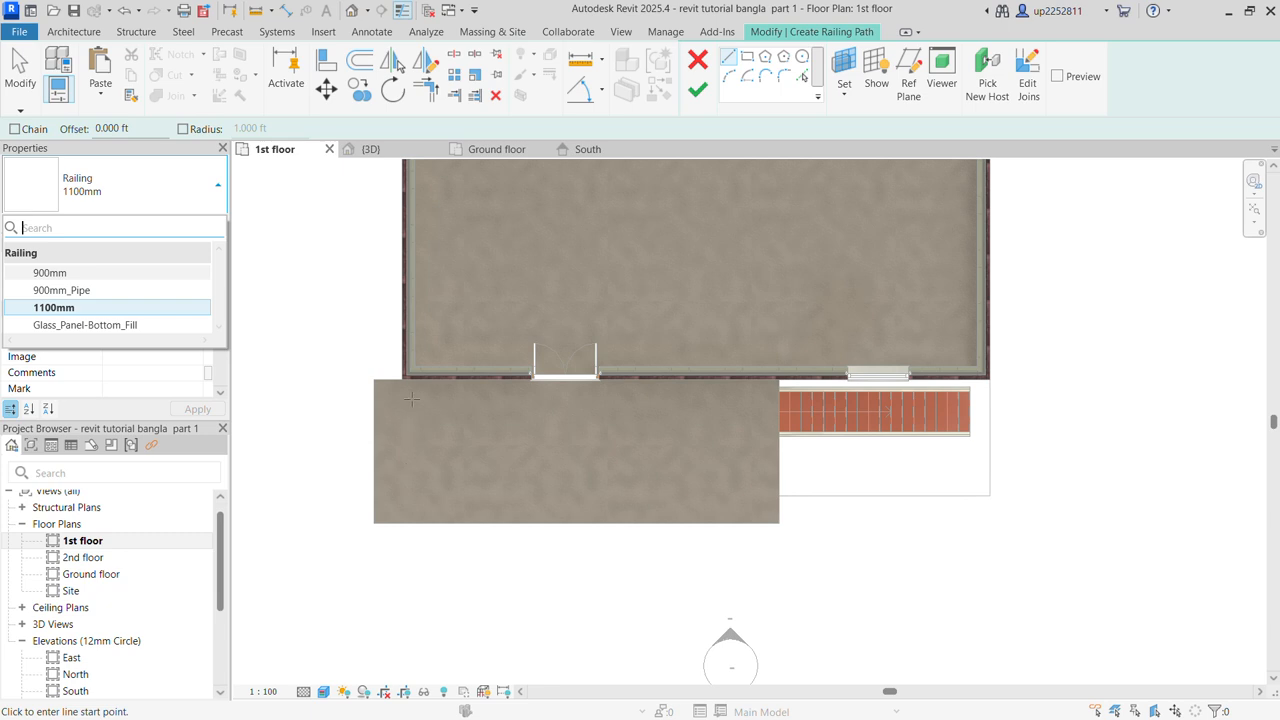
pyautogui.scroll(3, 411, 399)
pyautogui.click(393, 366)
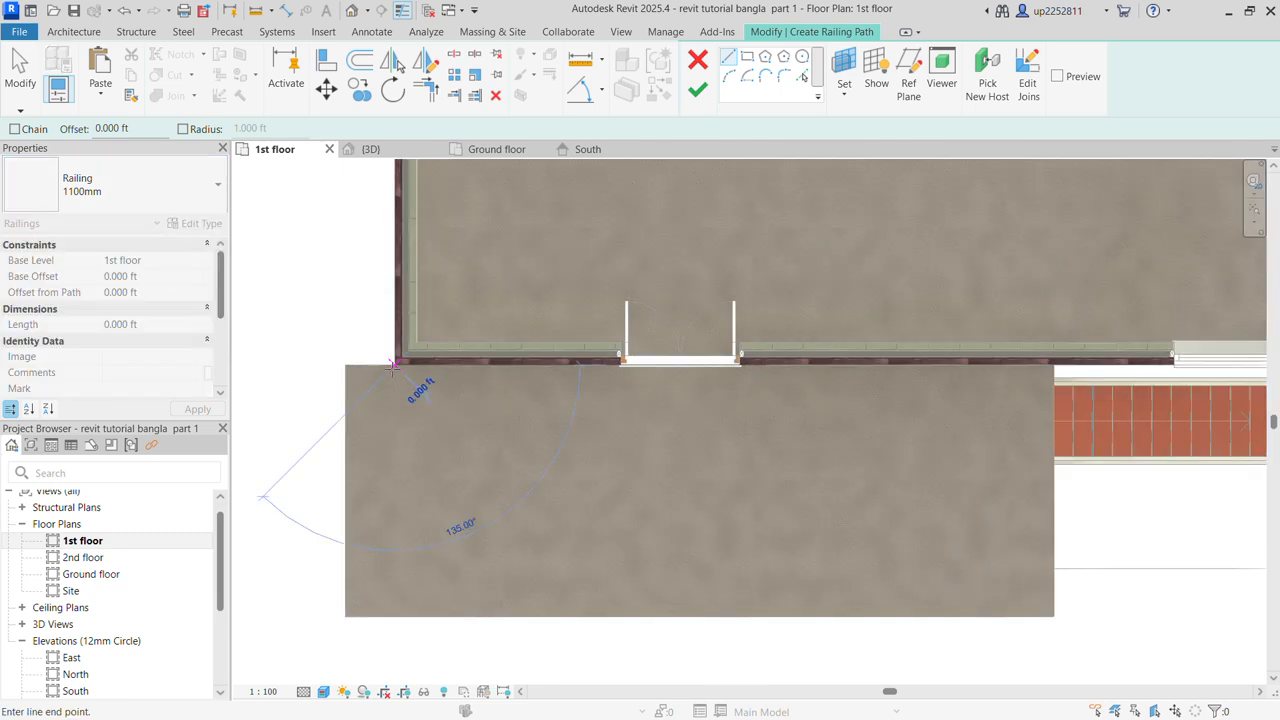
pyautogui.click(345, 365)
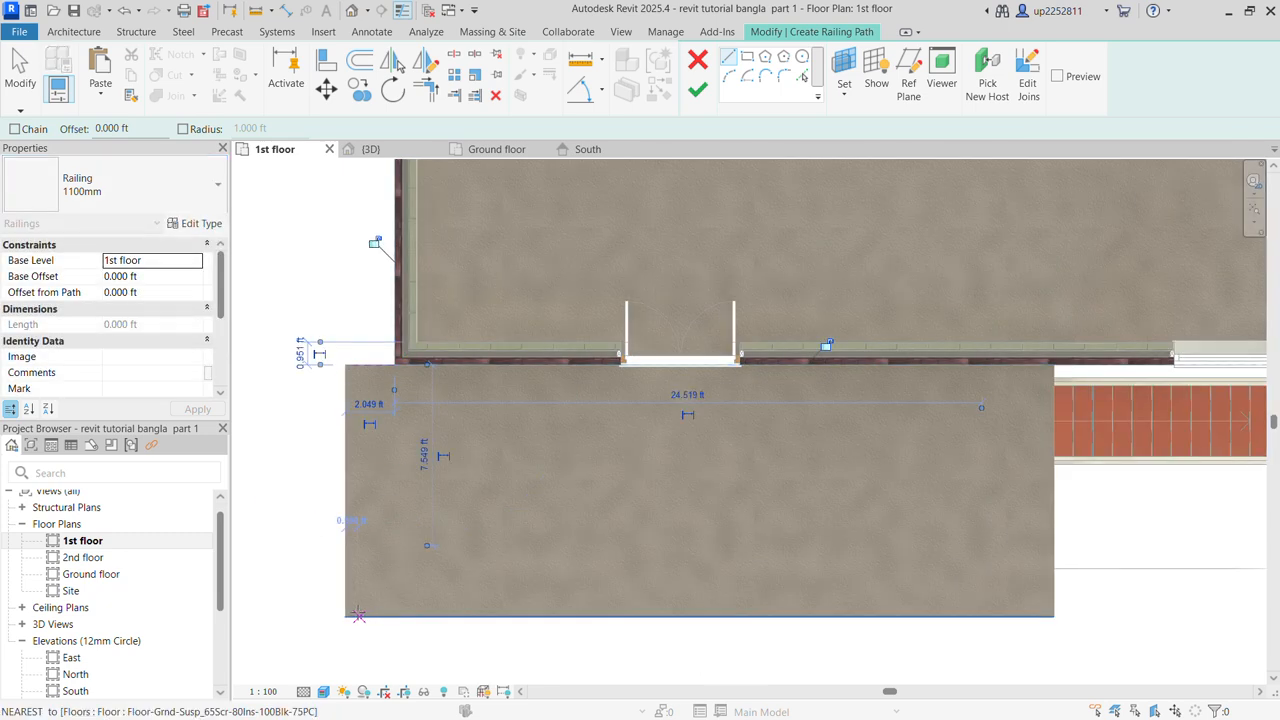
# Sketch the railing path along the balcony's front edge and the side edge away from the stair, finish the railing and show it in 3D
pyautogui.click(345, 616)
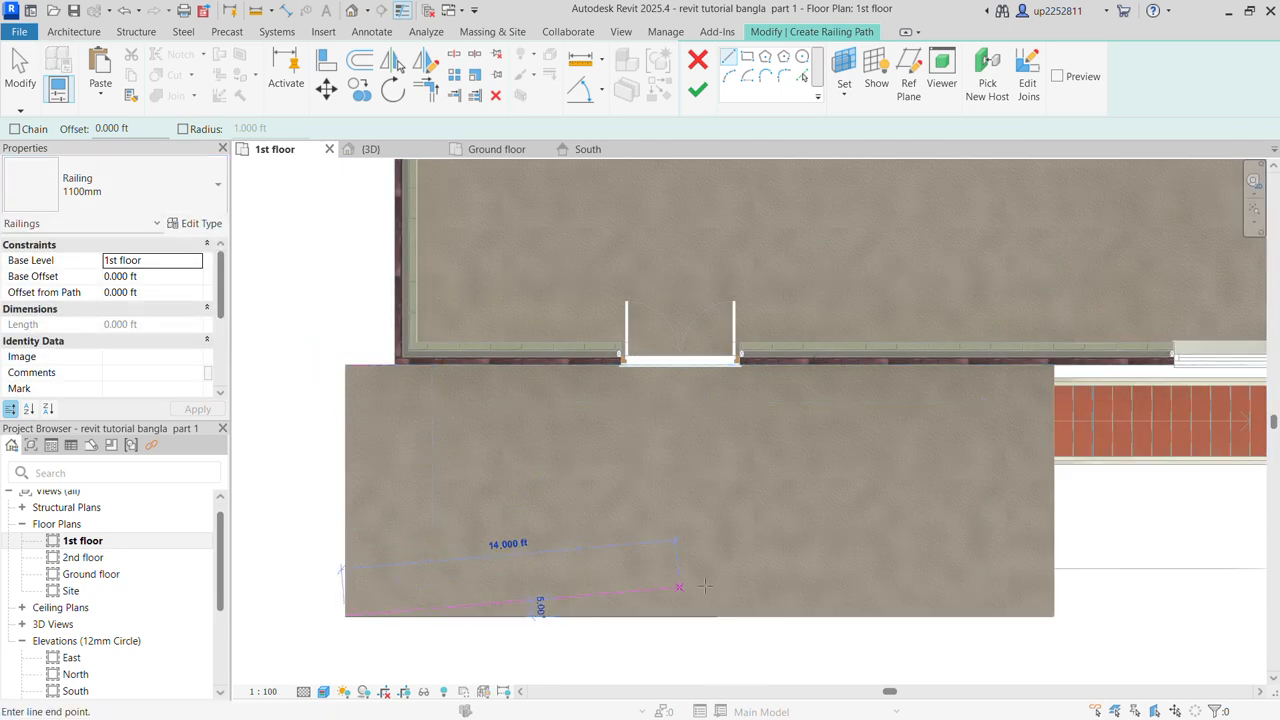
pyautogui.click(1054, 616)
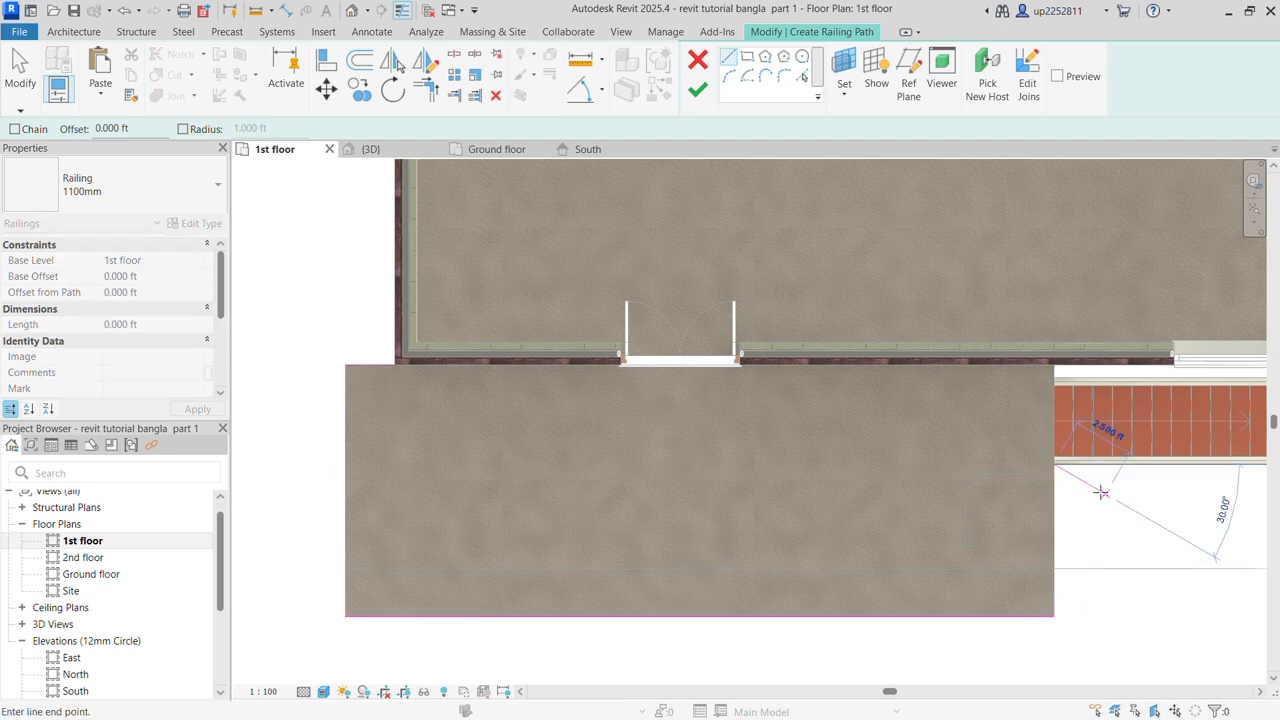
pyautogui.press('Escape')
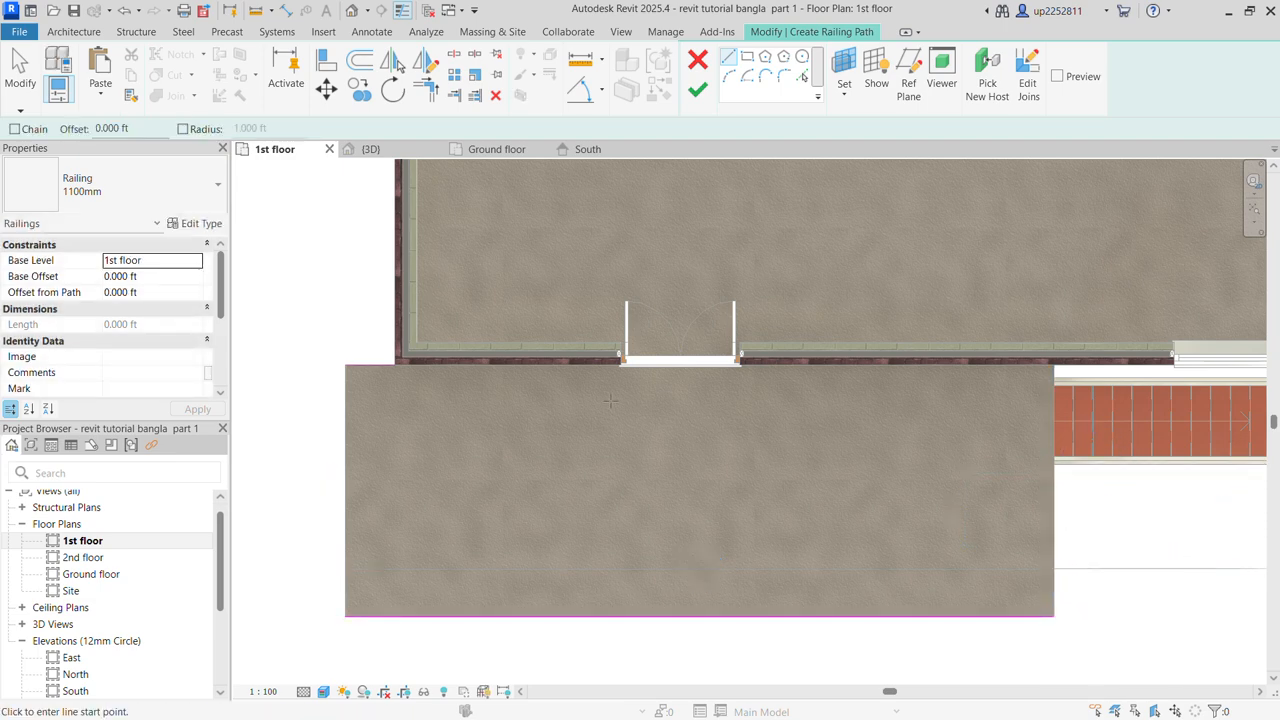
pyautogui.click(345, 364)
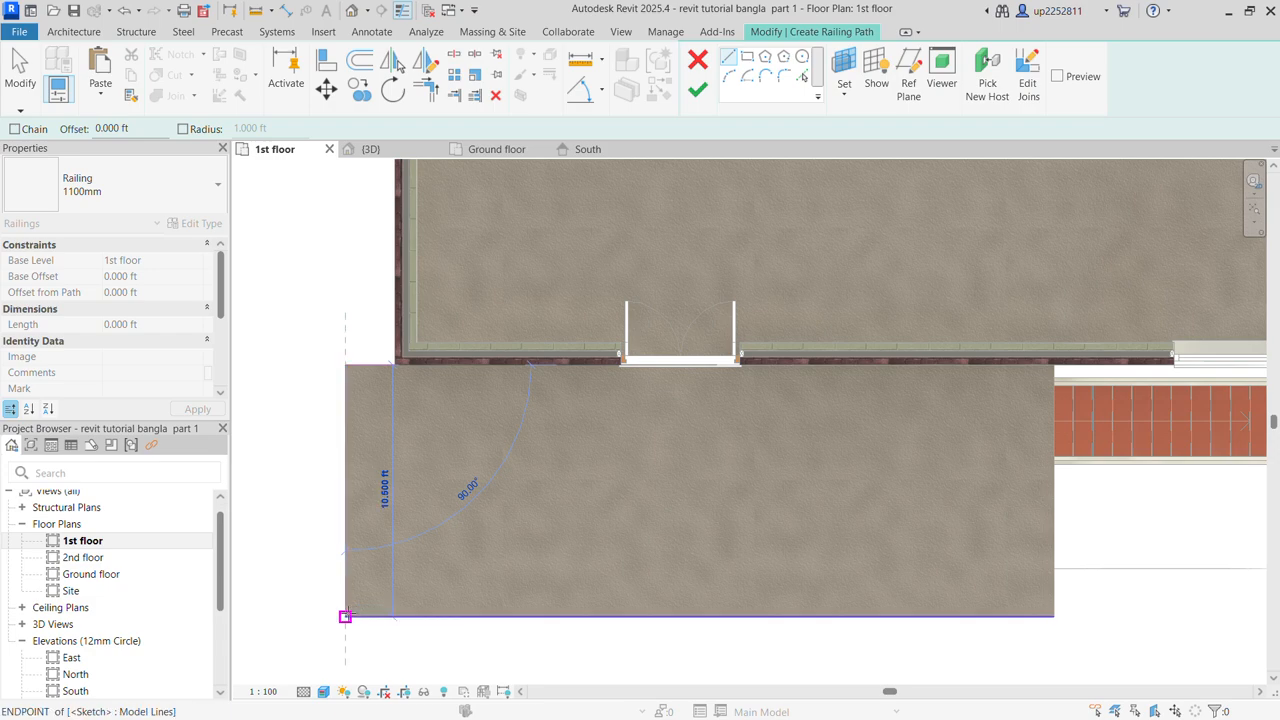
pyautogui.click(345, 616)
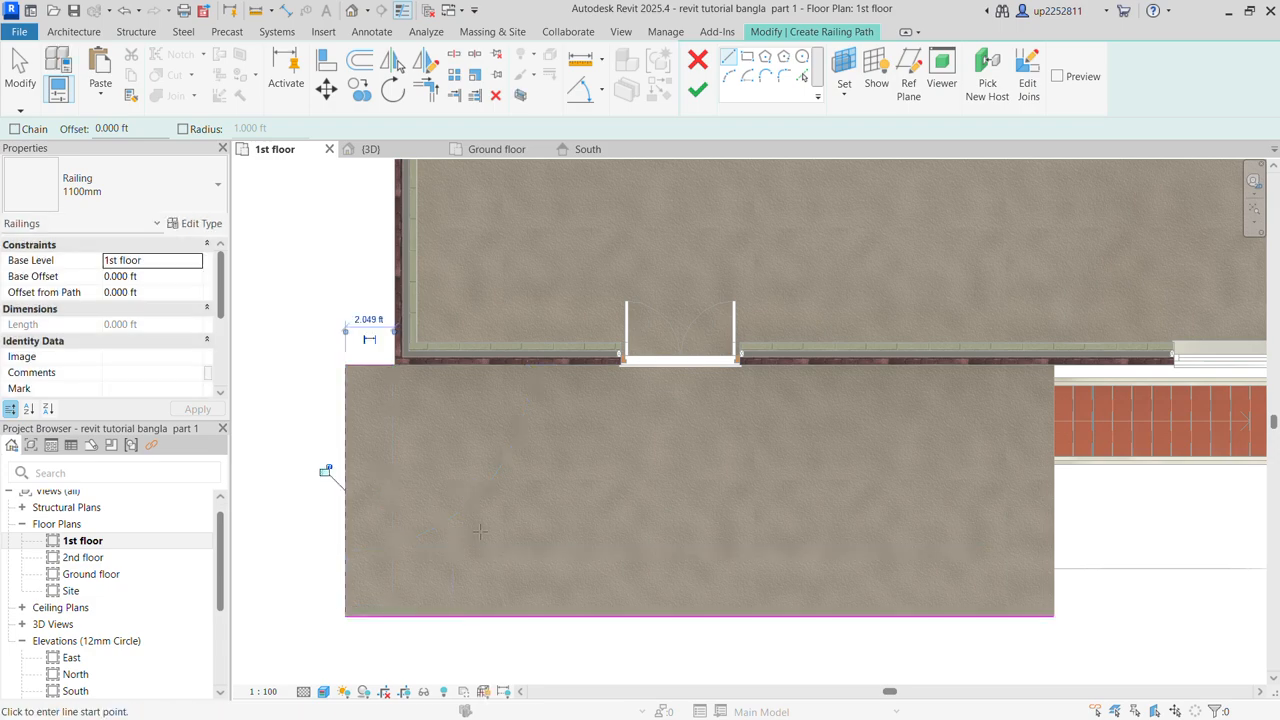
pyautogui.click(697, 90)
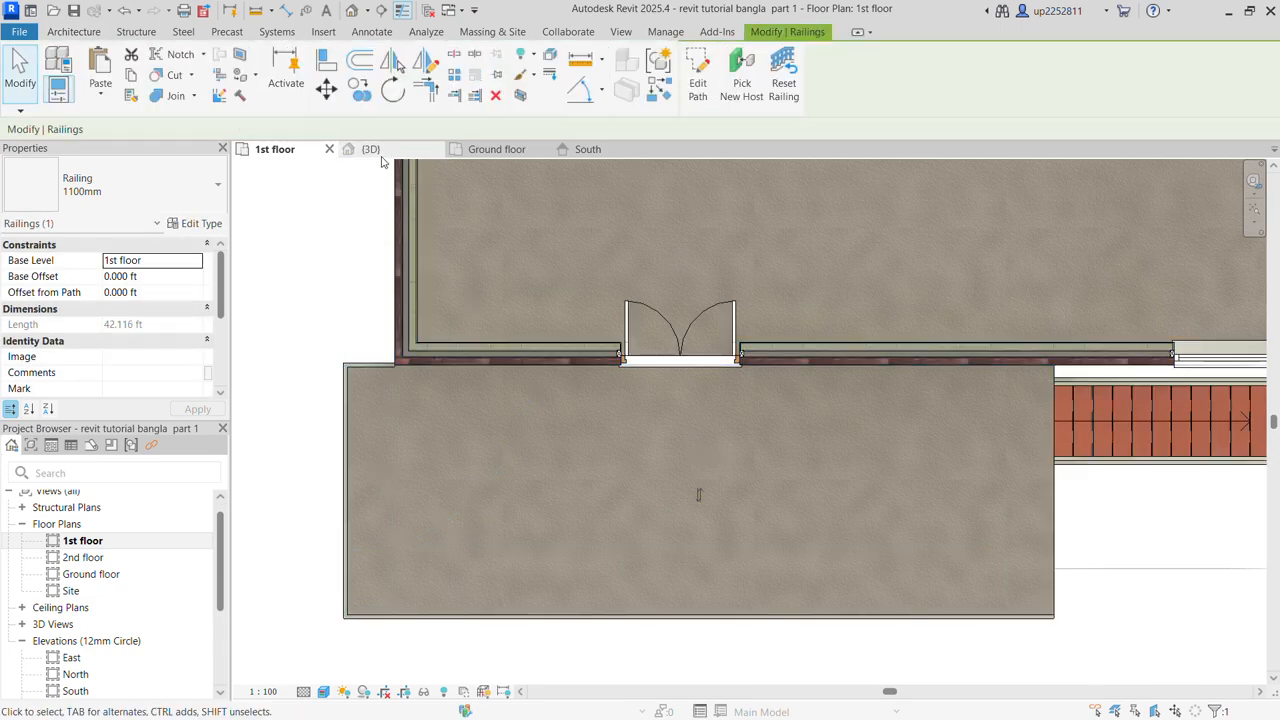
pyautogui.click(371, 149)
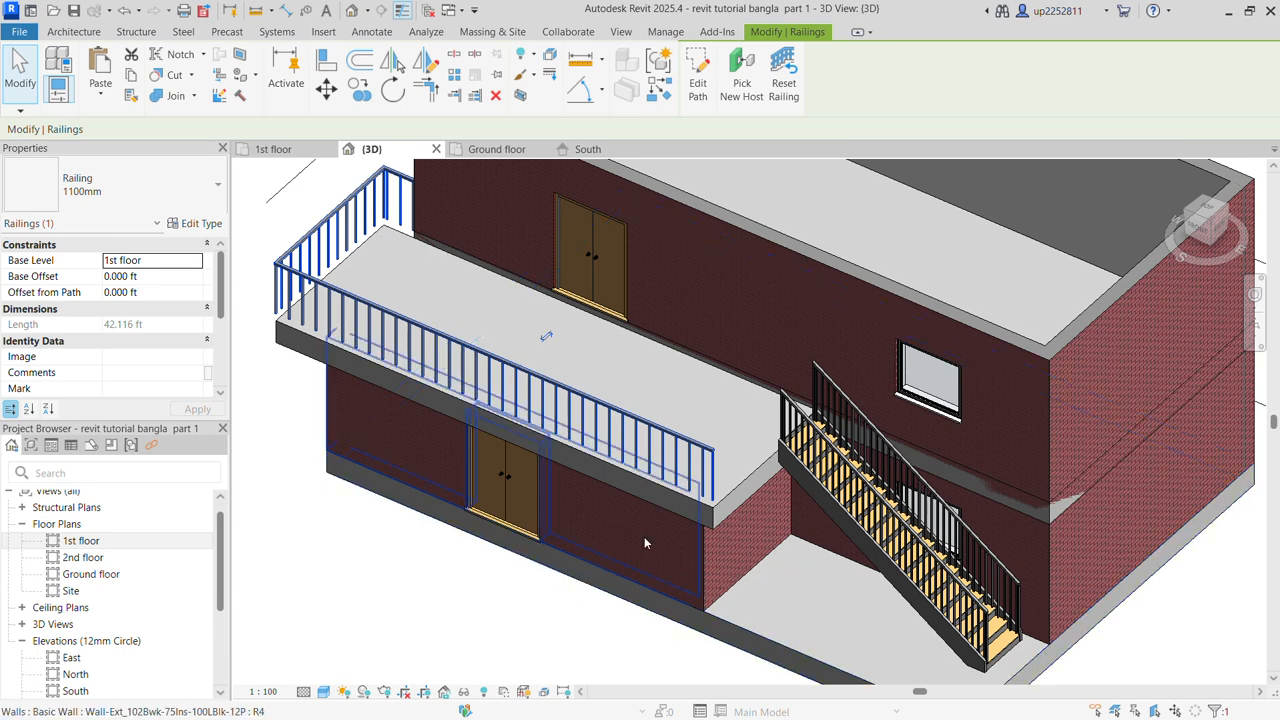
# Add a second 1100mm railing on the 1st floor, about 6.4 ft long, from the balcony's front corner to the stair's outer side, and show it in 3D
pyautogui.click(276, 149)
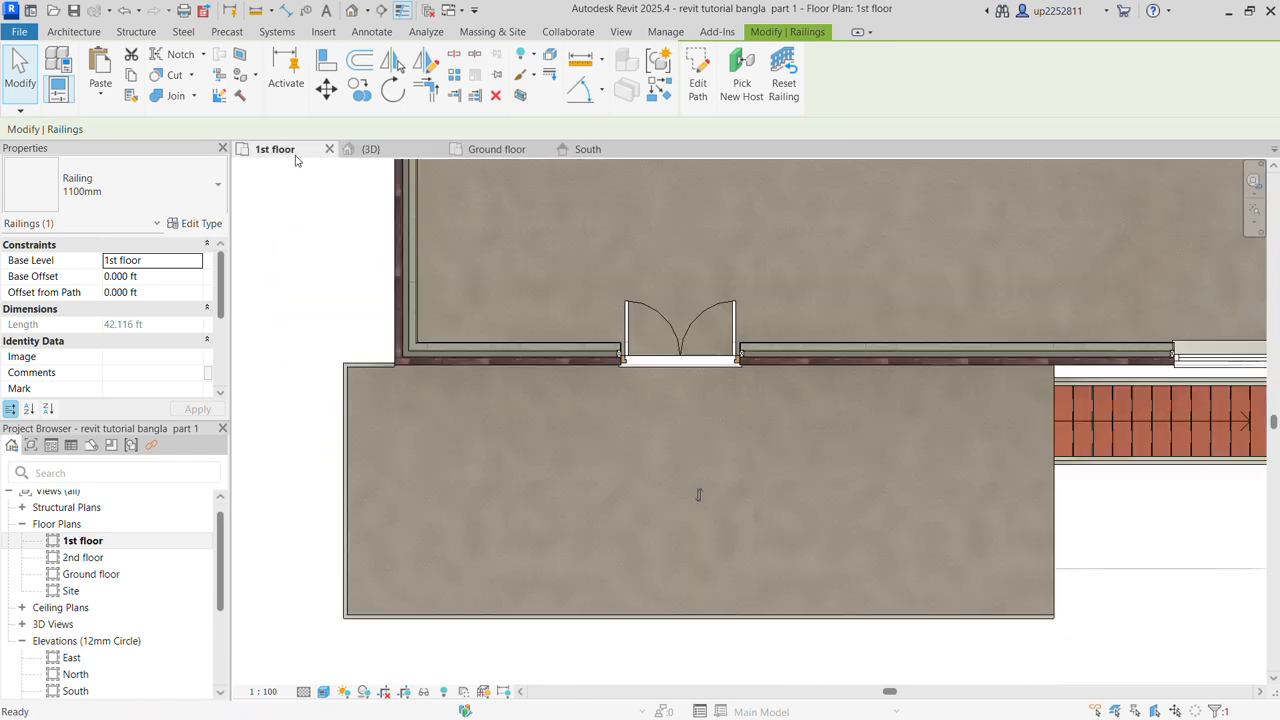
pyautogui.click(100, 34)
pyautogui.click(536, 83)
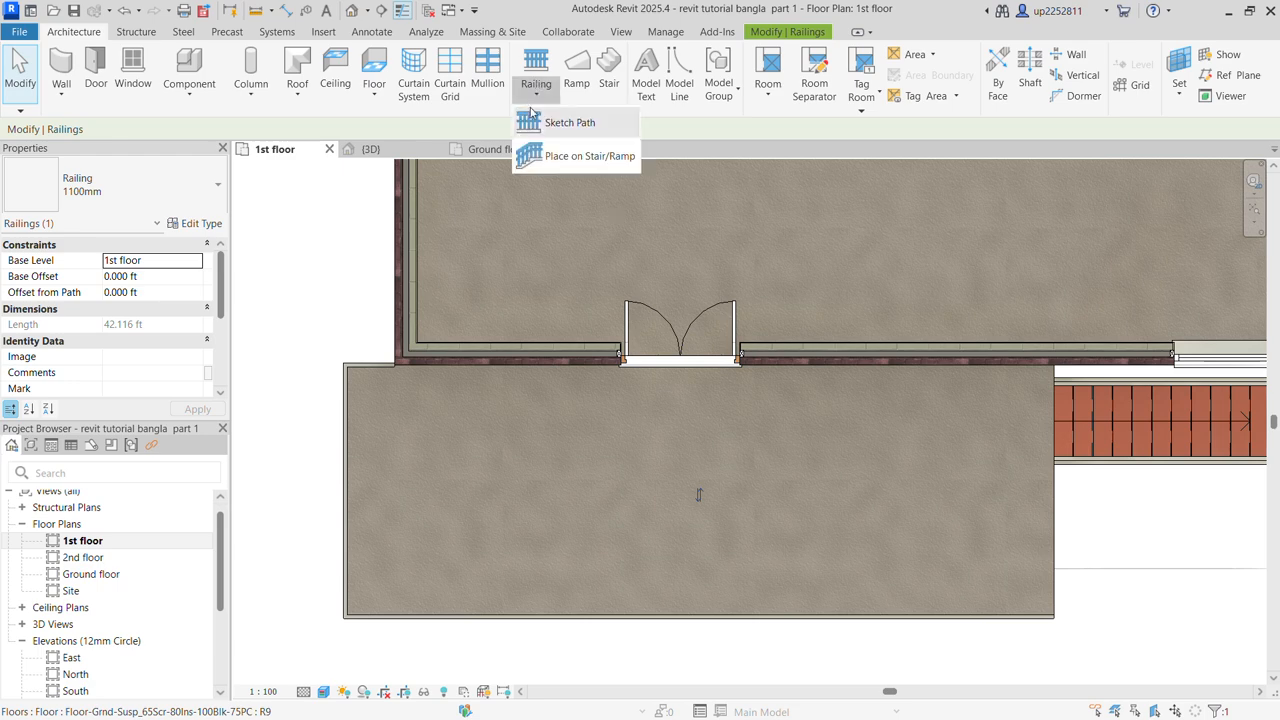
pyautogui.click(537, 67)
pyautogui.click(537, 67)
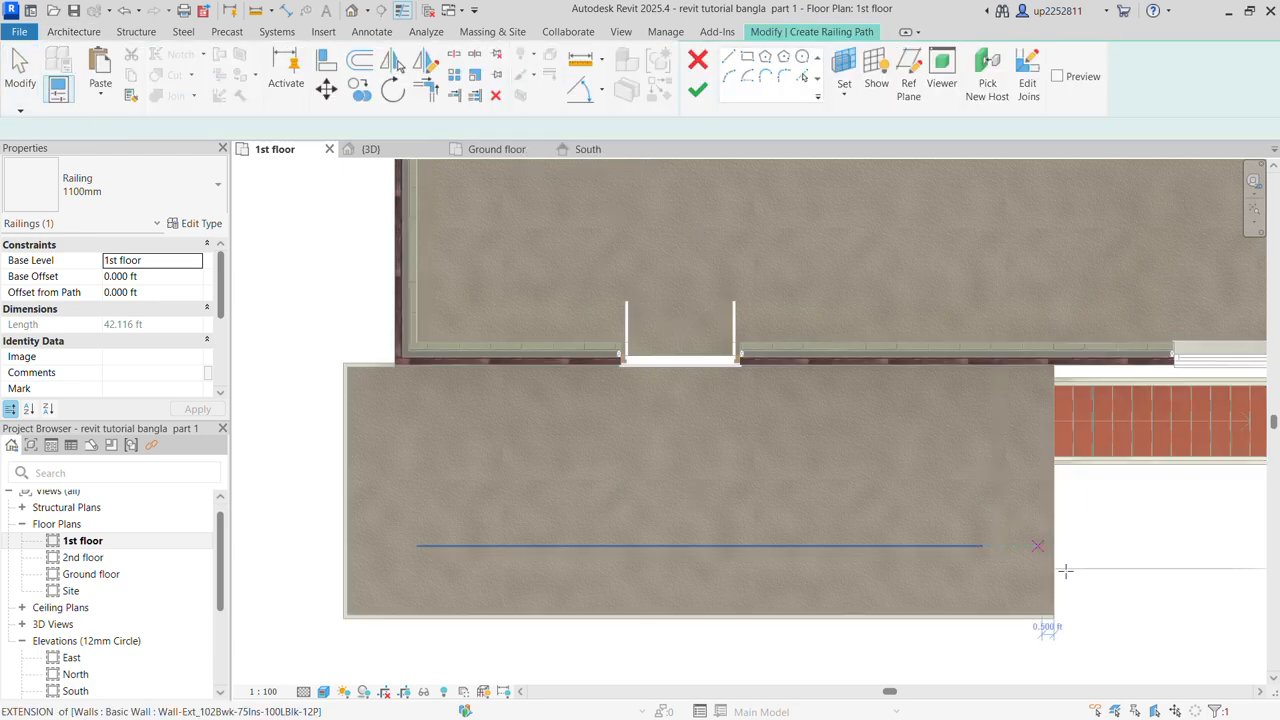
pyautogui.click(1054, 615)
pyautogui.click(1080, 510)
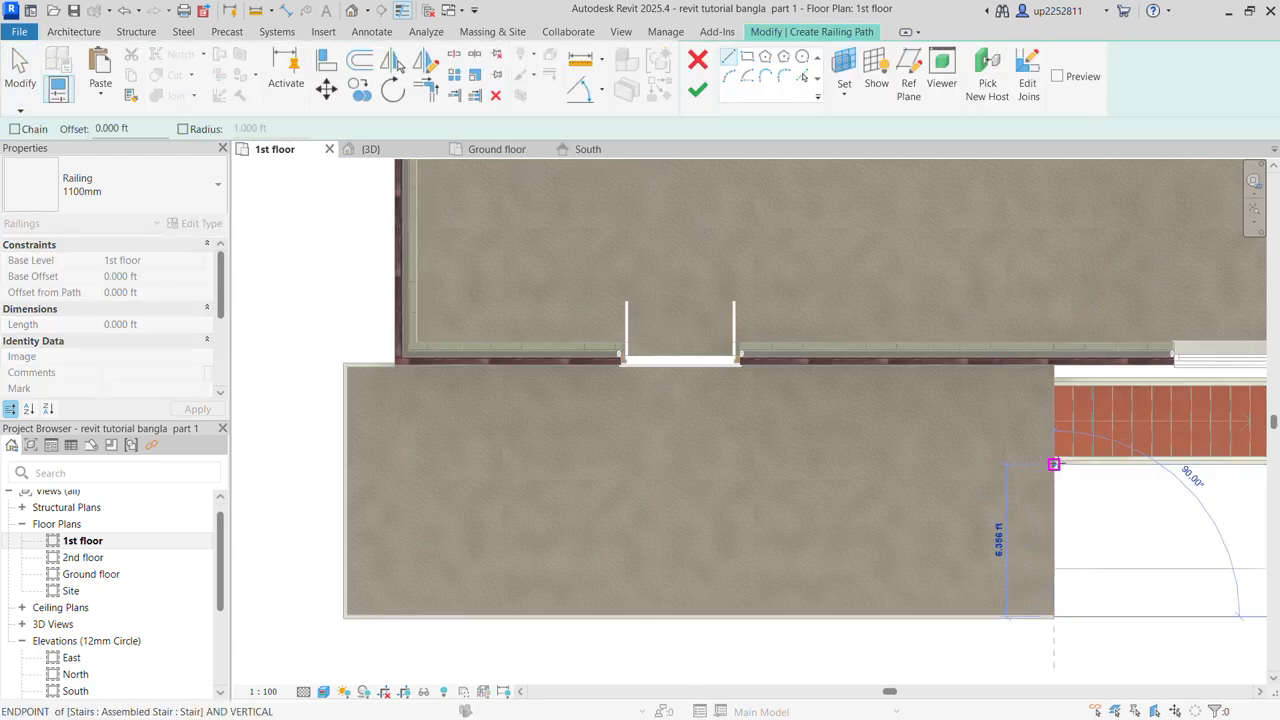
pyautogui.press('Escape')
pyautogui.press('Escape')
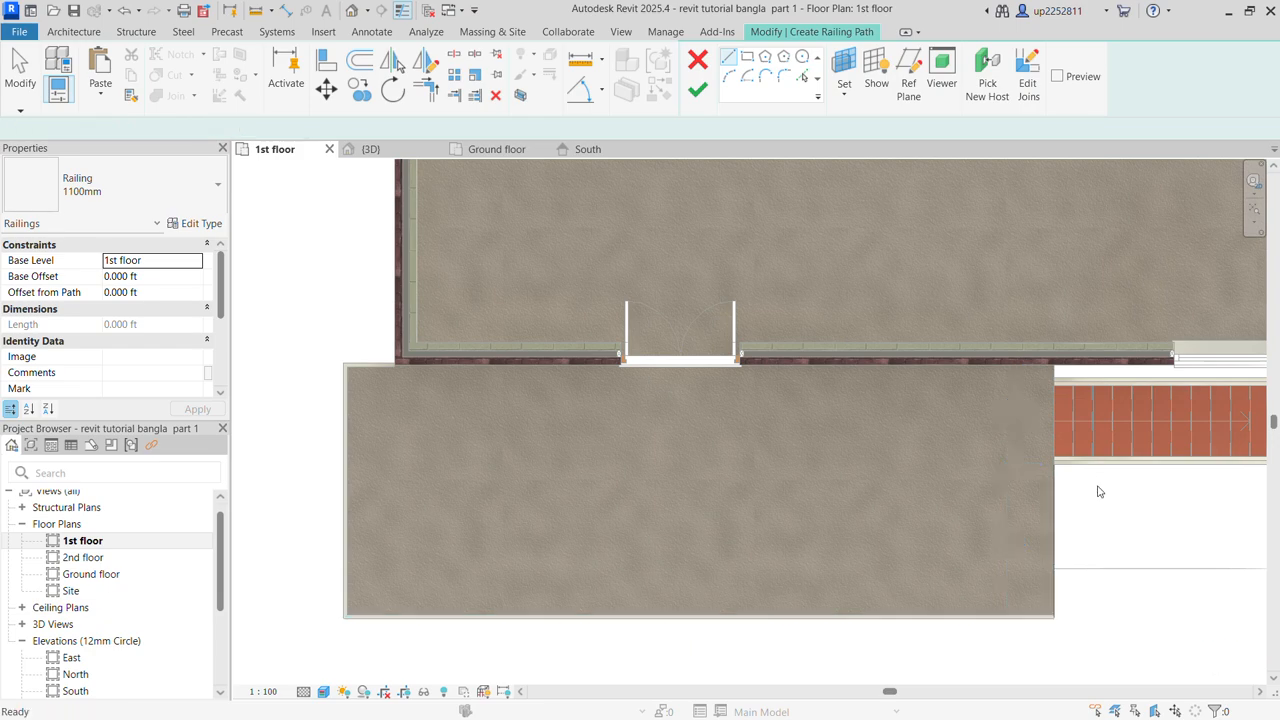
pyautogui.click(700, 93)
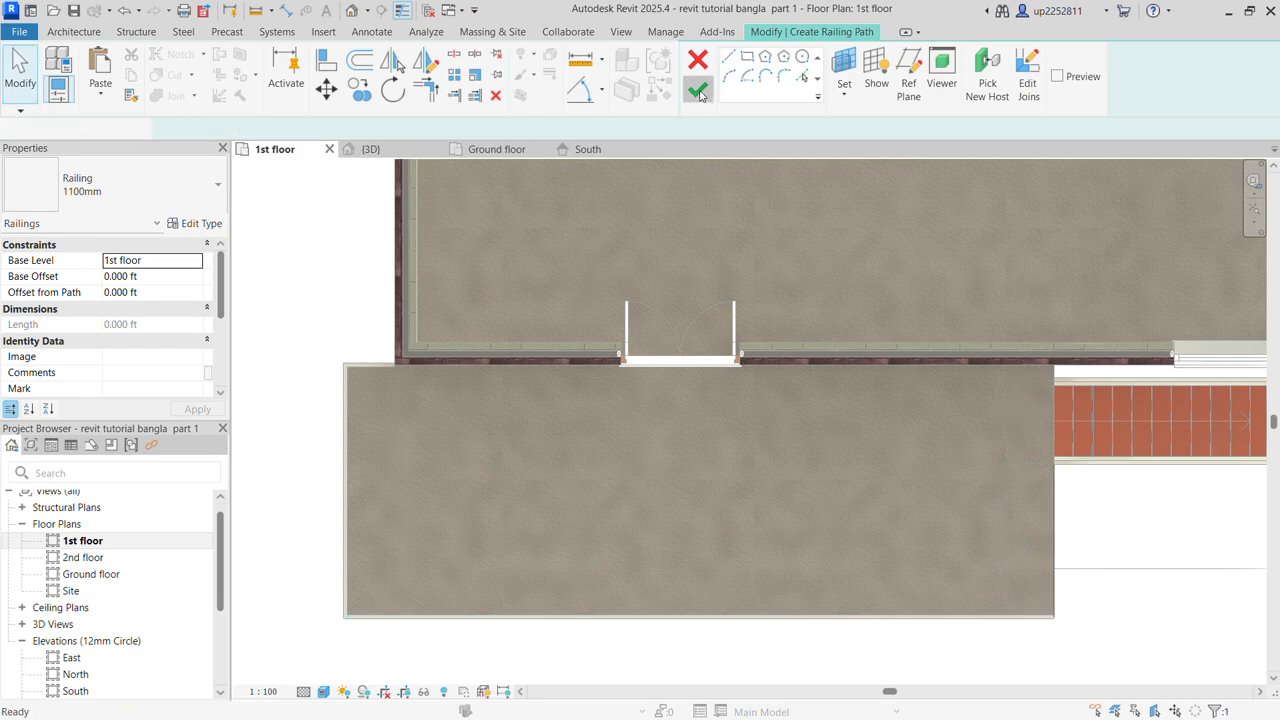
pyautogui.click(370, 149)
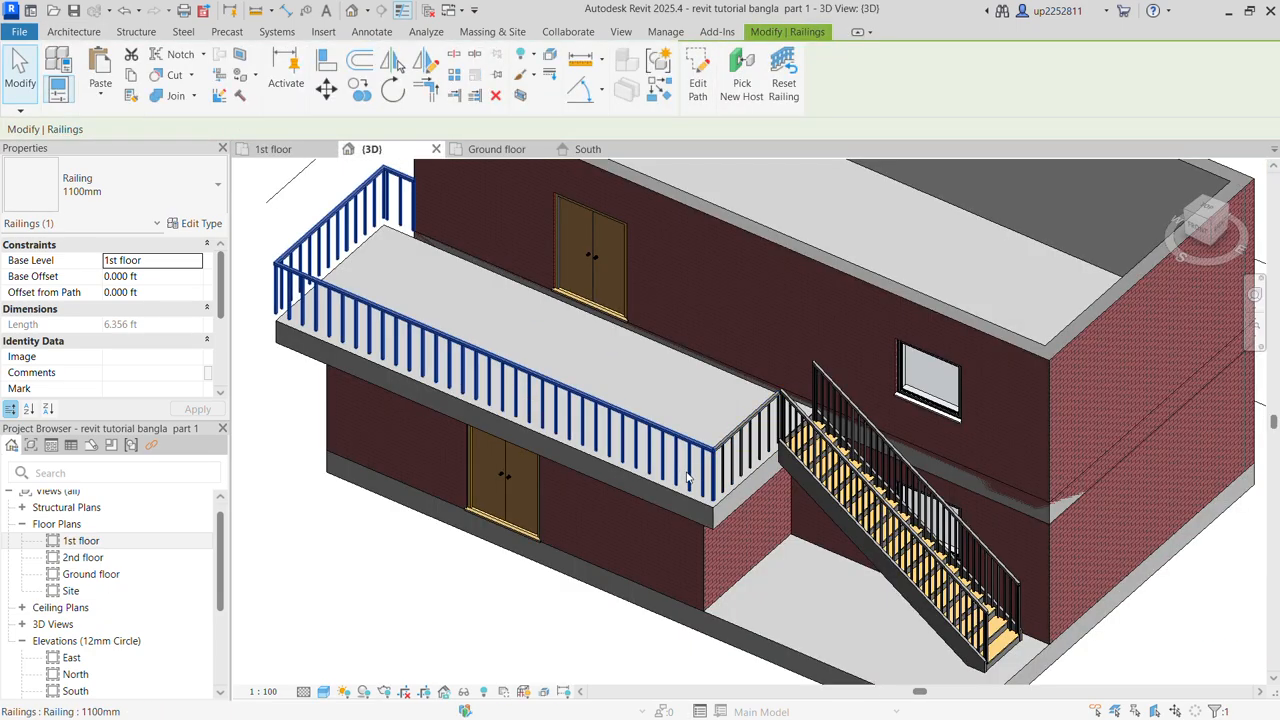
# Deselect the railing and display the balcony's outer corner in the 3D view with a realistic visual style
pyautogui.press('Escape')
pyautogui.scroll(-3, 642, 510)
pyautogui.keyDown('shift'); pyautogui.moveTo(551, 579); pyautogui.dragTo(638, 518, button='middle'); pyautogui.keyUp('shift')
pyautogui.scroll(3, 472, 553)
pyautogui.keyDown('shift'); pyautogui.moveTo(472, 553); pyautogui.dragTo(808, 503, button='middle'); pyautogui.keyUp('shift')
pyautogui.moveTo(845, 478); pyautogui.dragTo(665, 475, button='middle')
pyautogui.click(326, 692)
pyautogui.click(336, 675)
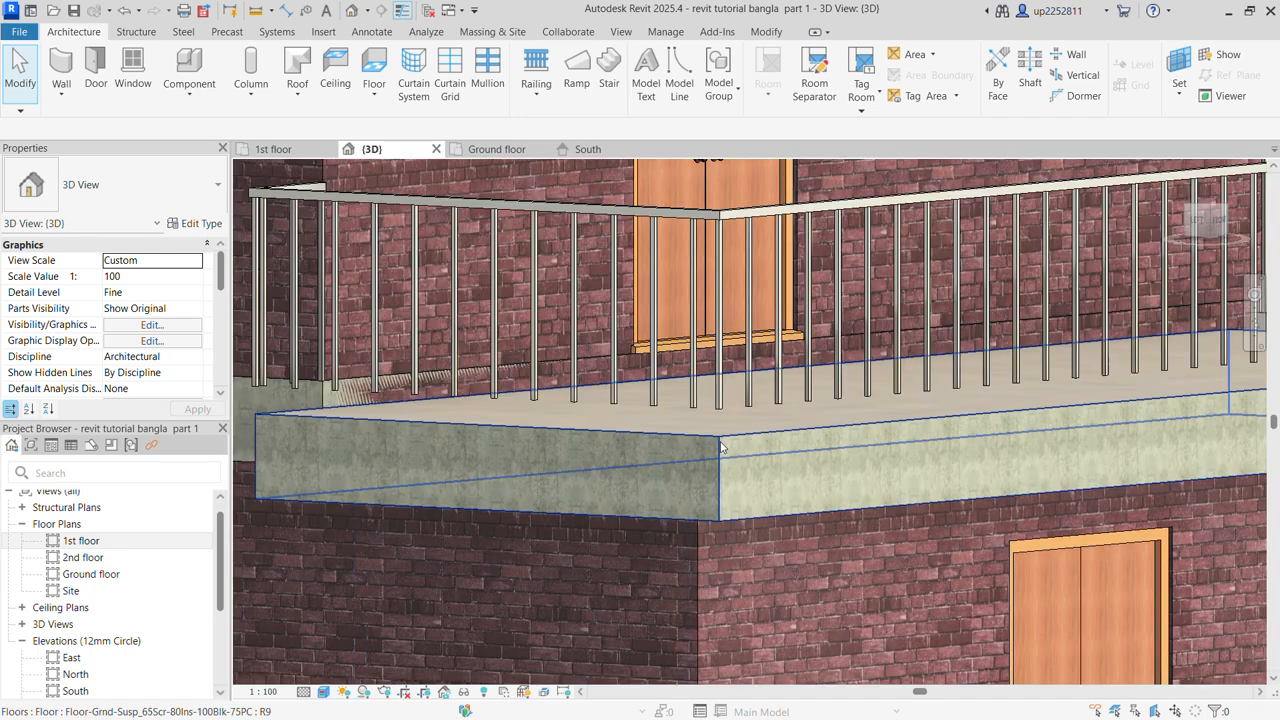
# Examine the gap between the long balcony railing's balusters and the slab surface from several angles
pyautogui.scroll(4, 799, 515)
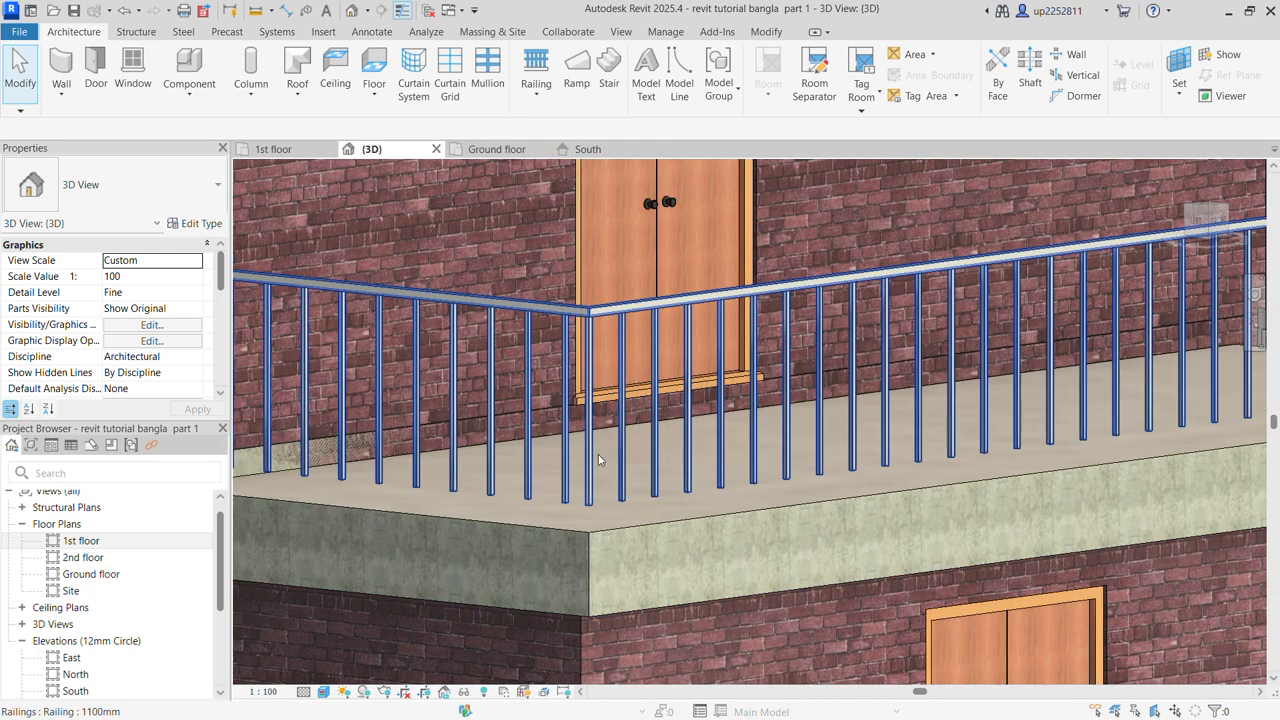
pyautogui.click(598, 454)
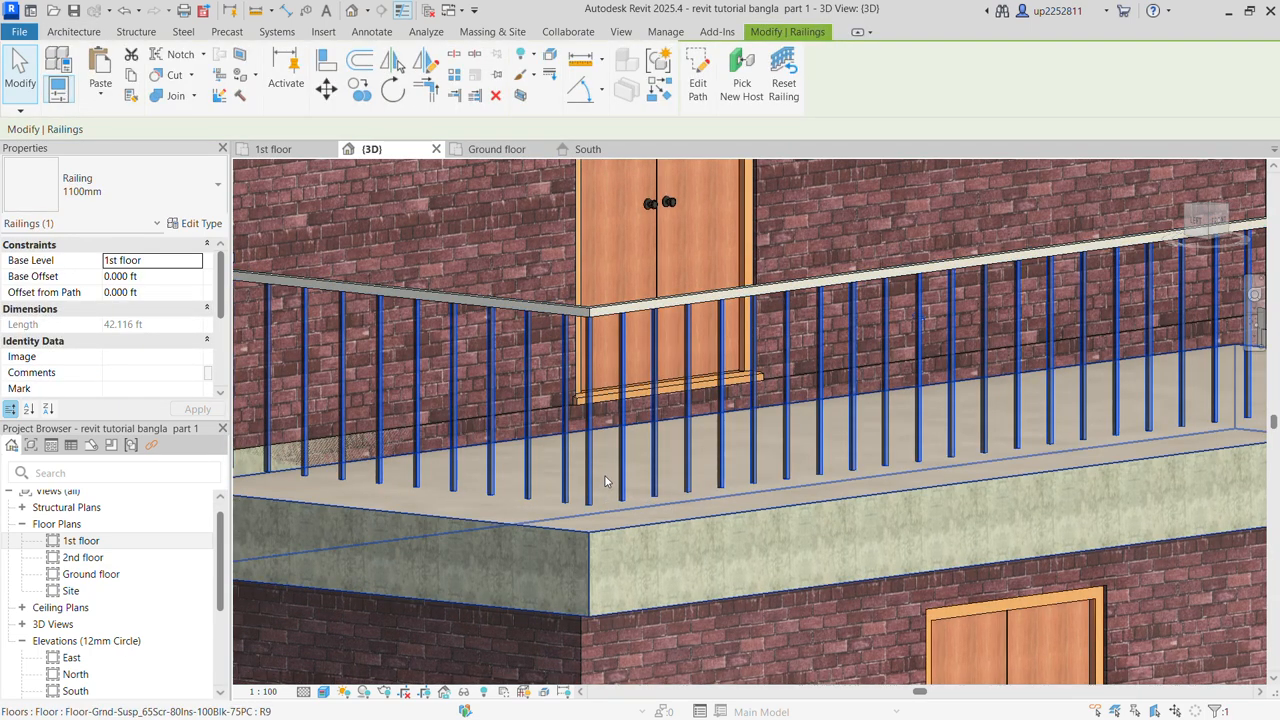
pyautogui.scroll(-2, 605, 478)
pyautogui.scroll(-2, 661, 519)
pyautogui.moveTo(630, 566)
pyautogui.keyDown('shift'); pyautogui.mouseDown(button='middle')
pyautogui.moveTo(683, 578)
pyautogui.moveTo(618, 554)
pyautogui.mouseUp(button='middle'); pyautogui.keyUp('shift')
pyautogui.scroll(3, 413, 505)
pyautogui.keyDown('shift'); pyautogui.moveTo(413, 505); pyautogui.dragTo(496, 481, button='middle'); pyautogui.keyUp('shift')
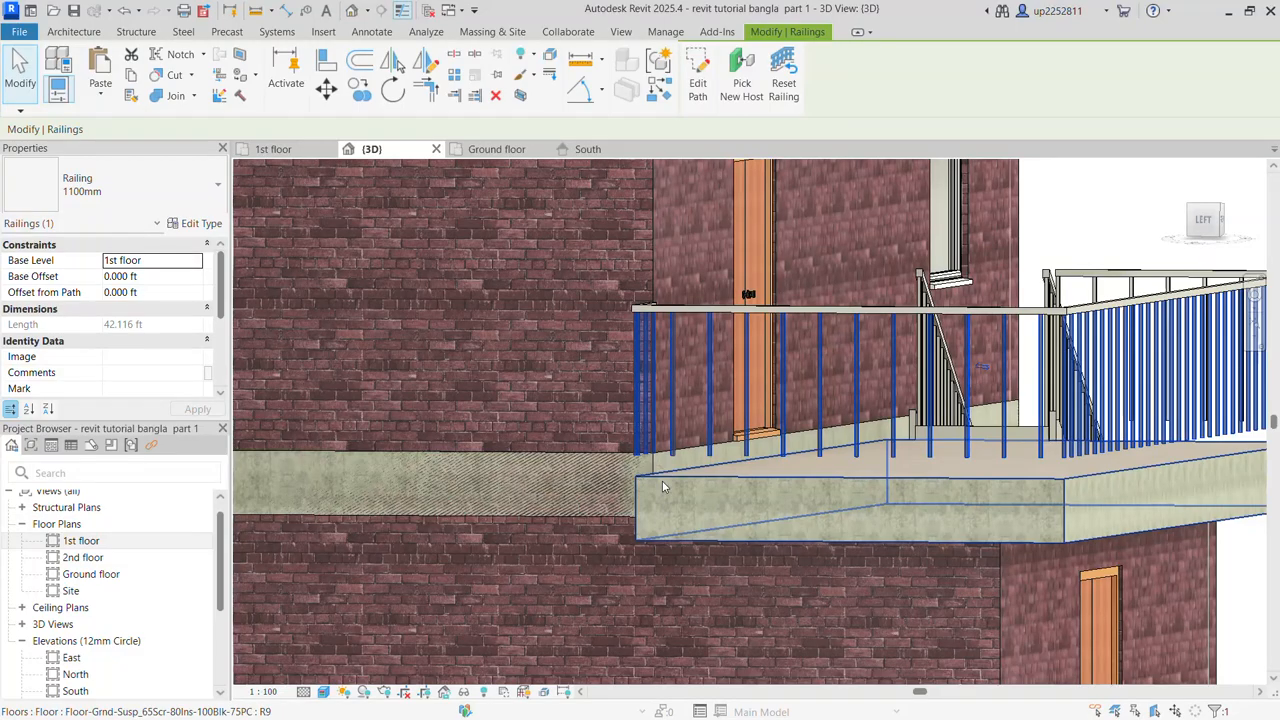
pyautogui.scroll(2, 662, 481)
pyautogui.keyDown('shift'); pyautogui.moveTo(661, 484); pyautogui.dragTo(691, 524, button='middle'); pyautogui.keyUp('shift')
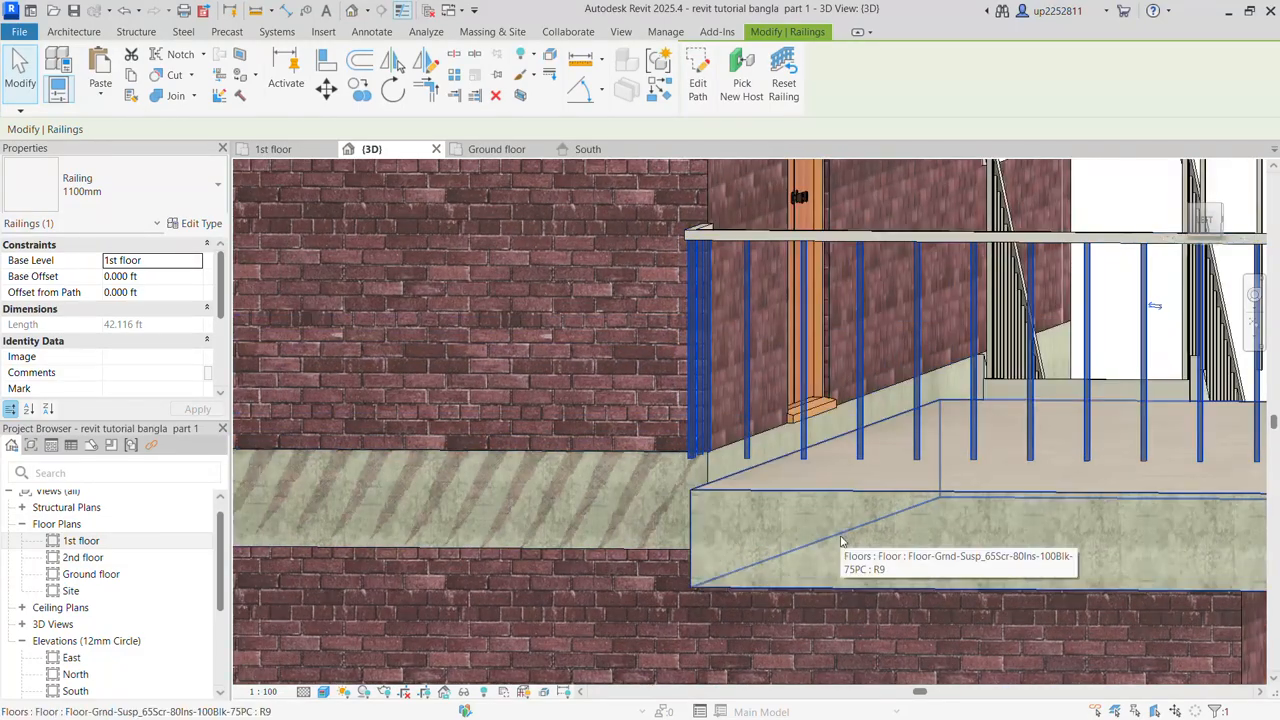
pyautogui.keyDown('shift'); pyautogui.moveTo(830, 540); pyautogui.dragTo(917, 571, button='middle'); pyautogui.keyUp('shift')
# Check the balcony slab's height offset and set the long balcony railing's base offset to -0.5 ft
pyautogui.click(917, 571)
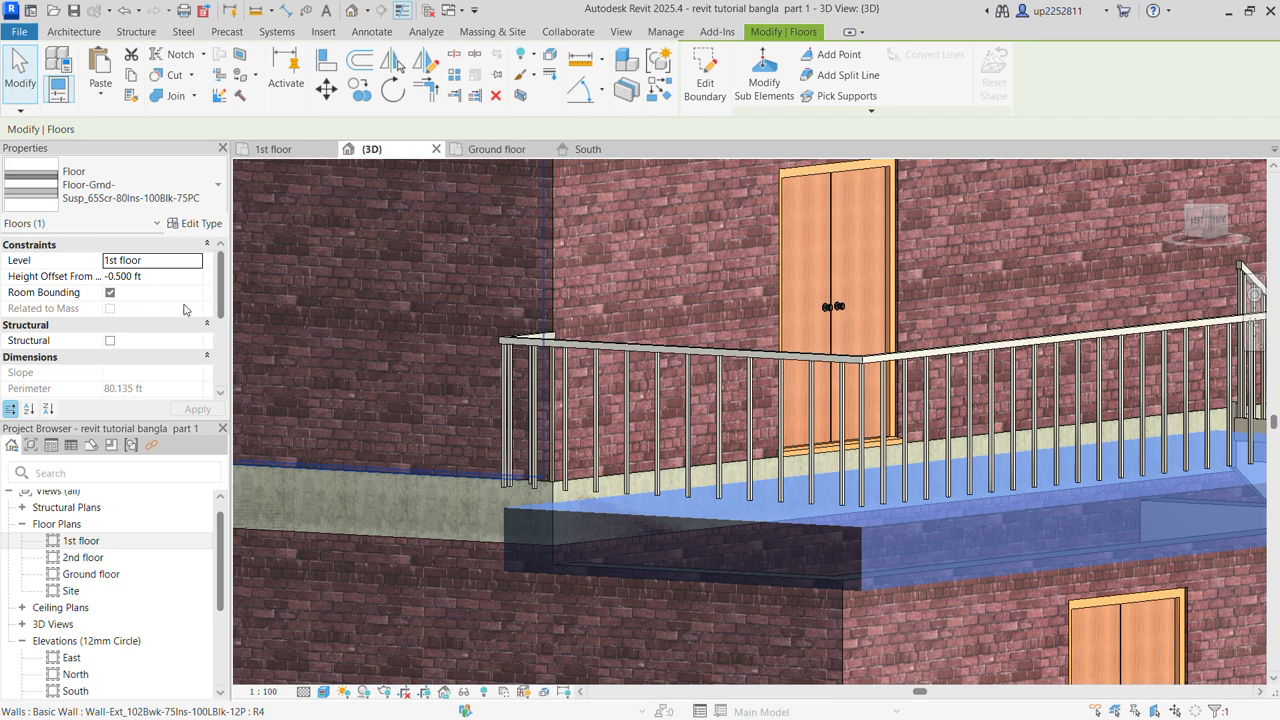
pyautogui.click(712, 434)
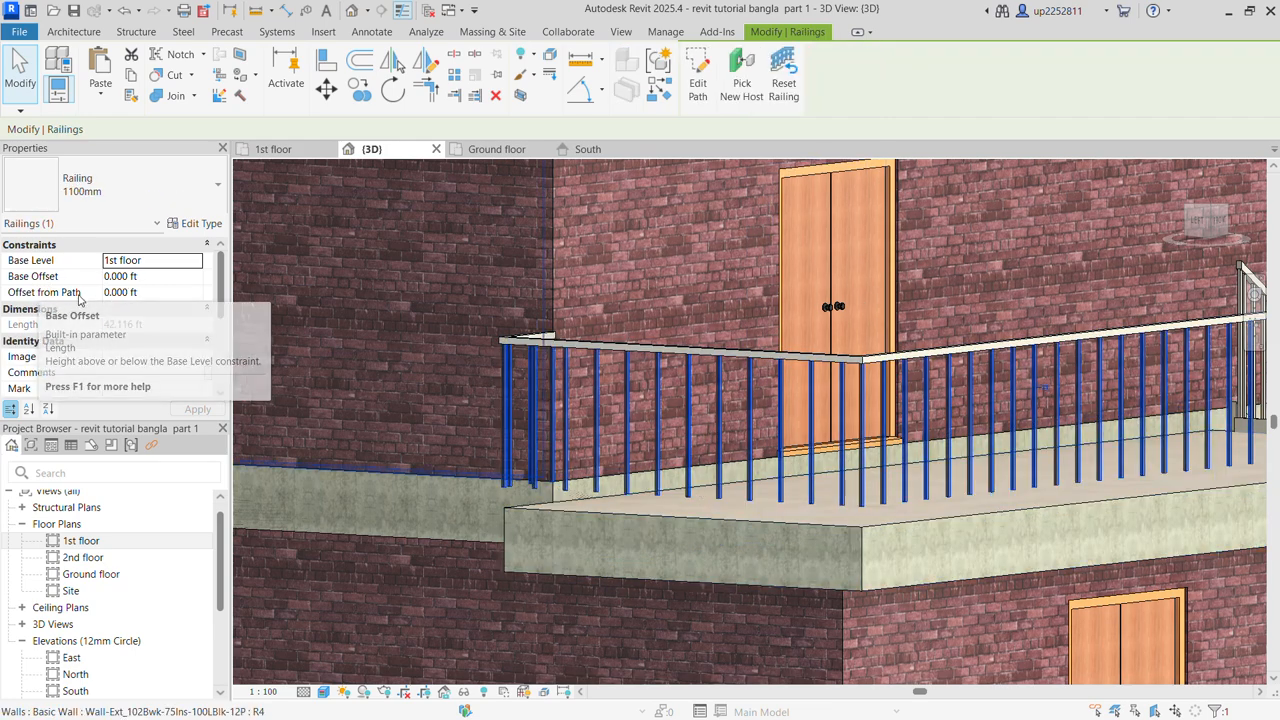
pyautogui.click(134, 277)
pyautogui.moveTo(143, 277); pyautogui.dragTo(78, 289)
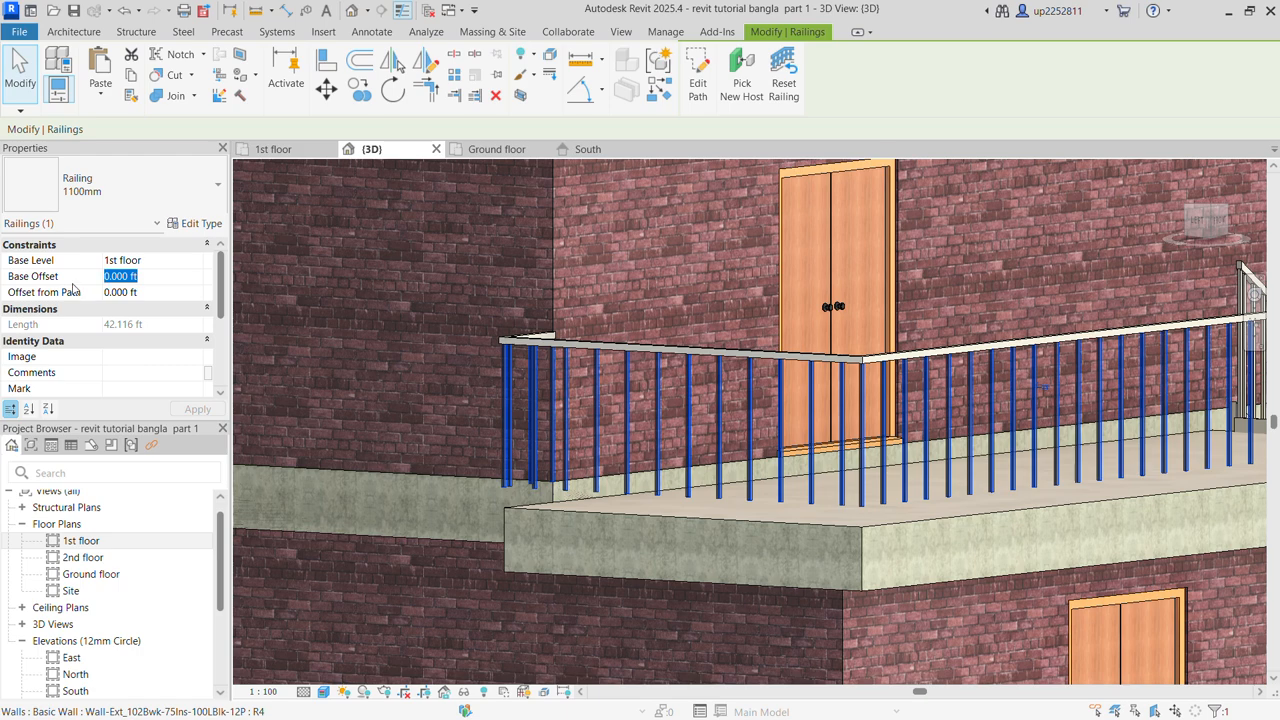
pyautogui.write('-0.5')
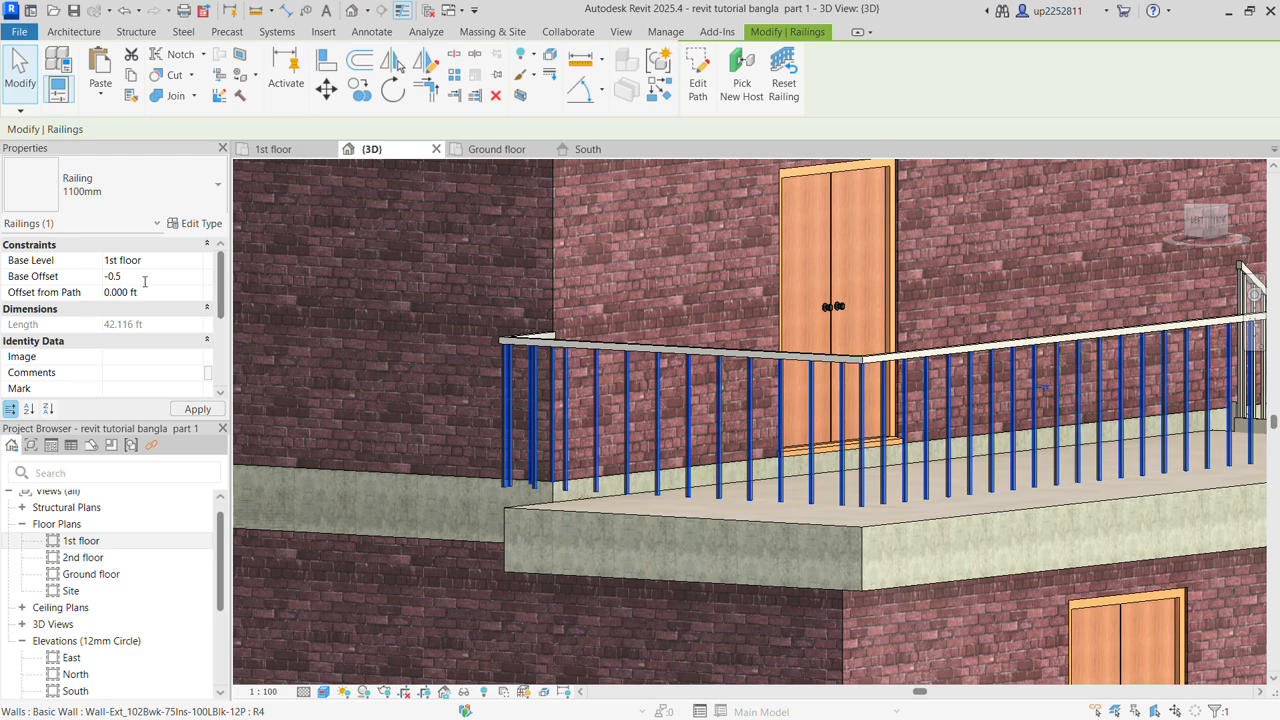
pyautogui.press('Return')
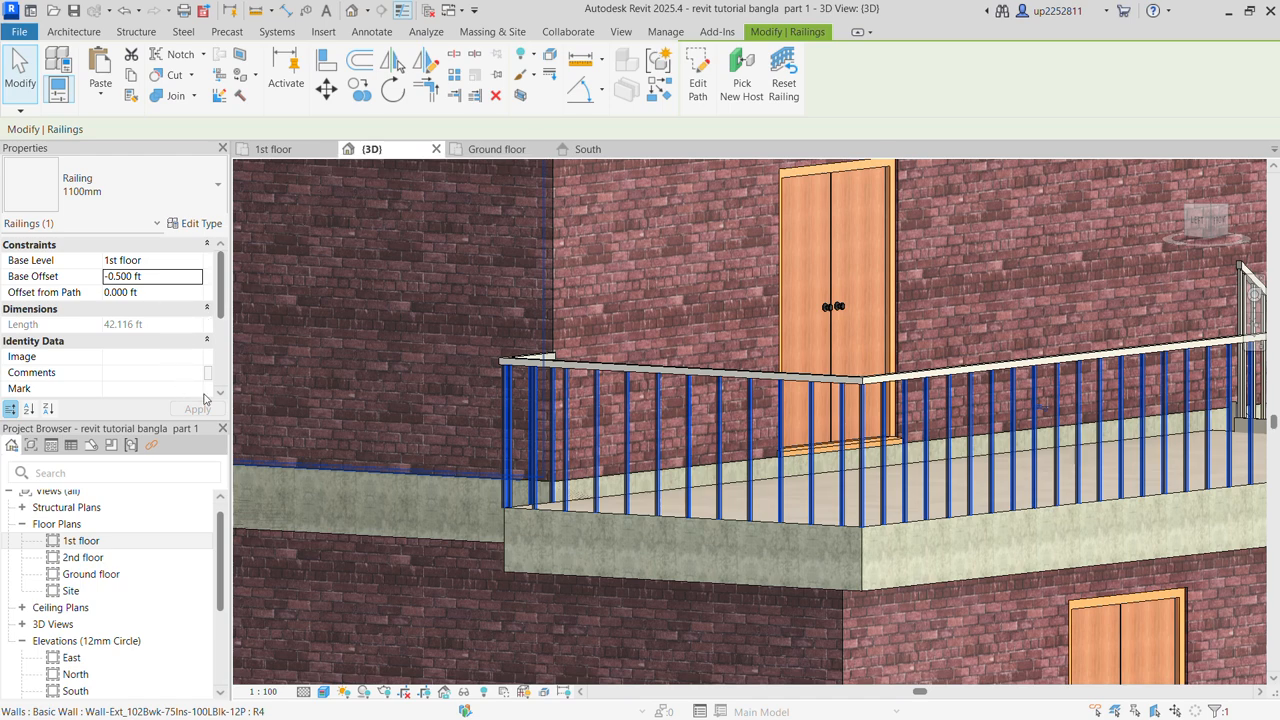
pyautogui.press('Return')
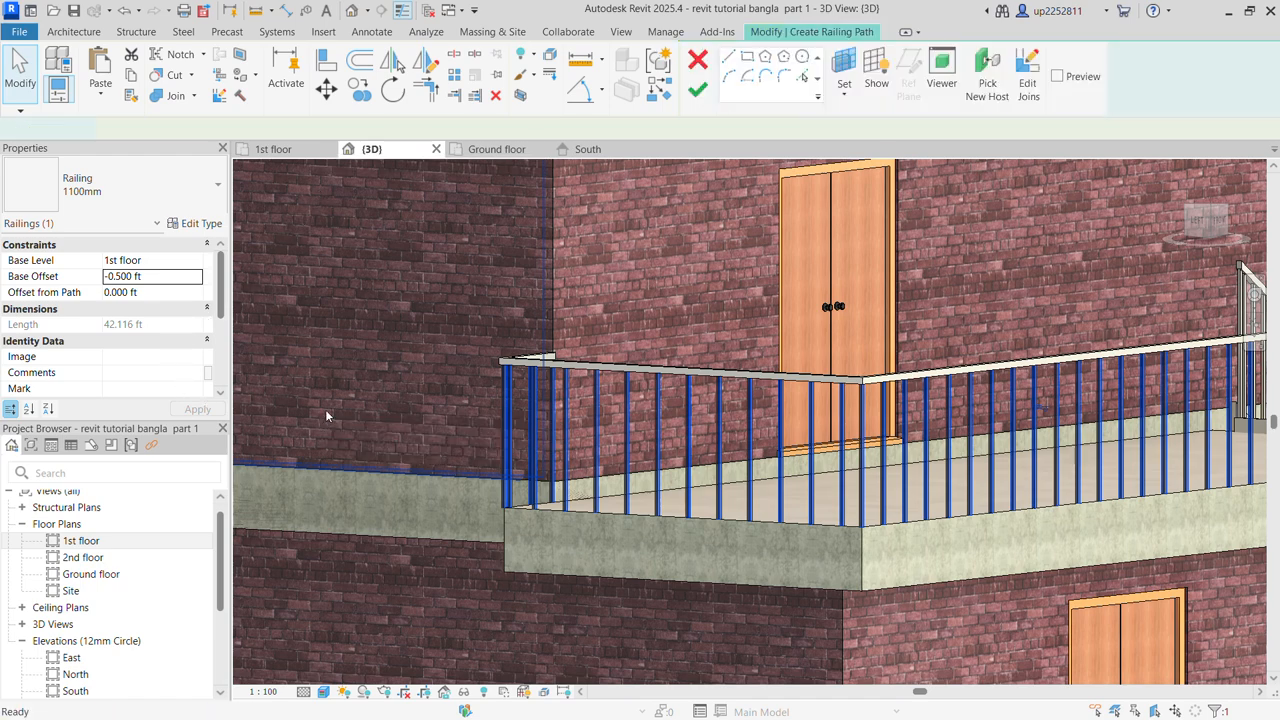
pyautogui.scroll(-3, 677, 590)
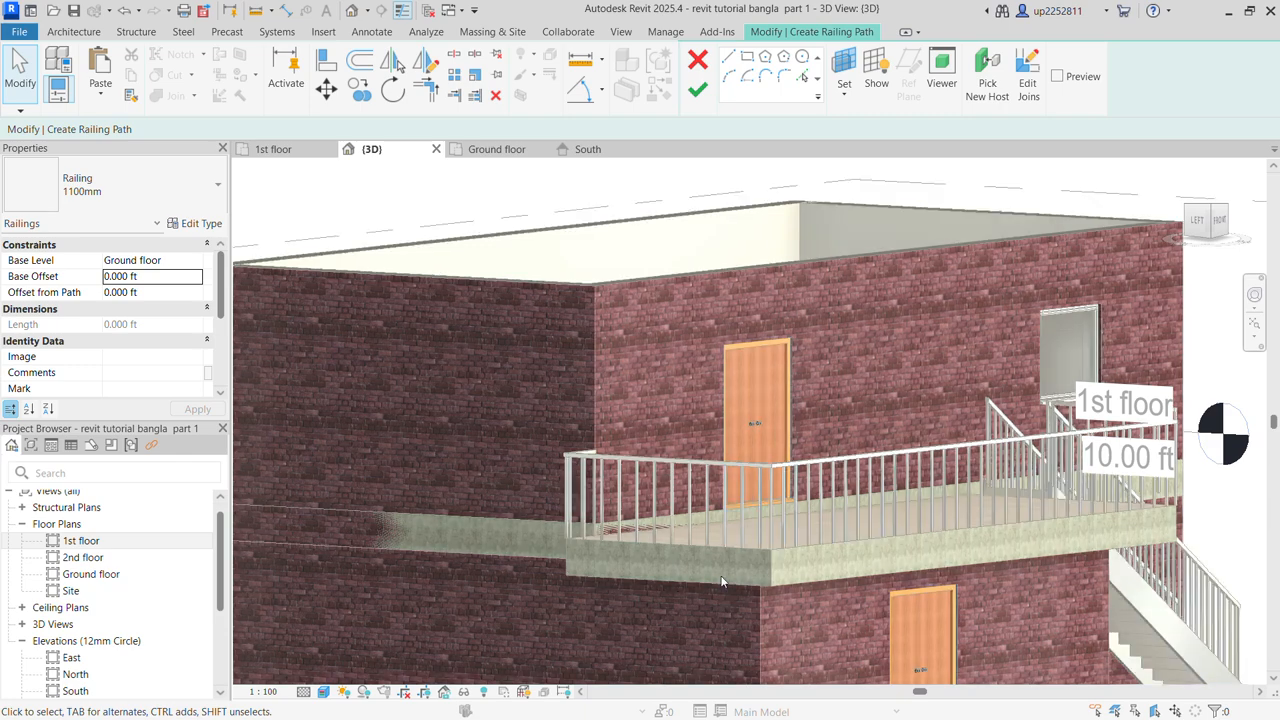
pyautogui.click(697, 89)
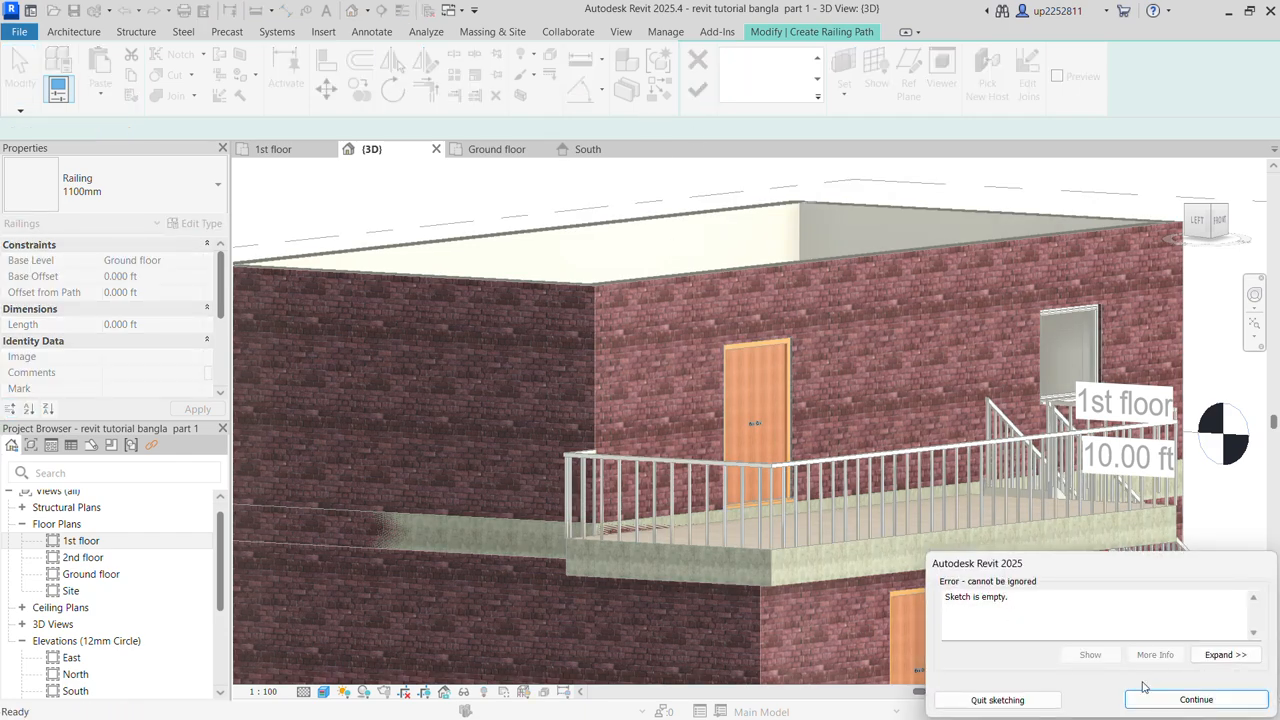
pyautogui.click(1188, 699)
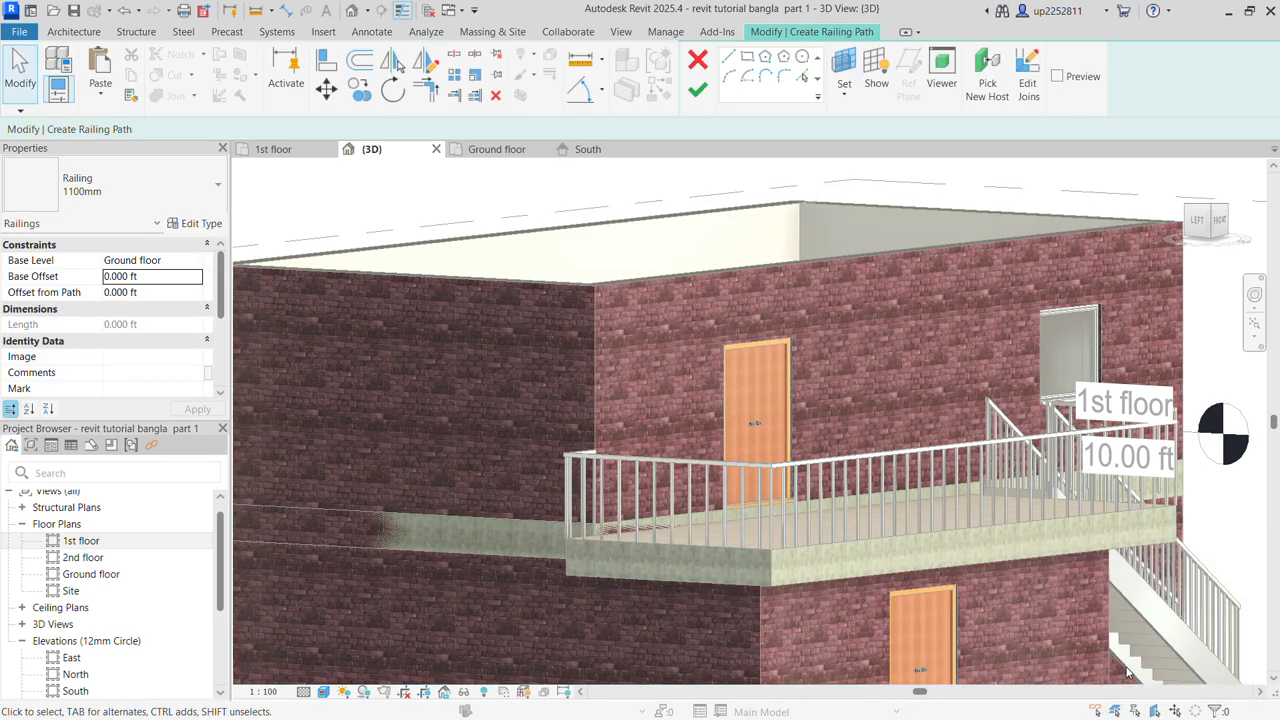
pyautogui.click(697, 89)
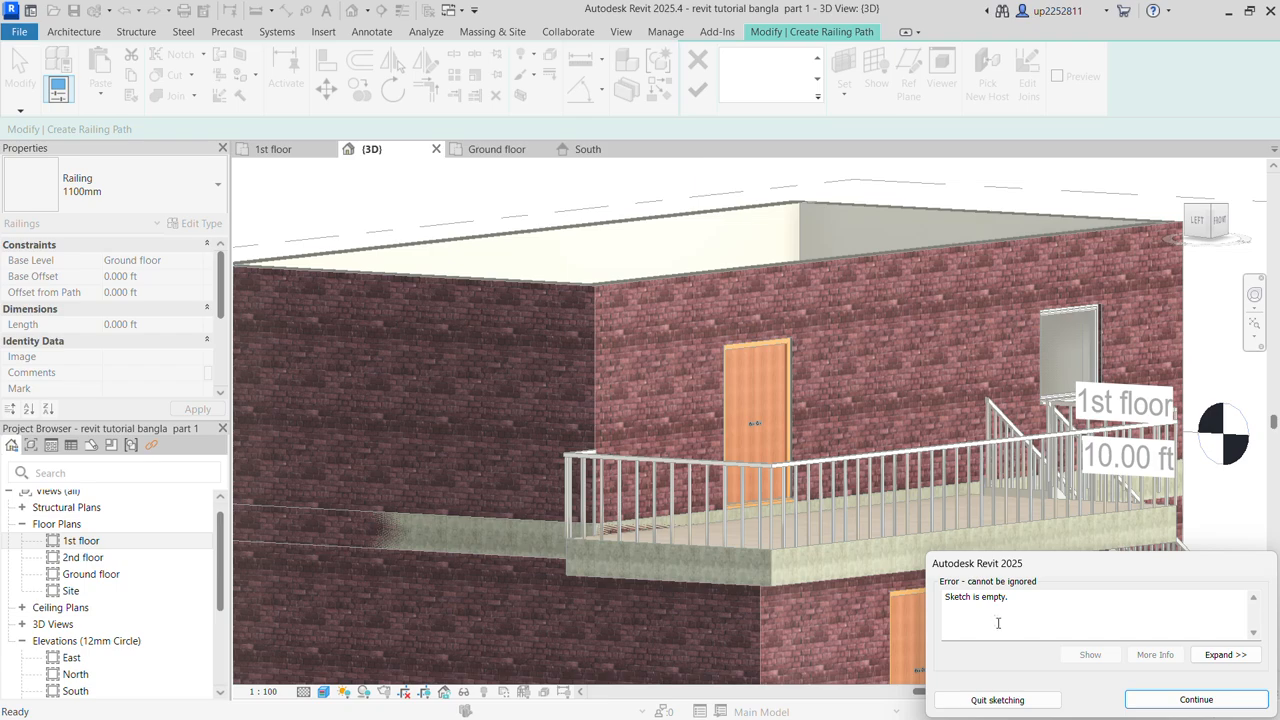
pyautogui.click(1002, 699)
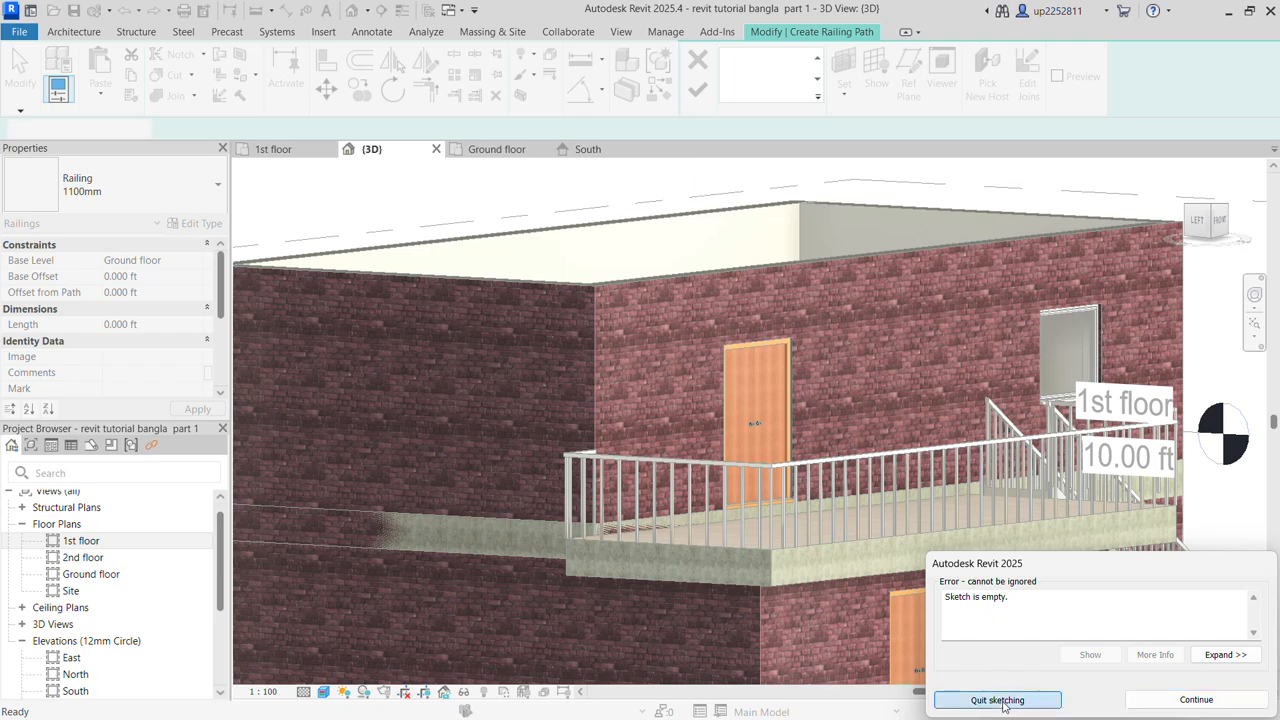
# Examine the balcony railings, the stair and the slab edge at the stair-side house corner in 3D
pyautogui.scroll(-2, 815, 508)
pyautogui.scroll(-2, 921, 531)
pyautogui.keyDown('shift'); pyautogui.moveTo(1000, 539); pyautogui.dragTo(640, 536, button='middle'); pyautogui.keyUp('shift')
pyautogui.scroll(-2, 931, 584)
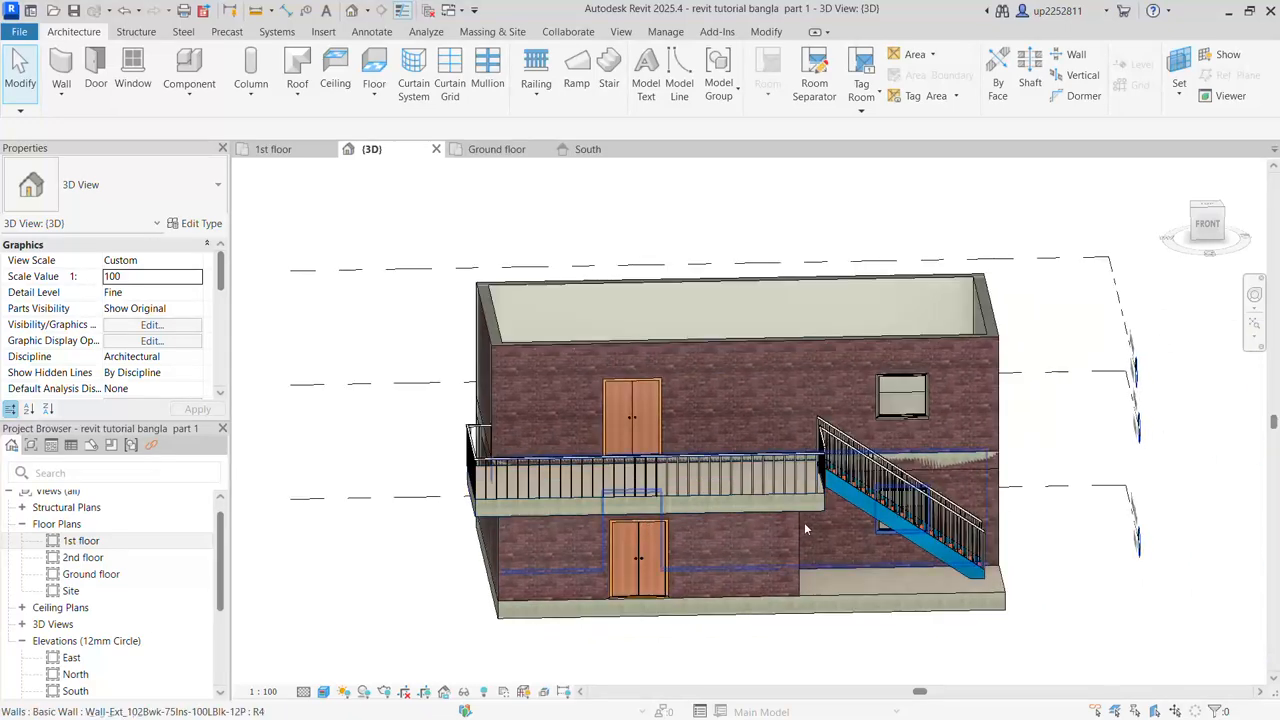
pyautogui.keyDown('shift'); pyautogui.moveTo(1124, 609); pyautogui.dragTo(1025, 548, button='middle'); pyautogui.keyUp('shift')
pyautogui.scroll(4, 1025, 548)
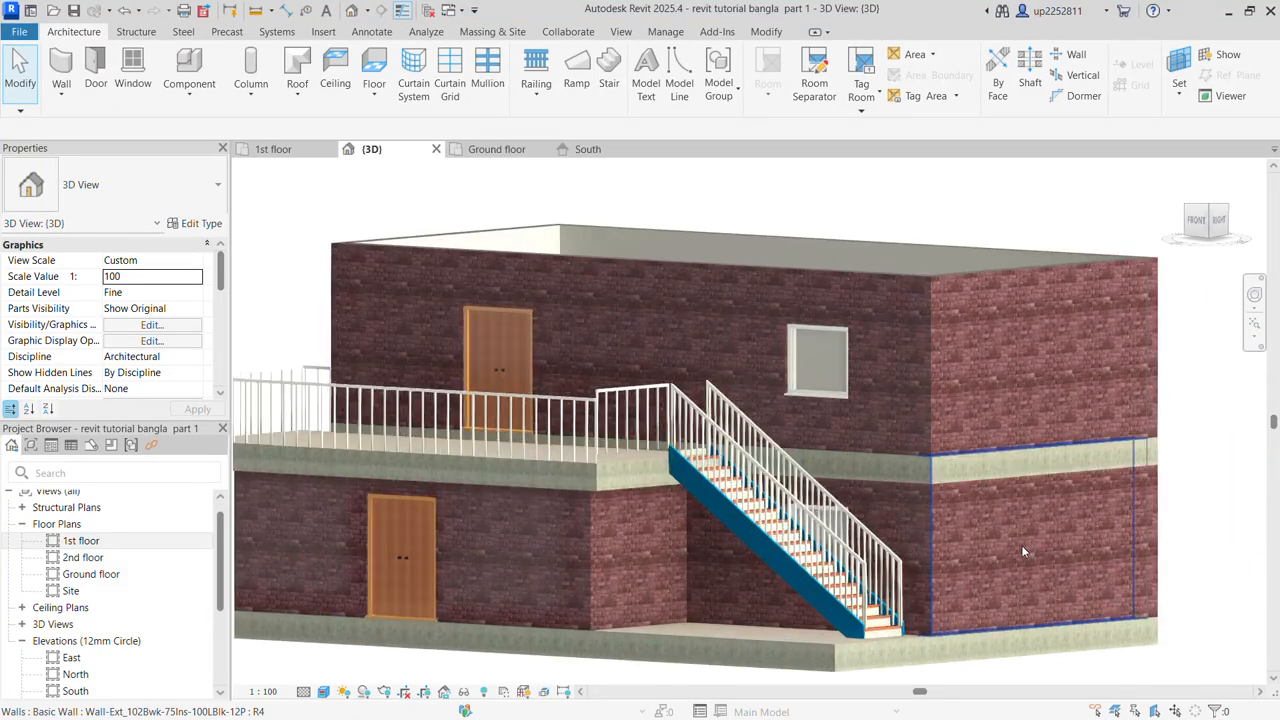
pyautogui.keyDown('shift'); pyautogui.moveTo(942, 473); pyautogui.dragTo(806, 523, button='middle'); pyautogui.keyUp('shift')
pyautogui.scroll(2, 755, 518)
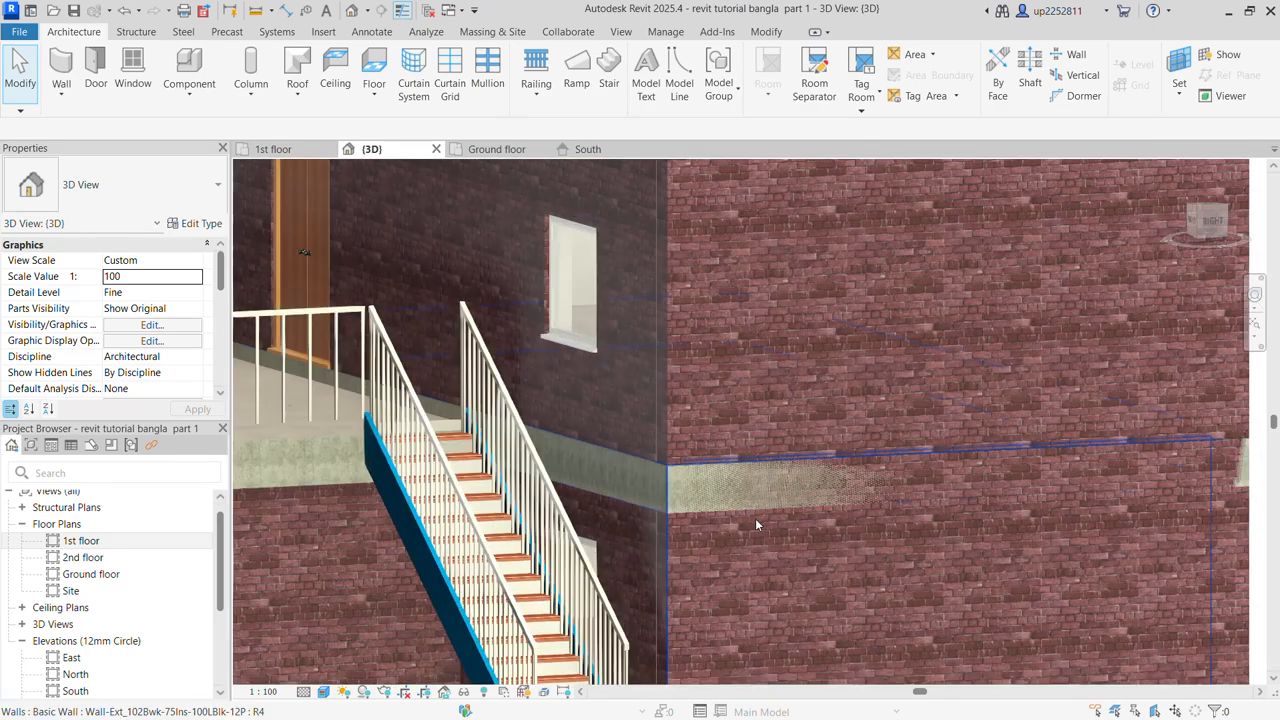
# Inspect the overlap of the stair-side ground-floor wall with the 1st floor slab, and view the slab's type properties for its thickness
pyautogui.click(703, 493)
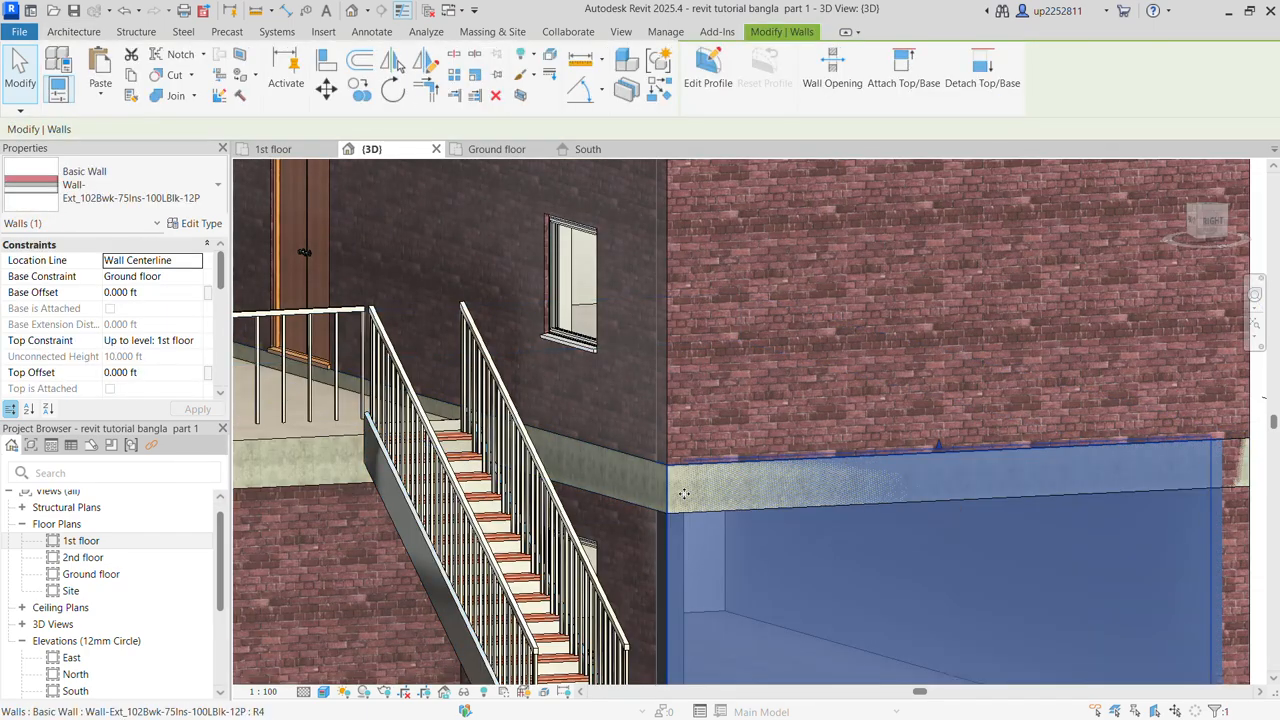
pyautogui.press('Escape')
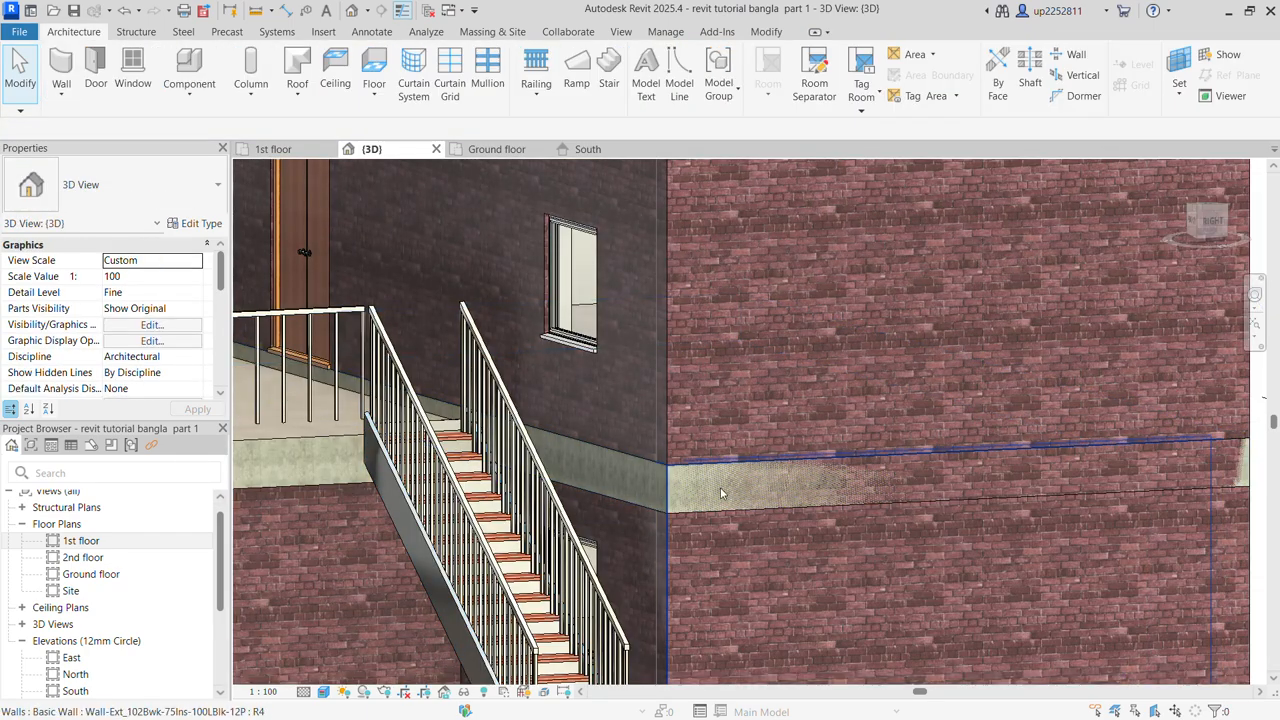
pyautogui.click(667, 481)
pyautogui.scroll(-5, 732, 475)
pyautogui.keyDown('shift'); pyautogui.moveTo(732, 475); pyautogui.dragTo(853, 482, button='middle'); pyautogui.keyUp('shift')
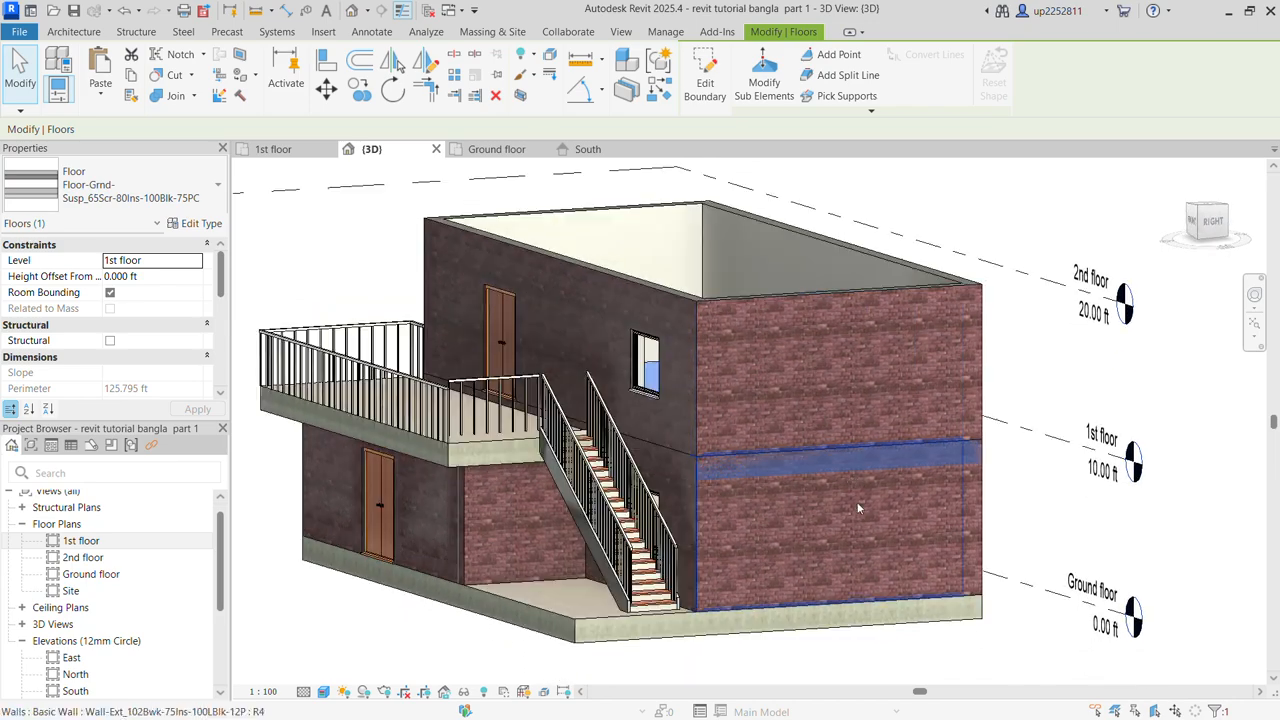
pyautogui.scroll(4, 853, 482)
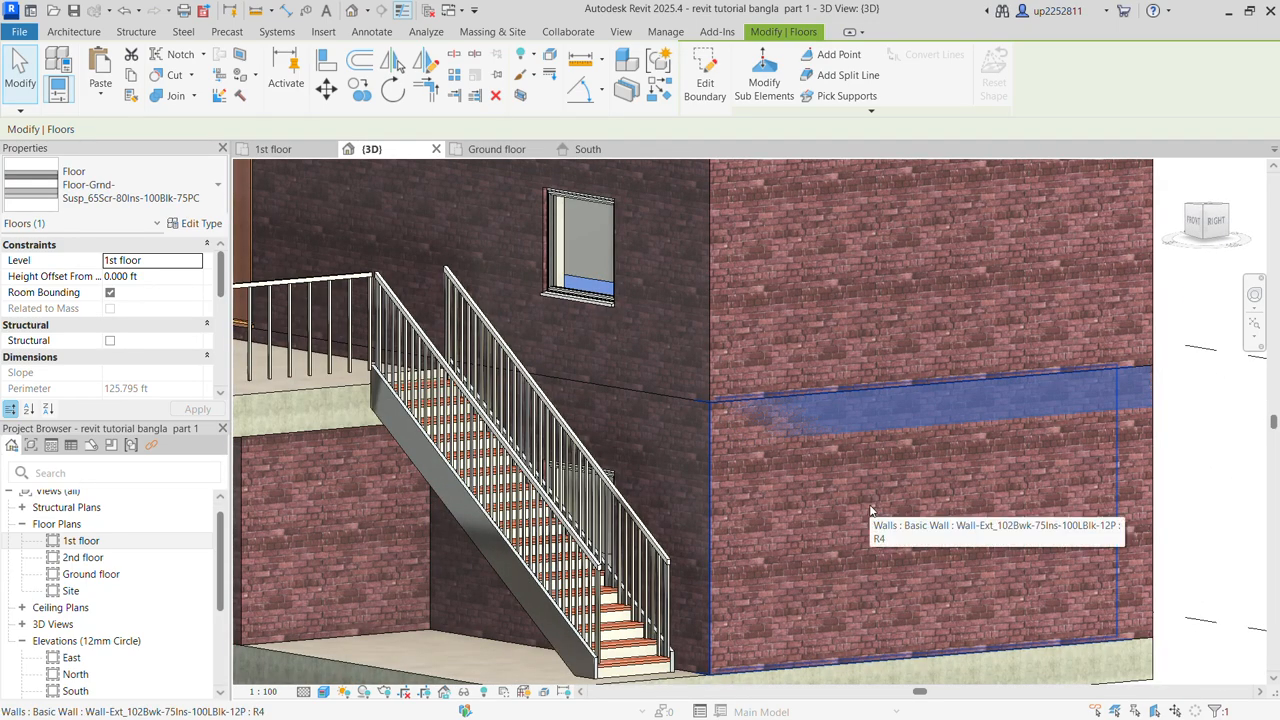
pyautogui.click(195, 223)
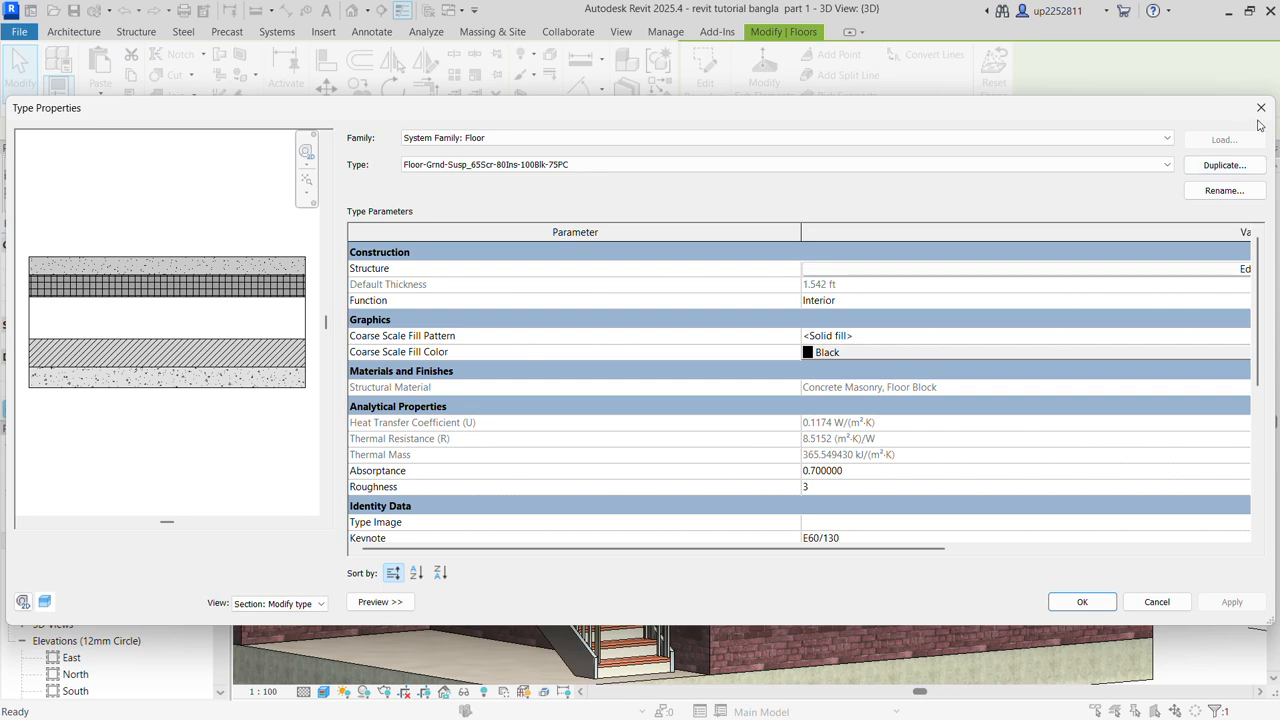
pyautogui.click(1261, 107)
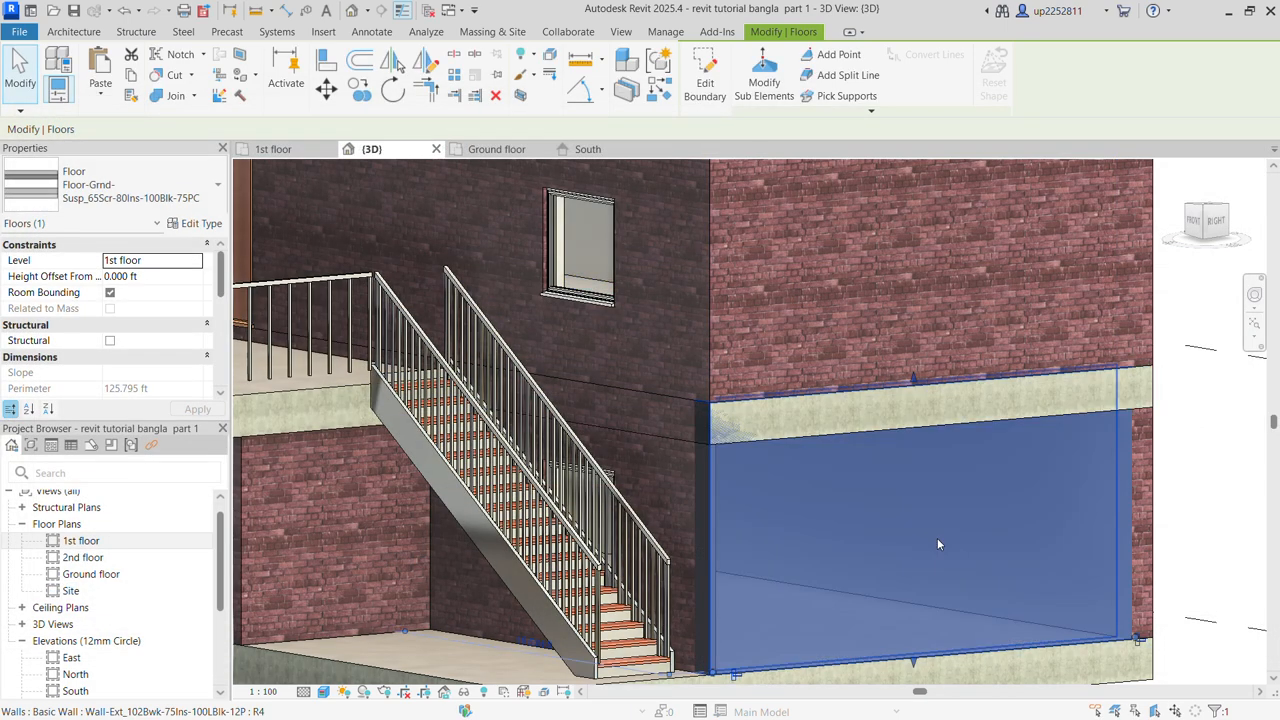
# Try to lower the top of the stair-side ground-floor wall to the slab's underside, a top offset of -1.542 ft
pyautogui.click(937, 540)
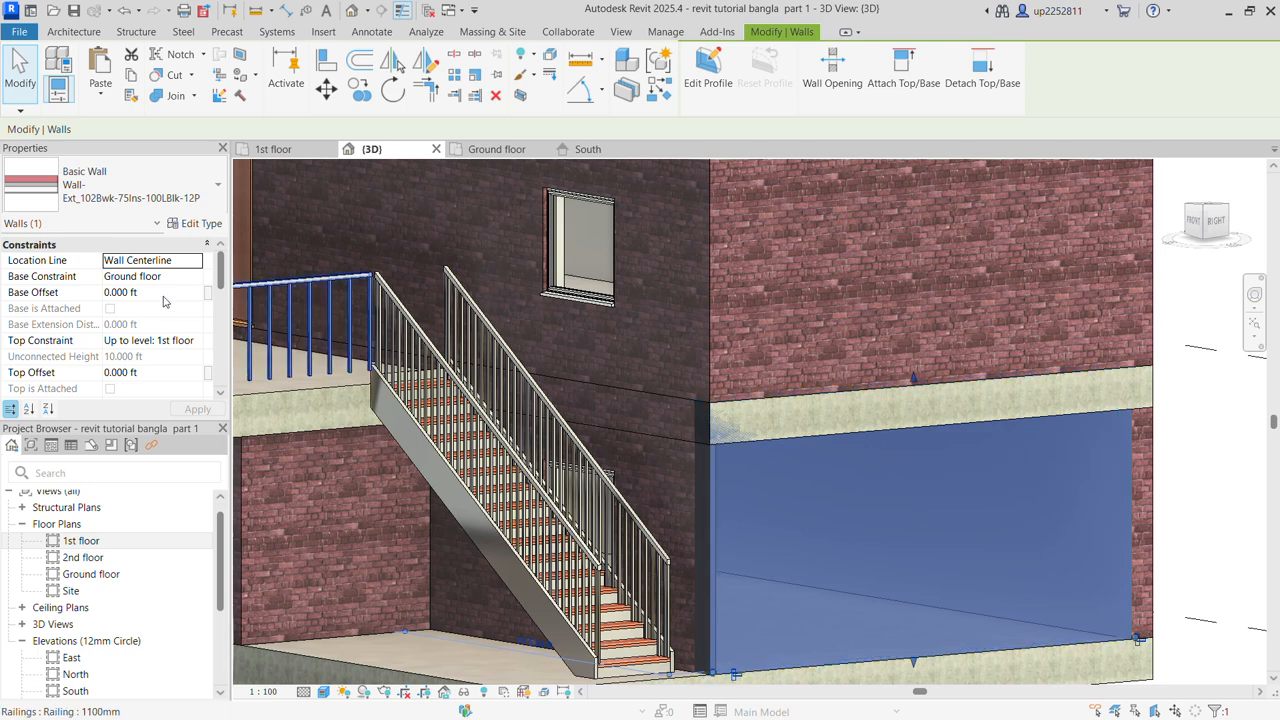
pyautogui.moveTo(913, 378); pyautogui.dragTo(924, 424)
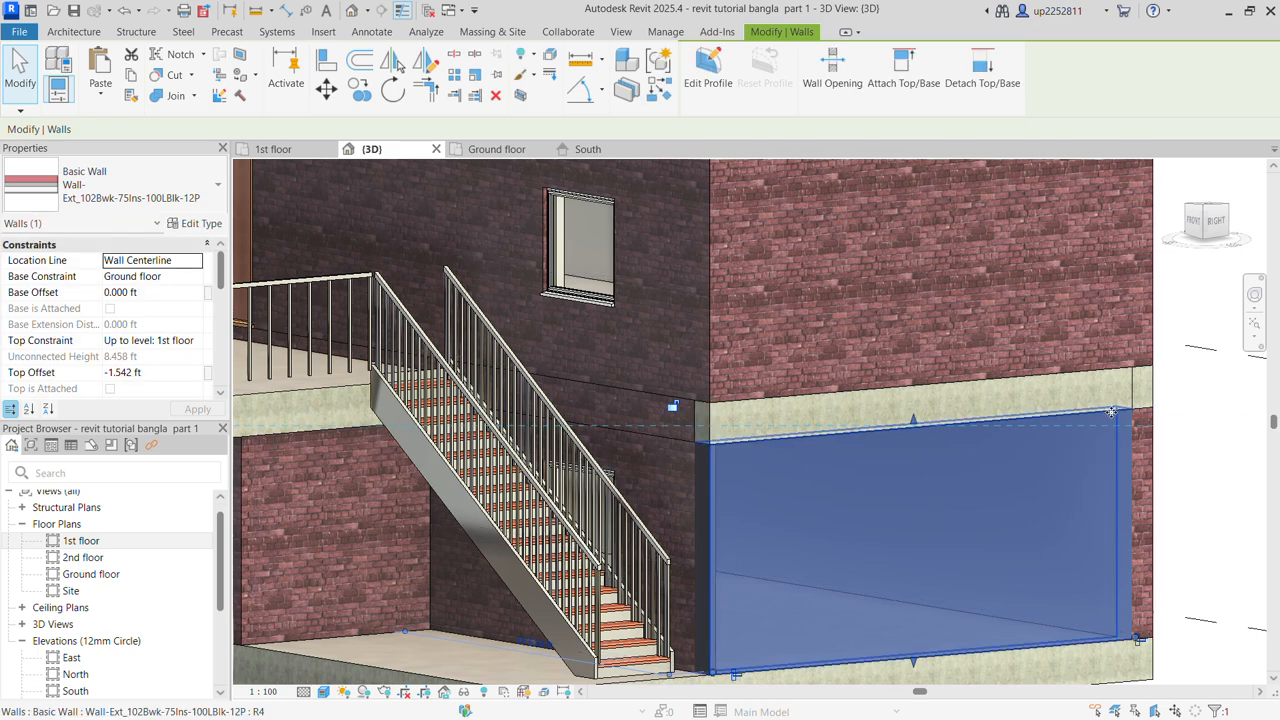
pyautogui.press('Escape')
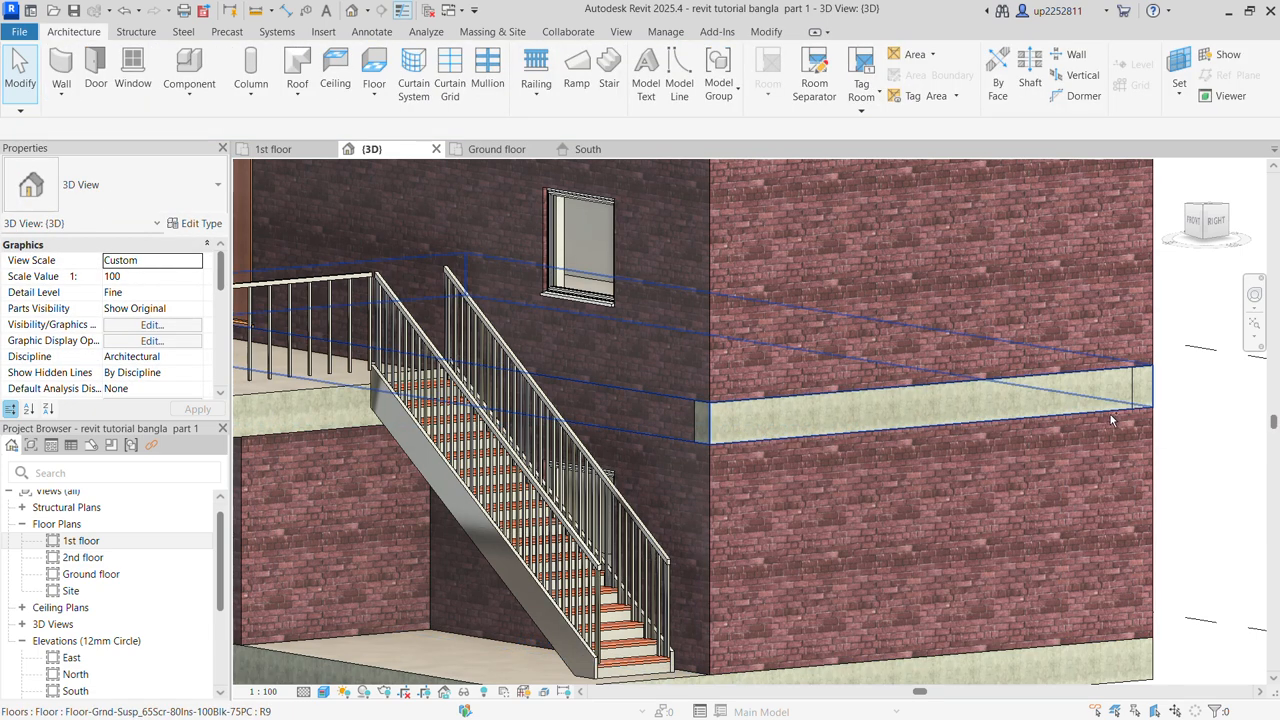
# Set the stair-side ground-floor wall's top offset to -1.5 ft and check the slab edge around the adjoining rear corner
pyautogui.click(989, 478)
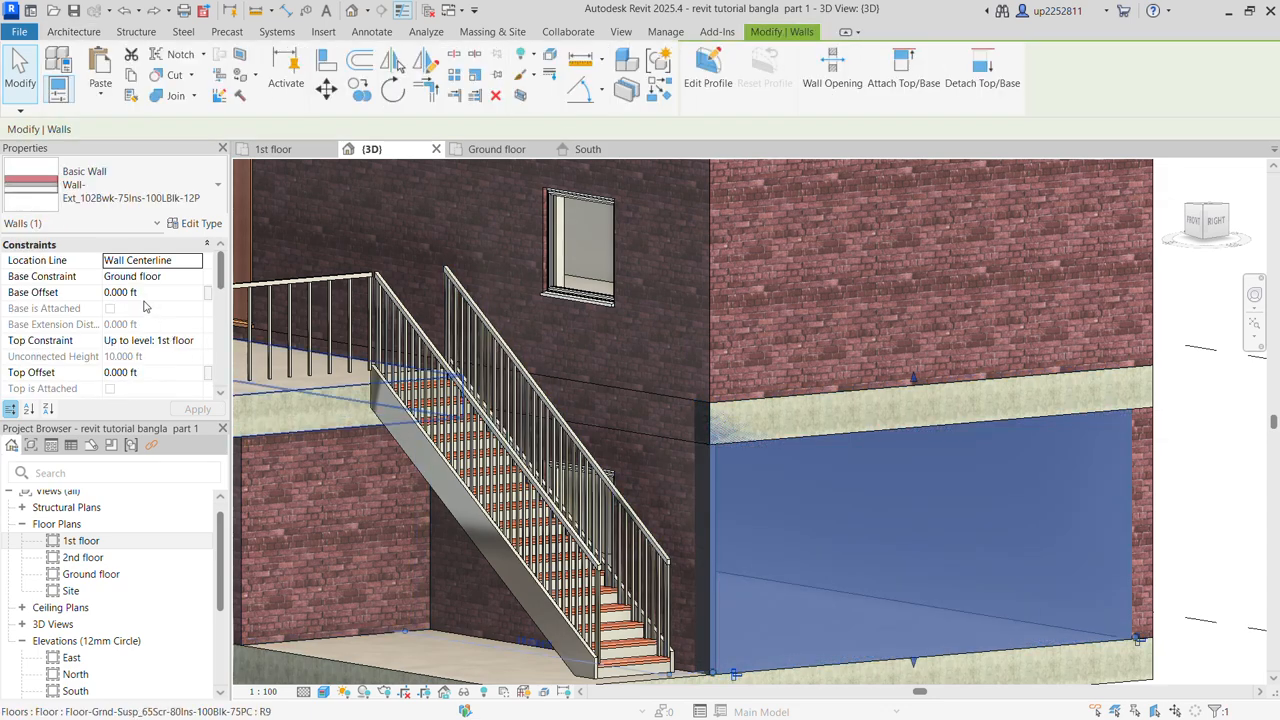
pyautogui.click(151, 372)
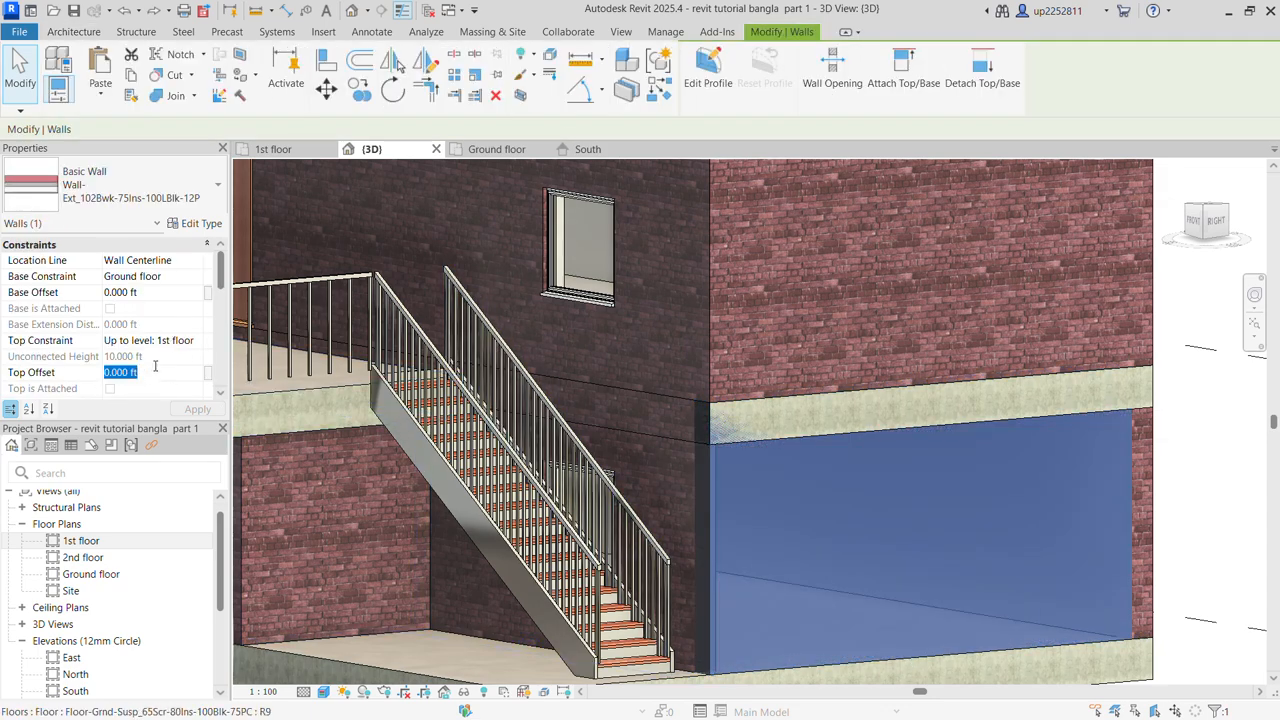
pyautogui.write('-1.5')
pyautogui.press('Return')
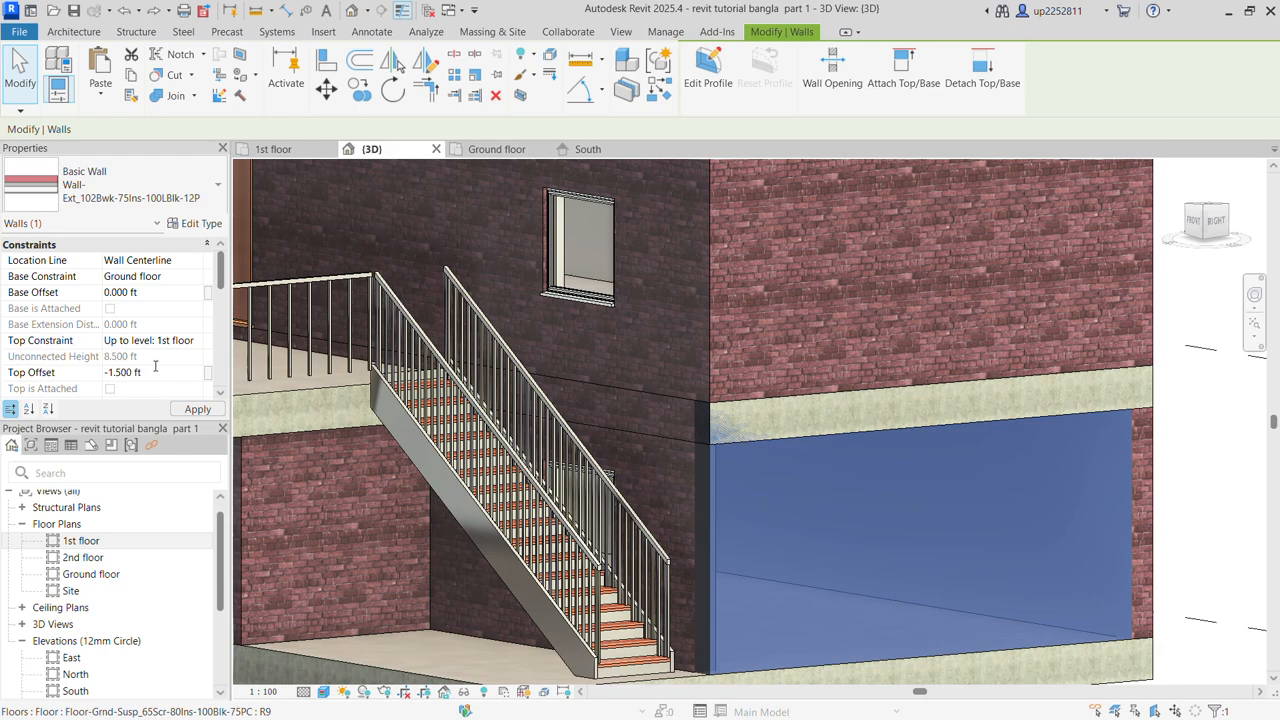
pyautogui.click(197, 409)
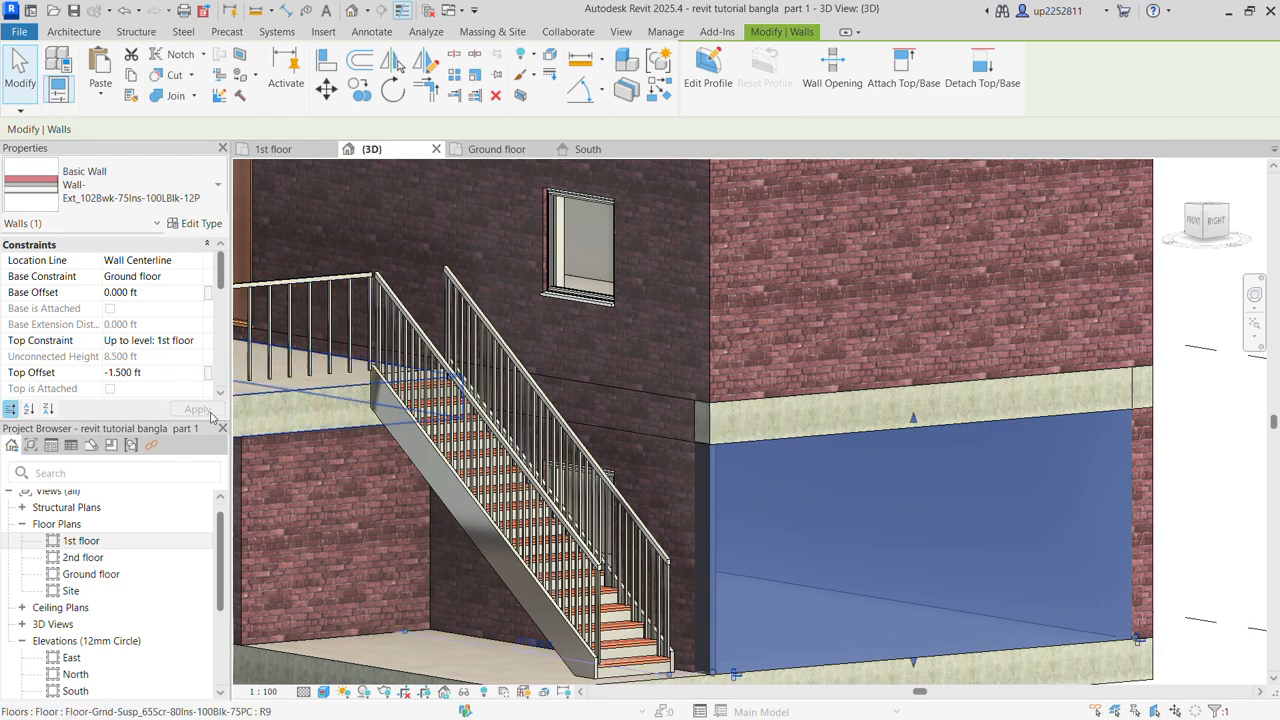
pyautogui.press('Escape')
pyautogui.keyDown('shift'); pyautogui.moveTo(806, 503); pyautogui.dragTo(780, 540, button='middle'); pyautogui.keyUp('shift')
pyautogui.scroll(8, 753, 530)
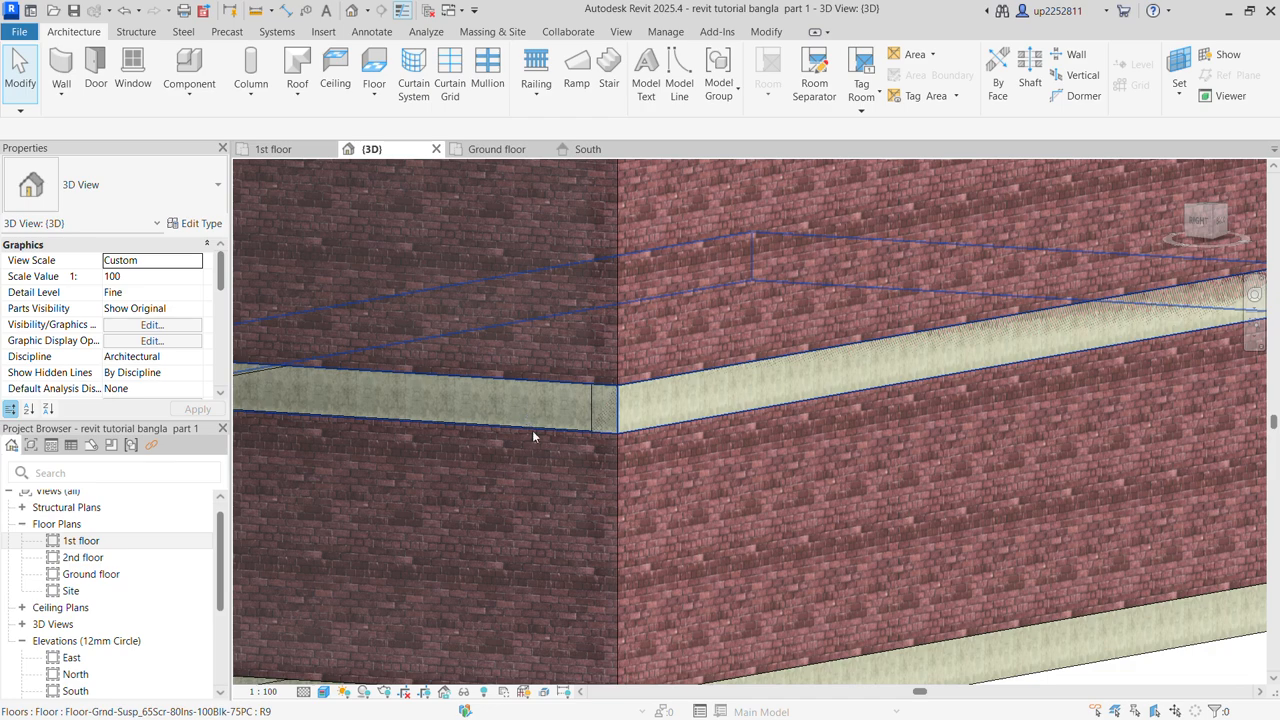
pyautogui.scroll(-4, 560, 460)
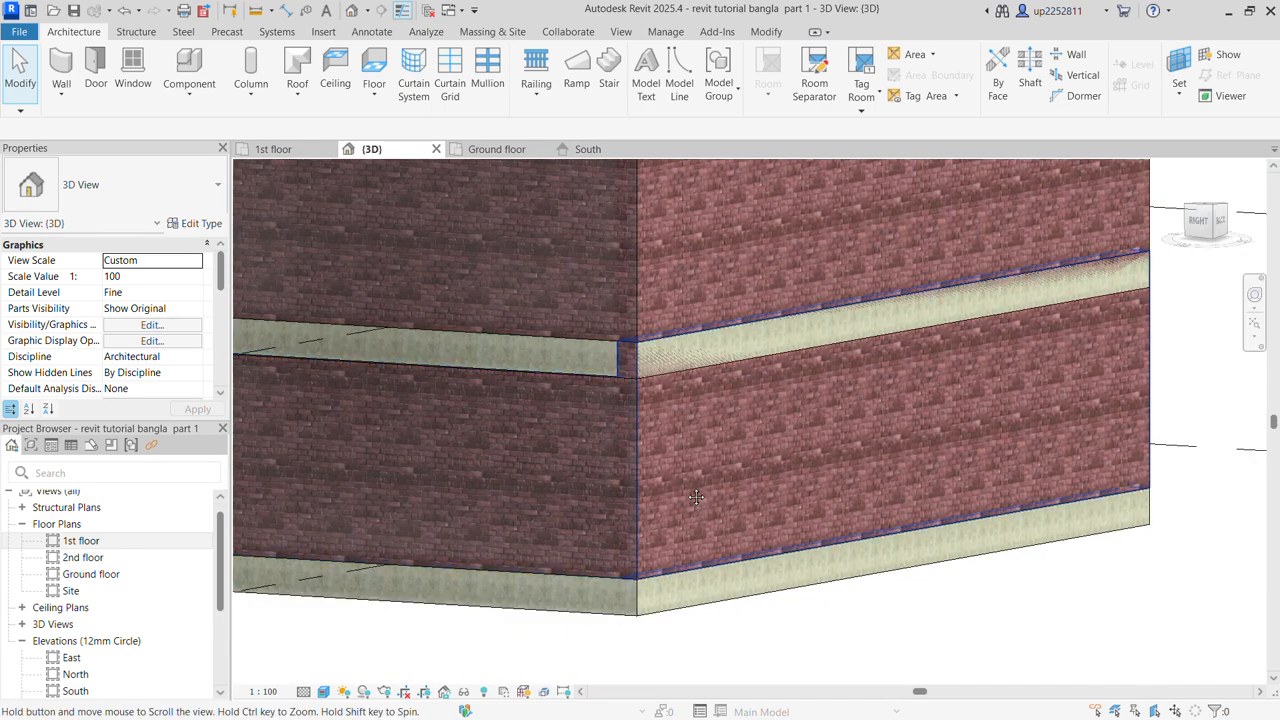
pyautogui.moveTo(720, 452); pyautogui.dragTo(718, 466, button='middle')
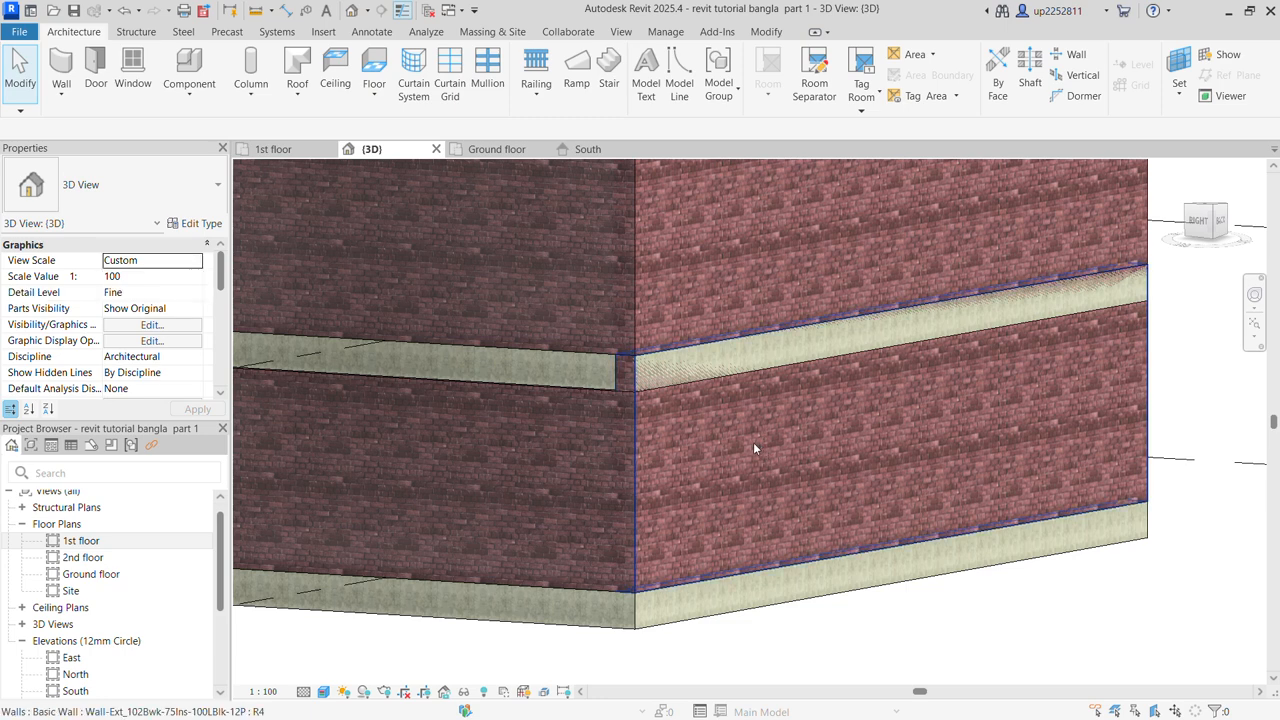
pyautogui.click(766, 31)
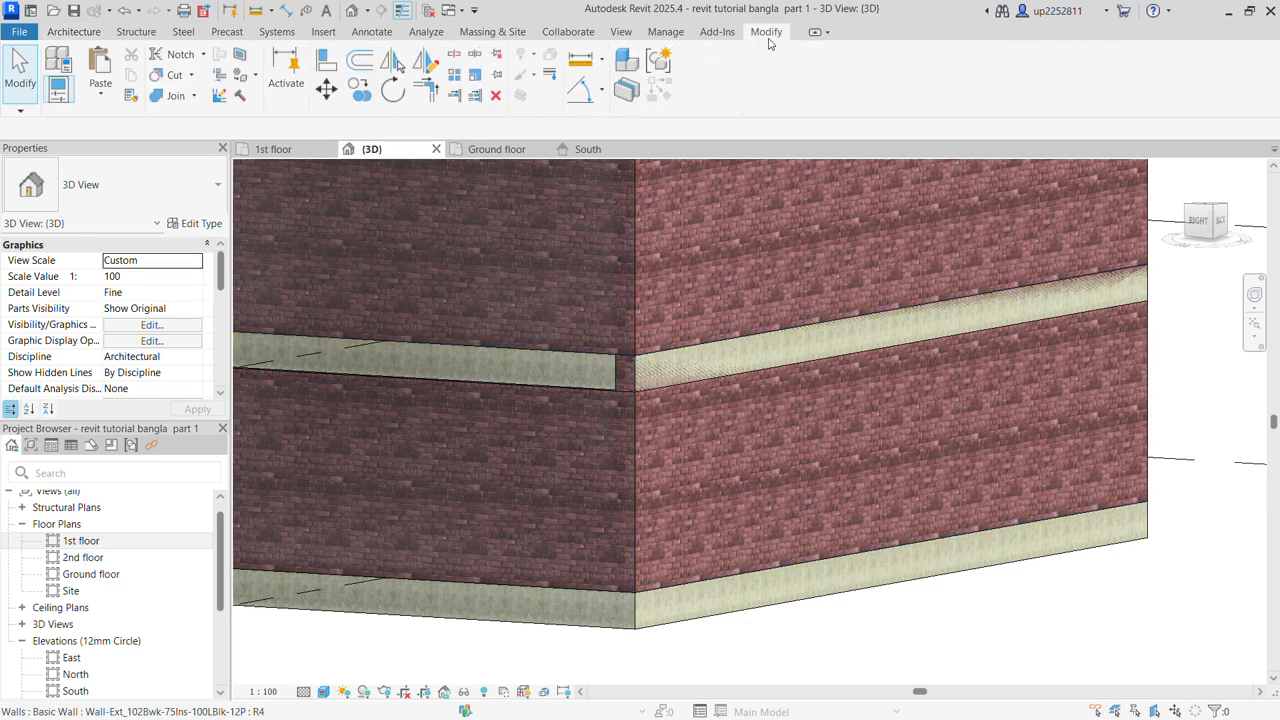
pyautogui.click(133, 100)
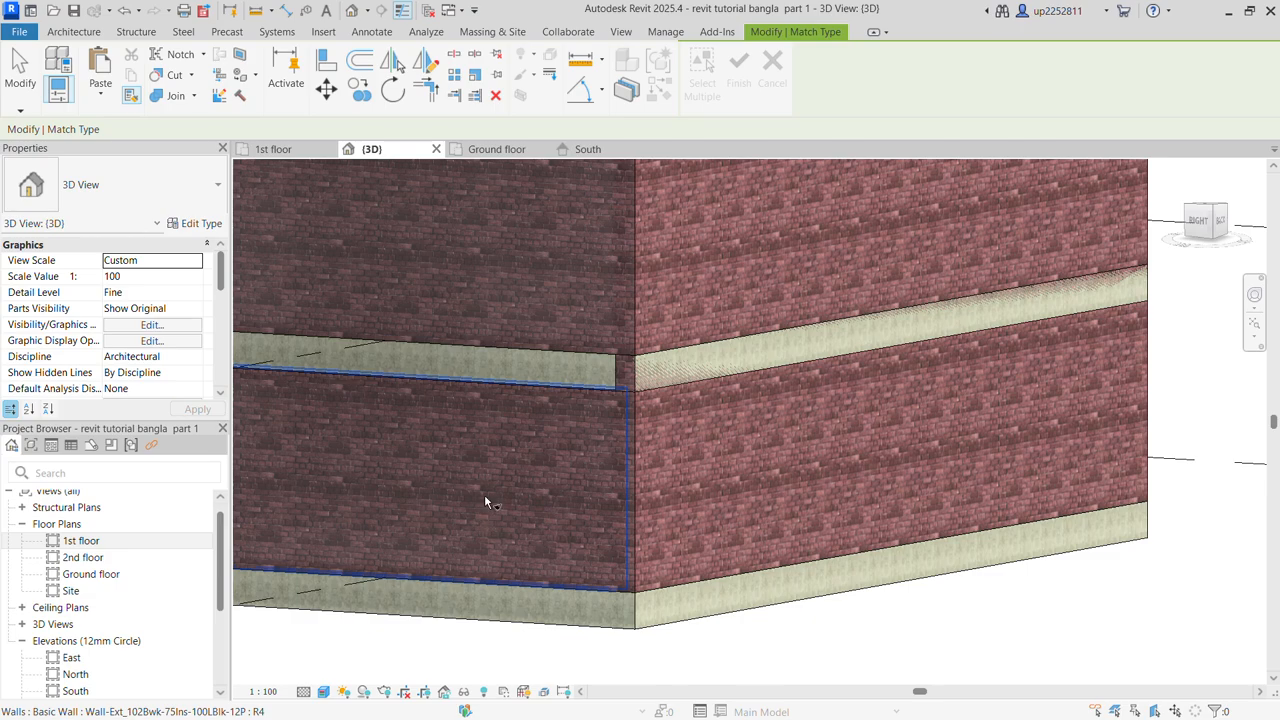
pyautogui.click(484, 494)
pyautogui.scroll(-5, 757, 594)
pyautogui.keyDown('shift'); pyautogui.moveTo(870, 614); pyautogui.dragTo(526, 594, button='middle'); pyautogui.keyUp('shift')
pyautogui.keyDown('shift'); pyautogui.moveTo(1006, 606); pyautogui.dragTo(633, 602, button='middle'); pyautogui.keyUp('shift')
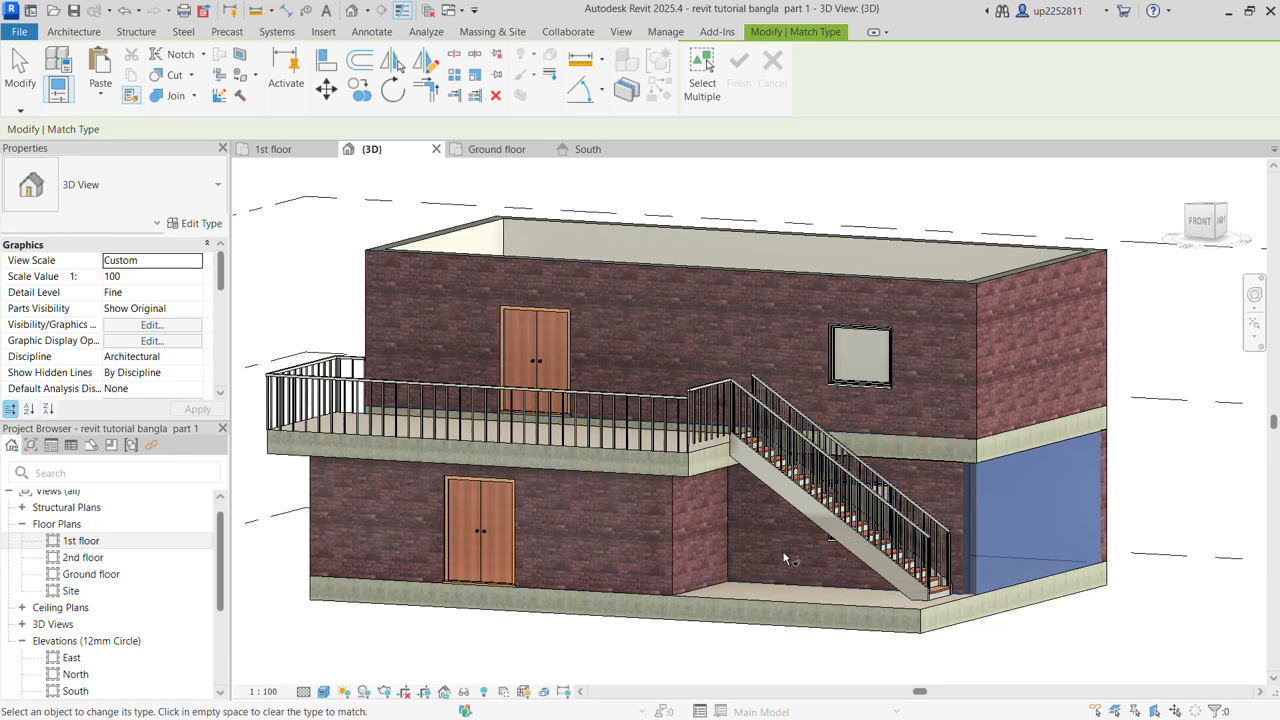
pyautogui.click(884, 682)
pyautogui.press('Escape')
# Start a roof by footprint in the 1st floor plan and set its base level to 2nd floor
pyautogui.scroll(-4, 890, 681)
pyautogui.keyDown('shift'); pyautogui.moveTo(866, 680); pyautogui.dragTo(560, 449, button='middle'); pyautogui.keyUp('shift')
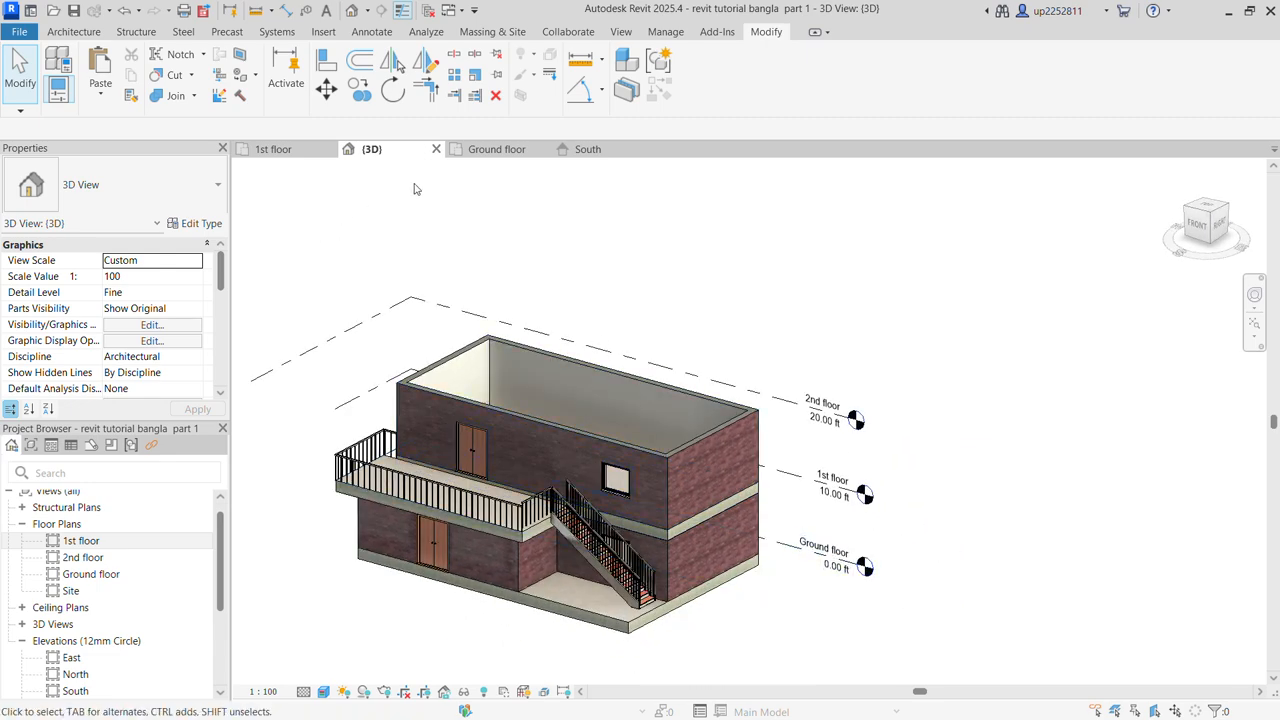
pyautogui.click(297, 151)
pyautogui.scroll(-3, 649, 394)
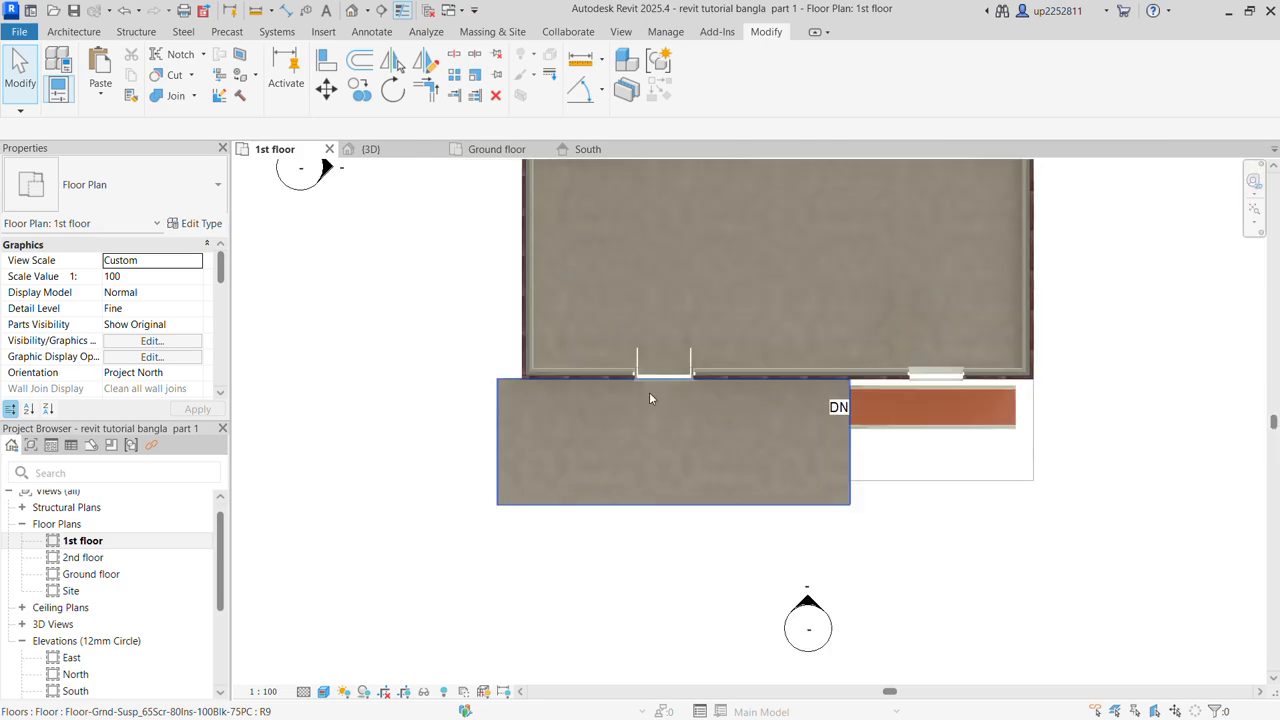
pyautogui.moveTo(649, 394); pyautogui.dragTo(499, 530, button='middle')
pyautogui.scroll(2, 588, 424)
pyautogui.moveTo(588, 424); pyautogui.dragTo(661, 374, button='middle')
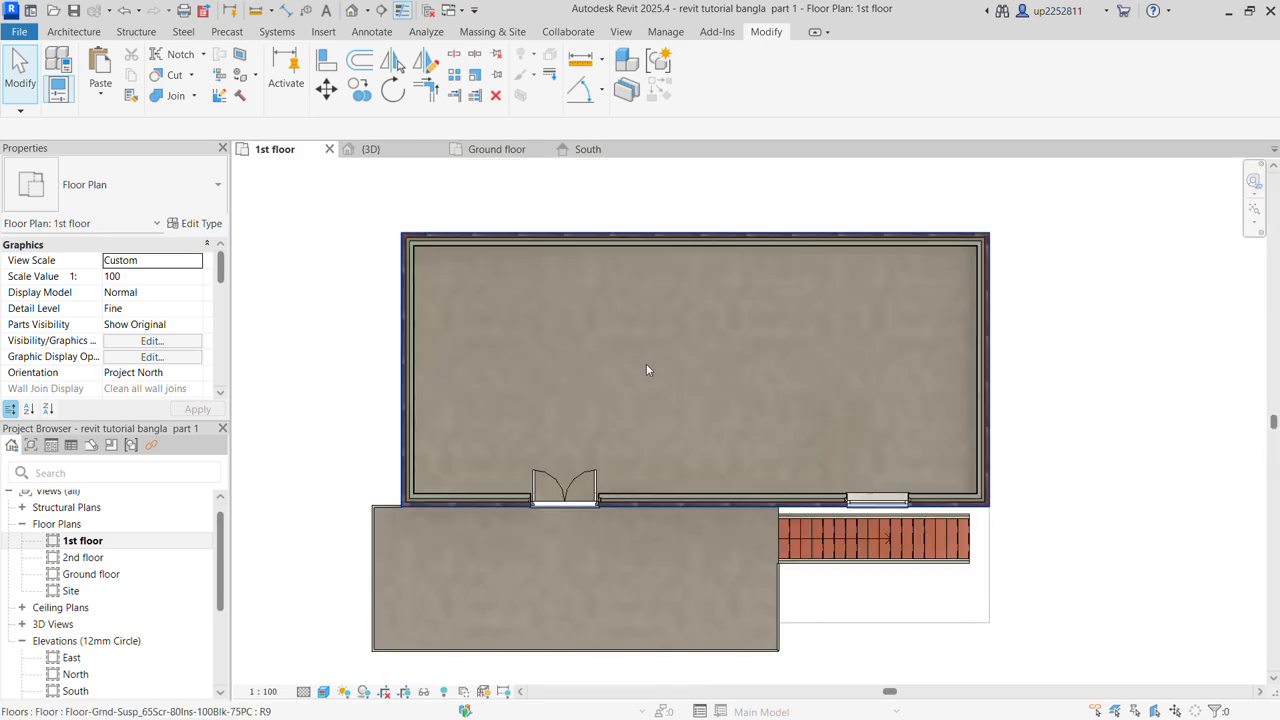
pyautogui.click(74, 31)
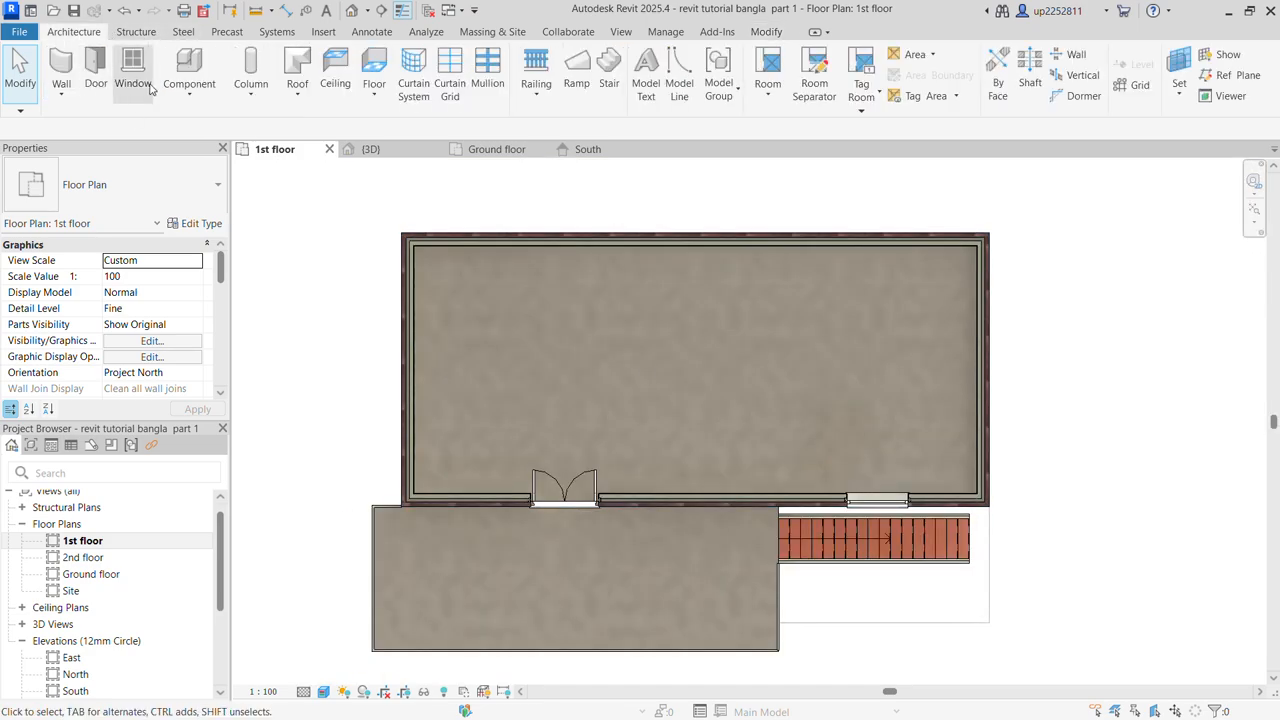
pyautogui.click(297, 68)
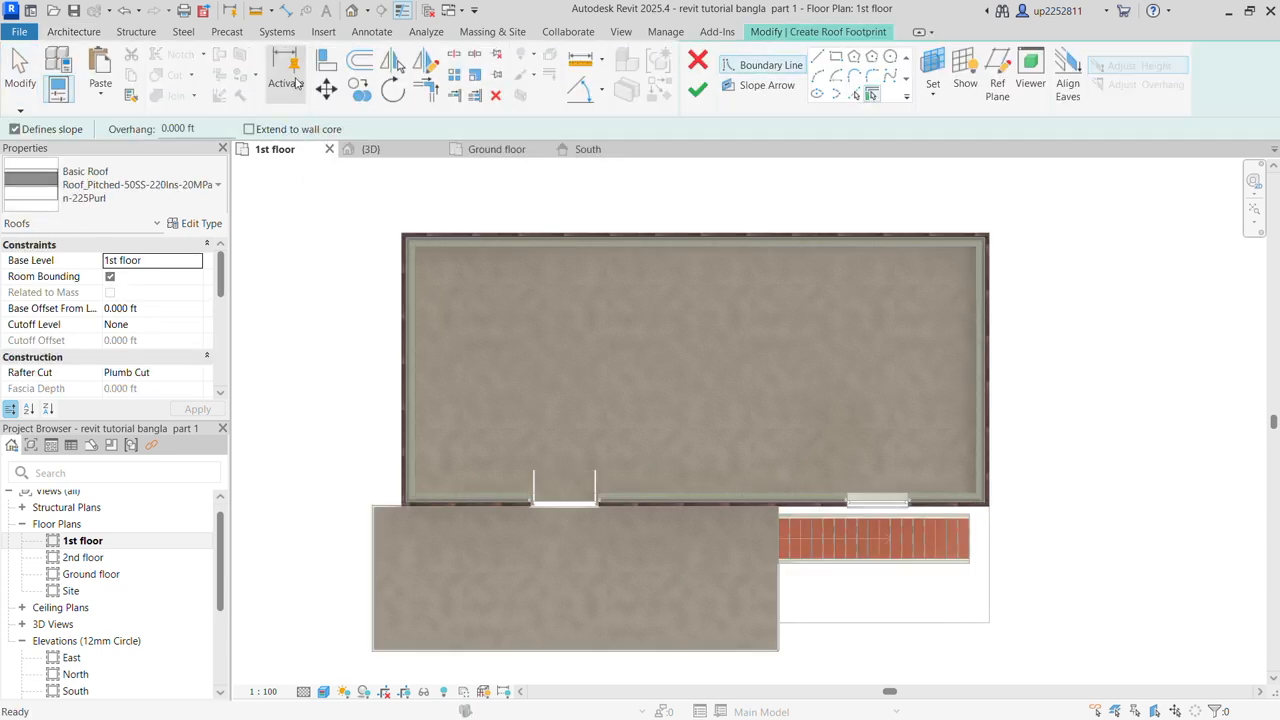
pyautogui.click(195, 263)
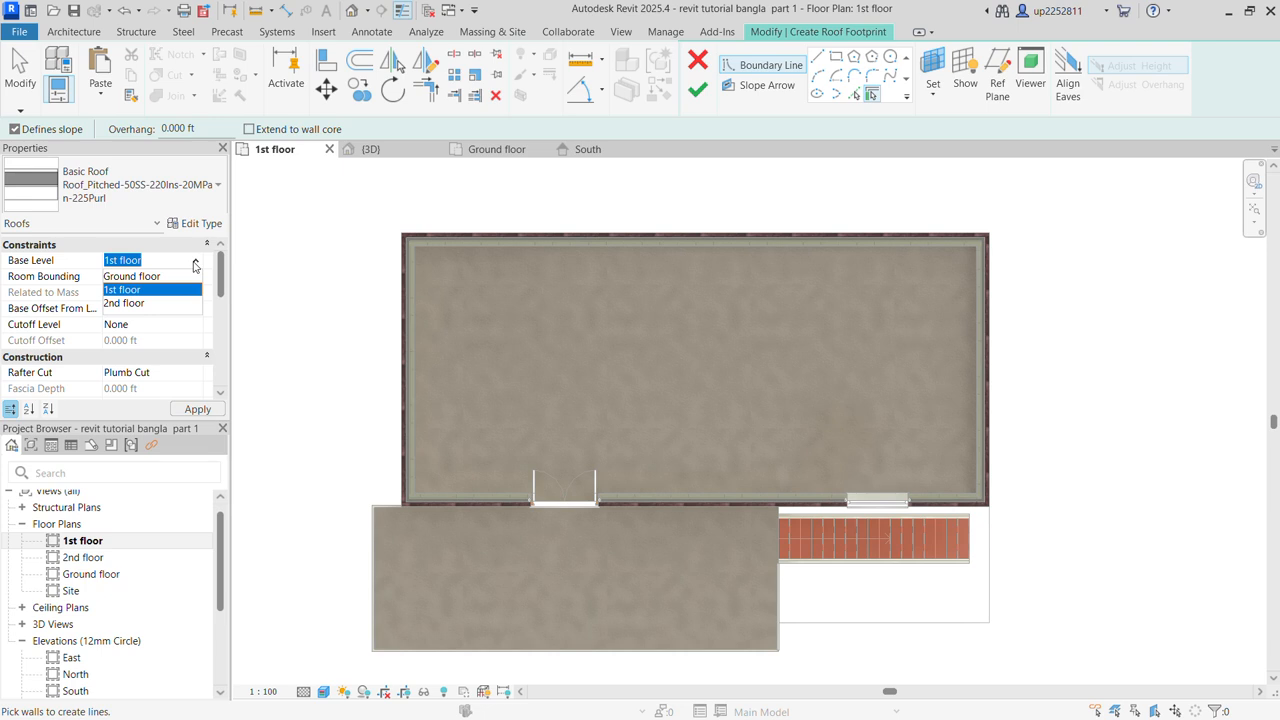
pyautogui.click(133, 304)
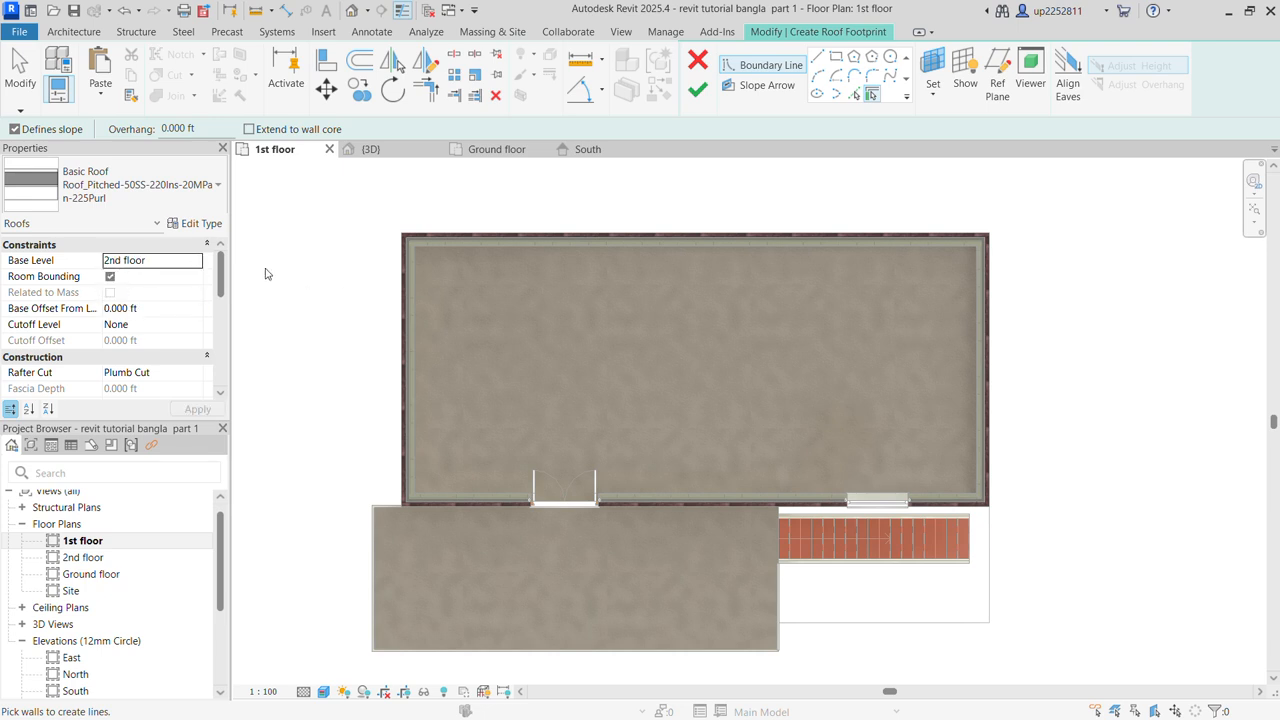
# Examine in 3D where the 2nd floor level lies relative to the tops of the upper walls
pyautogui.click(370, 149)
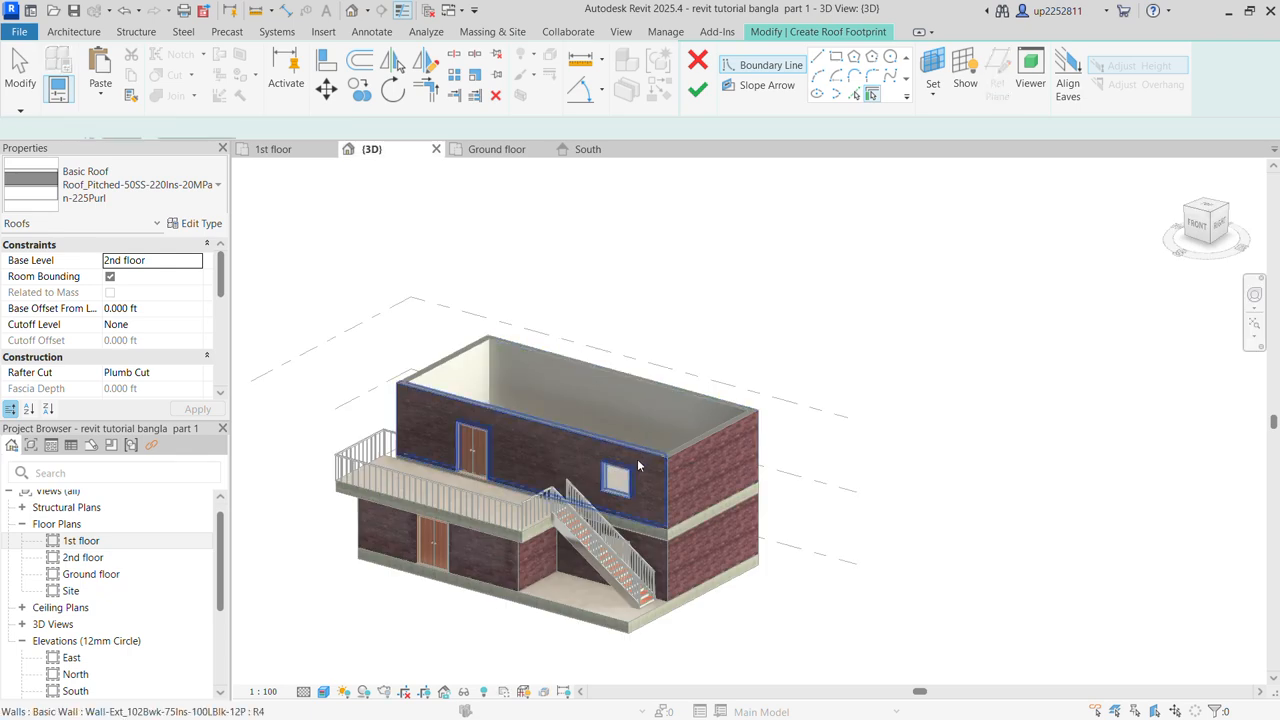
pyautogui.keyDown('shift'); pyautogui.moveTo(605, 548); pyautogui.dragTo(732, 491, button='middle'); pyautogui.keyUp('shift')
pyautogui.scroll(3, 740, 490)
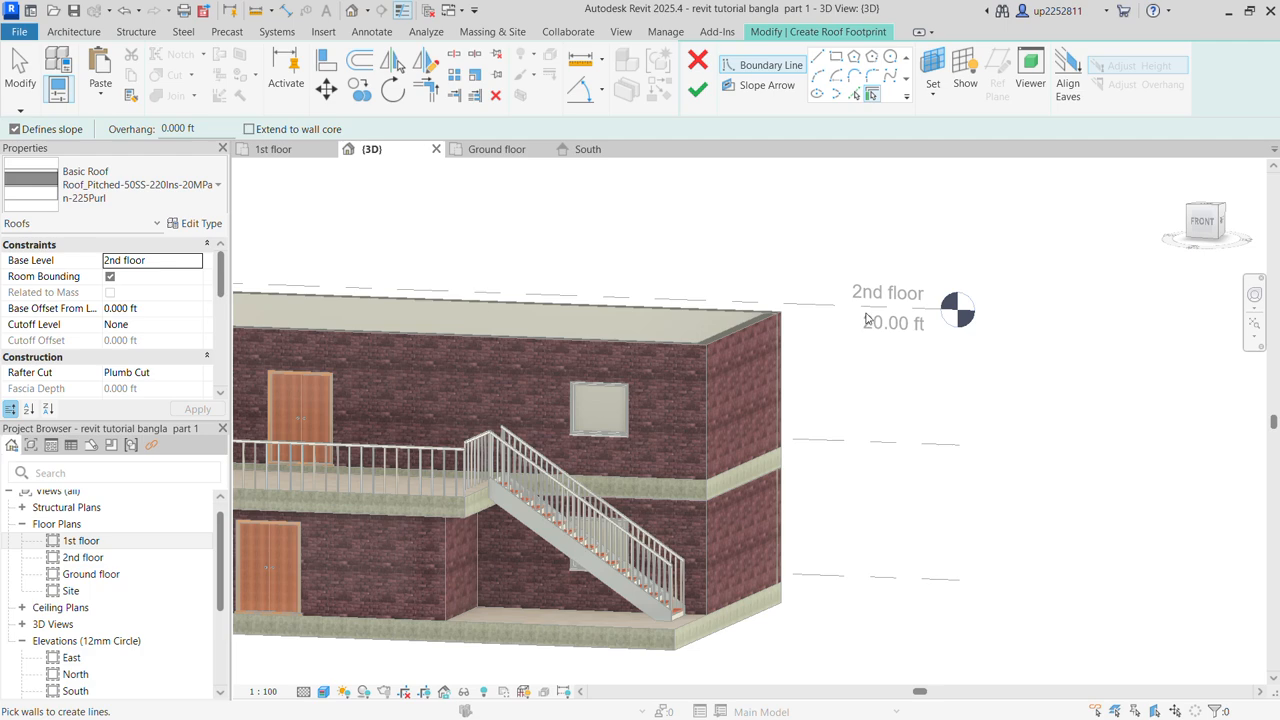
pyautogui.scroll(-1, 812, 330)
pyautogui.moveTo(812, 330); pyautogui.dragTo(992, 330, button='middle')
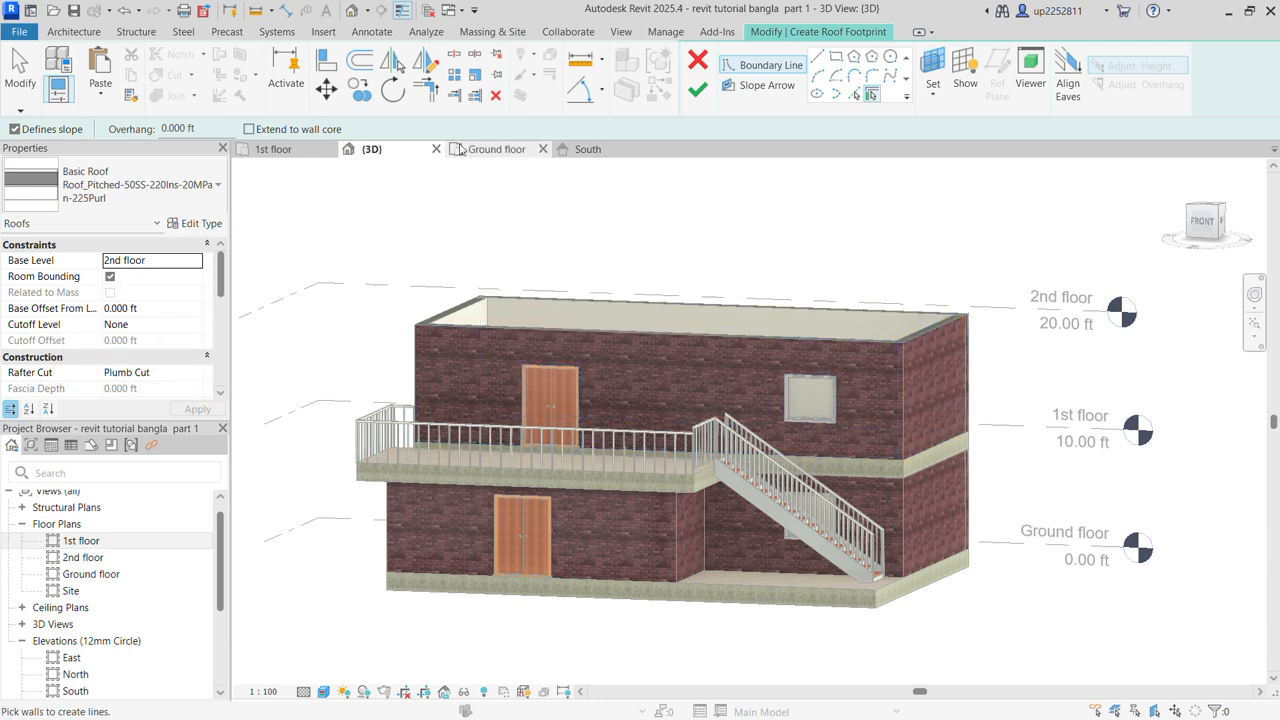
# Review the 1st floor plan, open the 2nd floor plan, and look there for the building outline and the roof's properties
pyautogui.scroll(-1, 601, 435)
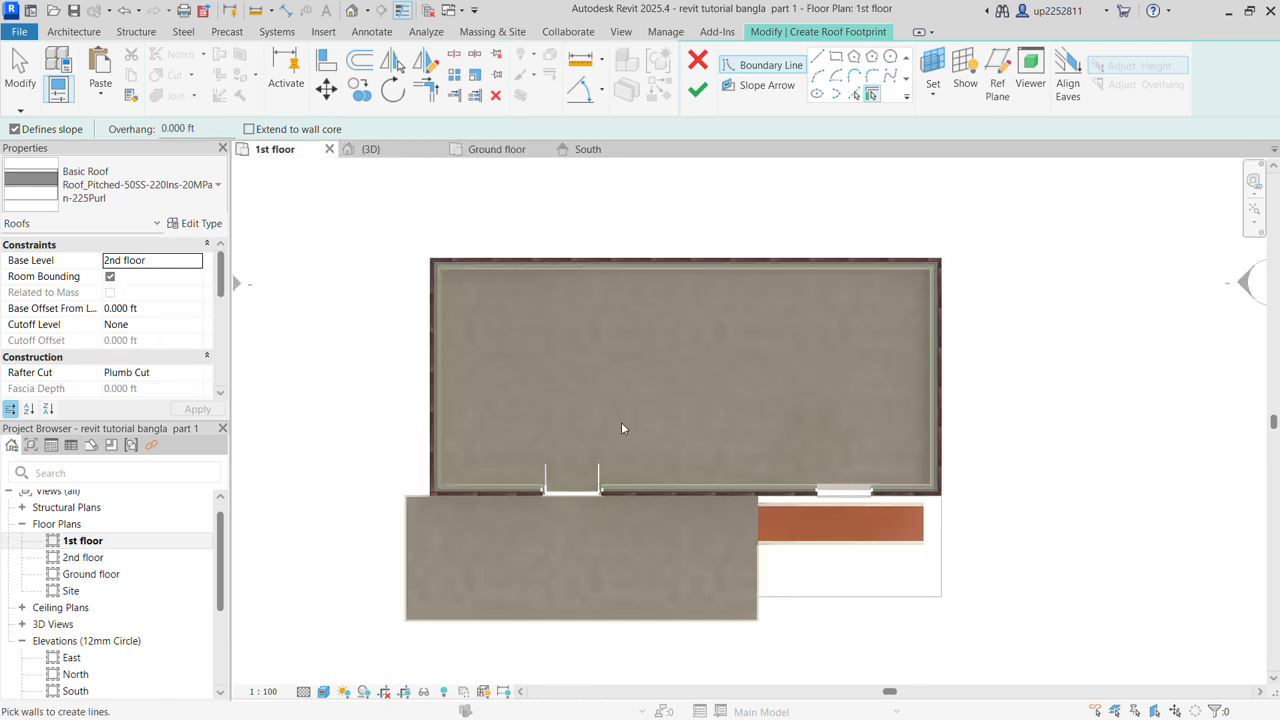
pyautogui.moveTo(623, 429); pyautogui.dragTo(494, 398, button='middle')
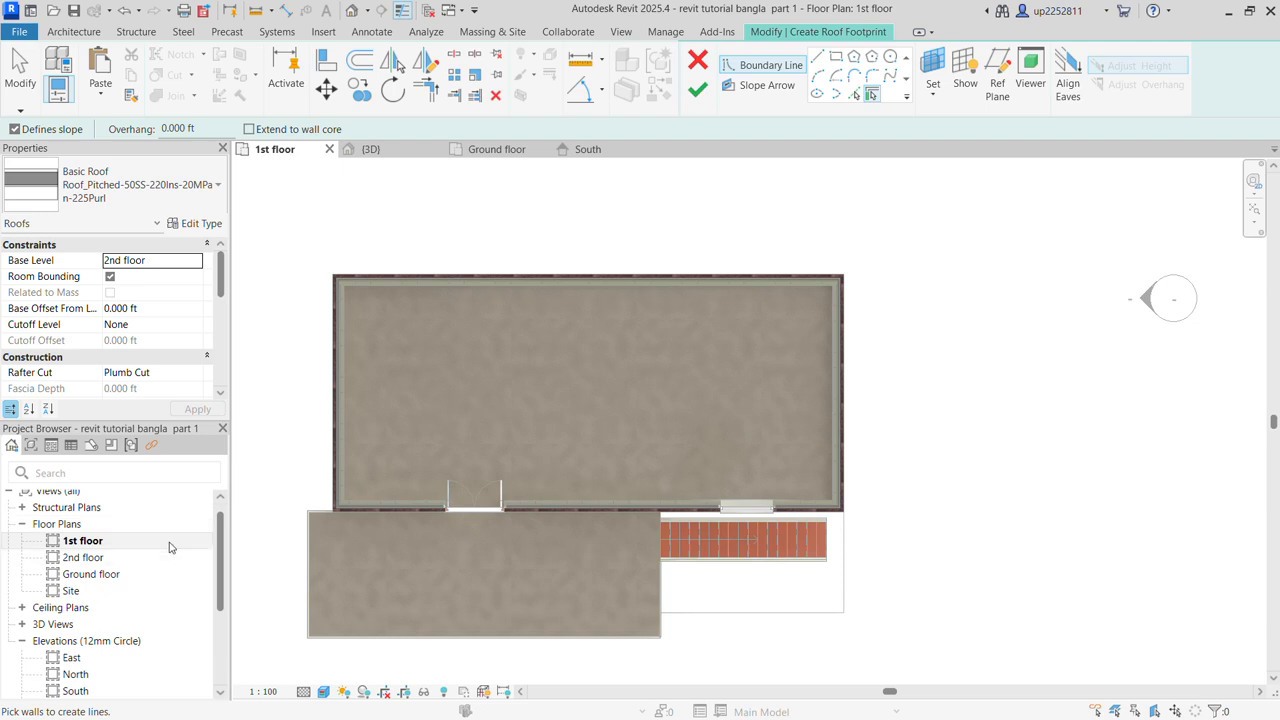
pyautogui.scroll(-3, 93, 543)
pyautogui.scroll(3, 93, 543)
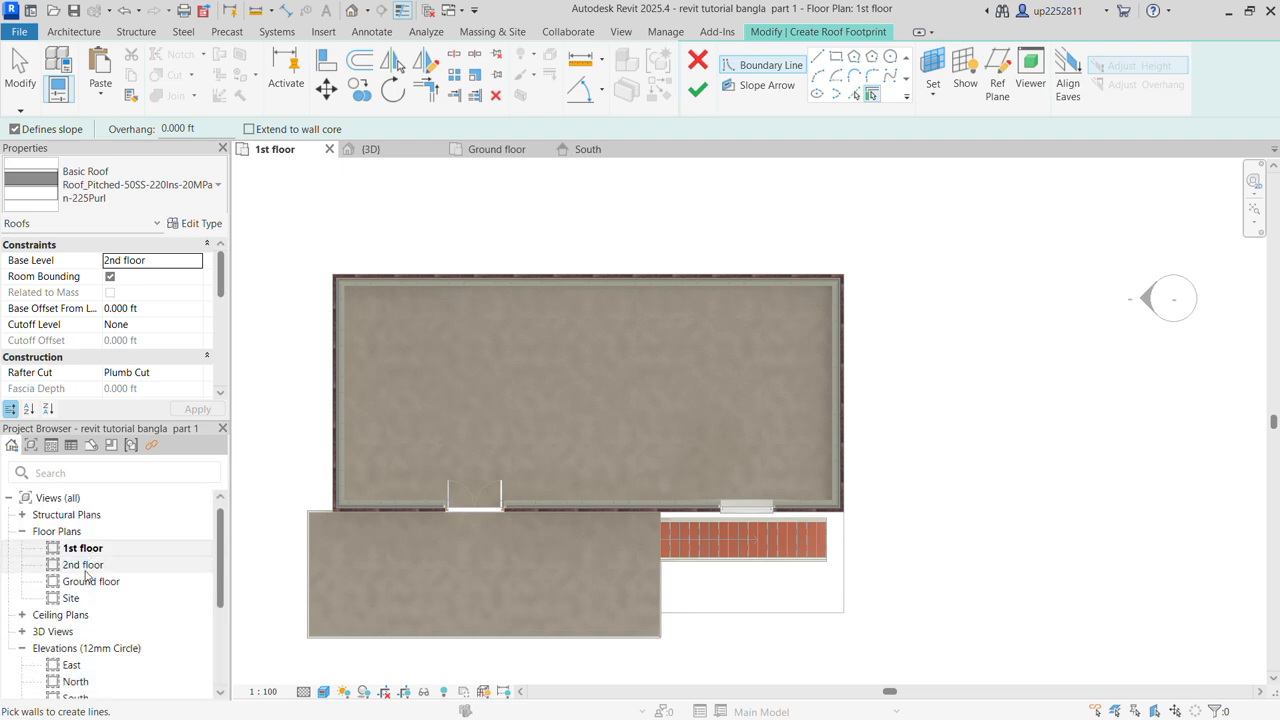
pyautogui.doubleClick(85, 565)
pyautogui.scroll(-1, 568, 503)
pyautogui.moveTo(599, 504); pyautogui.dragTo(639, 488, button='middle')
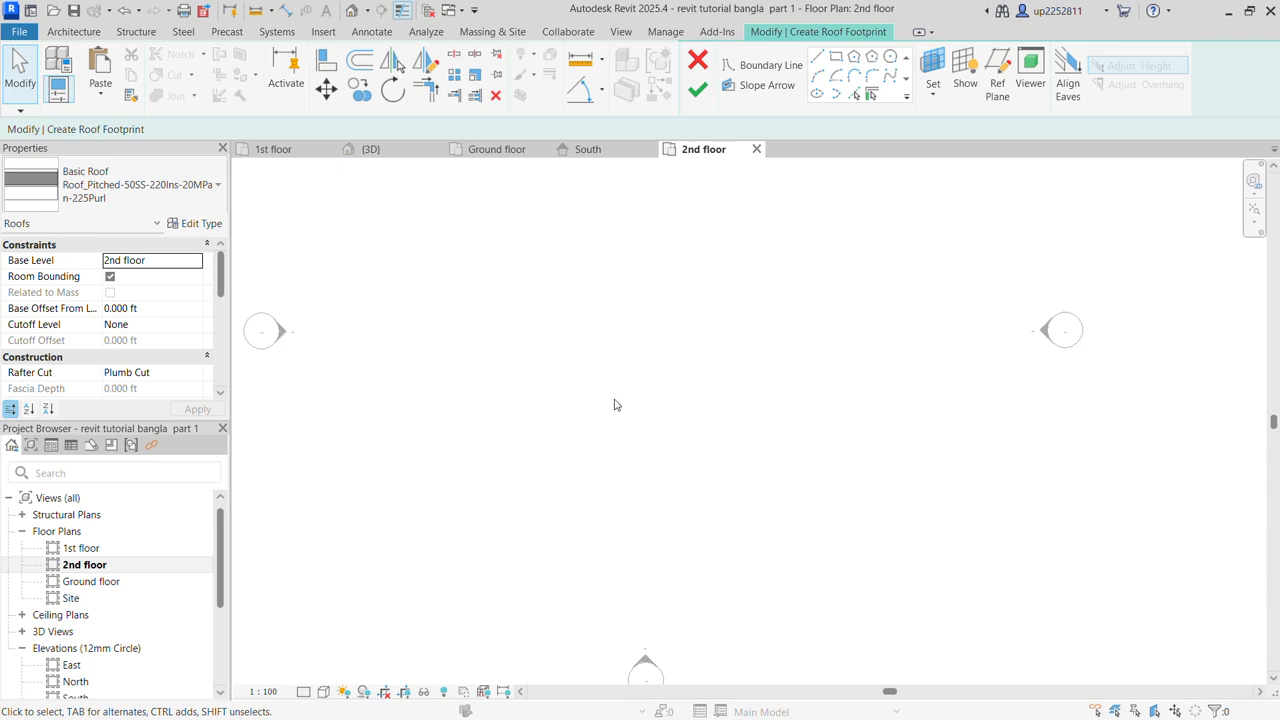
pyautogui.scroll(-1, 600, 411)
pyautogui.scroll(1, 609, 423)
pyautogui.scroll(-1, 602, 419)
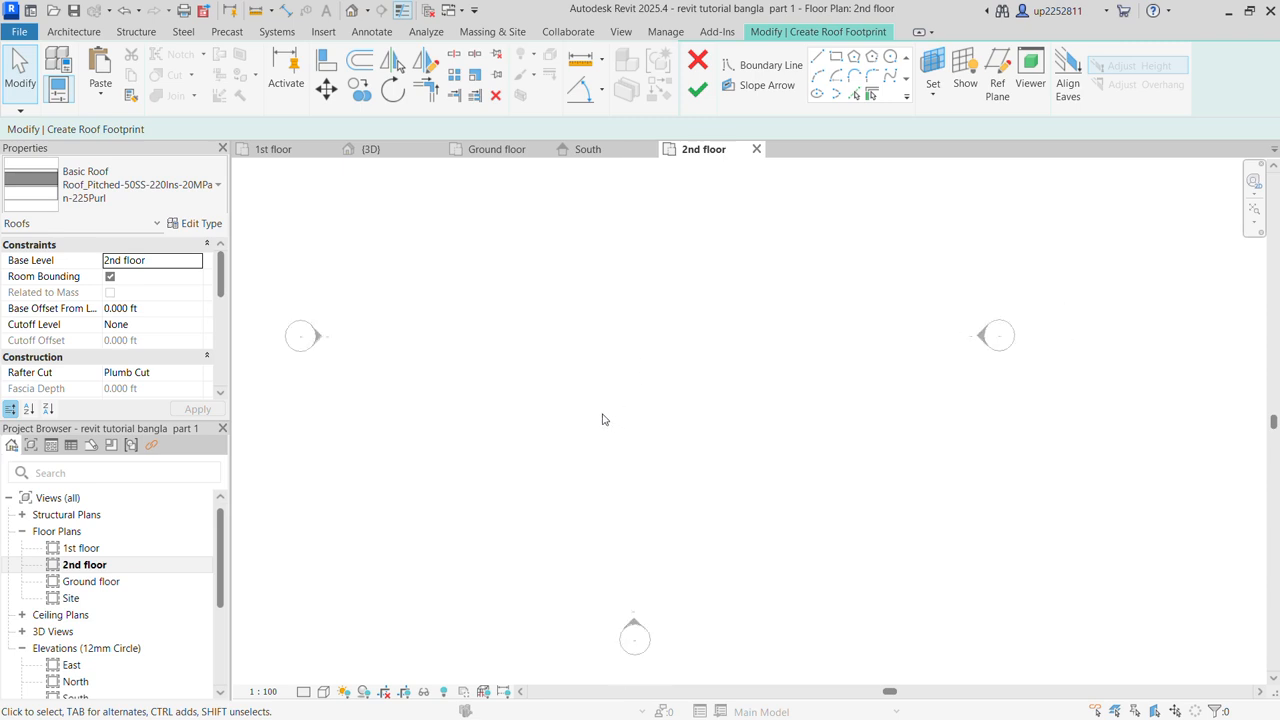
pyautogui.scroll(-1, 598, 414)
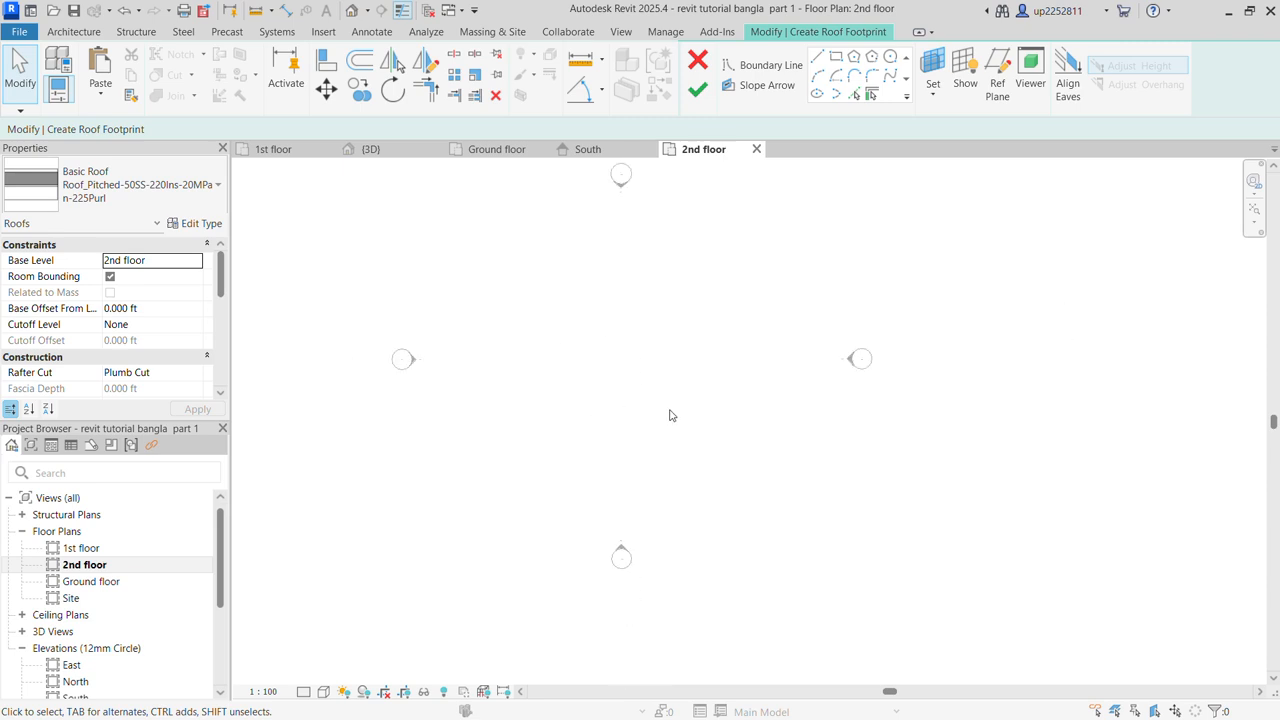
pyautogui.moveTo(616, 372); pyautogui.dragTo(691, 382, button='middle')
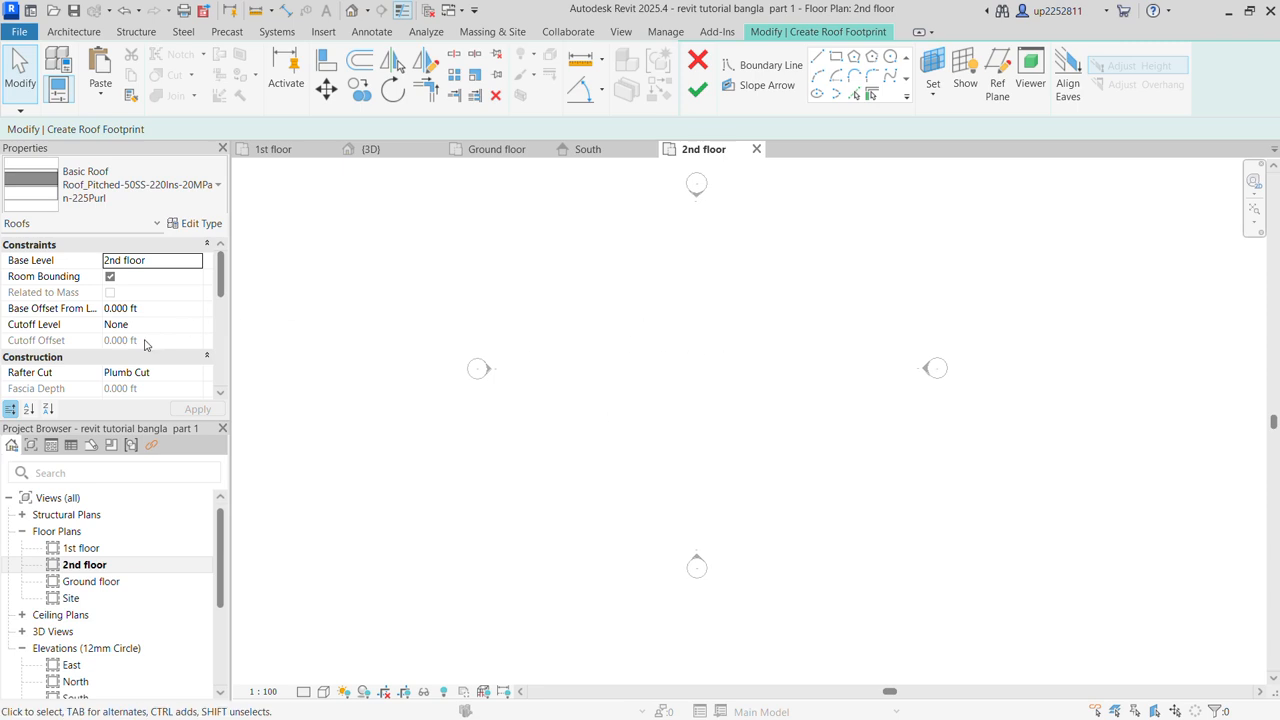
pyautogui.scroll(-2, 141, 372)
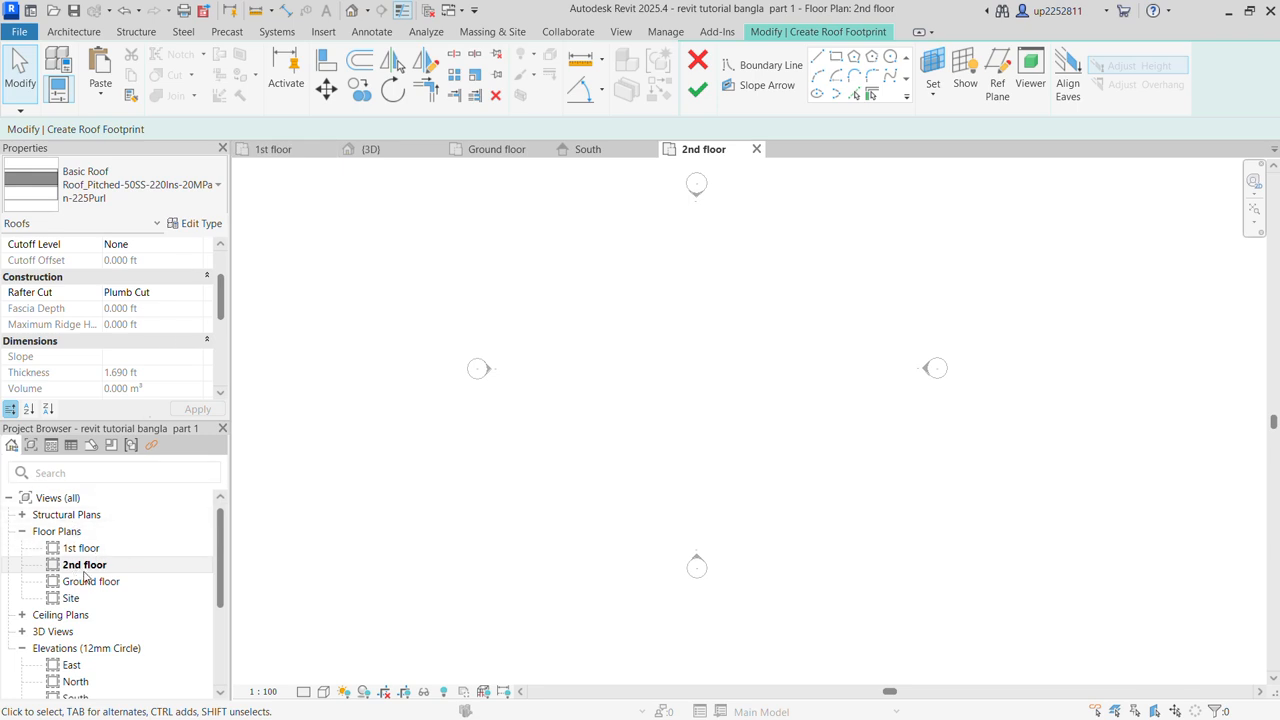
# Inspect the whole house with its open top and level lines from the front in 3D
pyautogui.click(370, 152)
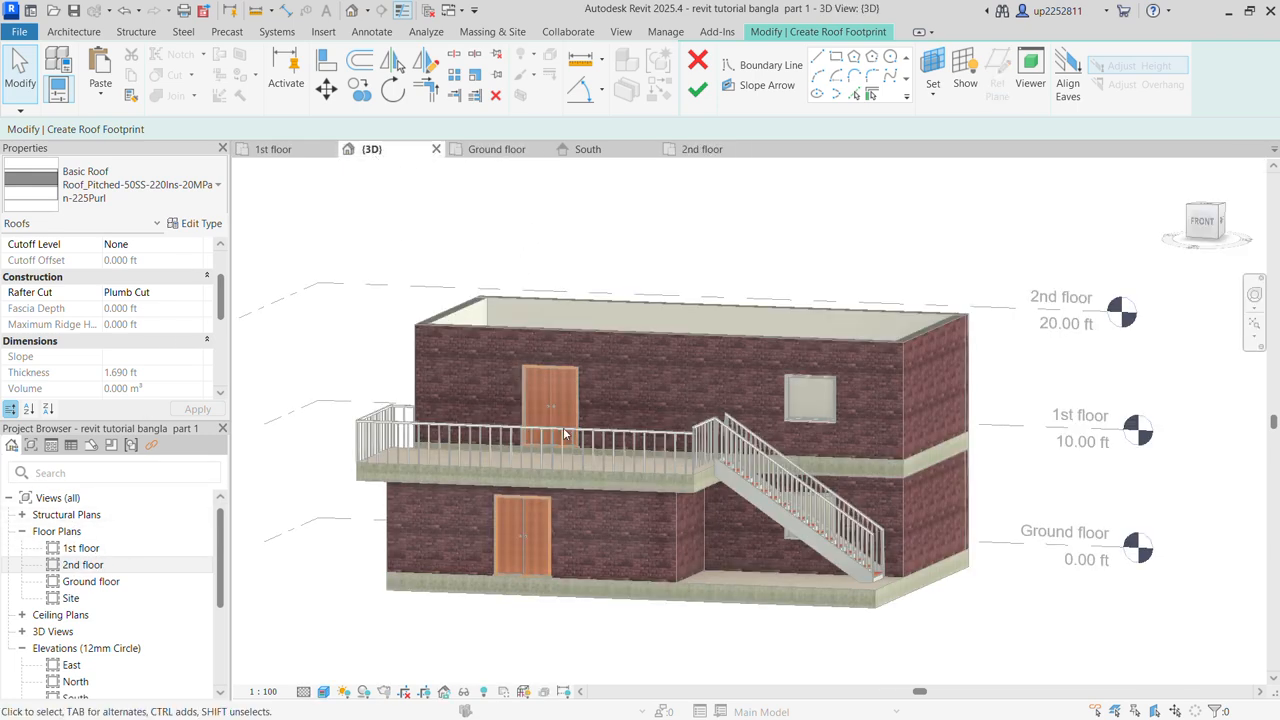
pyautogui.moveTo(865, 503)
pyautogui.keyDown('shift'); pyautogui.mouseDown(button='middle')
pyautogui.moveTo(829, 500)
pyautogui.moveTo(858, 471)
pyautogui.moveTo(874, 480)
pyautogui.moveTo(848, 497)
pyautogui.mouseUp(button='middle'); pyautogui.keyUp('shift')
pyautogui.scroll(-2, 861, 470)
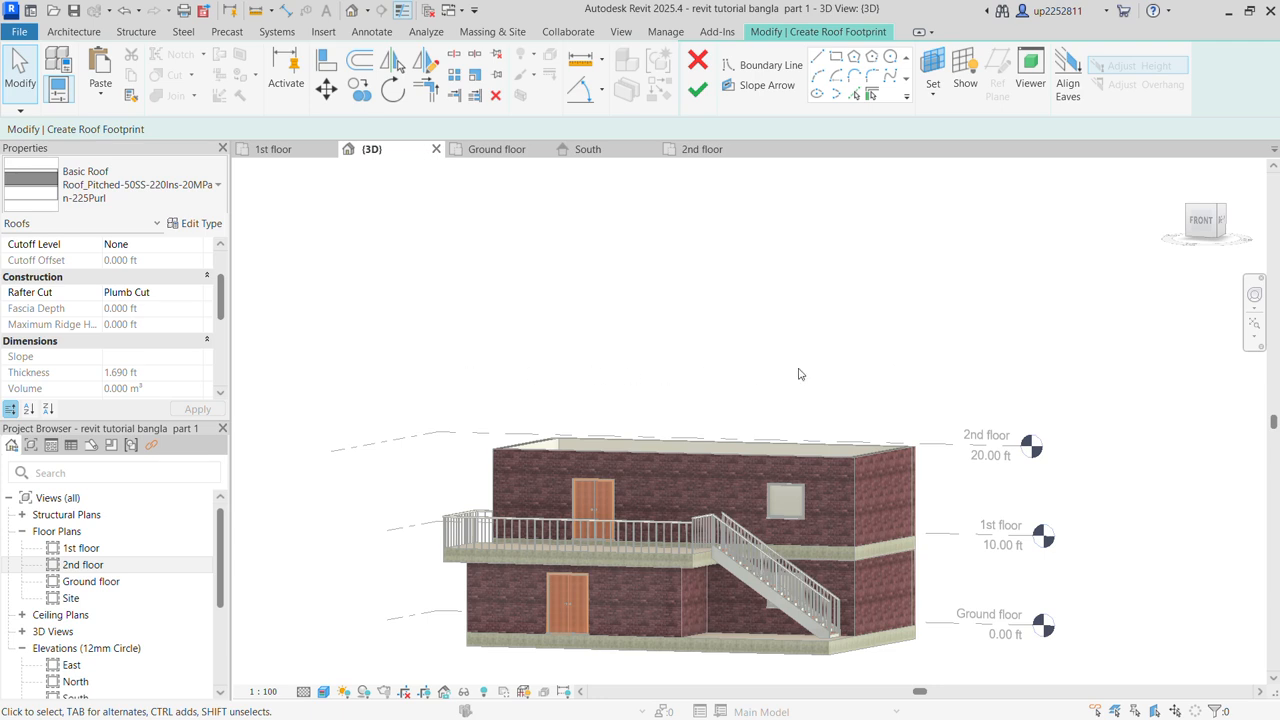
pyautogui.keyDown('shift'); pyautogui.moveTo(798, 374); pyautogui.dragTo(945, 455, button='middle'); pyautogui.keyUp('shift')
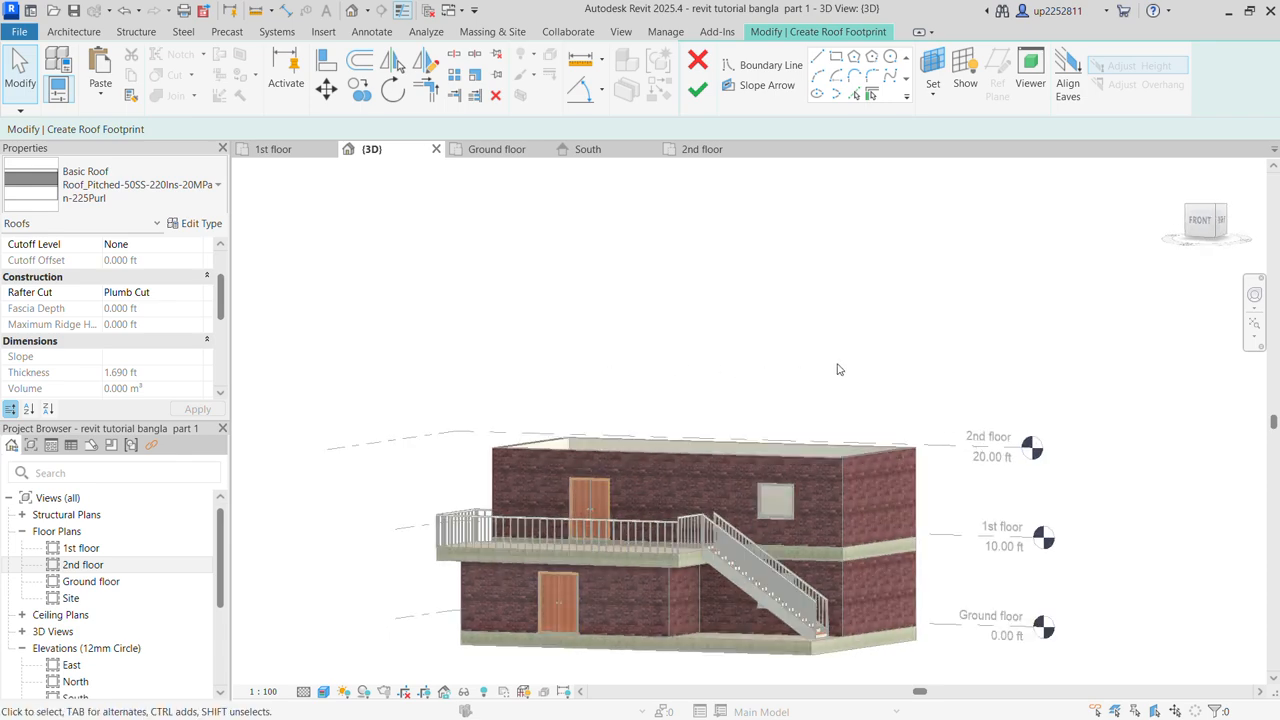
pyautogui.keyDown('shift'); pyautogui.moveTo(753, 446); pyautogui.dragTo(707, 458, button='middle'); pyautogui.keyUp('shift')
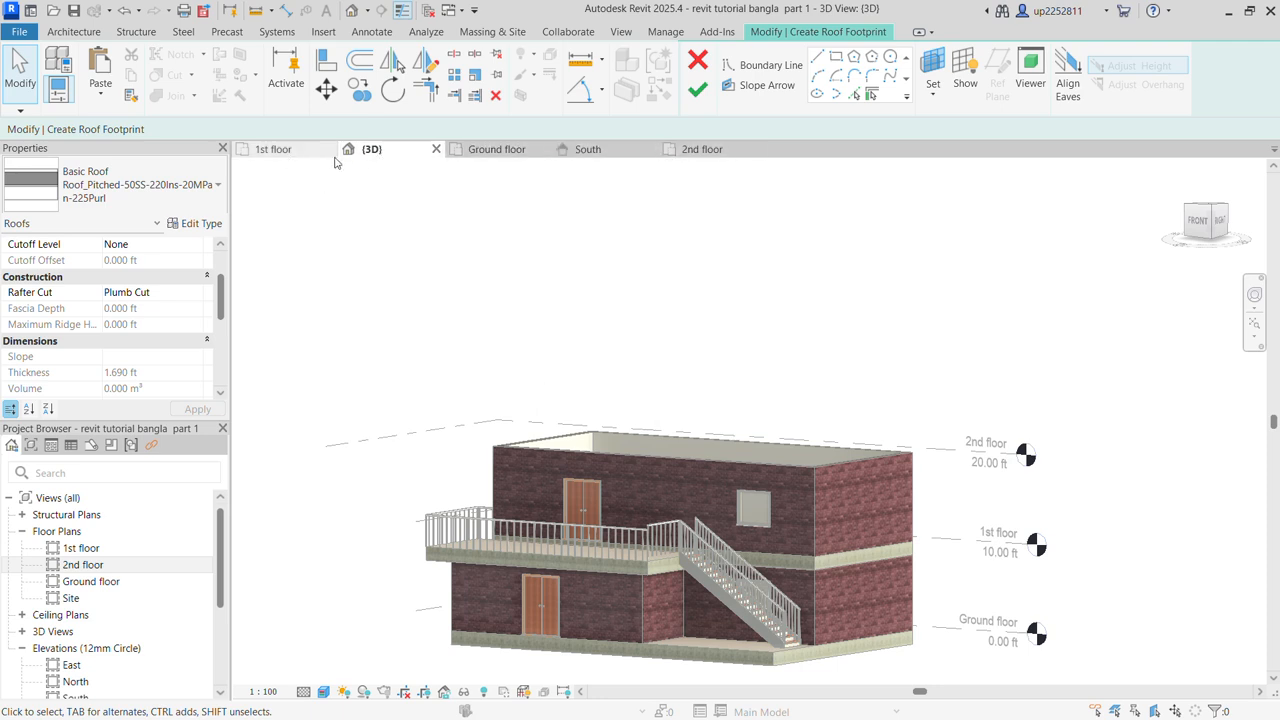
# Sketch a rectangular roof boundary of about 43 by 20 ft along the main building's outer wall corners in the 1st floor plan
pyautogui.click(290, 152)
pyautogui.scroll(-1, 461, 342)
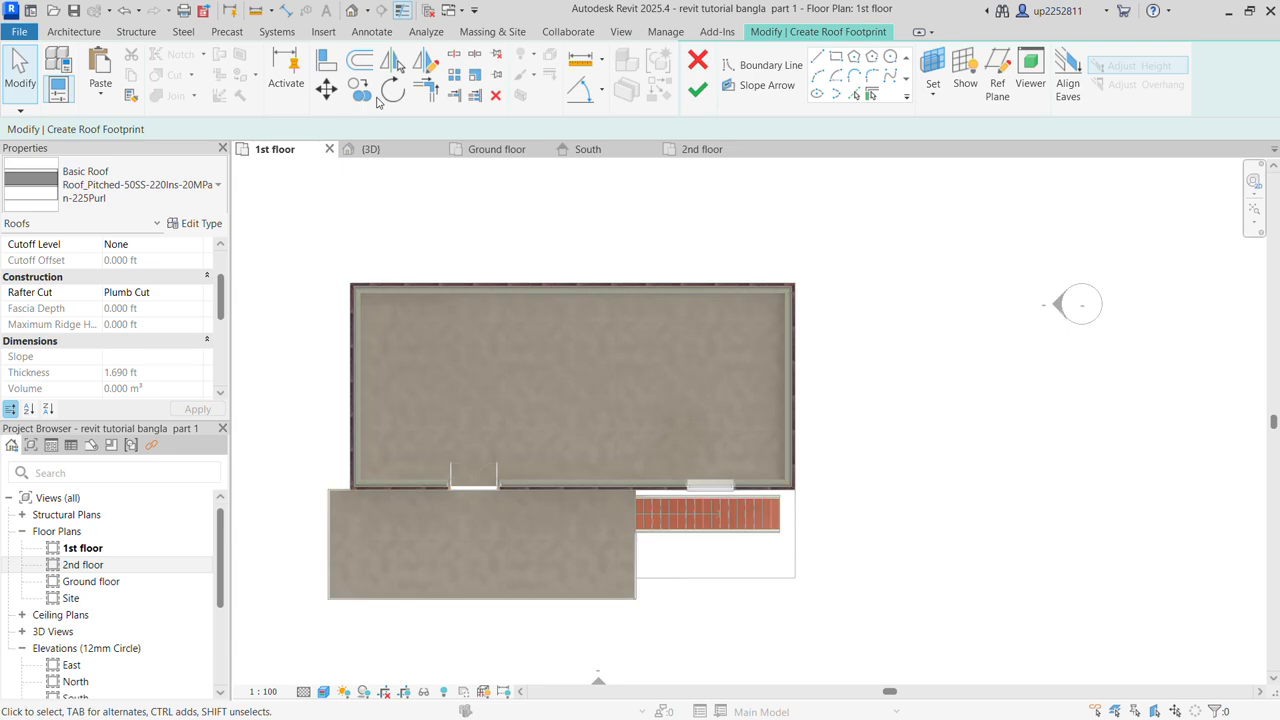
pyautogui.click(839, 60)
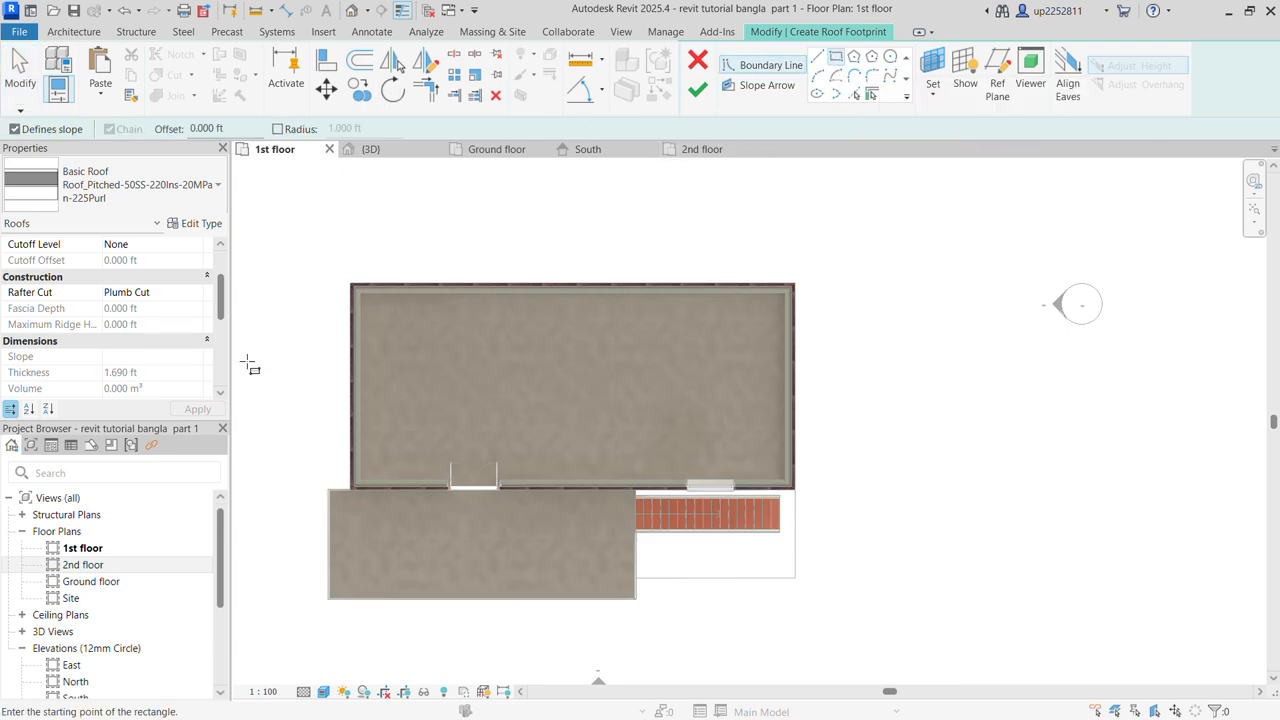
pyautogui.click(350, 283)
pyautogui.click(794, 489)
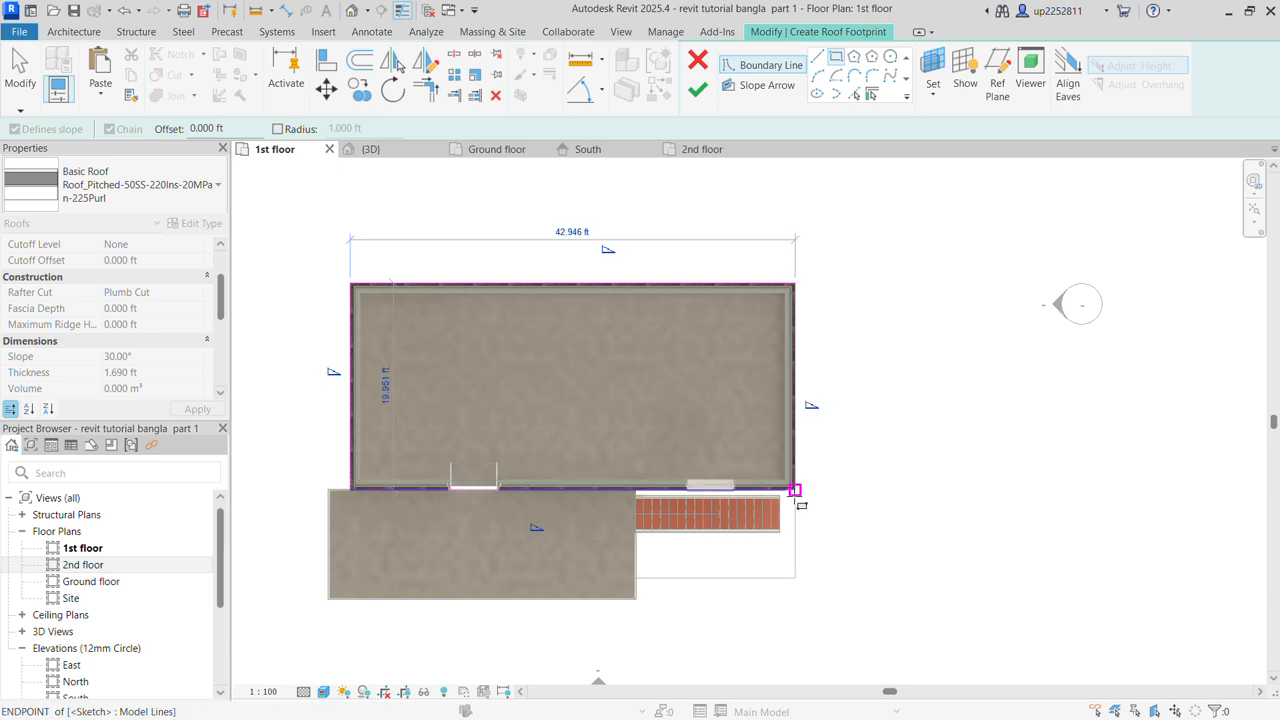
pyautogui.click(794, 489)
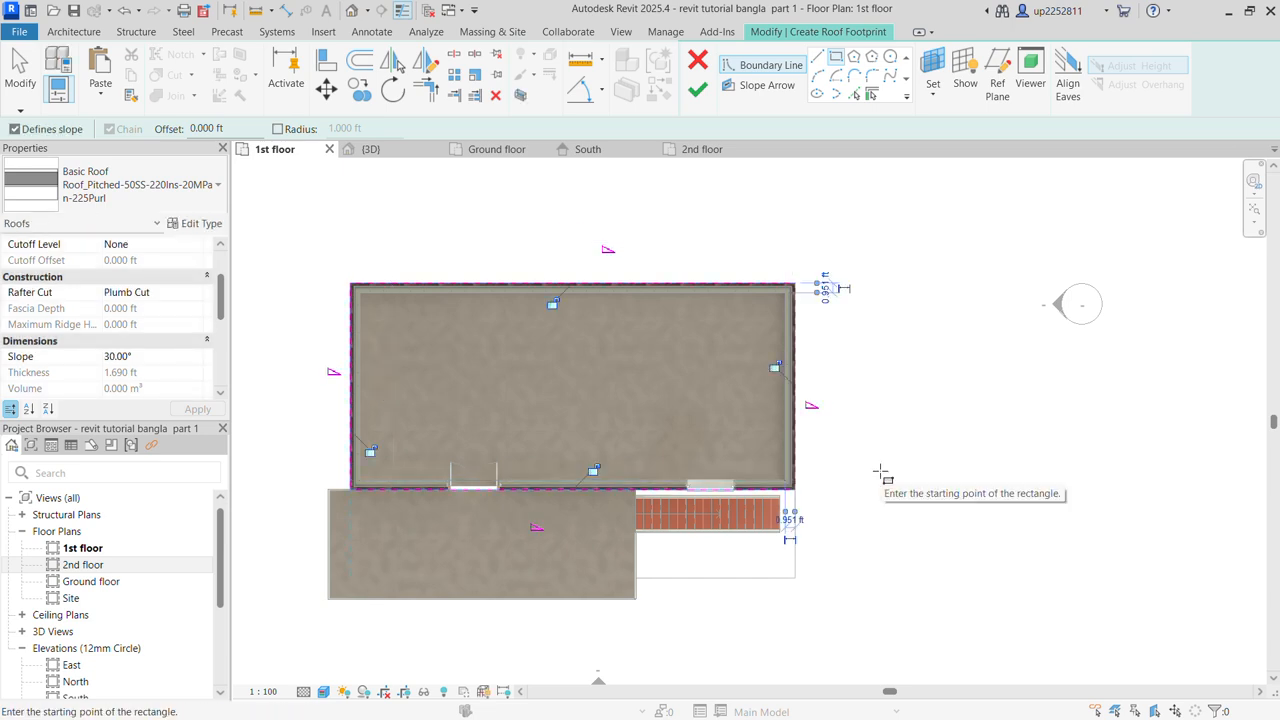
pyautogui.press('Escape')
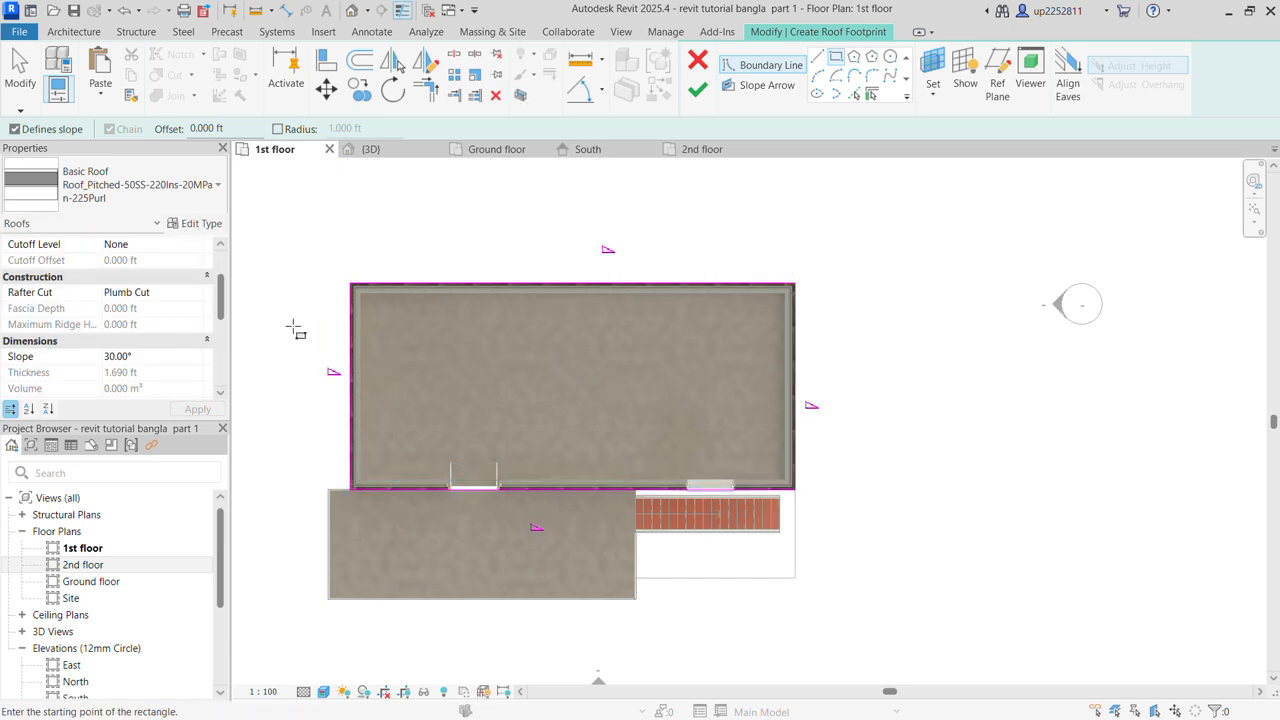
# Set the boundary drawing offset to 2 ft and finish the roof footprint sketch
pyautogui.scroll(-3, 176, 355)
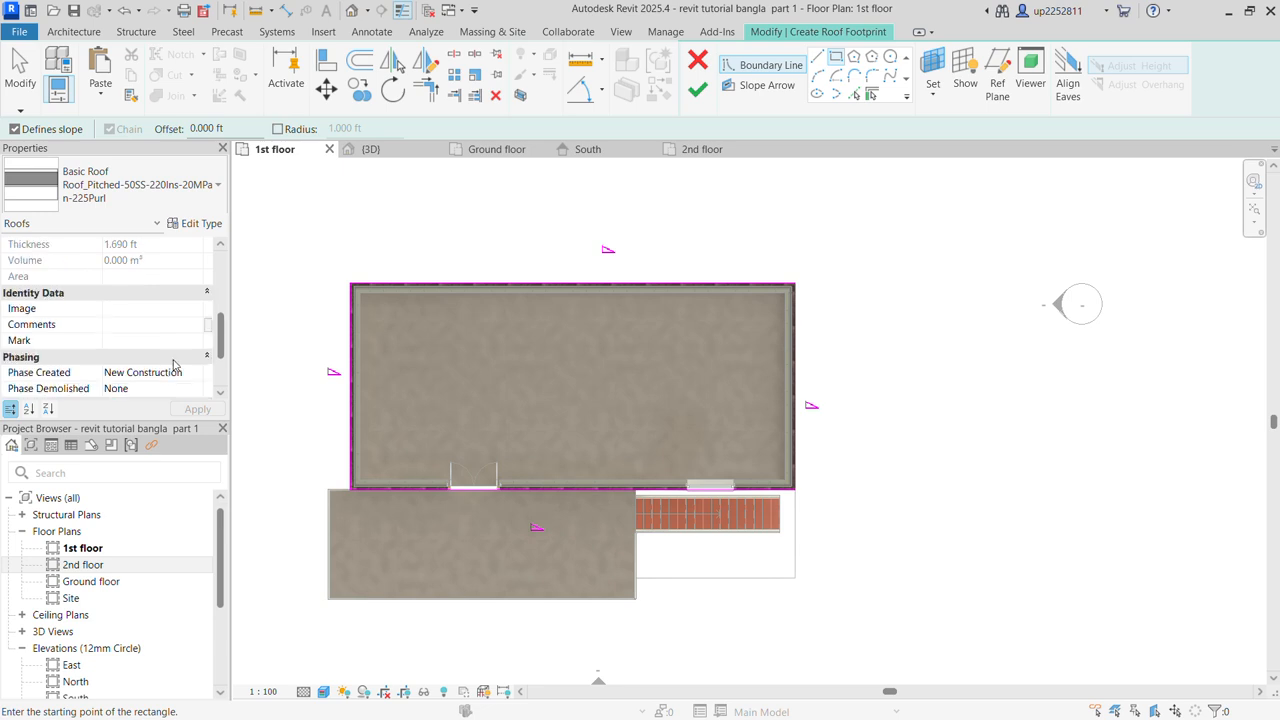
pyautogui.scroll(5, 176, 365)
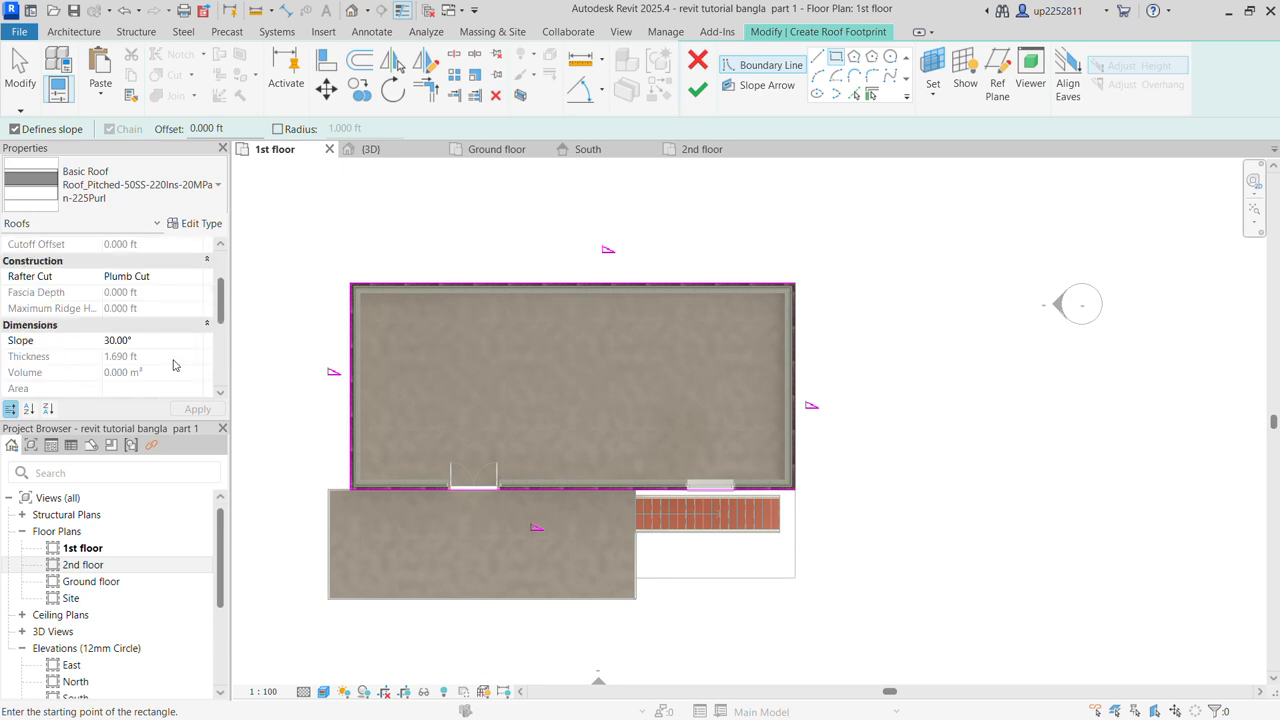
pyautogui.doubleClick(218, 128)
pyautogui.write('2')
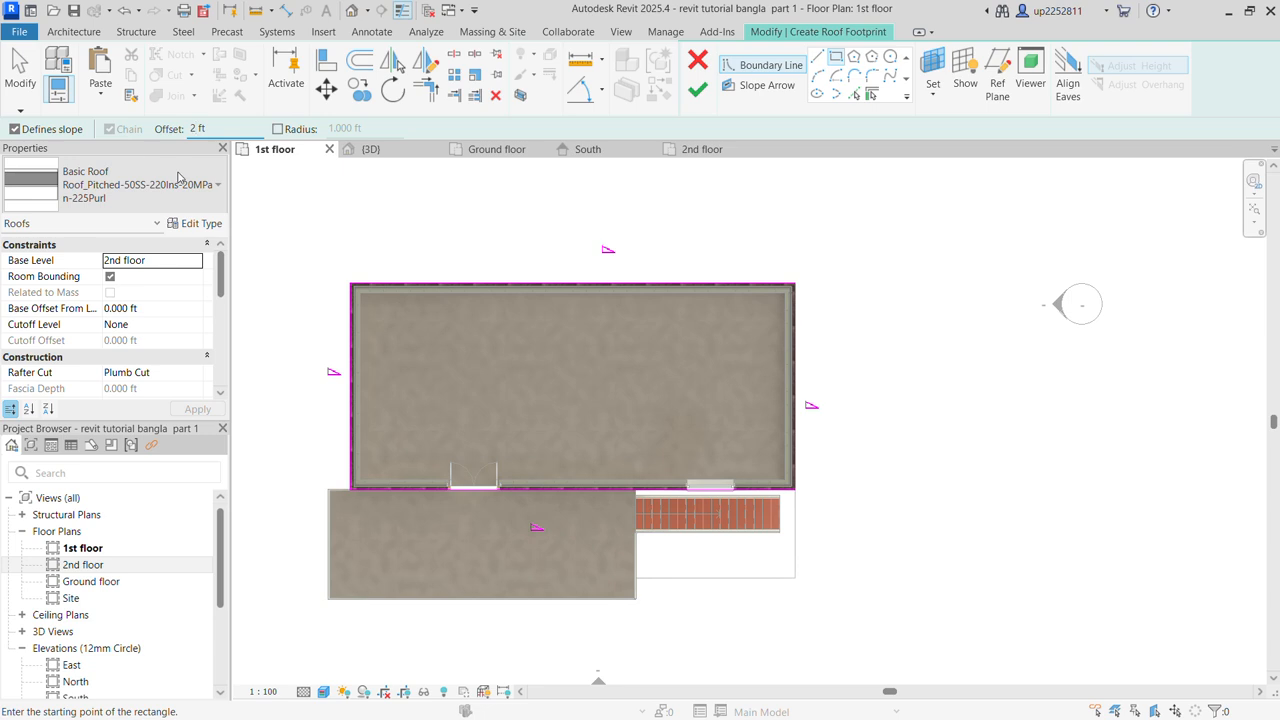
pyautogui.press('Return')
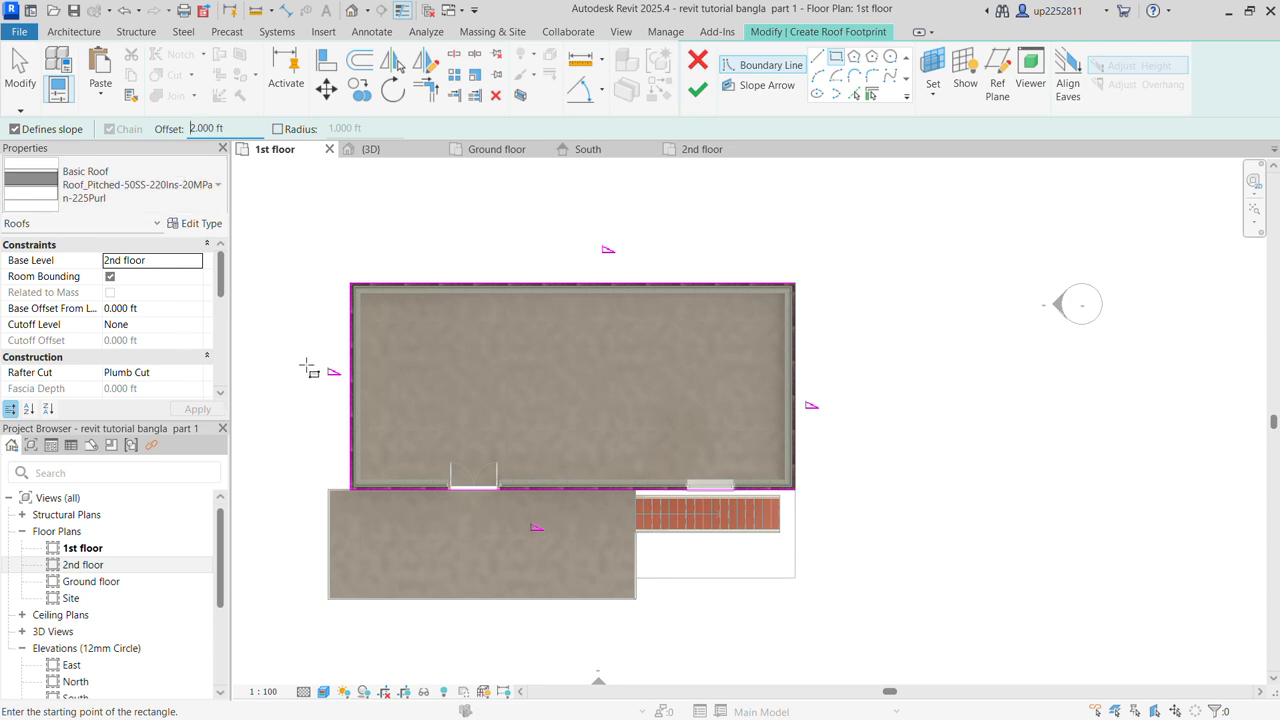
pyautogui.click(697, 89)
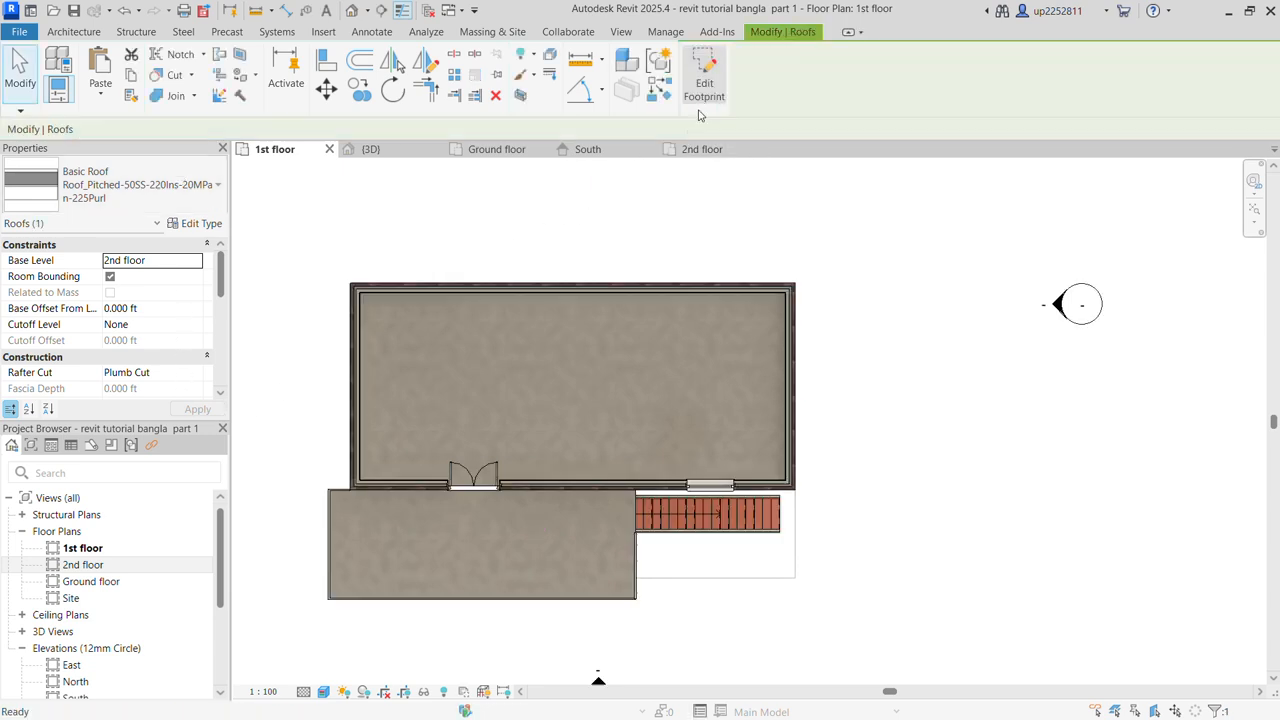
# Inspect the new roof in 3D and review its constraint, slope and dimension properties
pyautogui.click(372, 149)
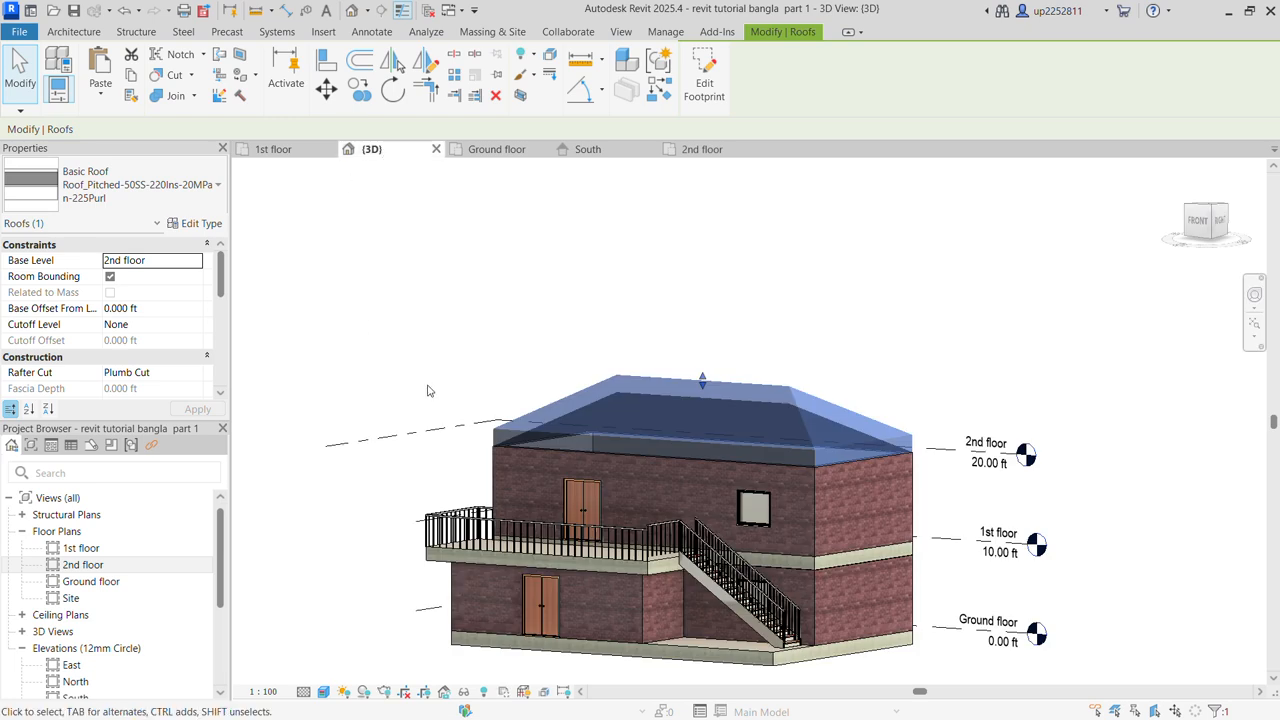
pyautogui.press('Escape')
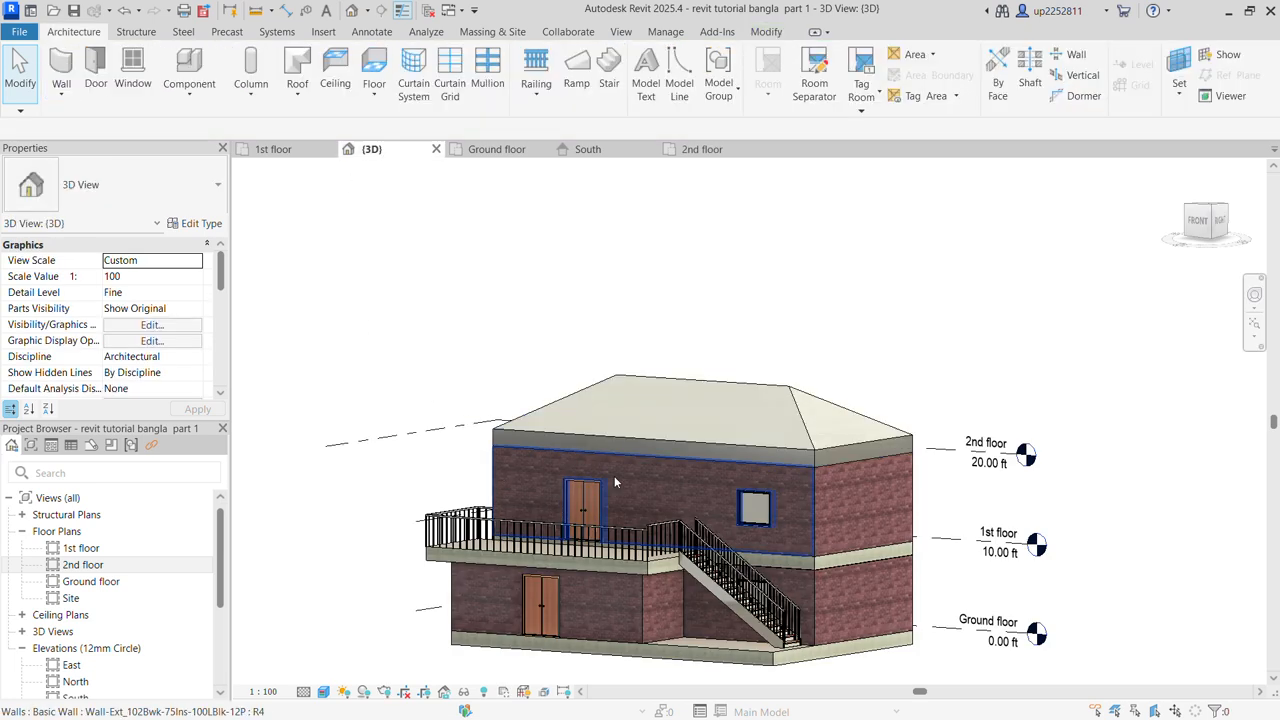
pyautogui.click(583, 417)
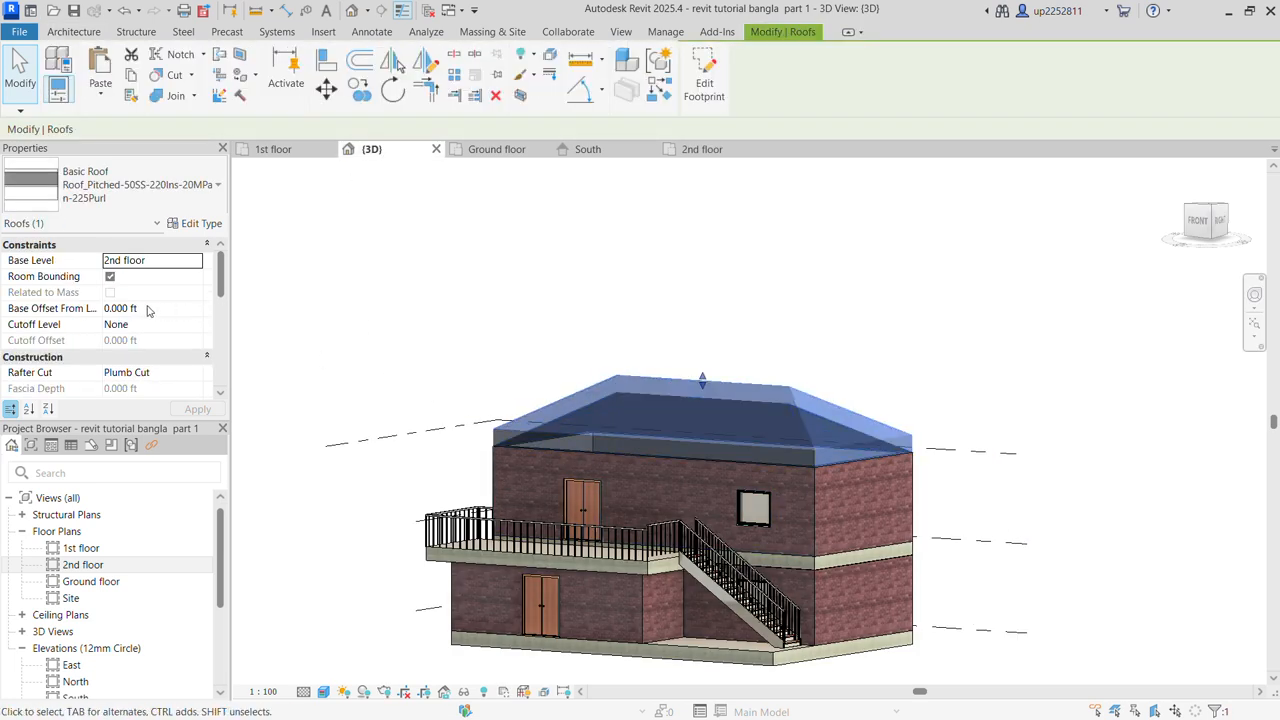
pyautogui.scroll(-3, 136, 334)
pyautogui.scroll(-3, 138, 356)
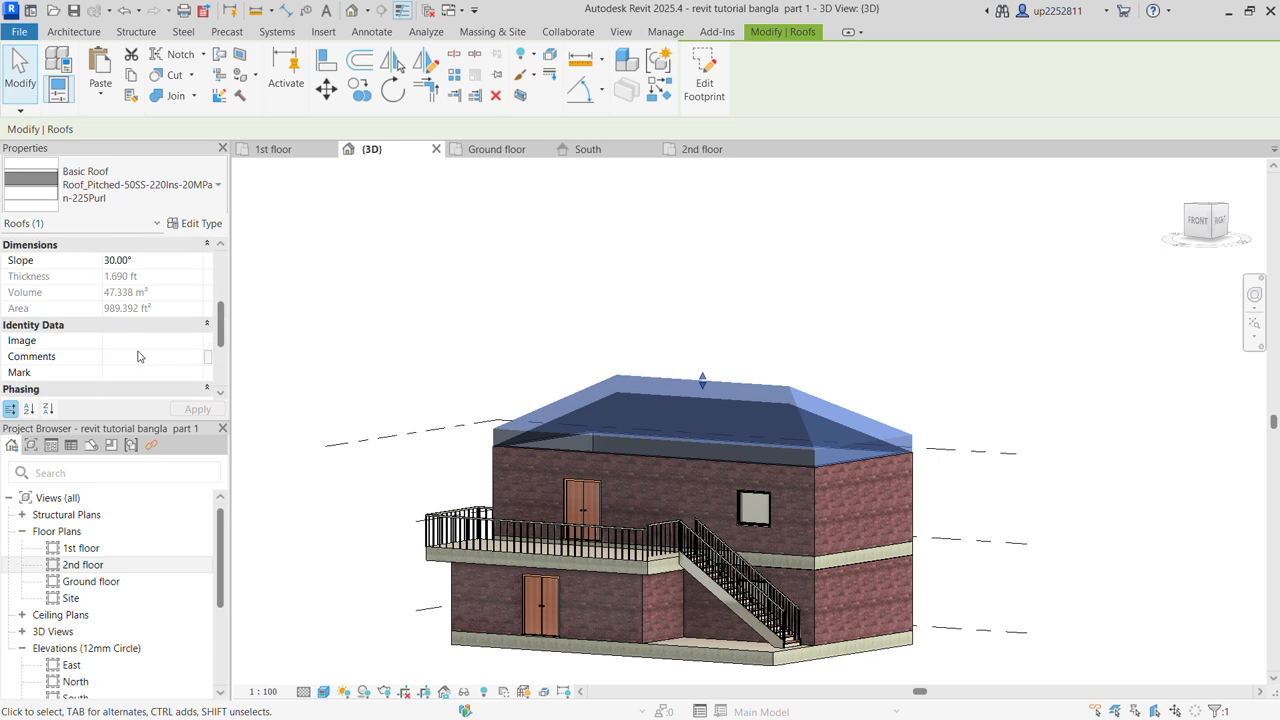
pyautogui.scroll(6, 138, 356)
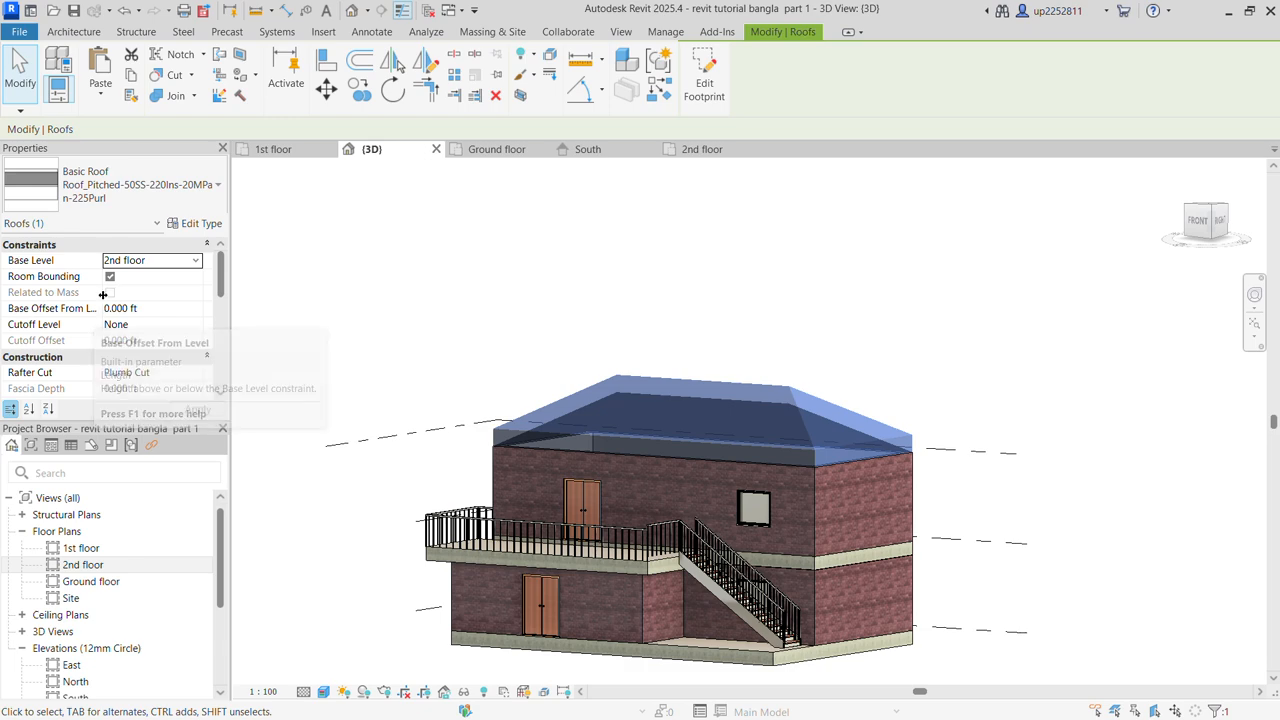
pyautogui.moveTo(101, 294); pyautogui.dragTo(113, 294)
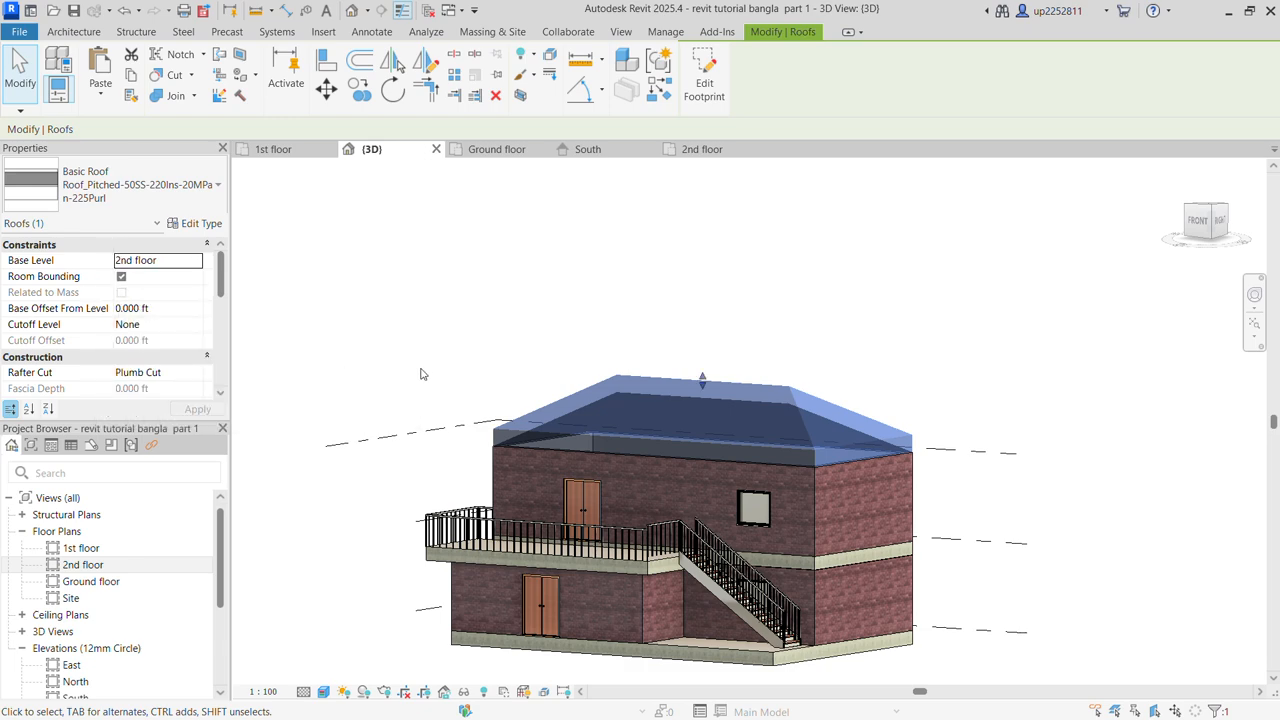
pyautogui.scroll(3, 858, 507)
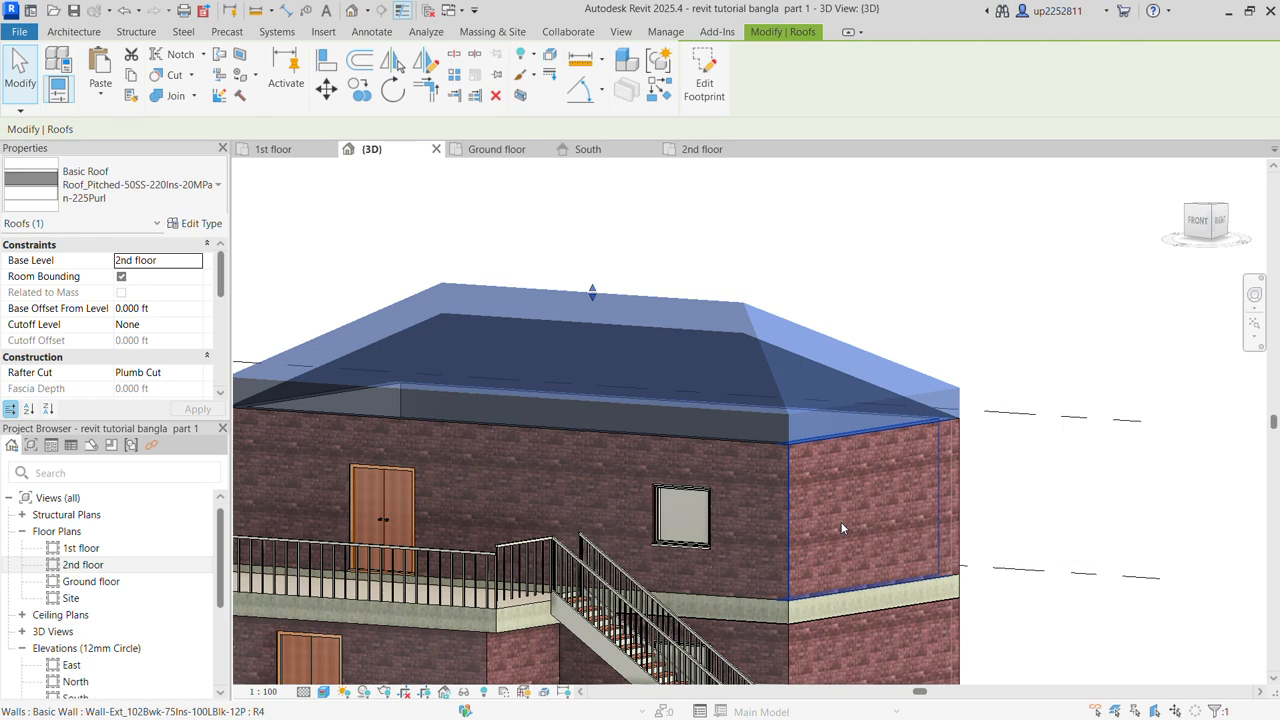
pyautogui.press('Escape')
pyautogui.keyDown('shift'); pyautogui.moveTo(836, 590); pyautogui.dragTo(797, 595, button='middle'); pyautogui.keyUp('shift')
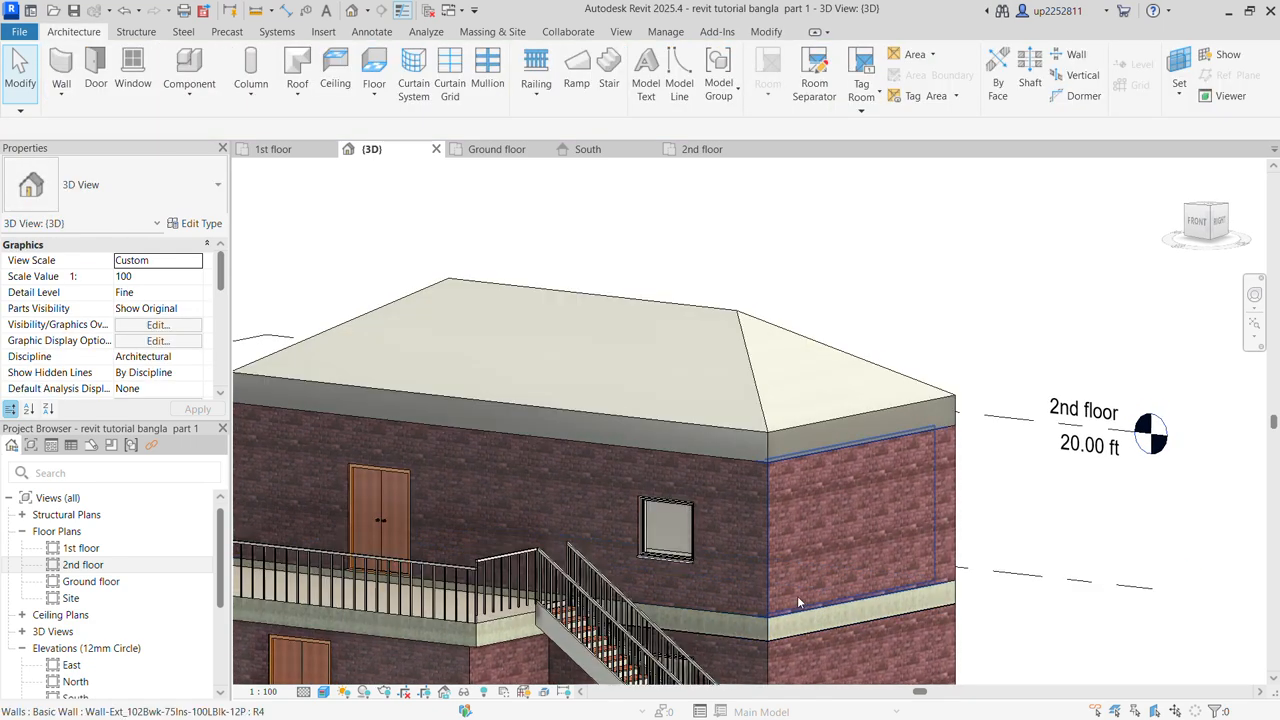
# Compare the roof's outline in the 2nd floor plan with its top and perspective views in 3D
pyautogui.click(719, 154)
pyautogui.scroll(2, 701, 507)
pyautogui.moveTo(700, 468); pyautogui.dragTo(709, 557, button='middle')
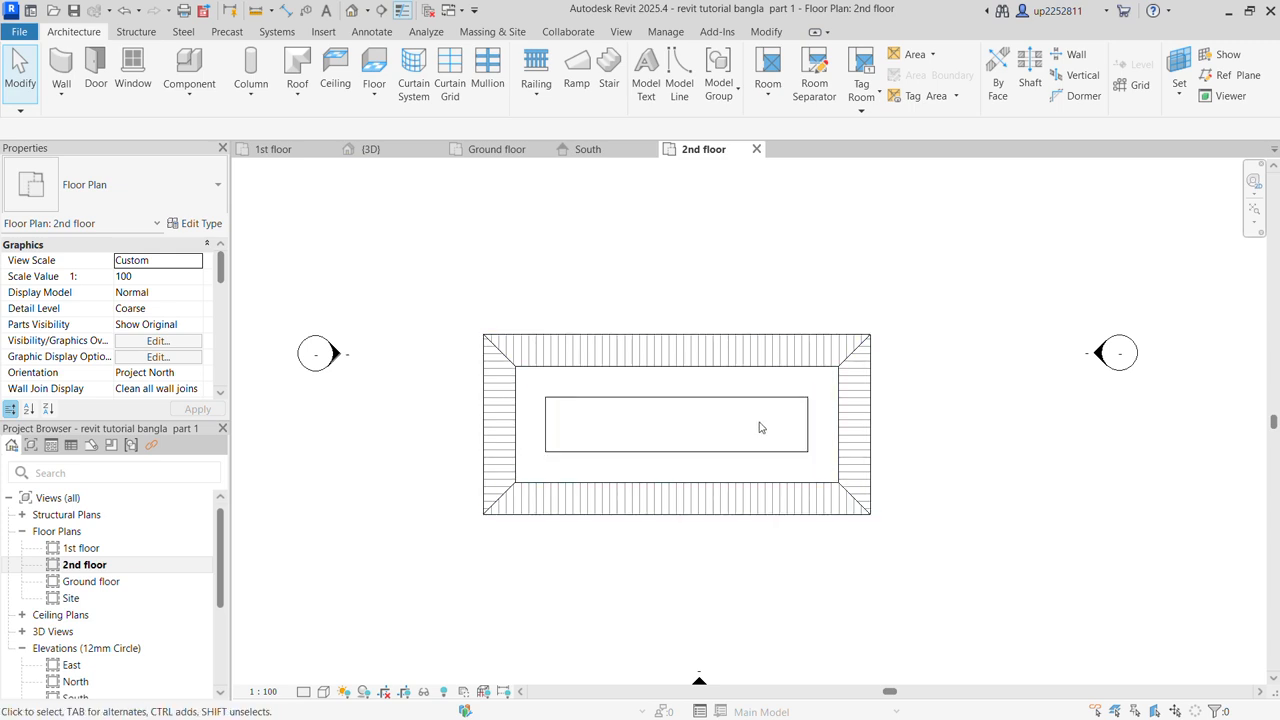
pyautogui.moveTo(777, 480); pyautogui.dragTo(782, 436, button='middle')
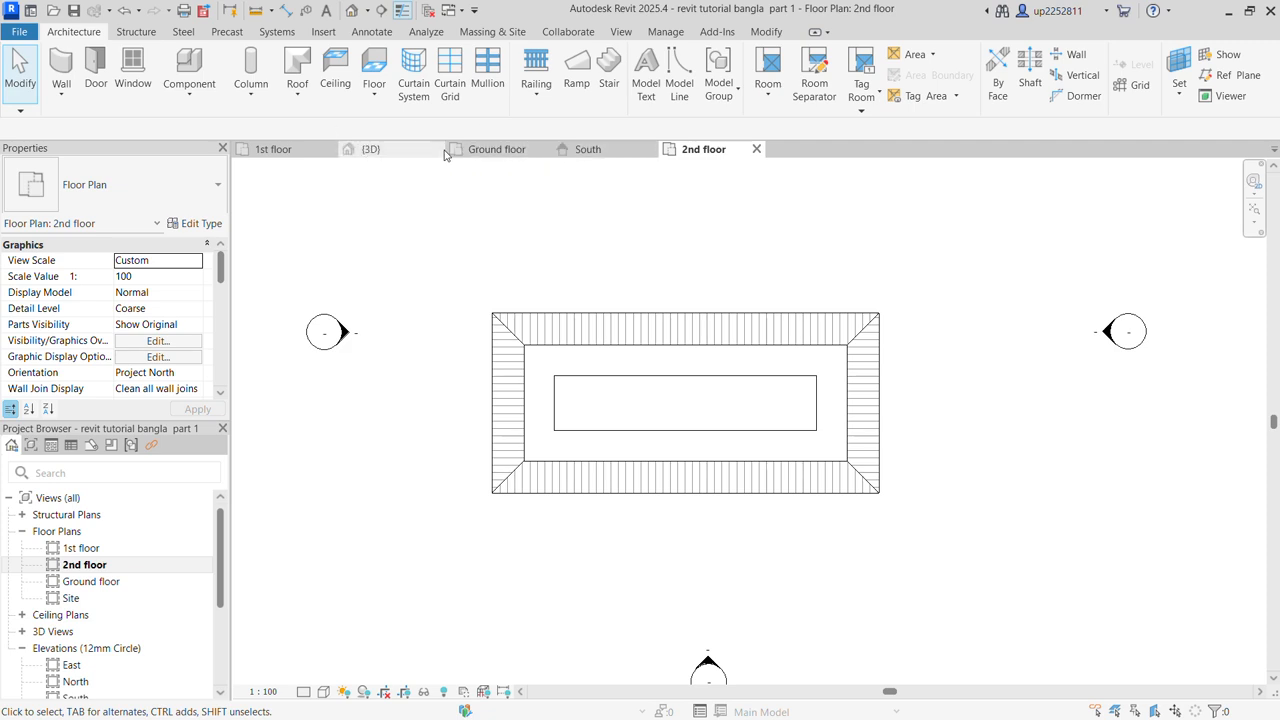
pyautogui.click(371, 149)
pyautogui.scroll(-2, 703, 343)
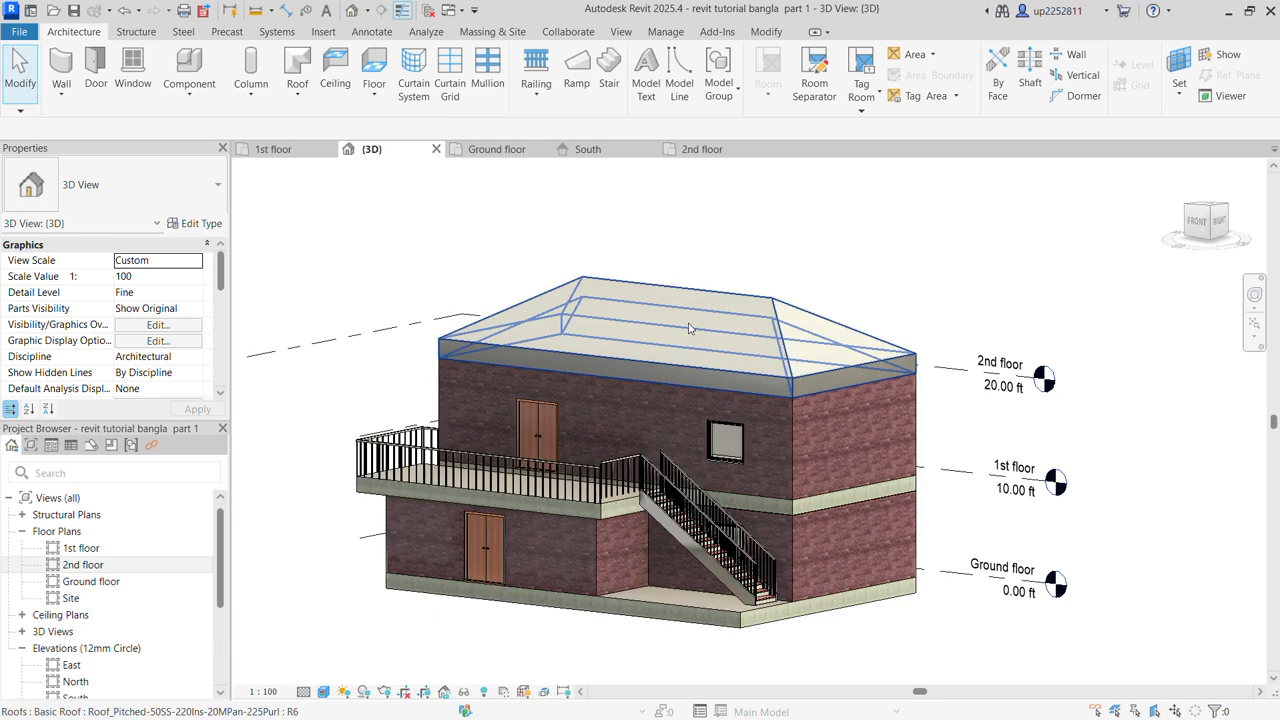
pyautogui.click(1208, 208)
pyautogui.scroll(5, 820, 420)
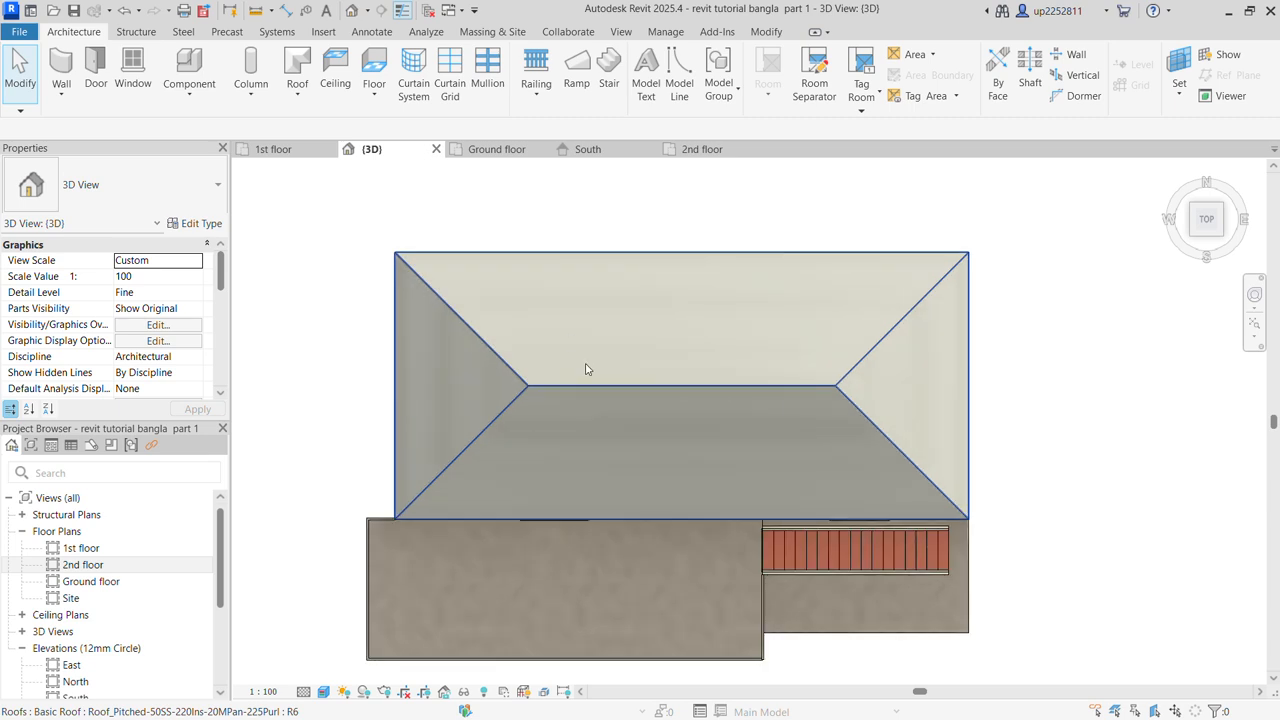
pyautogui.click(700, 150)
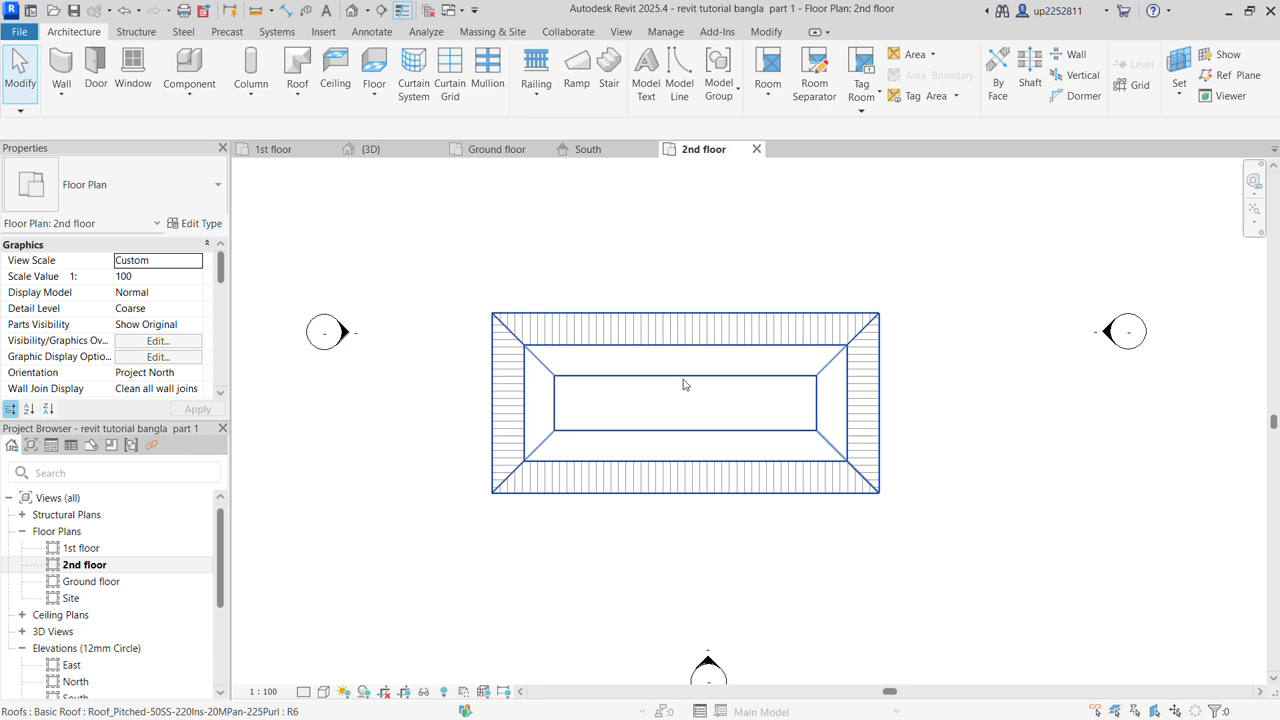
pyautogui.click(370, 150)
pyautogui.scroll(-2, 660, 372)
pyautogui.keyDown('shift'); pyautogui.moveTo(689, 374); pyautogui.dragTo(923, 363, button='middle'); pyautogui.keyUp('shift')
pyautogui.keyDown('shift'); pyautogui.moveTo(728, 321); pyautogui.dragTo(742, 357, button='middle'); pyautogui.keyUp('shift')
# Edit the roof footprint in the 2nd floor plan, moving all four boundary lines outward to about 48 by 24.5 ft, and finish the sketch
pyautogui.hotkey('ctrl', 'Tab')
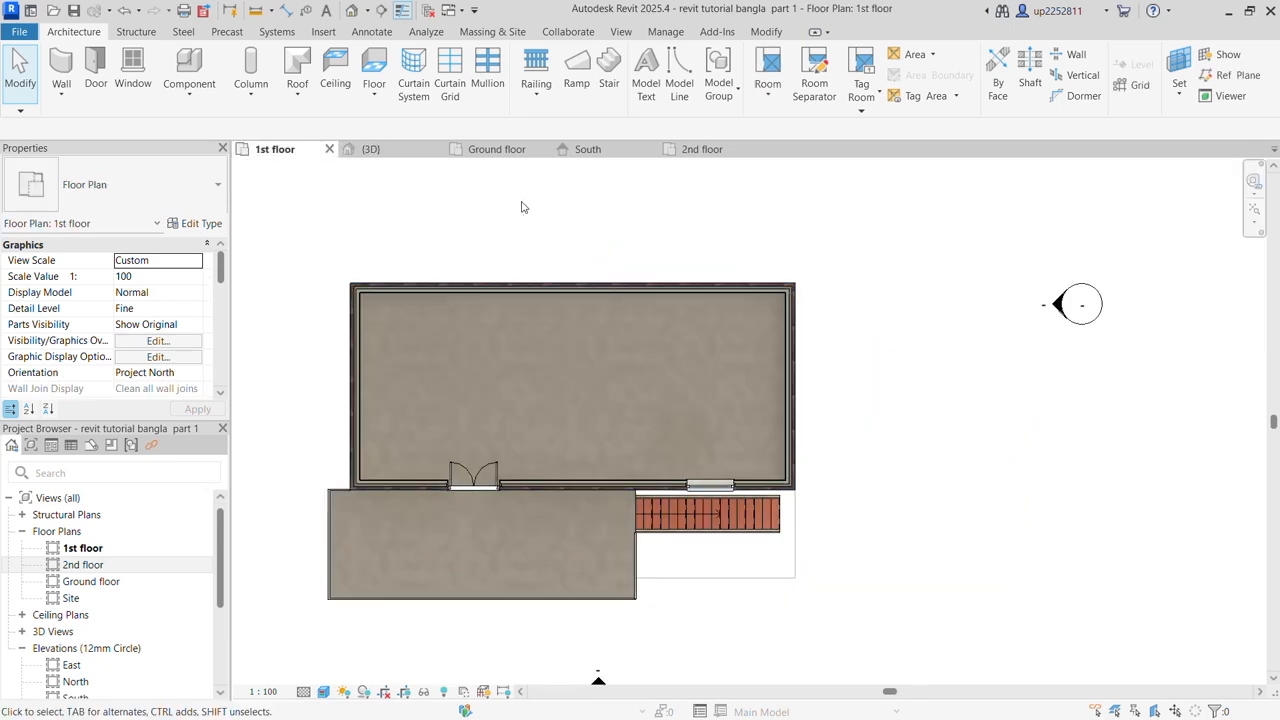
pyautogui.click(702, 149)
pyautogui.doubleClick(681, 388)
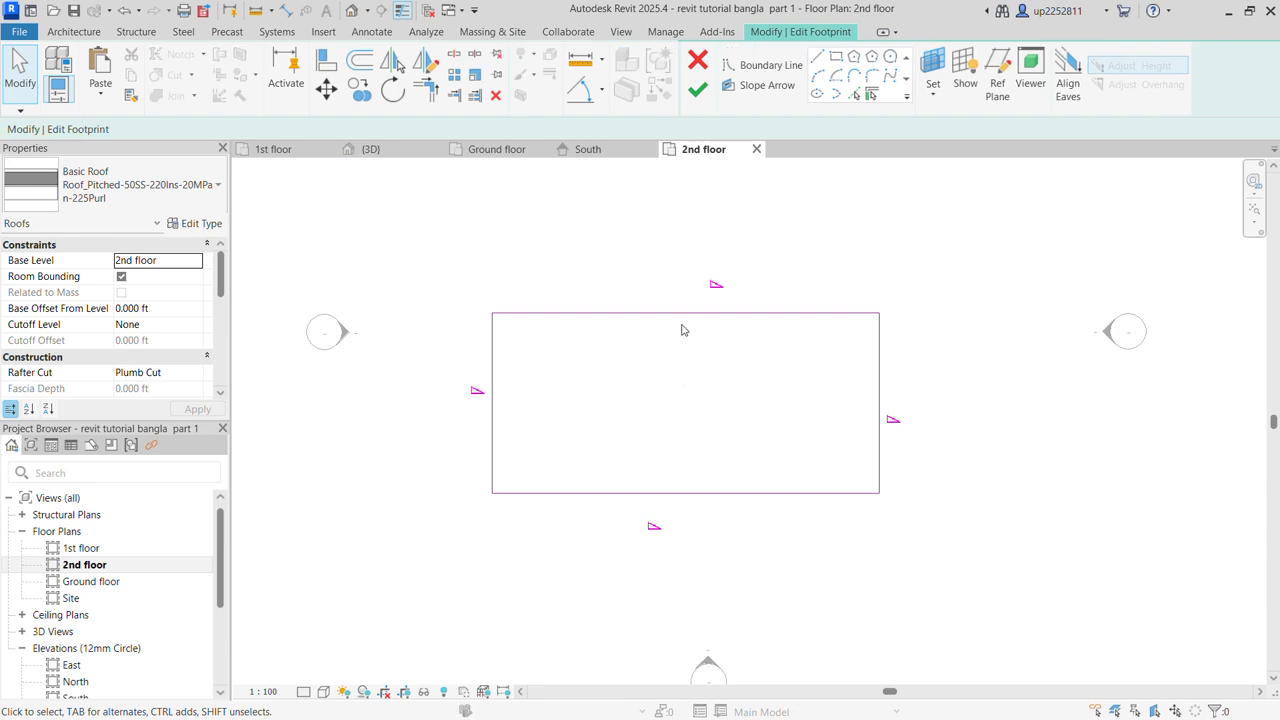
pyautogui.moveTo(683, 315); pyautogui.dragTo(677, 290)
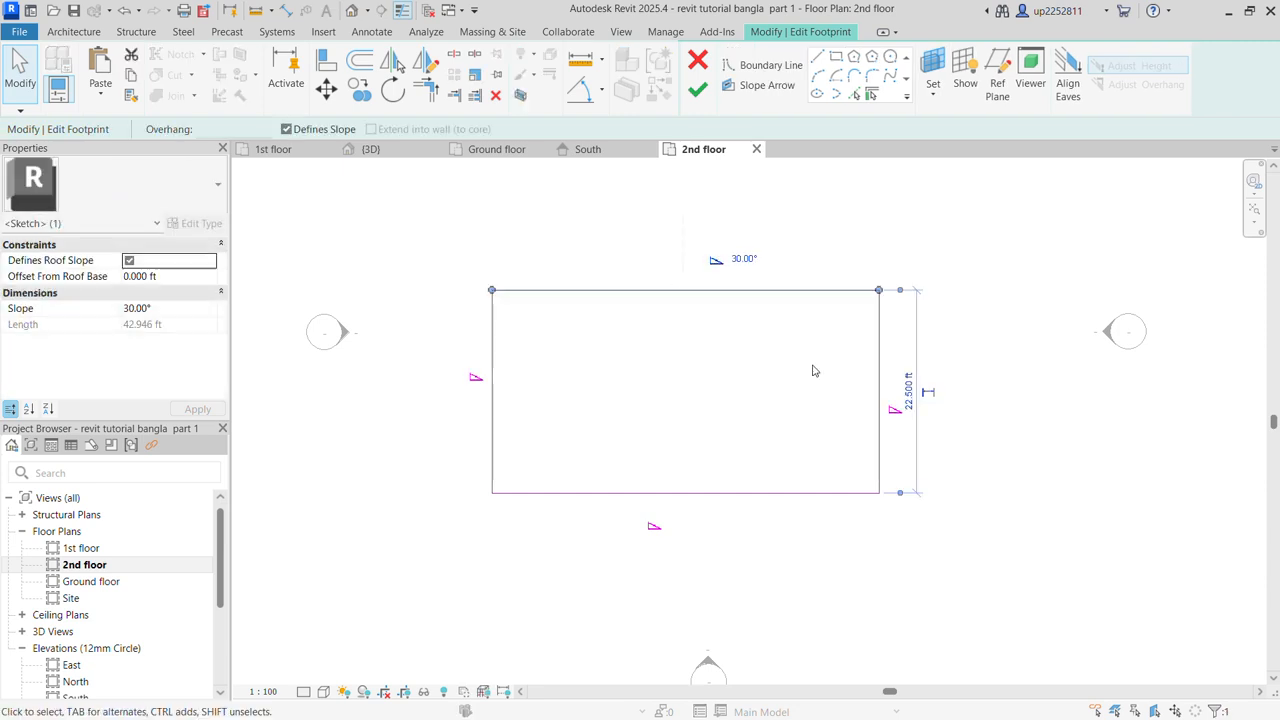
pyautogui.click(877, 380)
pyautogui.moveTo(877, 380)
pyautogui.mouseDown()
pyautogui.moveTo(908, 380)
pyautogui.moveTo(893, 381)
pyautogui.mouseUp()
pyautogui.moveTo(829, 493)
pyautogui.mouseDown()
pyautogui.moveTo(809, 523)
pyautogui.moveTo(806, 512)
pyautogui.mouseUp()
pyautogui.click(497, 418)
pyautogui.moveTo(497, 418); pyautogui.dragTo(466, 414)
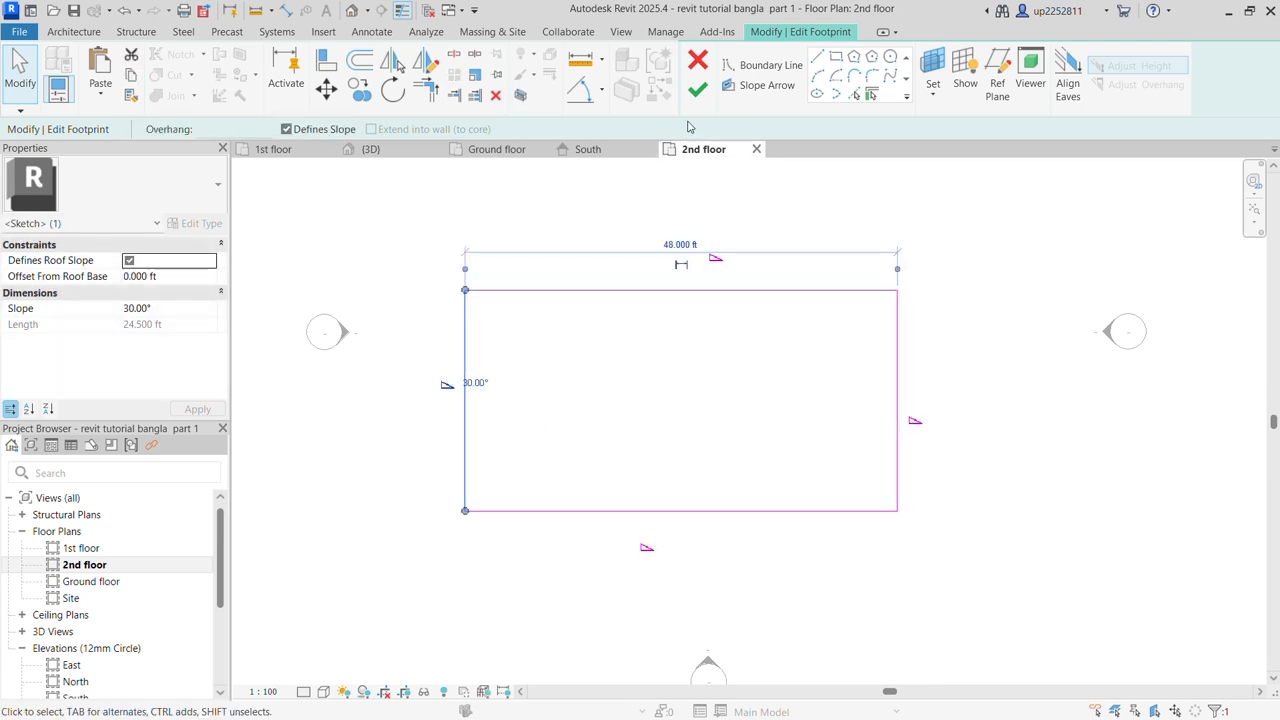
pyautogui.click(697, 89)
# Examine the roof's overhang around the house in 3D from the front right corner
pyautogui.click(370, 149)
pyautogui.keyDown('shift'); pyautogui.moveTo(638, 404); pyautogui.dragTo(829, 430, button='middle'); pyautogui.keyUp('shift')
pyautogui.press('Escape')
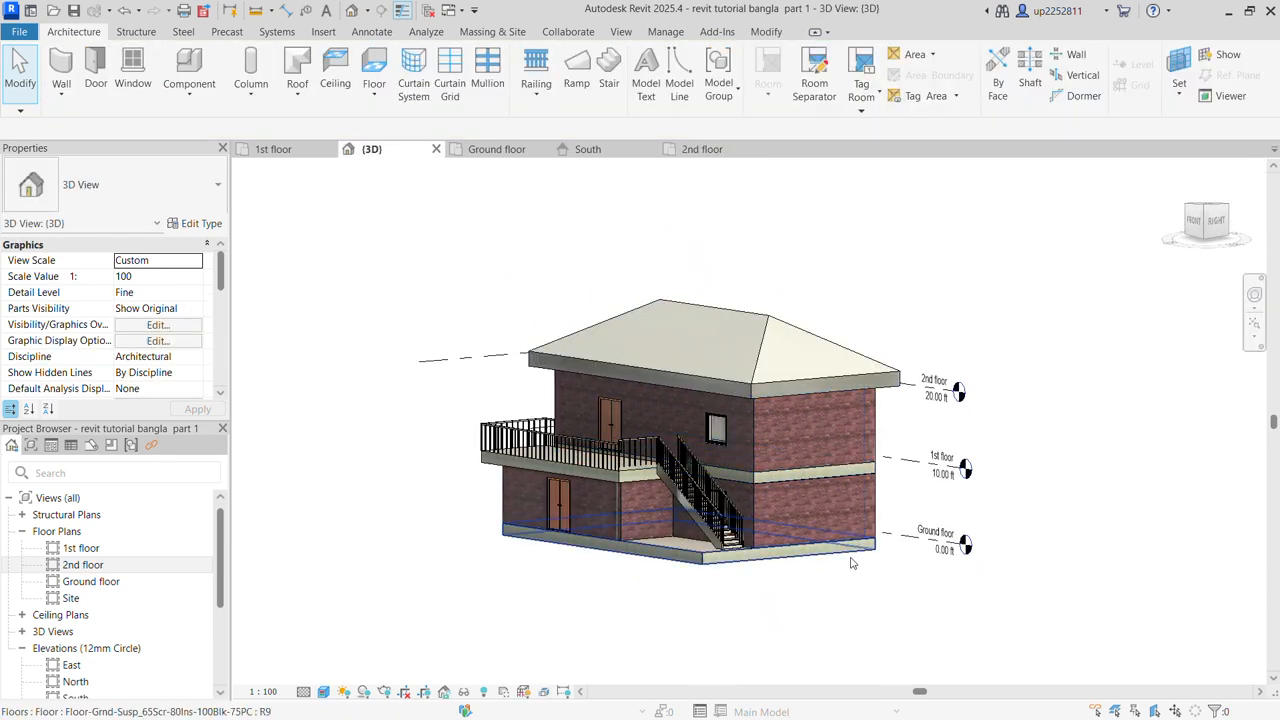
pyautogui.keyDown('shift'); pyautogui.moveTo(877, 616); pyautogui.dragTo(643, 588, button='middle'); pyautogui.keyUp('shift')
pyautogui.scroll(3, 837, 575)
pyautogui.moveTo(857, 586); pyautogui.dragTo(879, 611, button='middle')
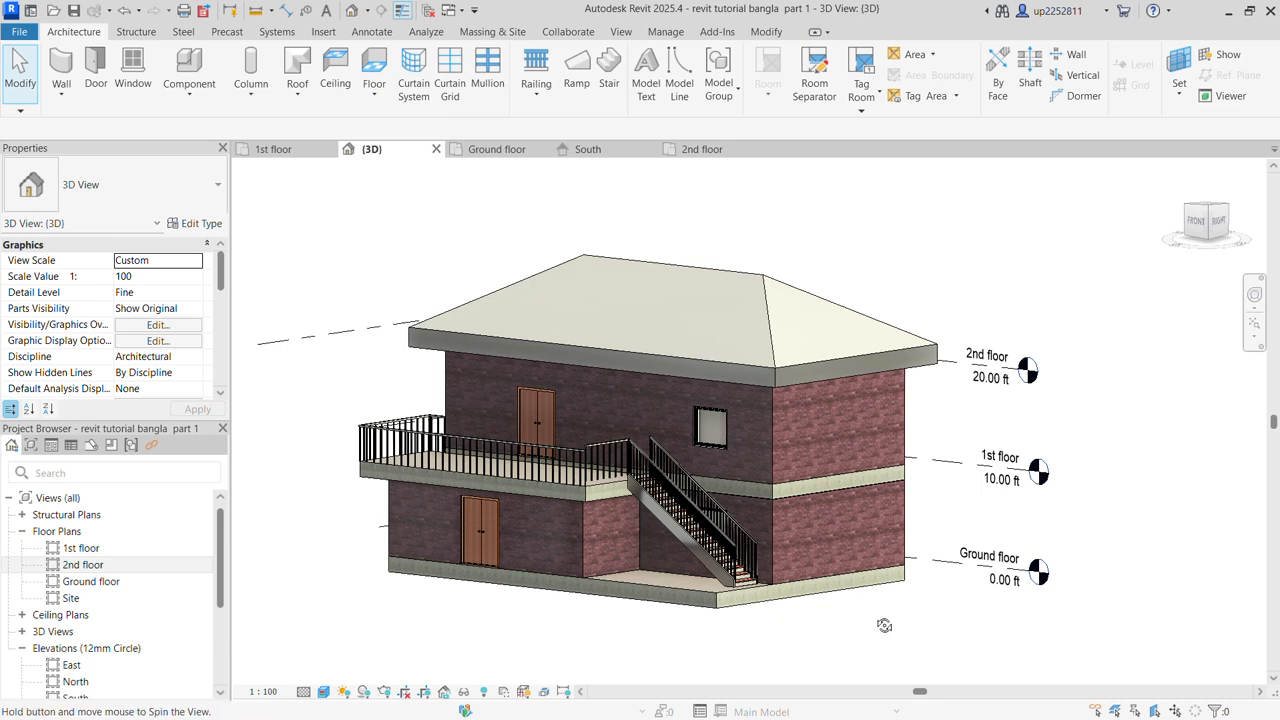
pyautogui.moveTo(883, 620)
pyautogui.keyDown('shift'); pyautogui.mouseDown(button='middle')
pyautogui.moveTo(952, 621)
pyautogui.moveTo(903, 631)
pyautogui.moveTo(879, 607)
pyautogui.mouseUp(button='middle'); pyautogui.keyUp('shift')
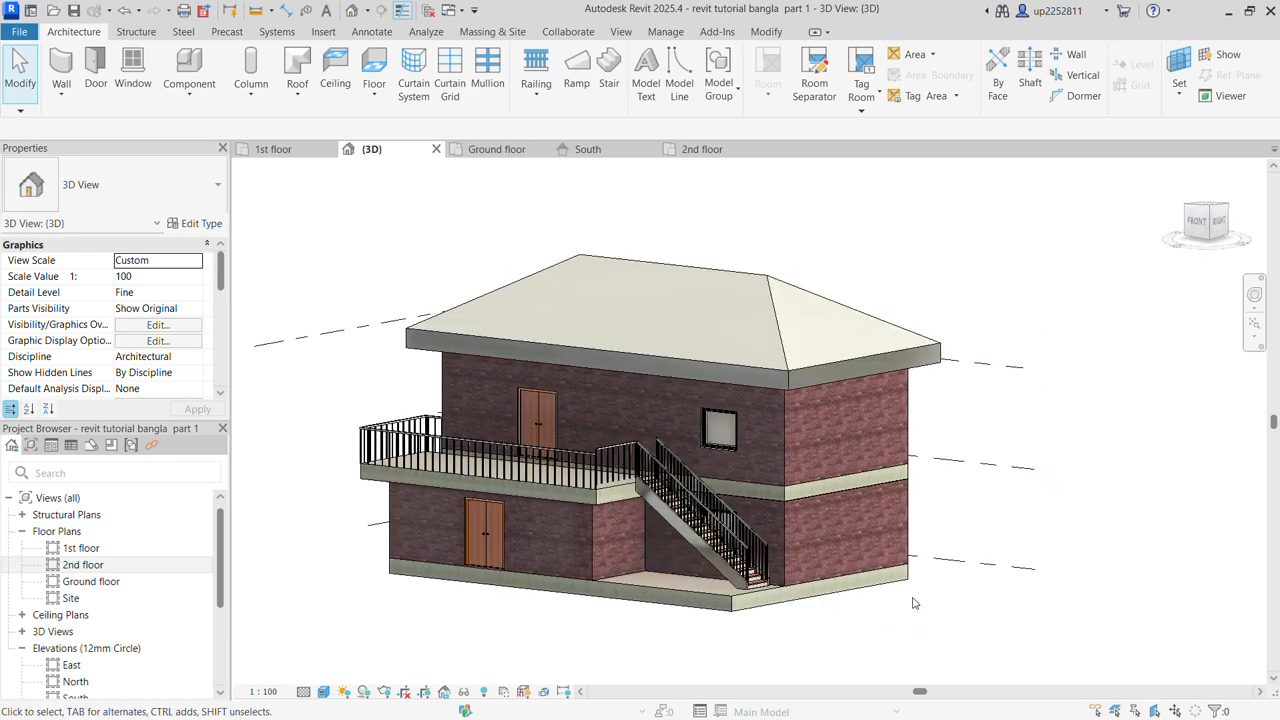